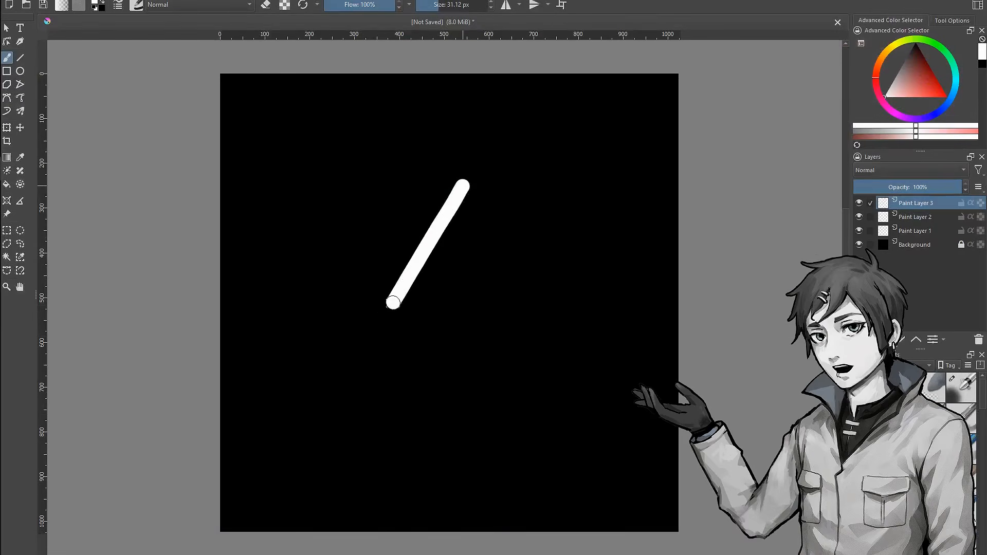
drag(396, 298, 575, 361)
drag(473, 198, 462, 184)
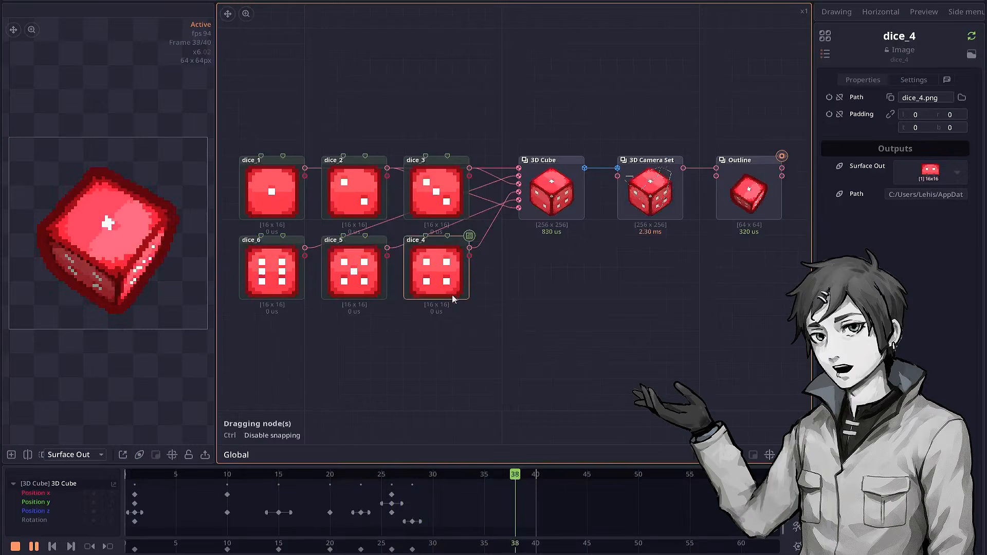
mouse_move(453, 295)
mouse_down()
mouse_move(497, 343)
mouse_move(446, 297)
mouse_up()
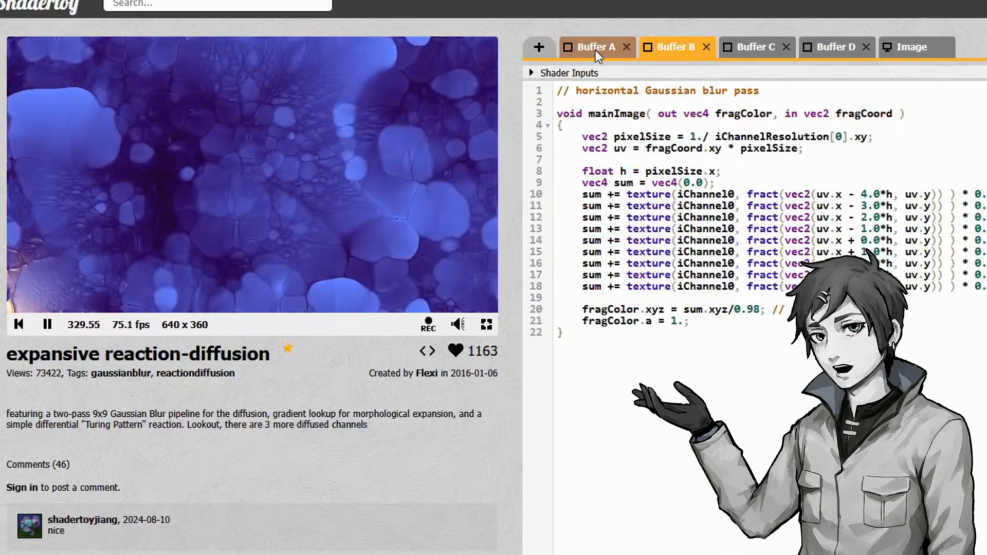
click(596, 51)
drag(685, 264, 571, 321)
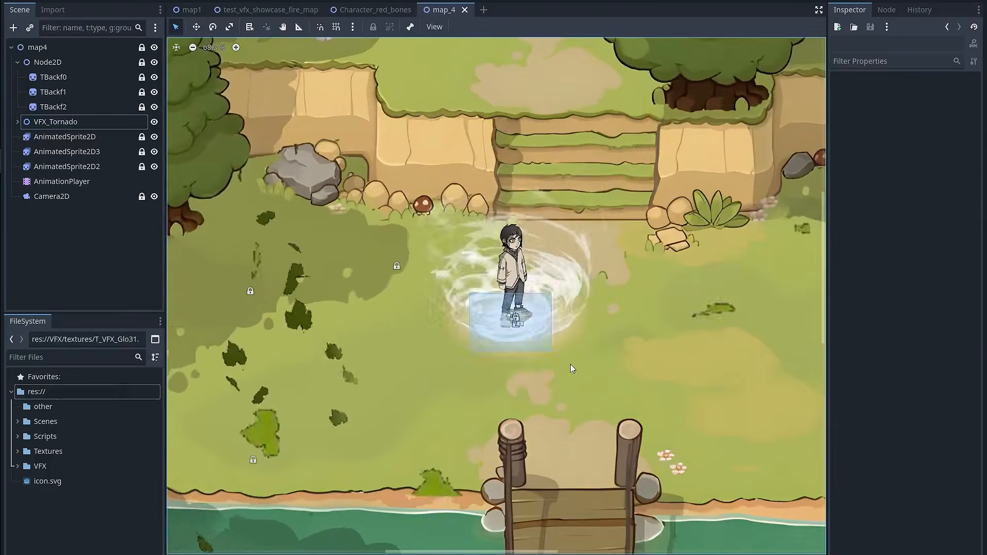
click(525, 318)
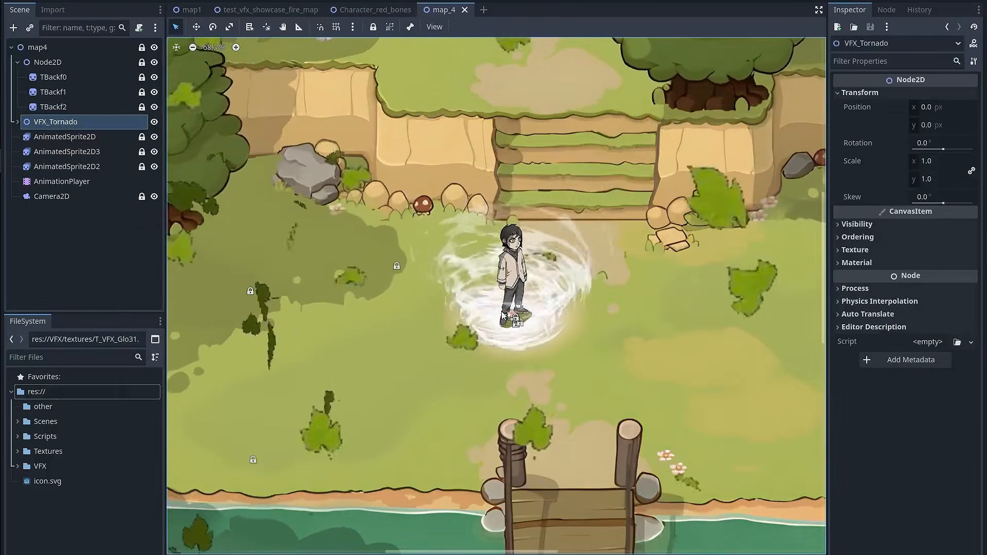
drag(524, 318, 563, 378)
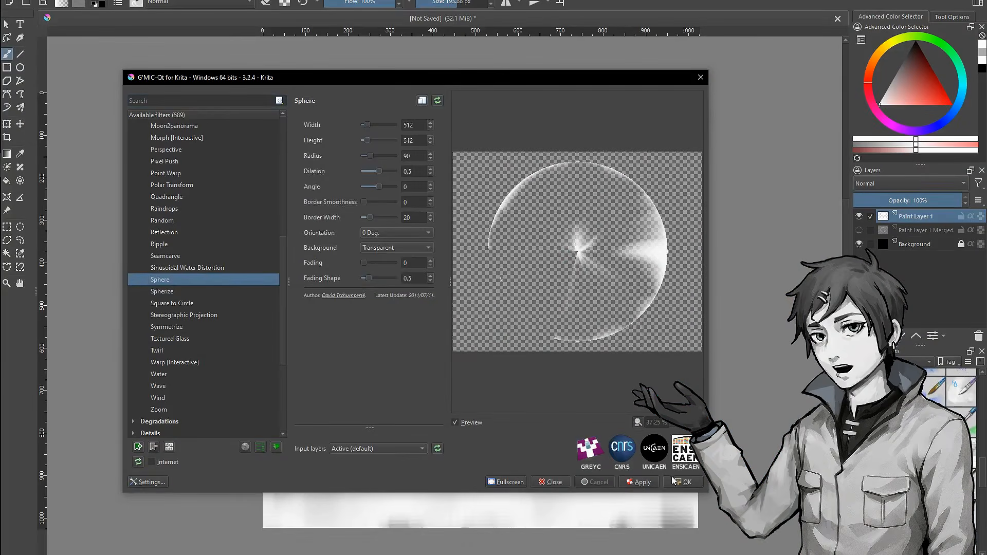
click(682, 482)
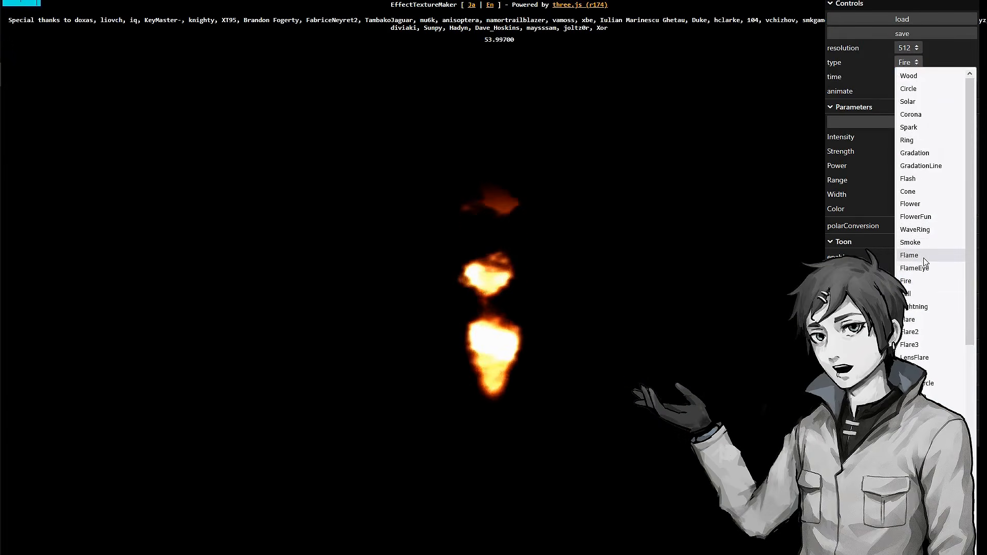
click(924, 257)
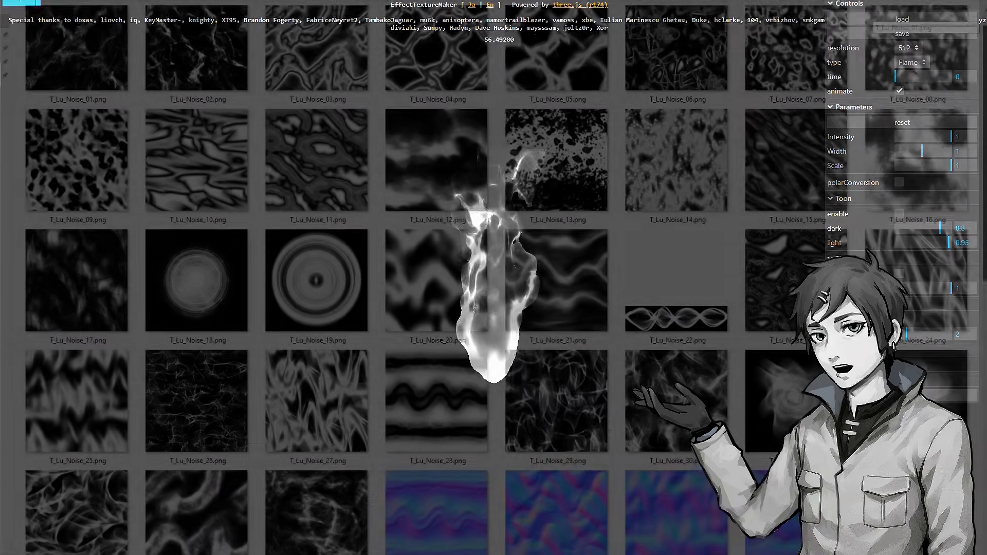
scroll(493, 278, down, 3)
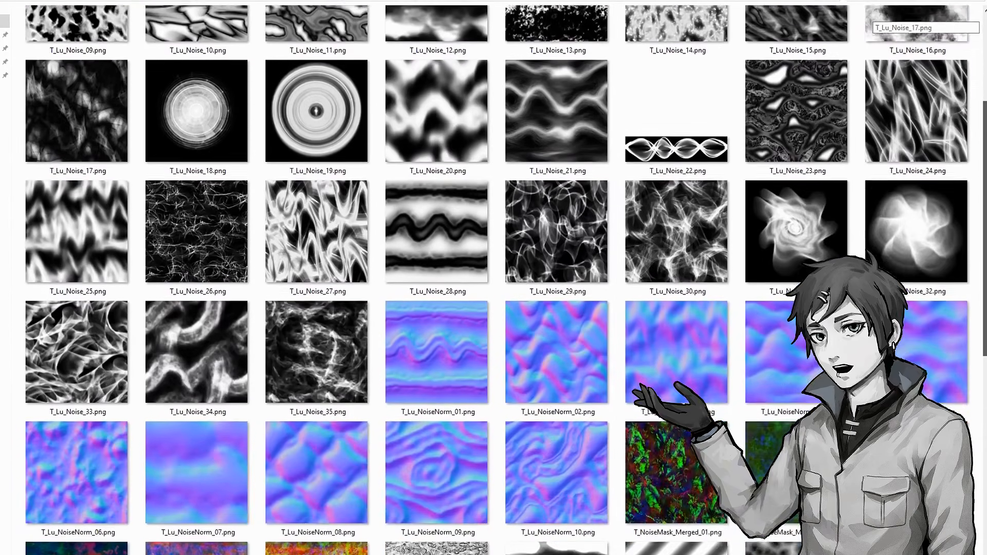
scroll(494, 278, down, 6)
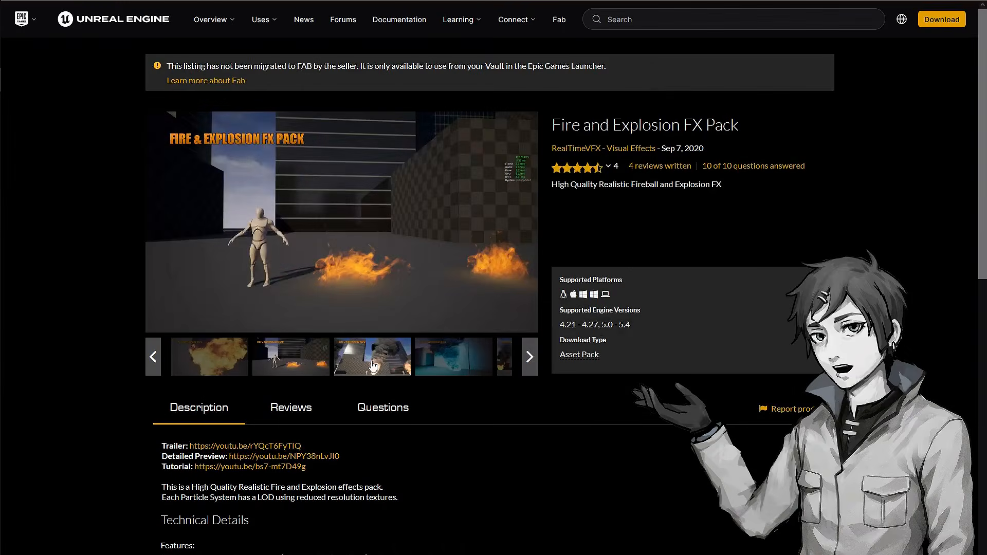
click(372, 363)
click(392, 369)
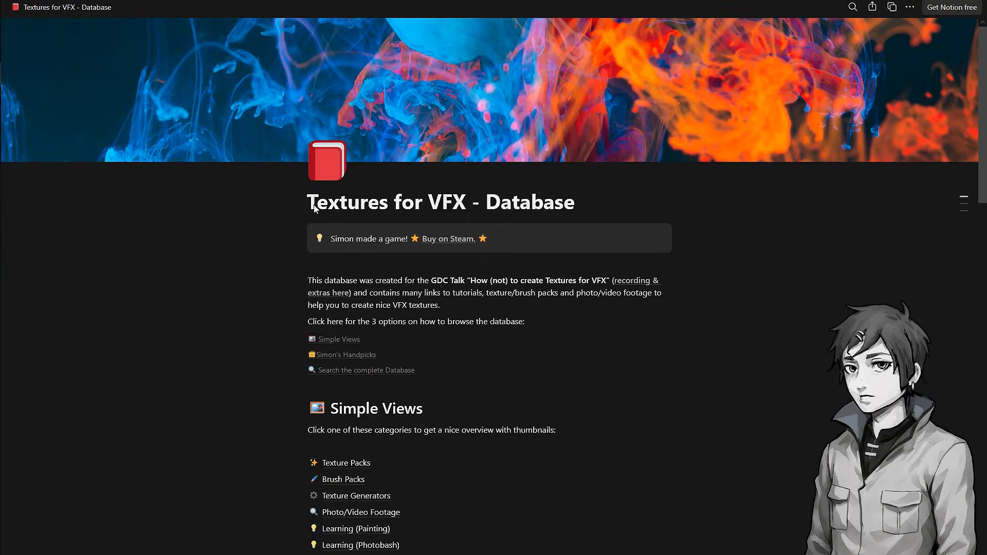
Browse the Textures for VFX - Database page and its Simple Views category list
drag(368, 203, 593, 208)
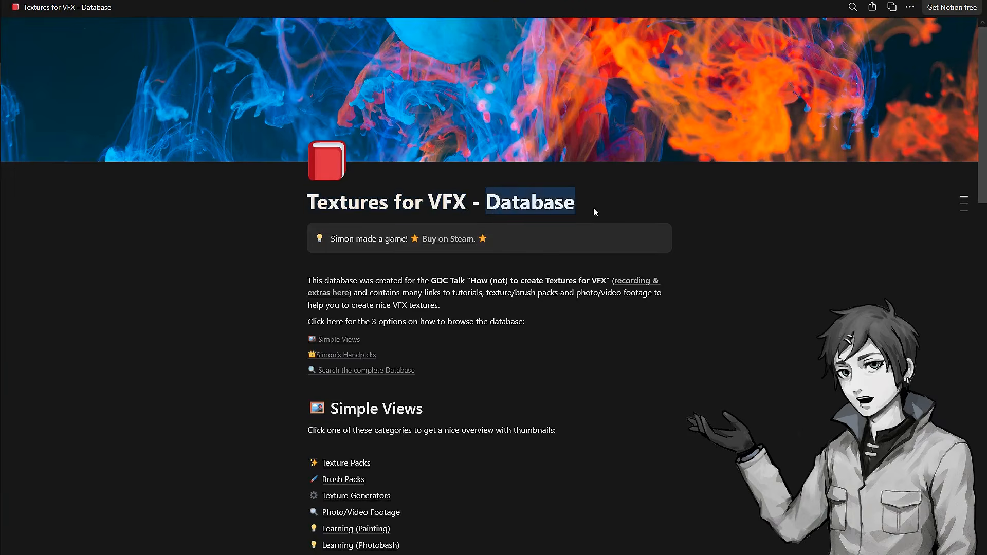
click(594, 208)
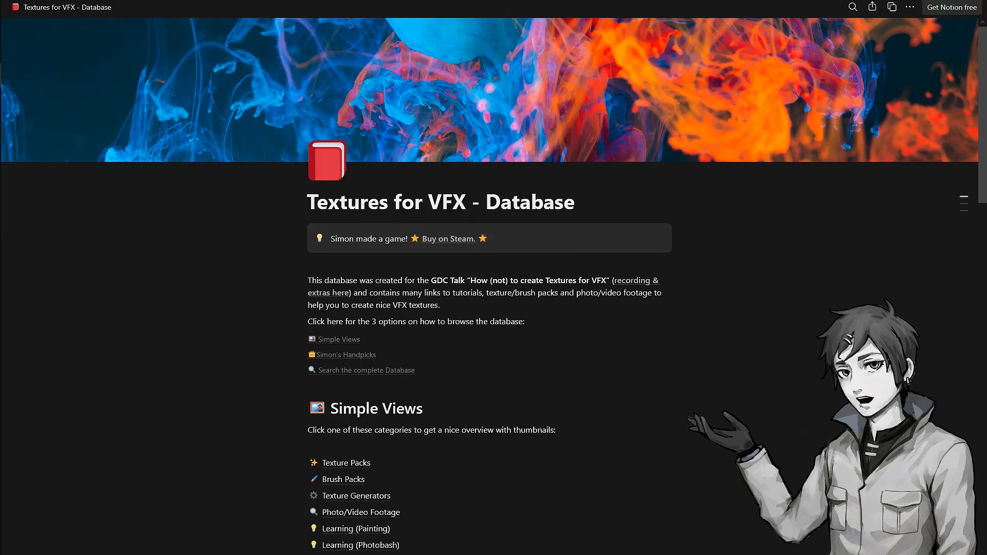
scroll(592, 354, down, 2)
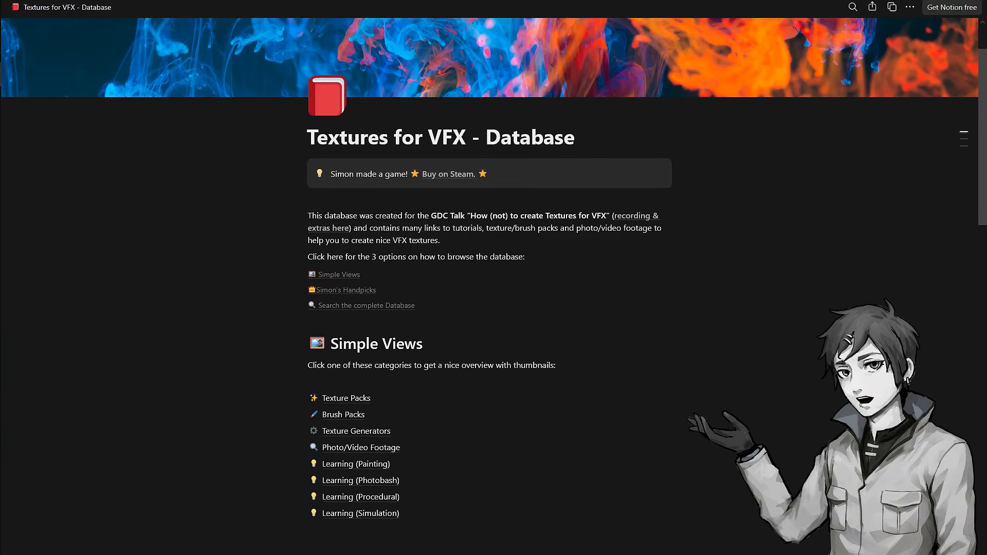
scroll(506, 372, down, 2)
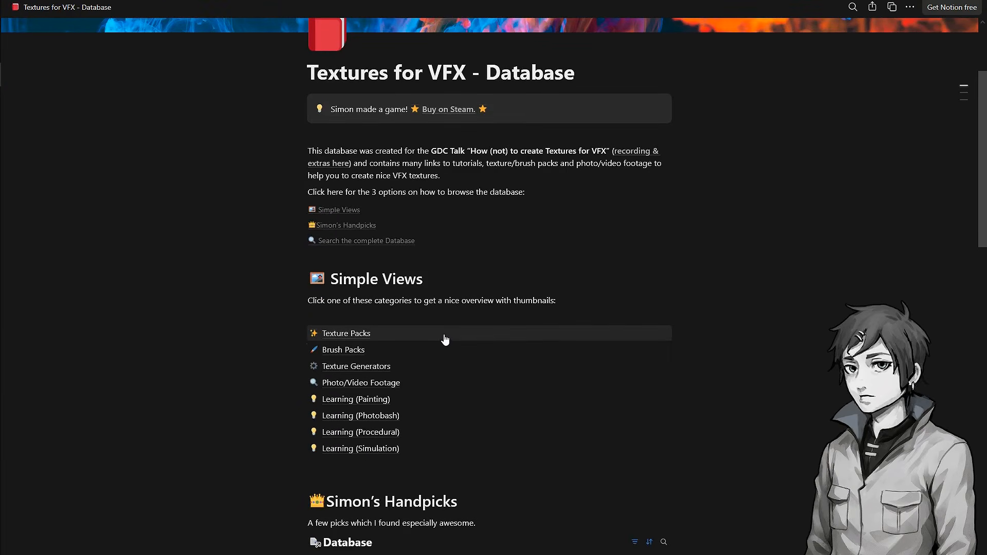
scroll(375, 346, down, 2)
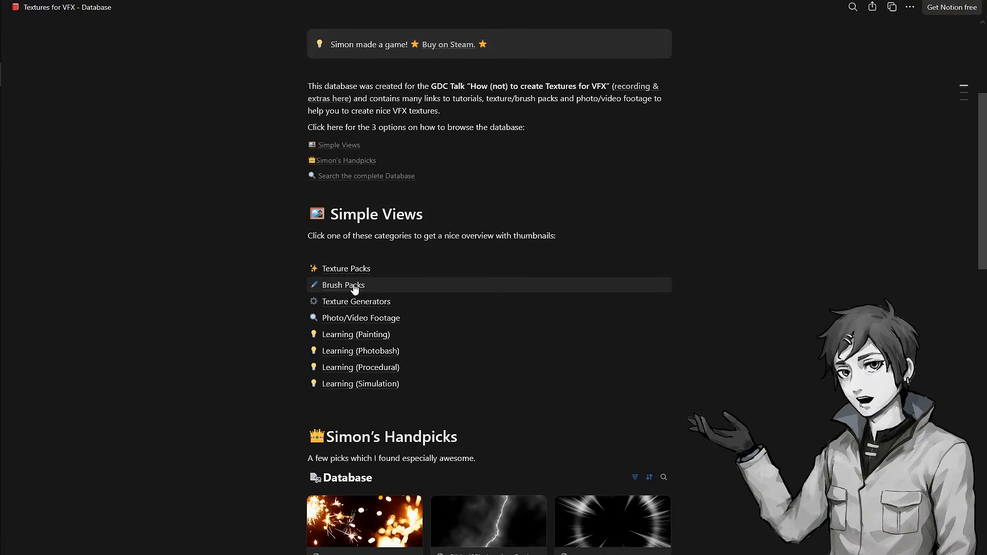
scroll(355, 286, up, 2)
scroll(367, 354, up, 2)
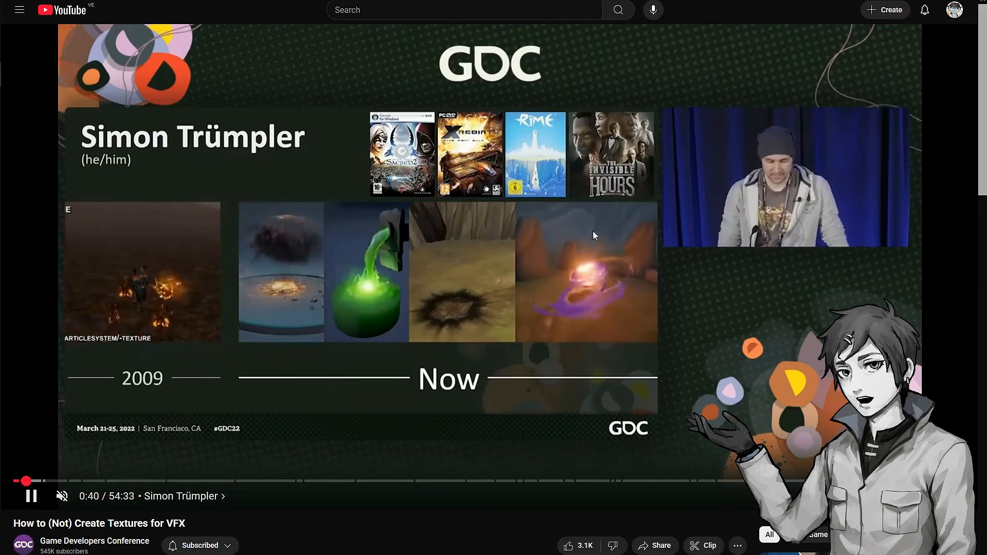
Pause and resume the GDC talk video How to (Not) Create Textures for VFX
click(585, 264)
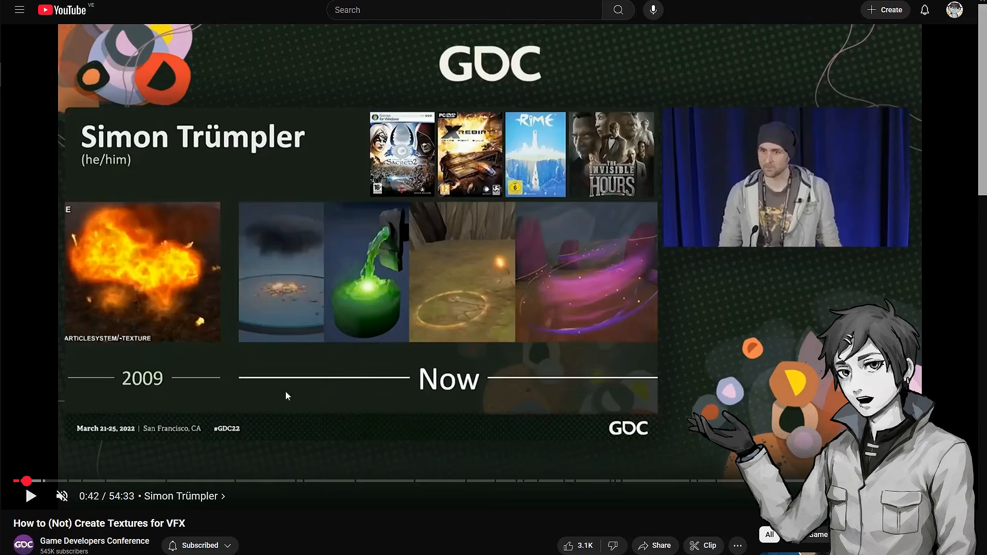
click(145, 436)
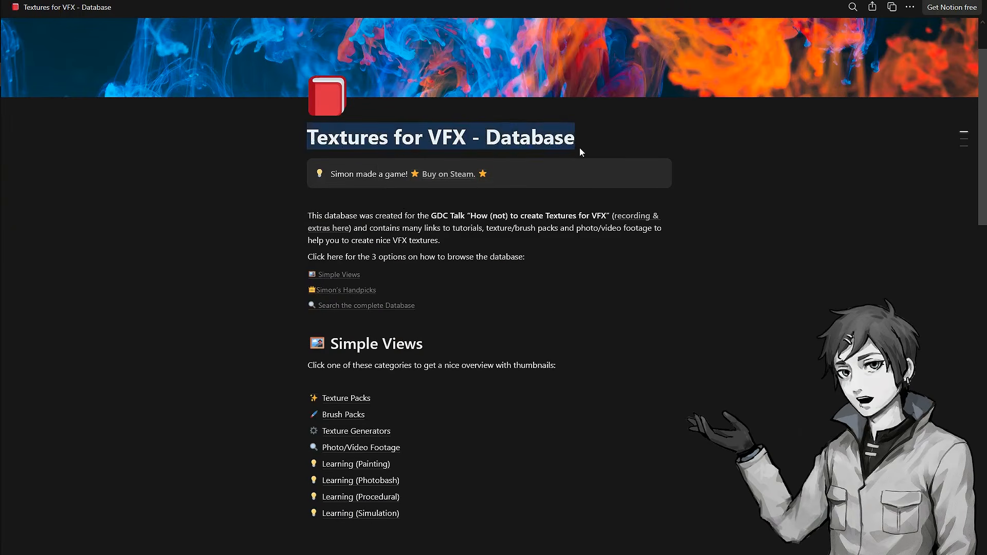
Open the Texture Packs category from the database's Simple Views list
click(449, 147)
scroll(443, 289, down, 2)
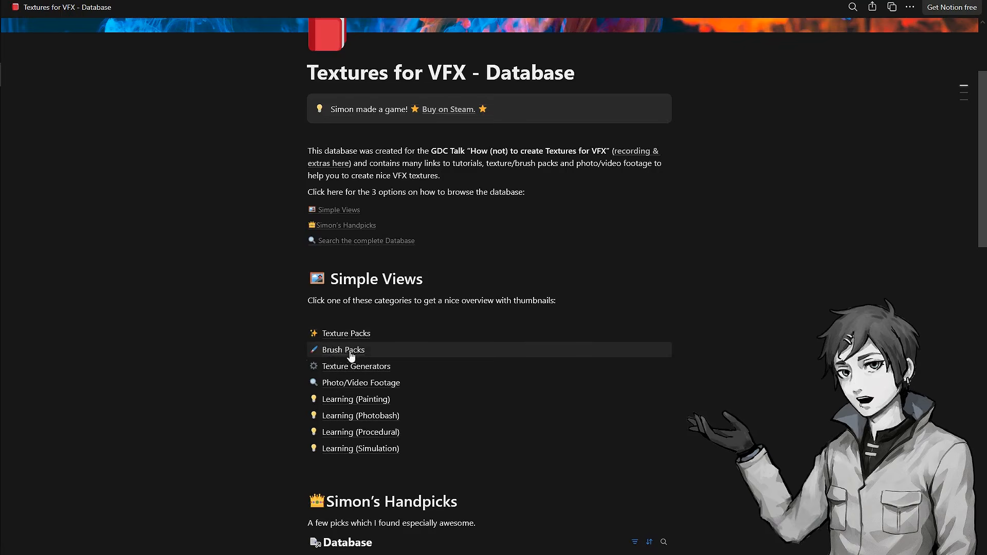
scroll(344, 376, up, 2)
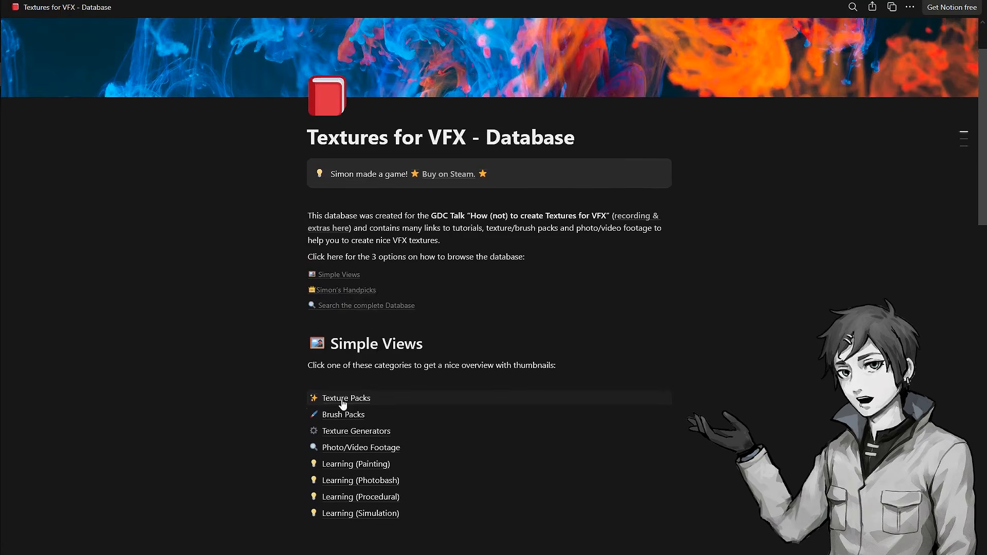
click(340, 399)
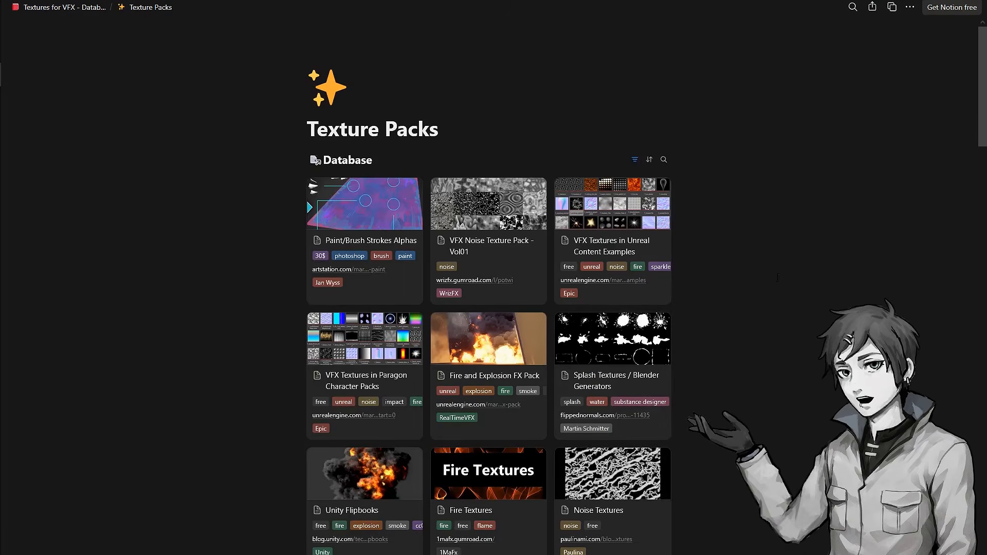
Scroll through the Texture Packs gallery to examine the listed texture packs and their tags
scroll(588, 327, down, 3)
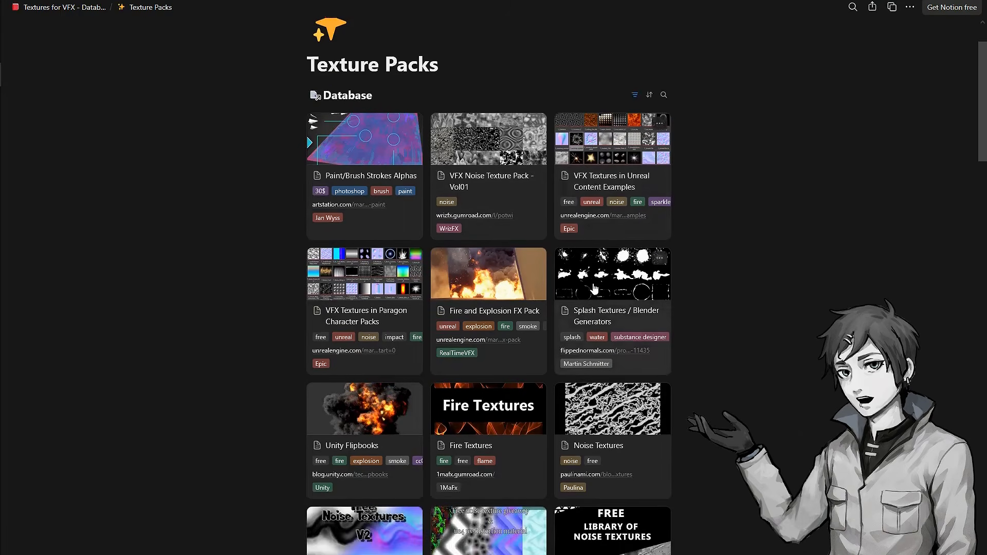
scroll(575, 313, up, 3)
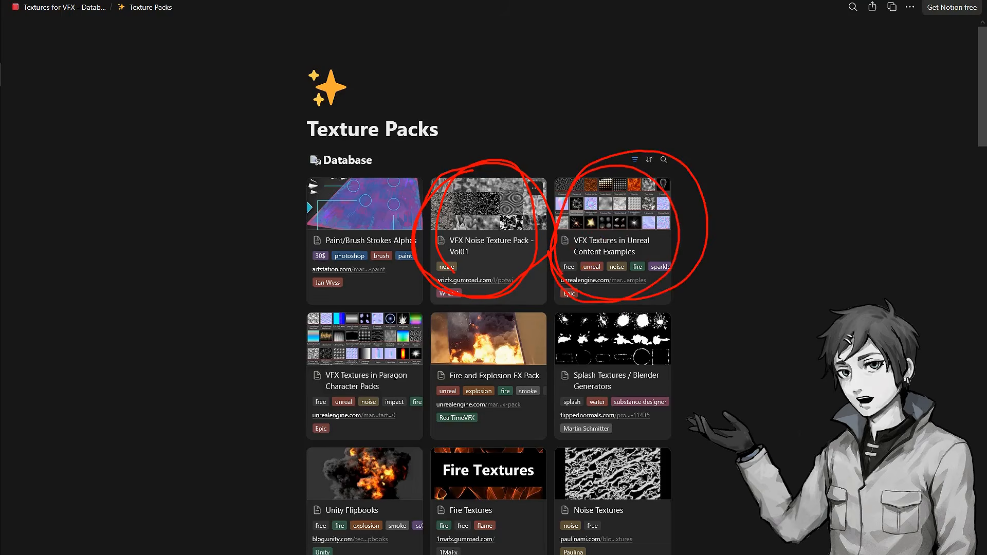
scroll(531, 323, down, 4)
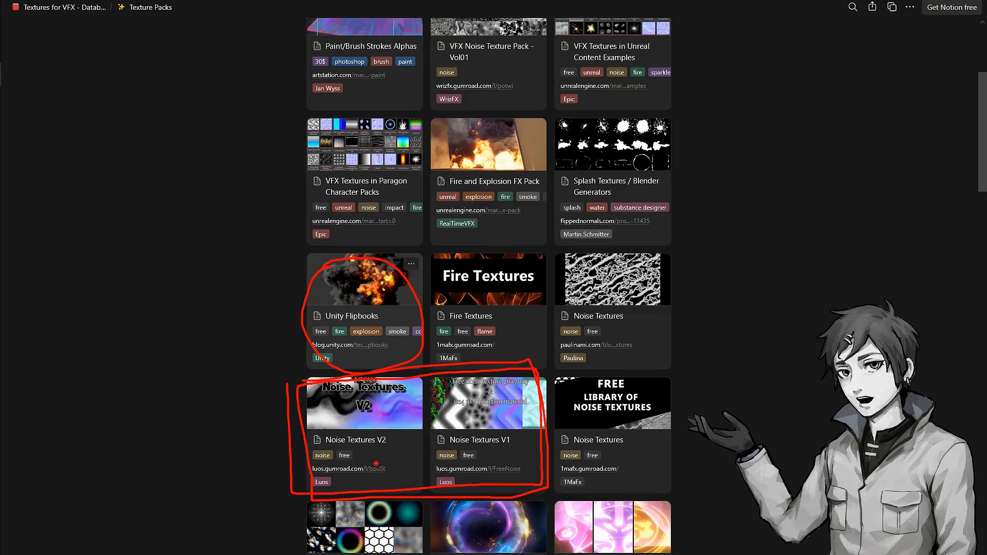
scroll(616, 392, down, 4)
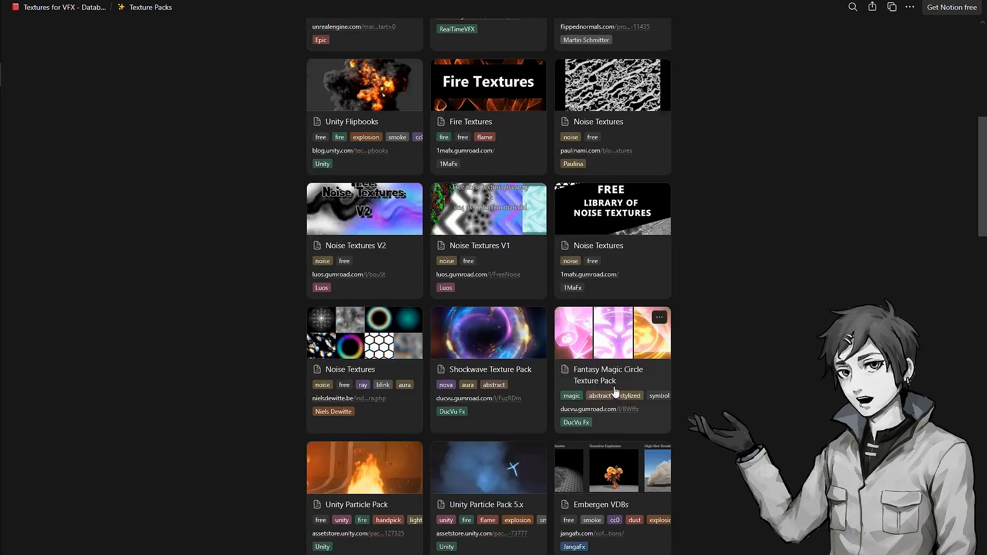
scroll(616, 392, down, 1)
scroll(620, 293, down, 4)
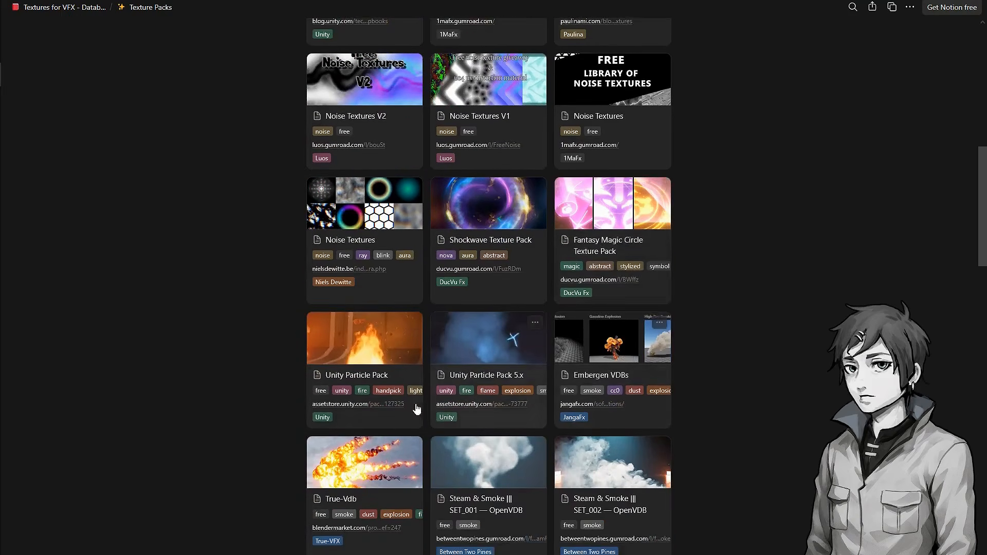
scroll(574, 401, down, 9)
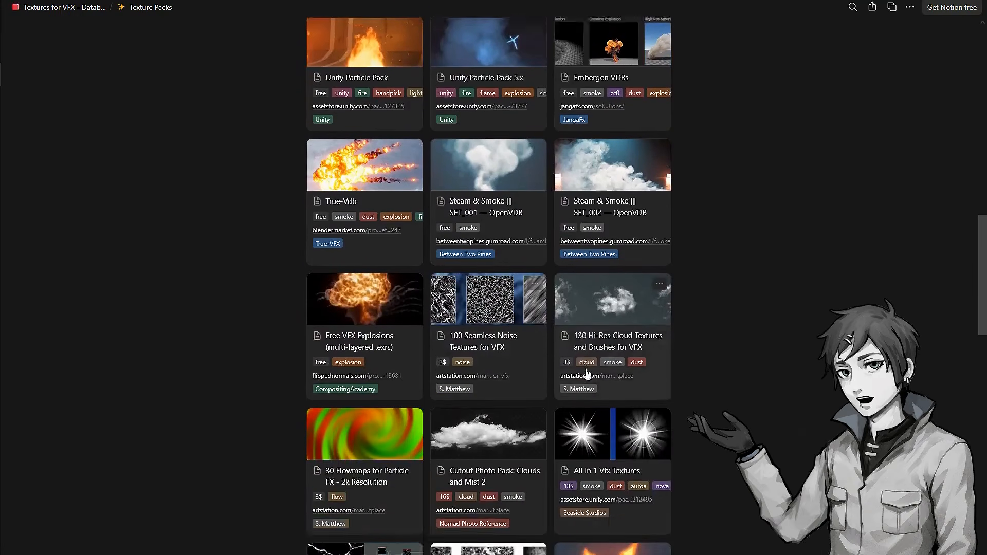
scroll(691, 361, down, 6)
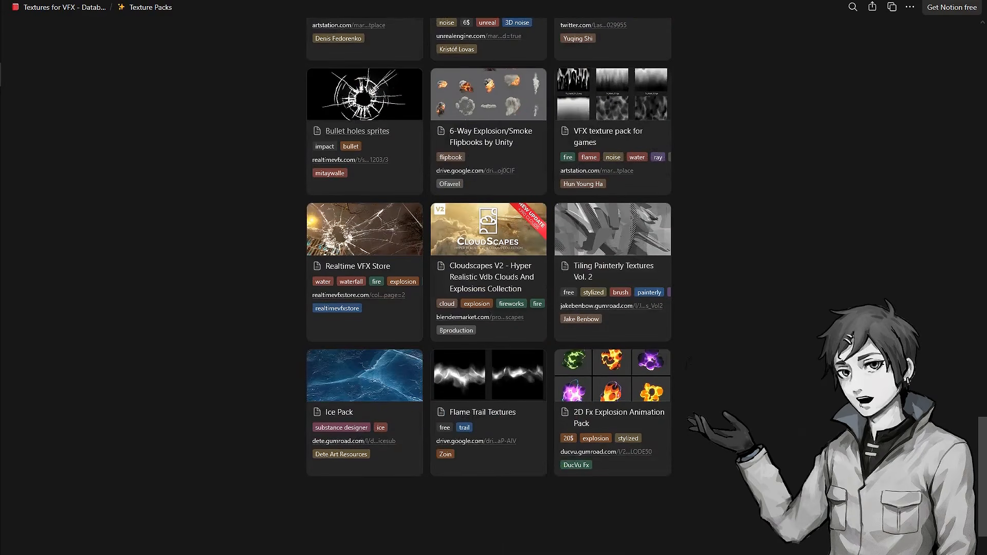
scroll(535, 396, up, 15)
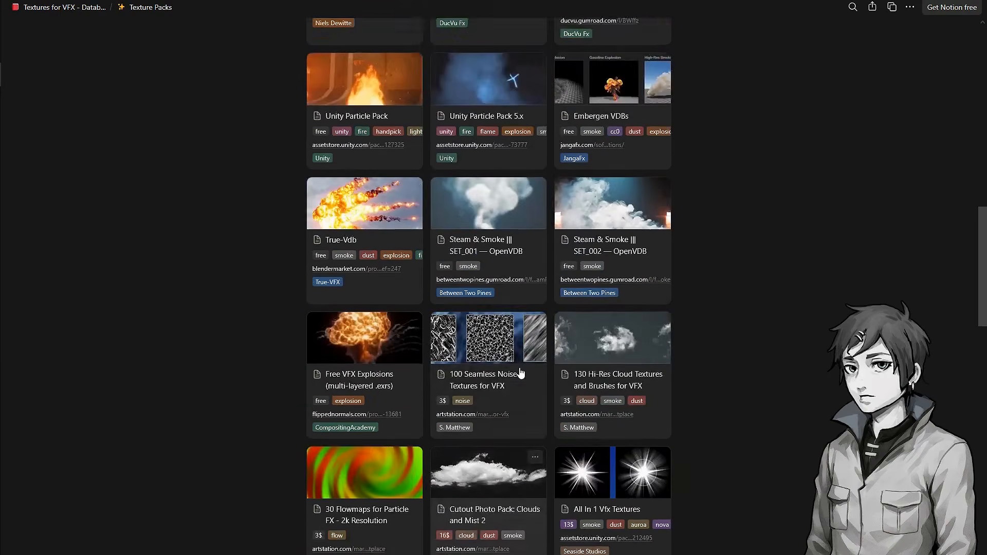
scroll(521, 372, up, 13)
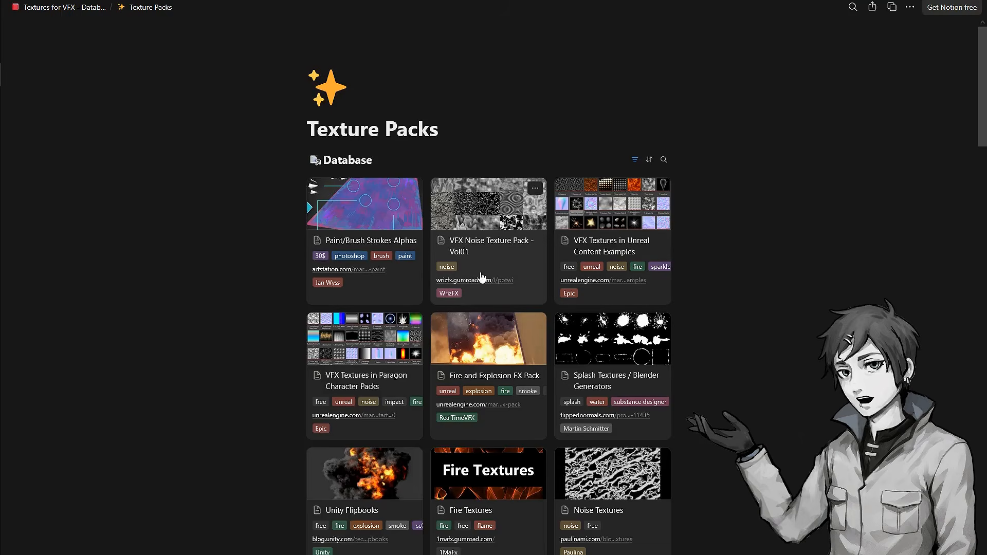
scroll(482, 278, down, 3)
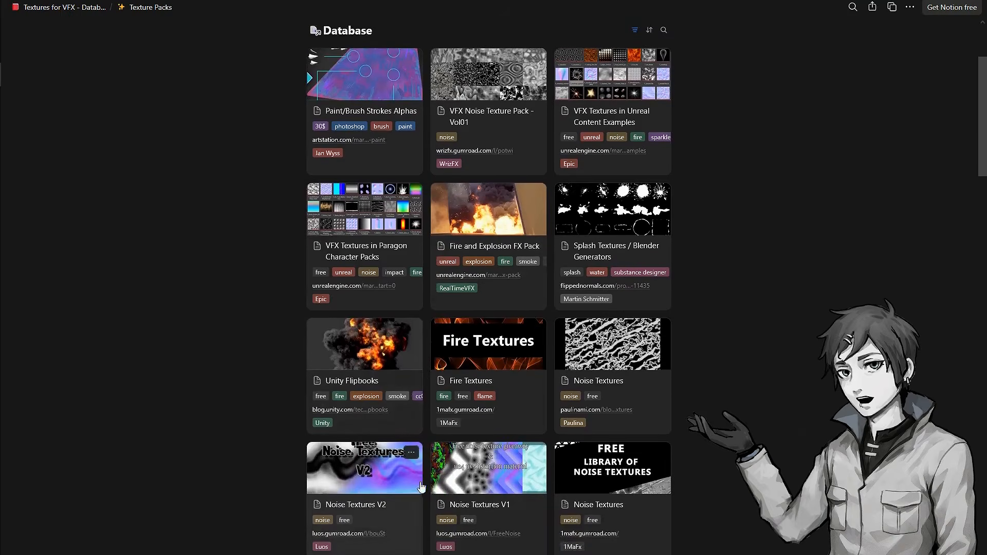
scroll(421, 486, up, 3)
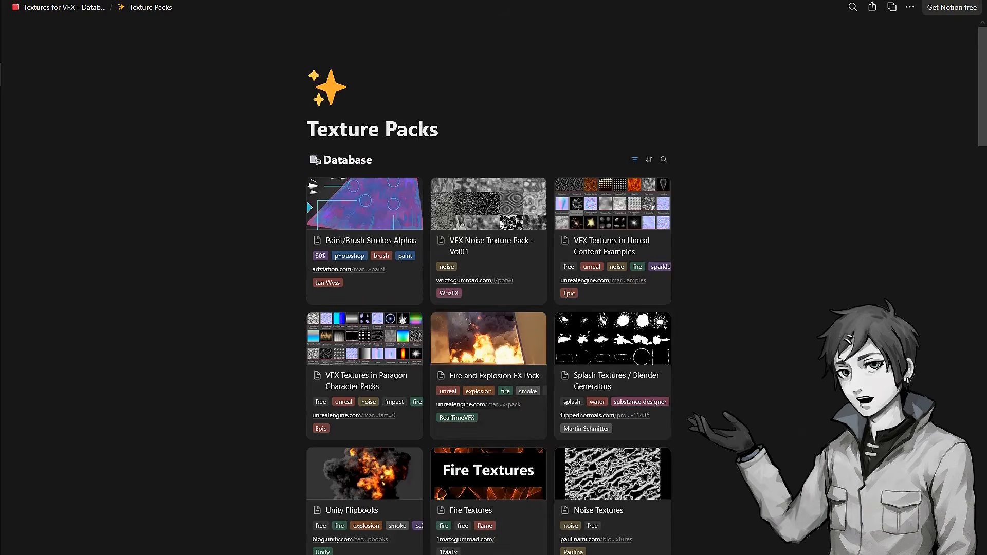
Return to the database home page and open the Brush Packs category
click(77, 1)
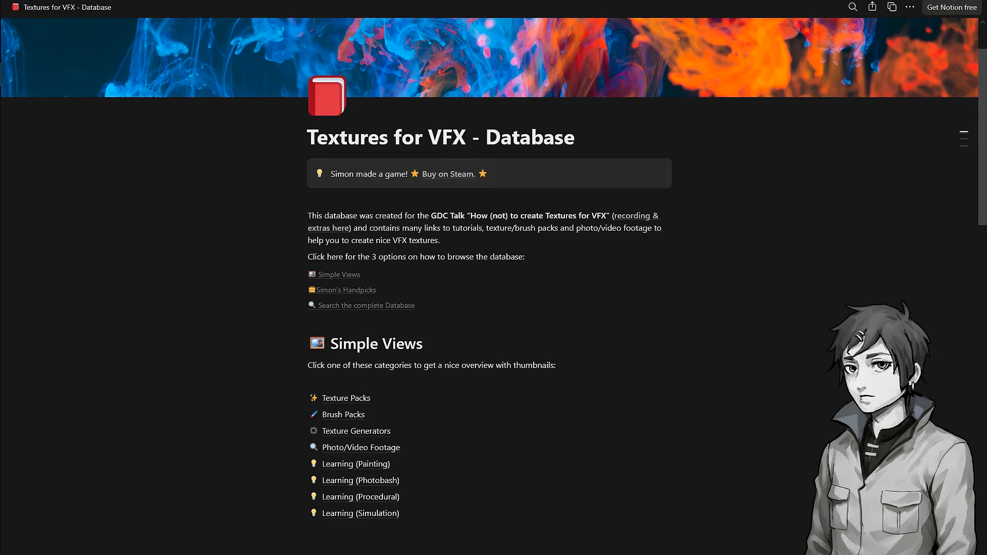
scroll(494, 309, down, 3)
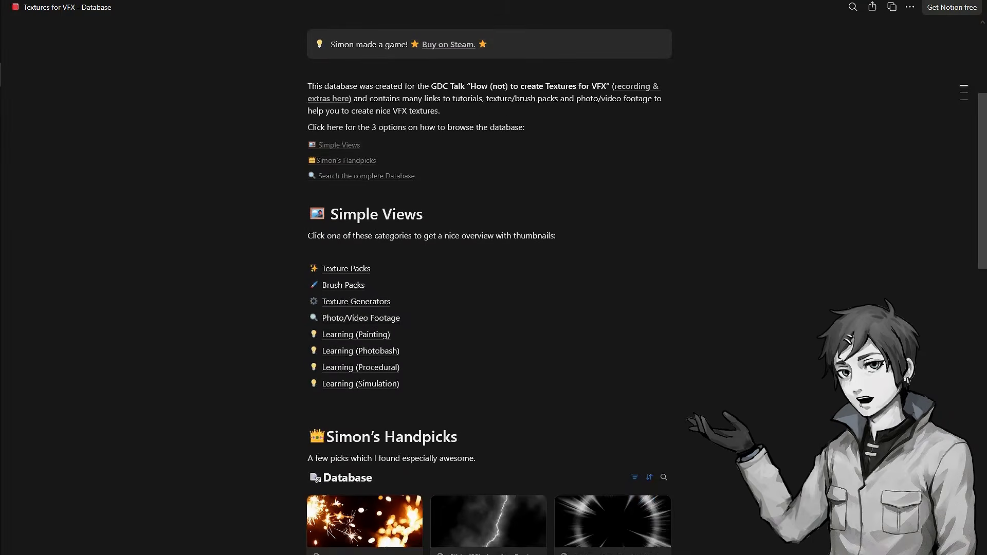
click(349, 291)
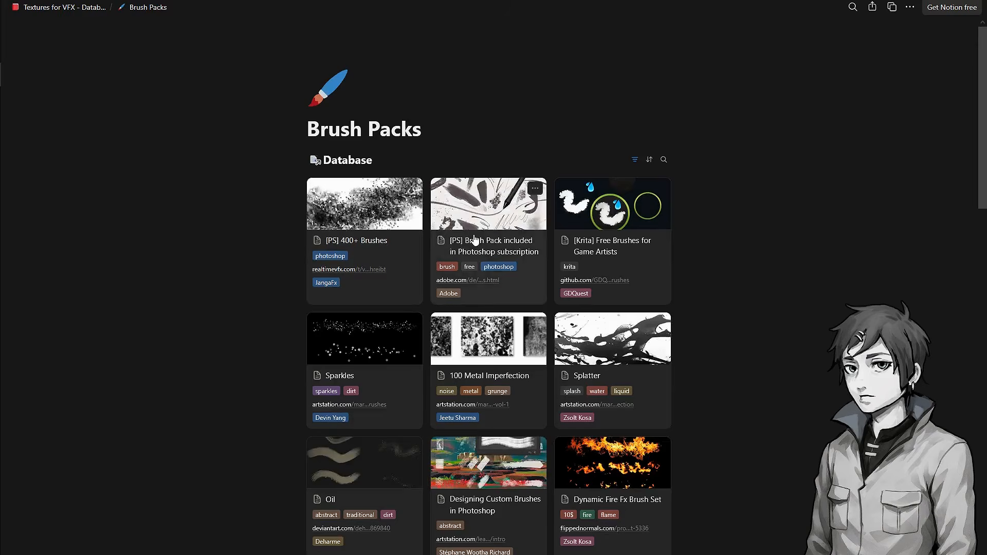
Scroll through the Brush Packs gallery to examine the listed brush packs
scroll(650, 356, down, 3)
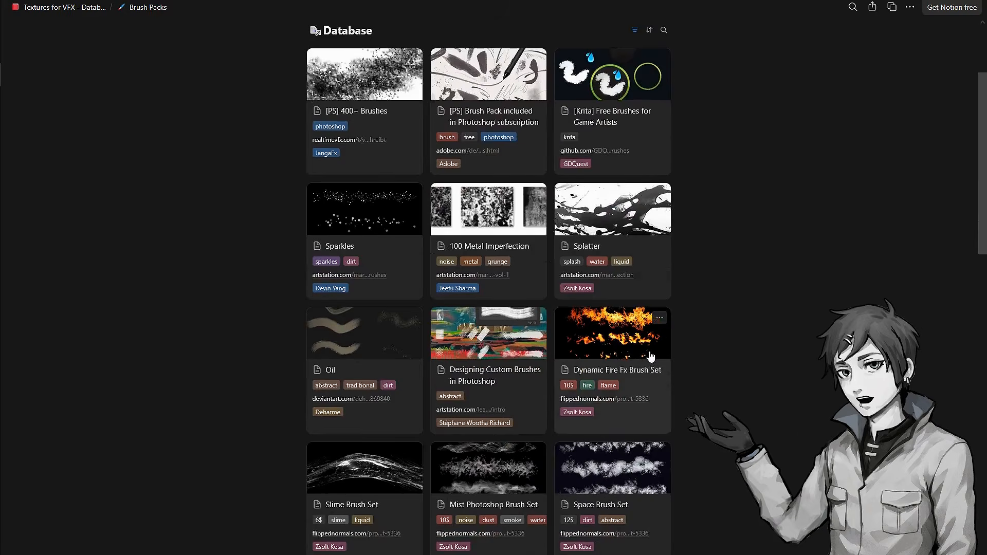
scroll(650, 356, down, 3)
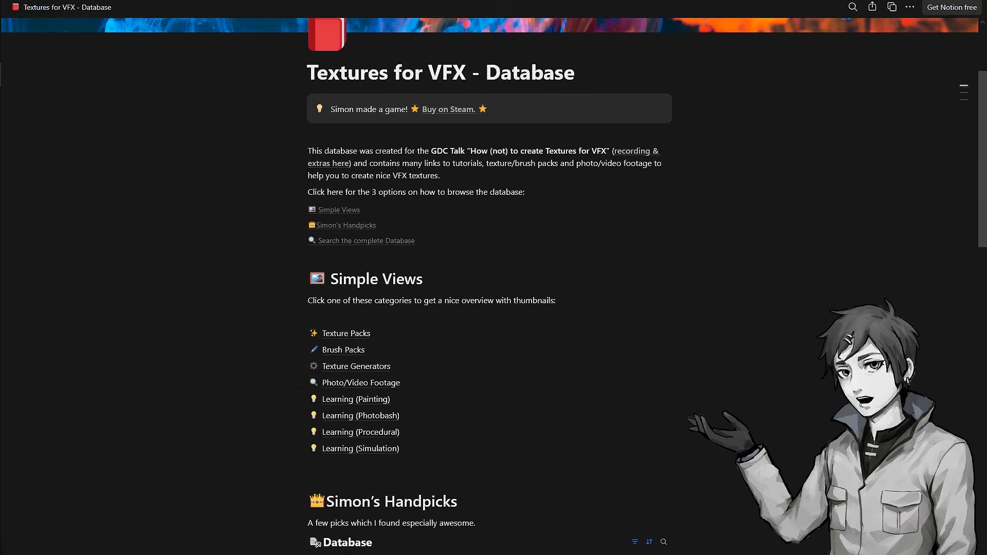
Open the Texture Generators category and launch the Effect Texture Maker generator
click(350, 371)
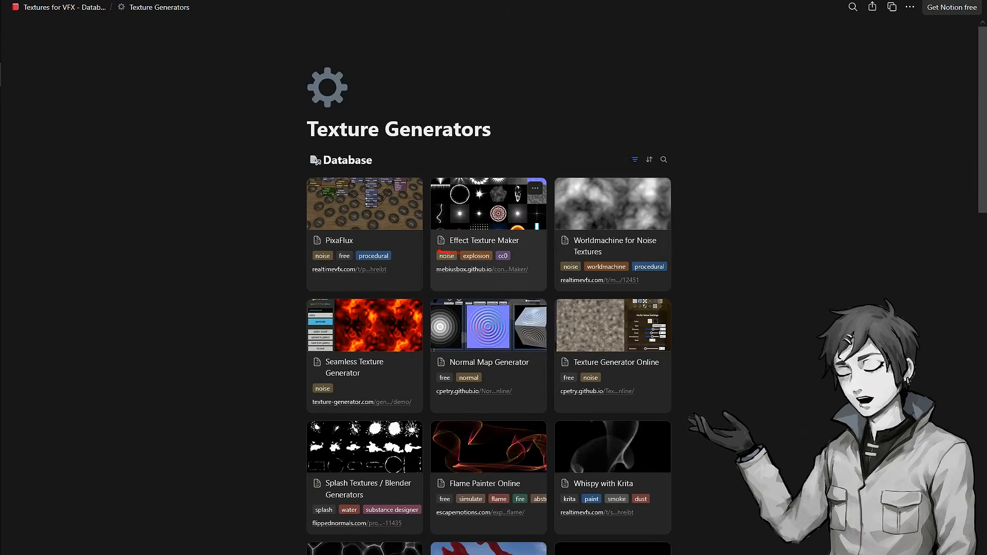
drag(445, 230, 428, 250)
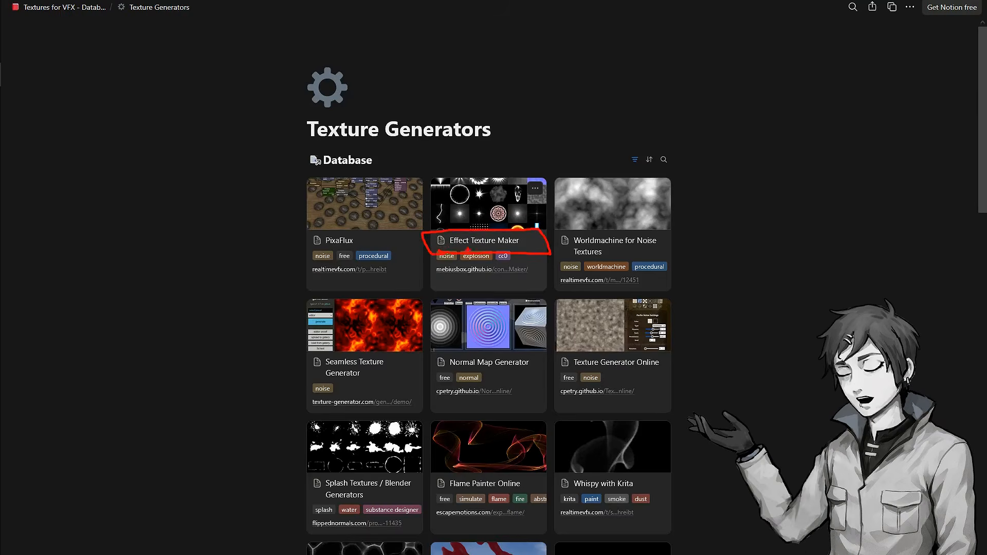
key(Escape)
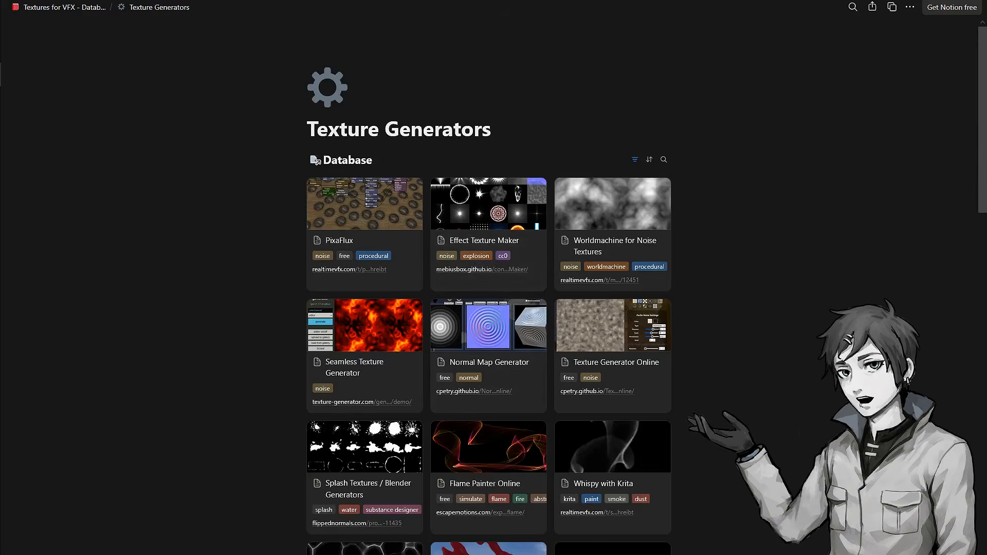
click(313, 1)
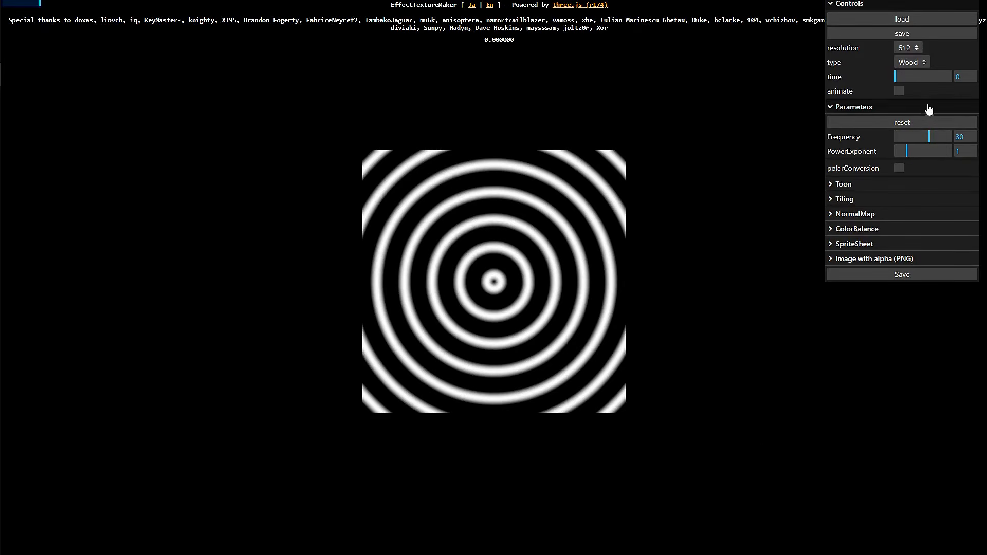
Set Frequency to 23.55 and PowerExponent to 1.28, then toggle polar conversion on and off
drag(926, 137, 910, 152)
click(900, 169)
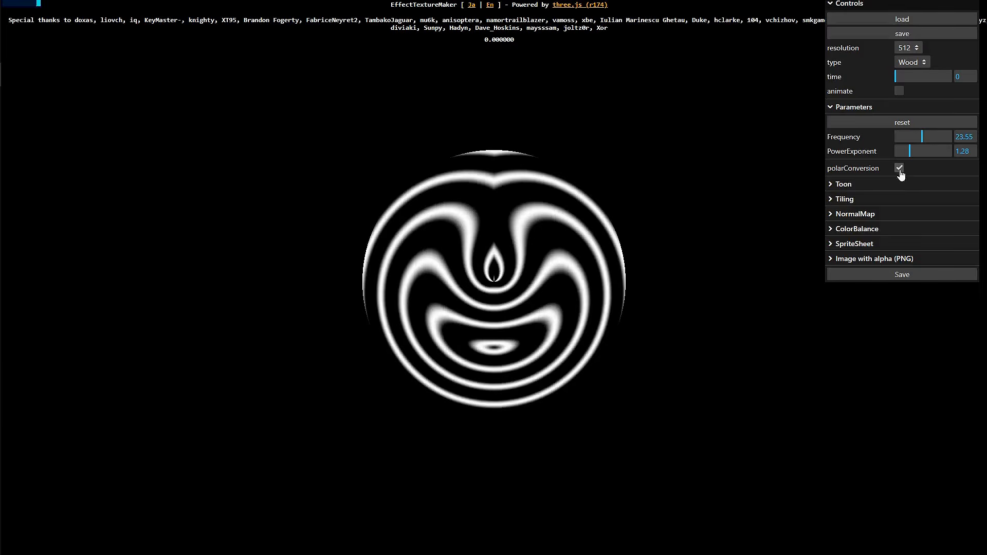
click(900, 169)
Expand the Toon section and preview toon shading by enabling and disabling it
click(880, 184)
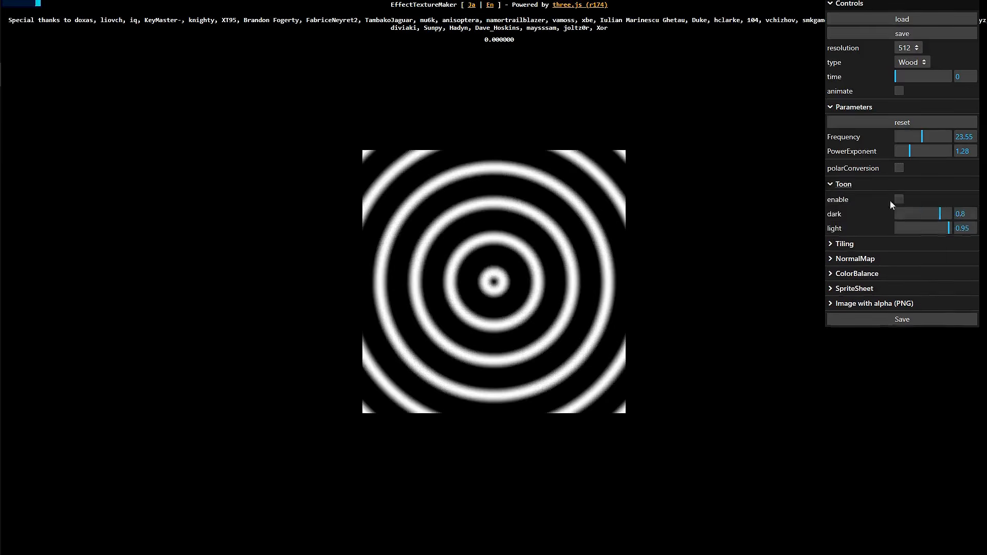
click(900, 201)
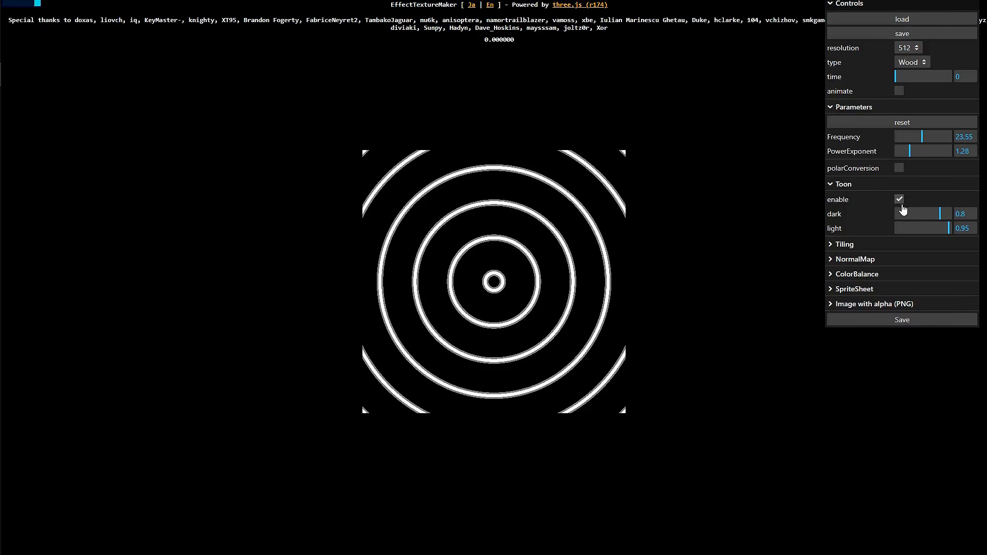
click(900, 201)
Enable tiling, then expand the NormalMap section and toggle normal map generation on and off
click(878, 249)
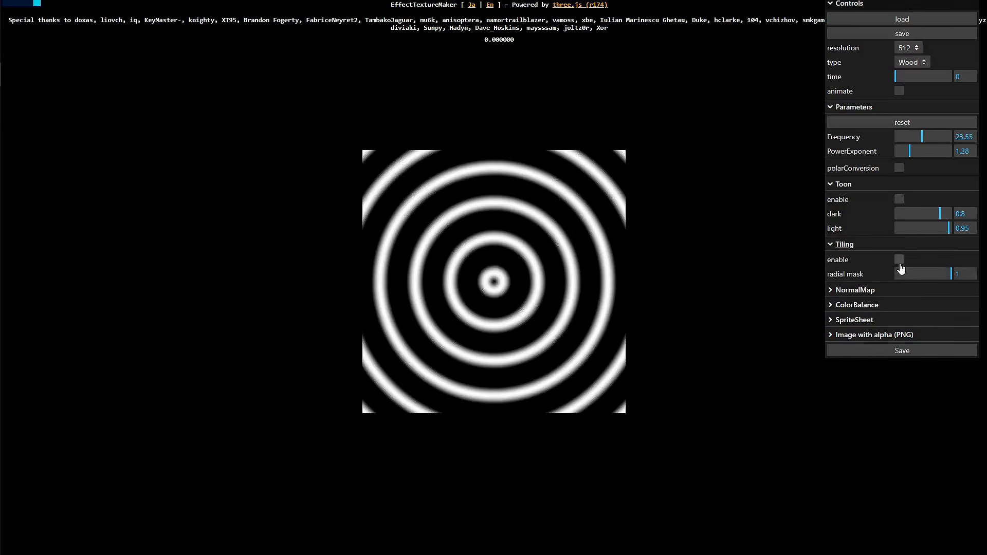
click(900, 261)
click(879, 292)
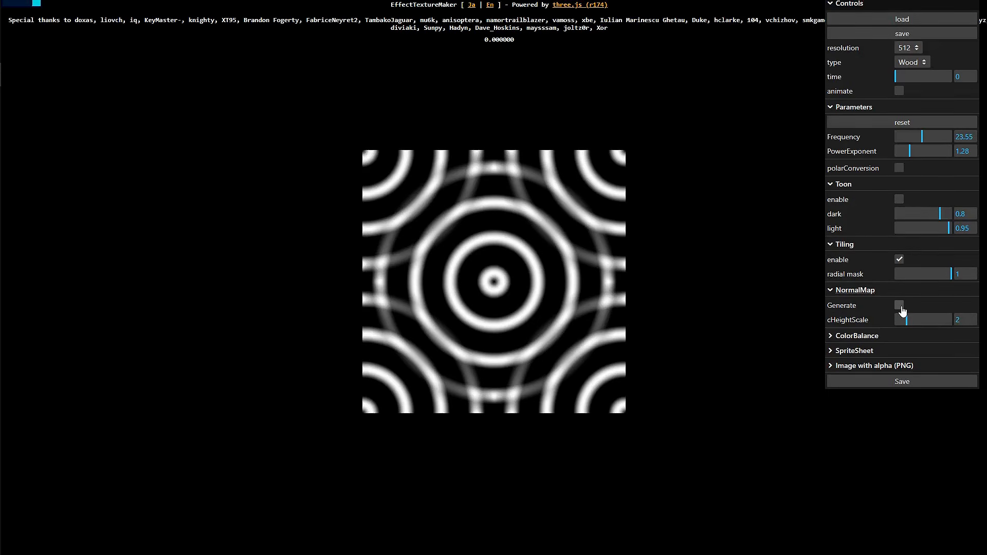
click(901, 308)
click(901, 307)
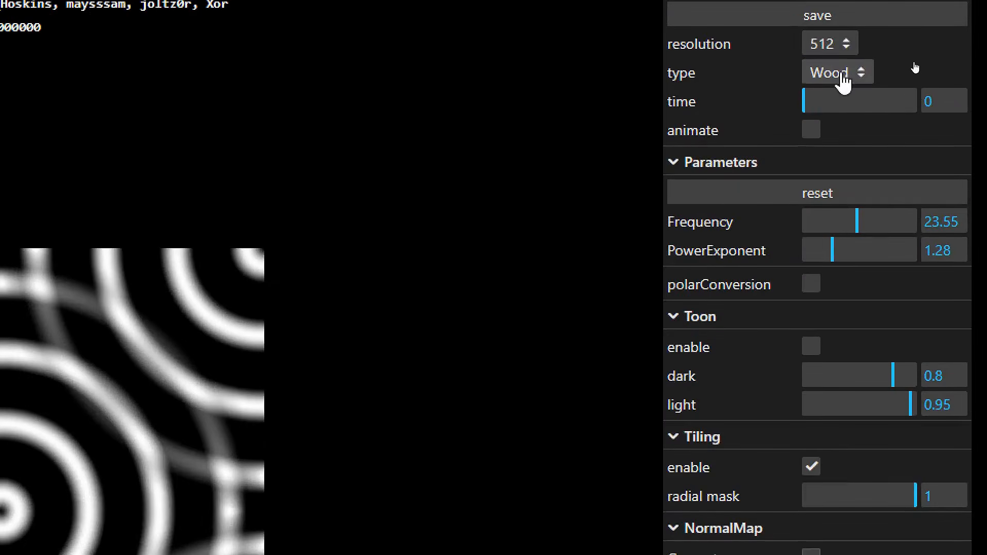
Browse the texture type list and switch the type to Flower
click(844, 80)
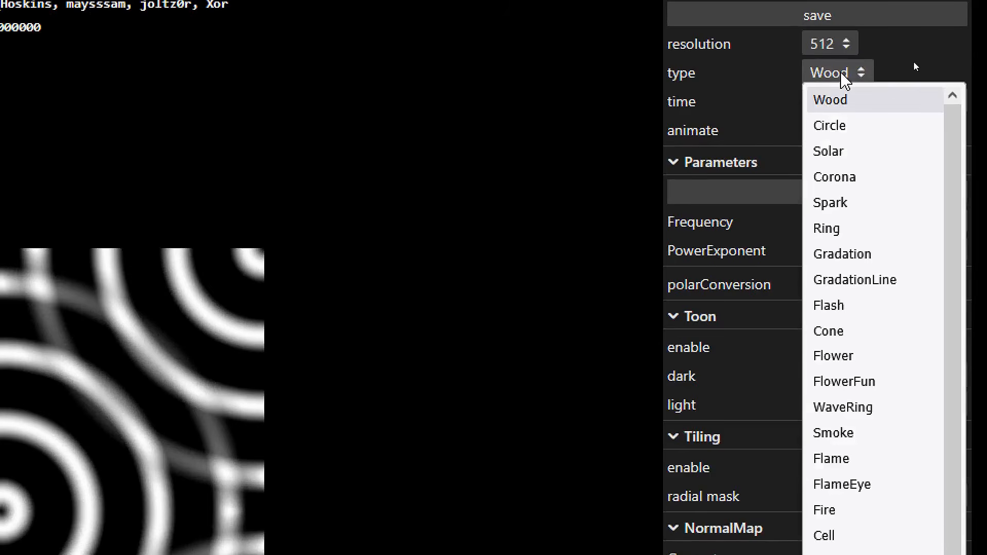
scroll(859, 309, down, 10)
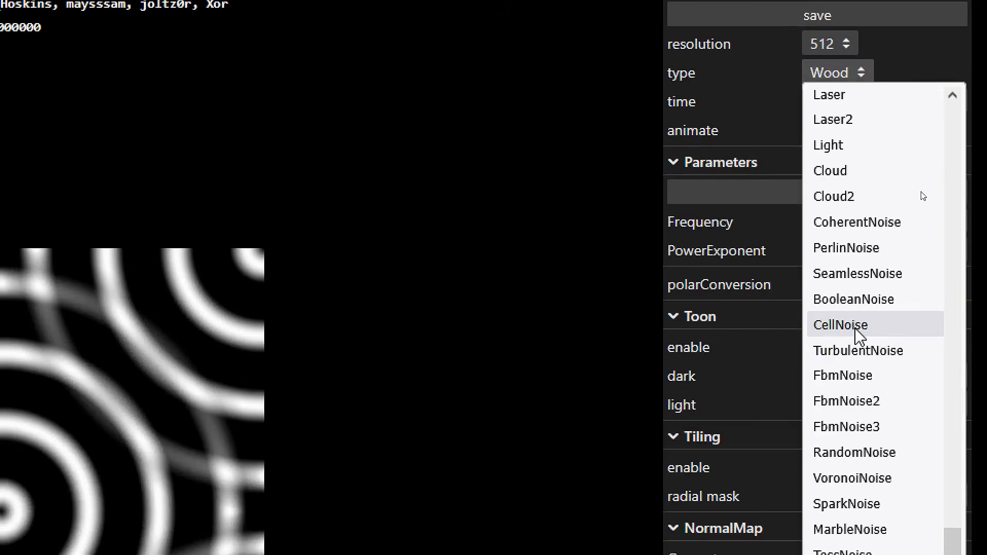
scroll(861, 309, up, 10)
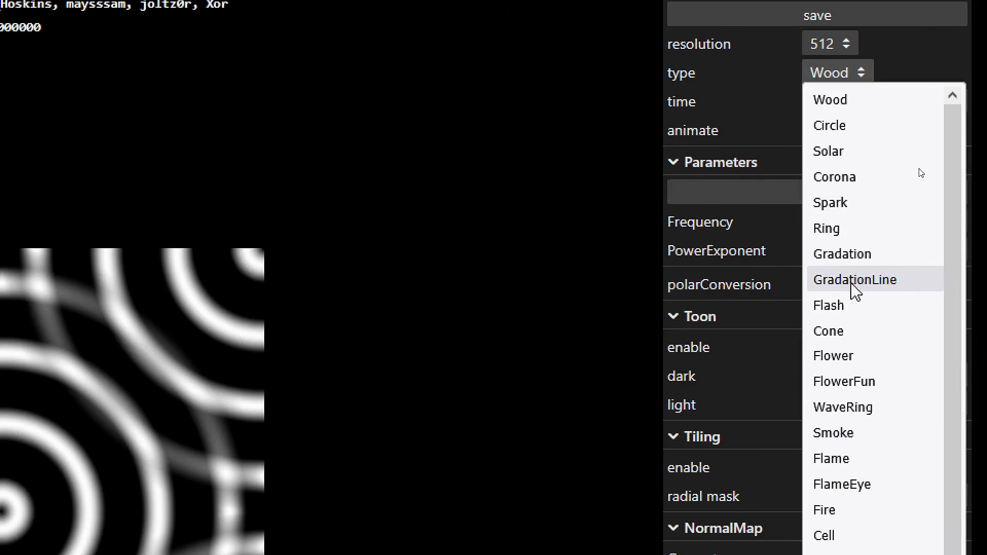
click(863, 360)
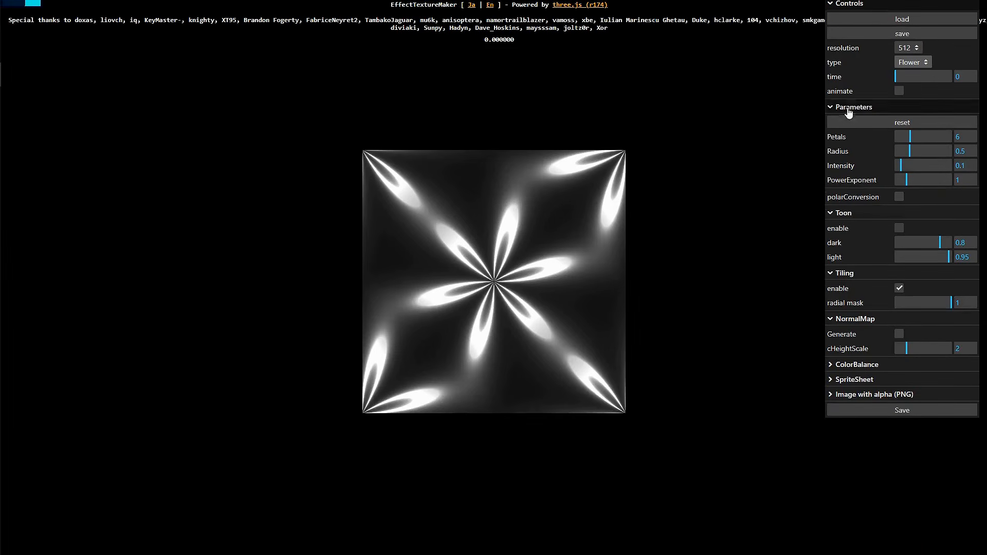
Turn on animation and switch the texture type to Spark
click(899, 93)
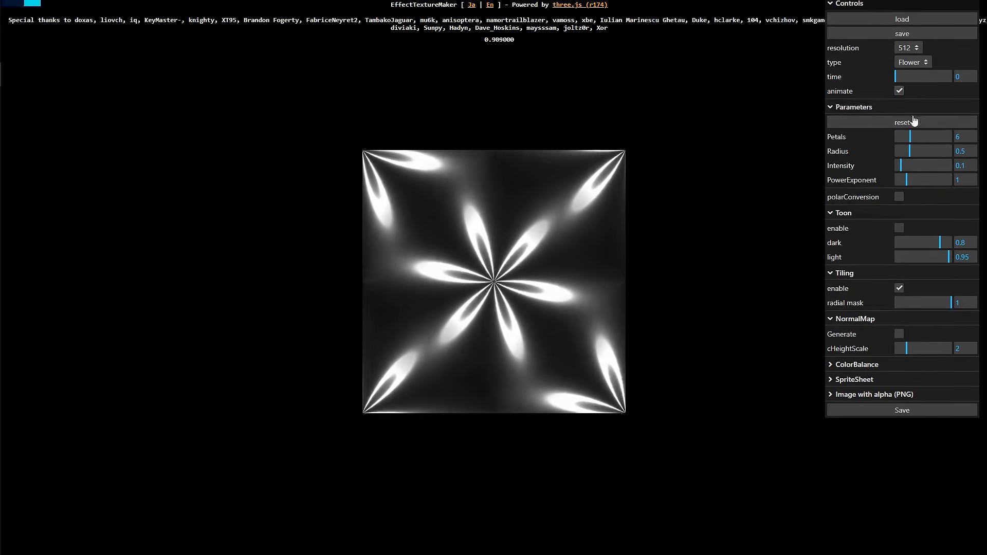
click(920, 65)
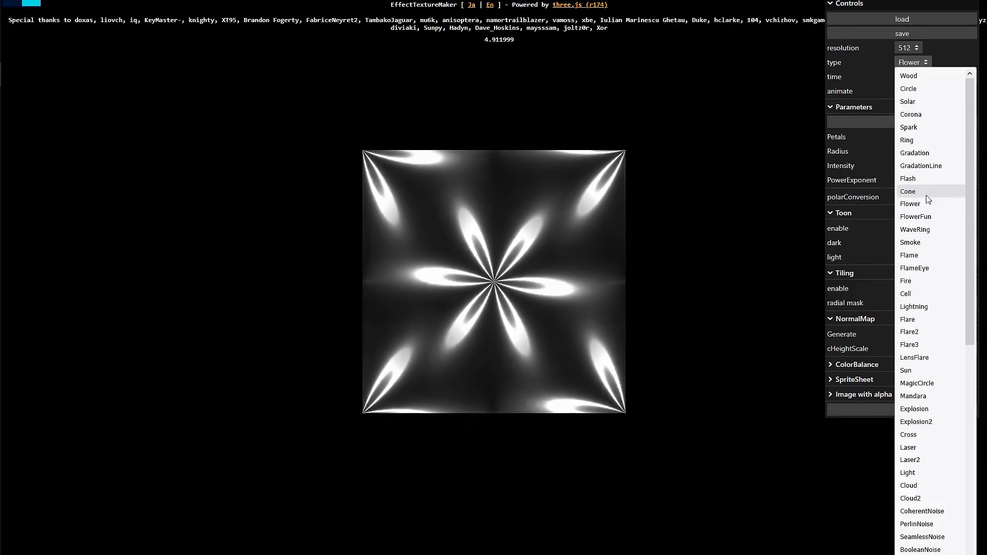
click(923, 128)
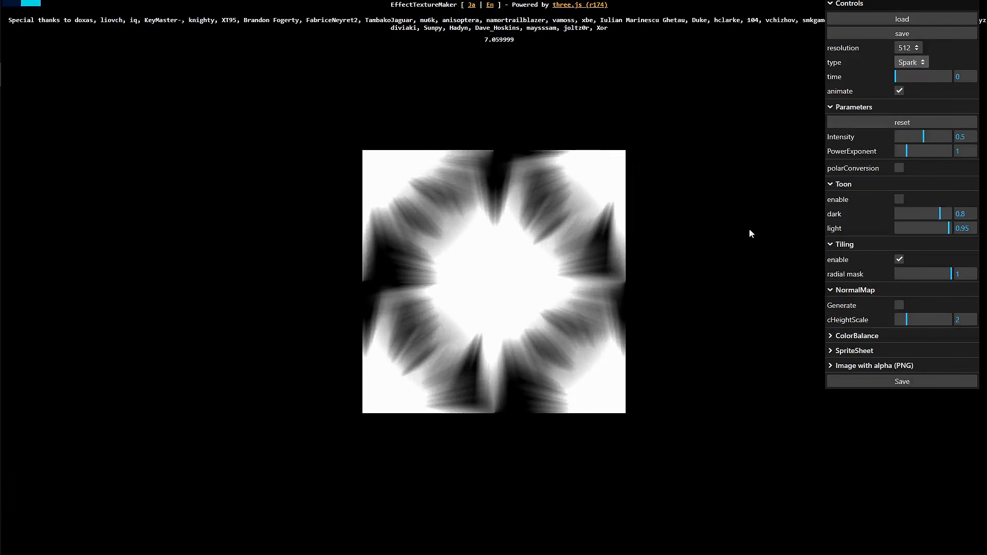
Disable tiling for the Spark texture
click(916, 64)
key(Escape)
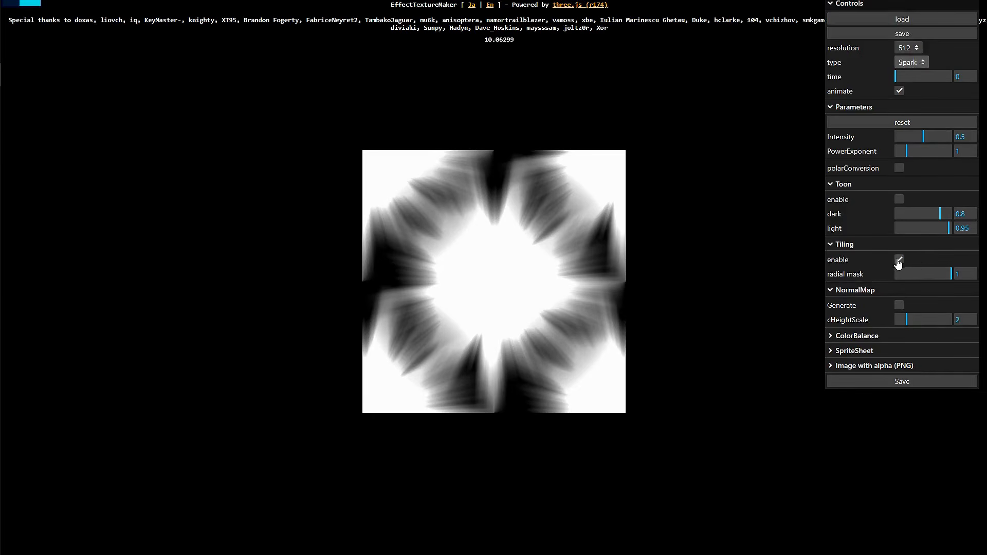
click(899, 261)
Switch the texture type to Sun and then to PerlinNoise
click(906, 64)
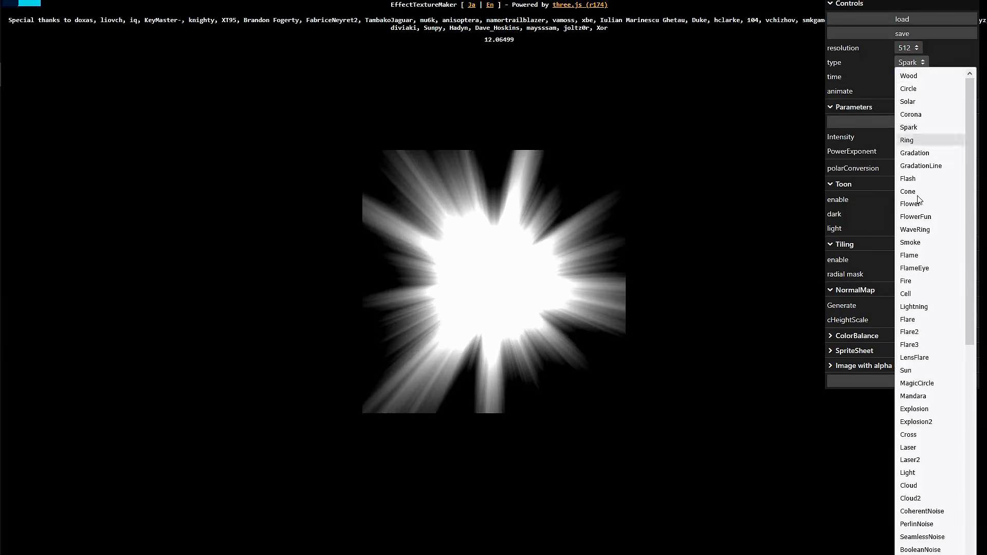
click(924, 371)
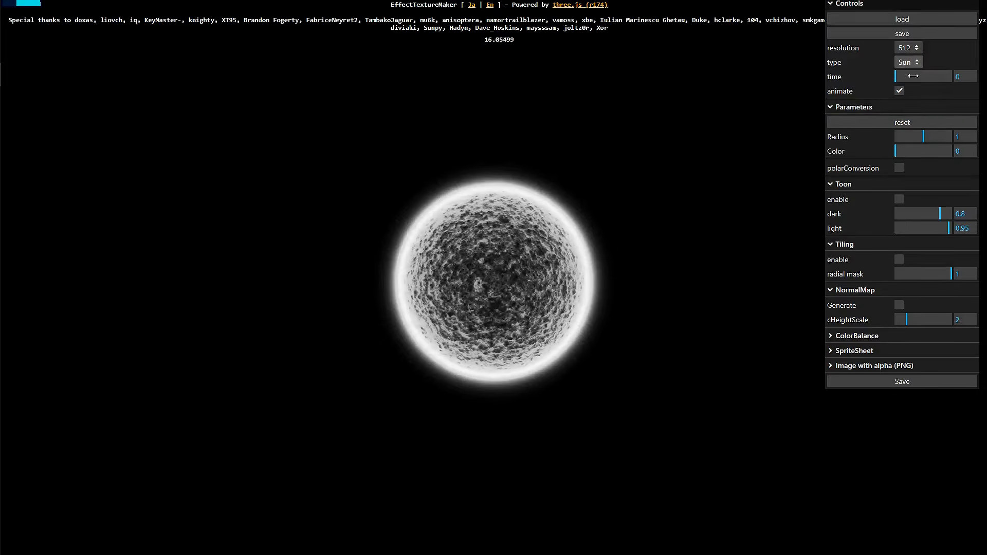
click(908, 63)
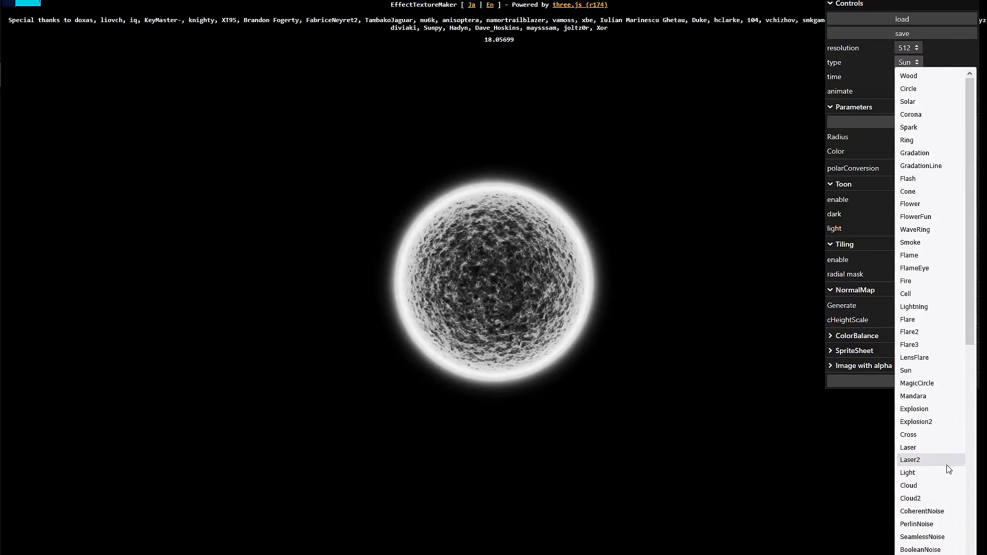
click(922, 523)
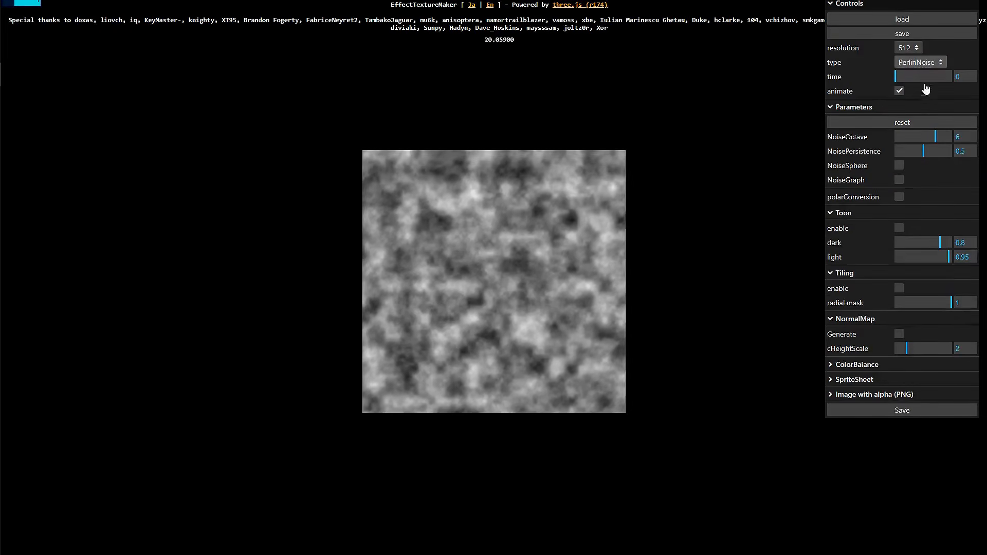
Switch the texture type to Lightning and then to Electric
click(920, 62)
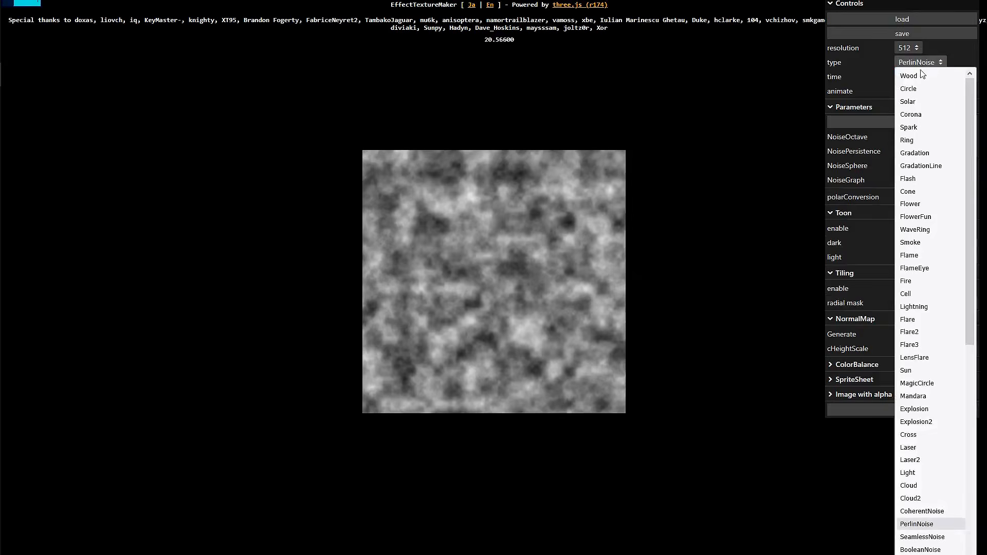
click(914, 306)
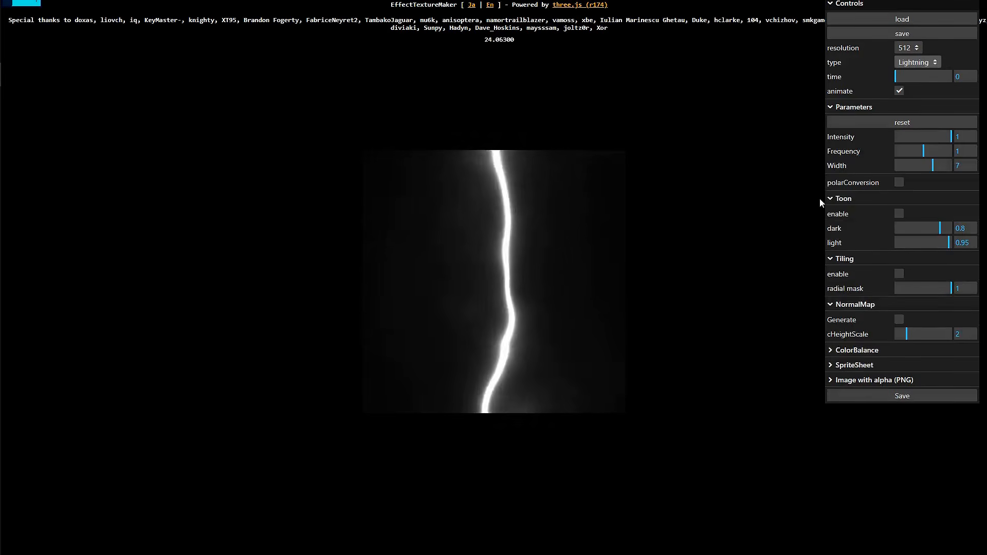
click(918, 63)
scroll(926, 437, down, 5)
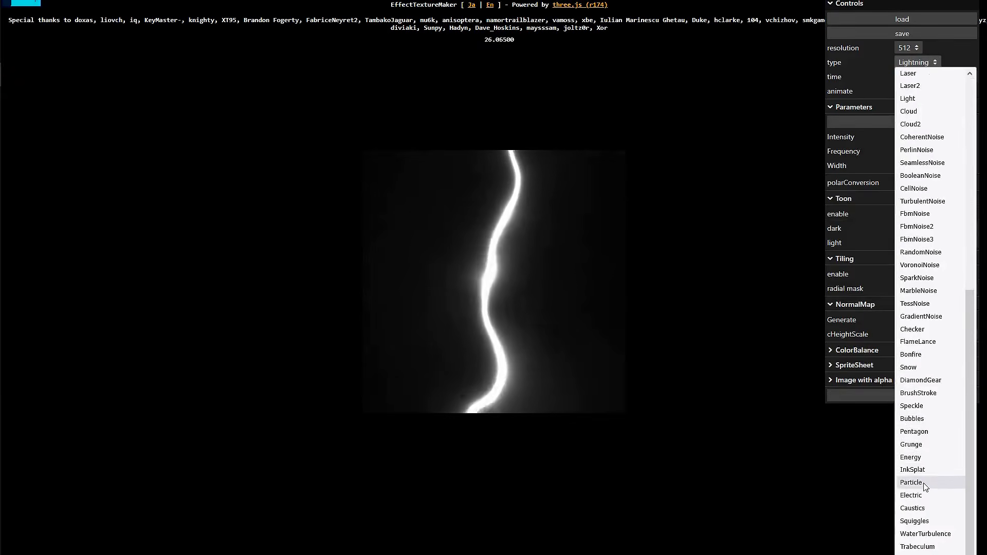
click(719, 436)
key(Down)
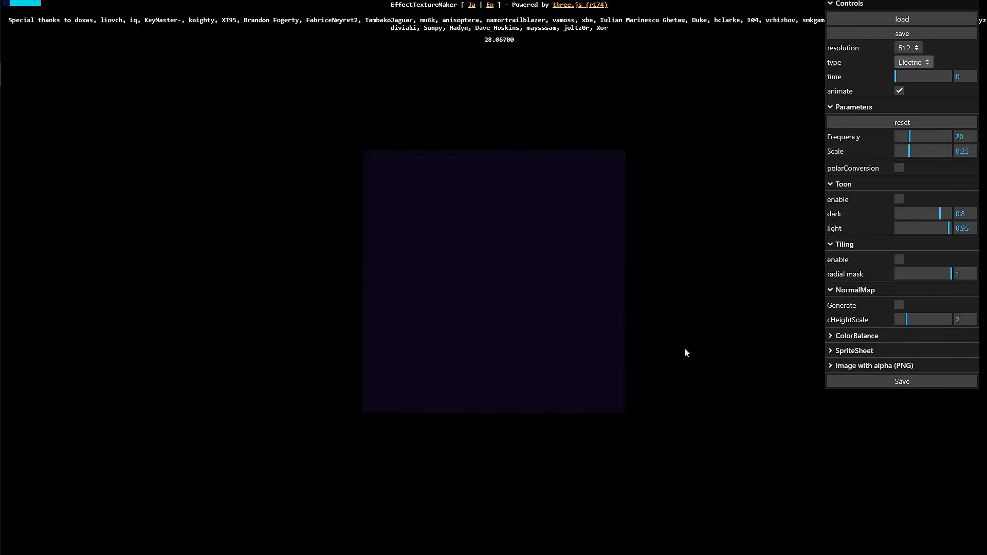
Toggle toon shading on and off and enable tiling for the Electric texture
click(898, 201)
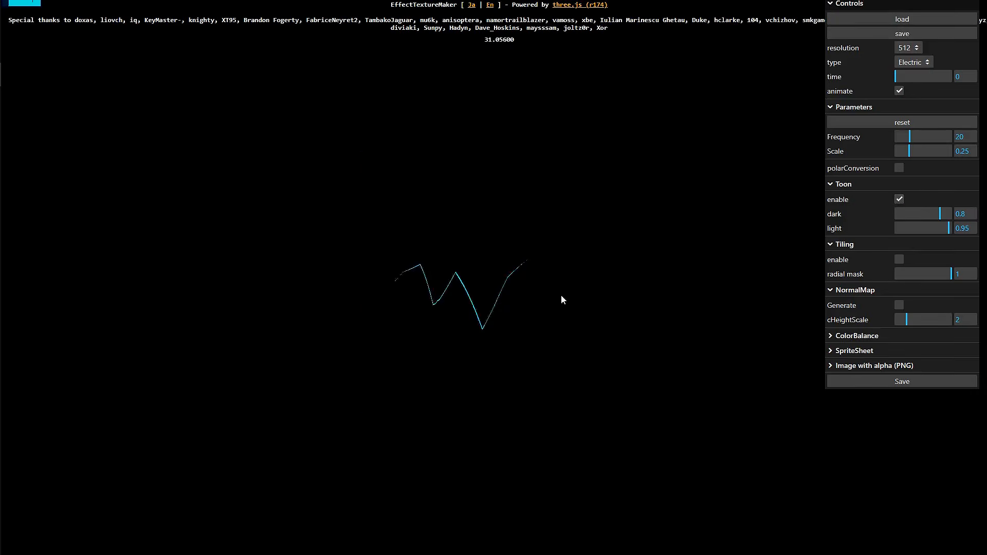
click(899, 199)
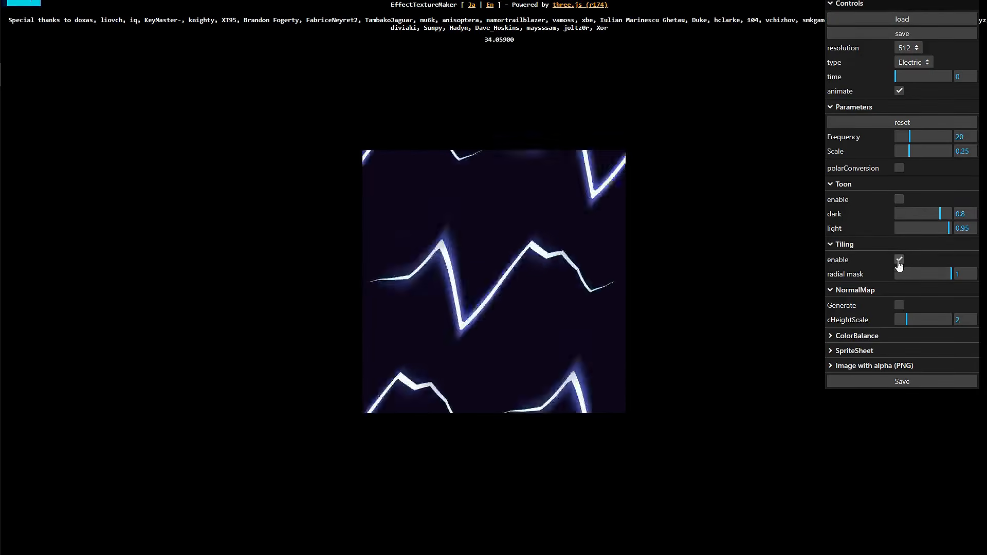
click(899, 261)
Switch the texture type to Particle and then to Fire
click(923, 62)
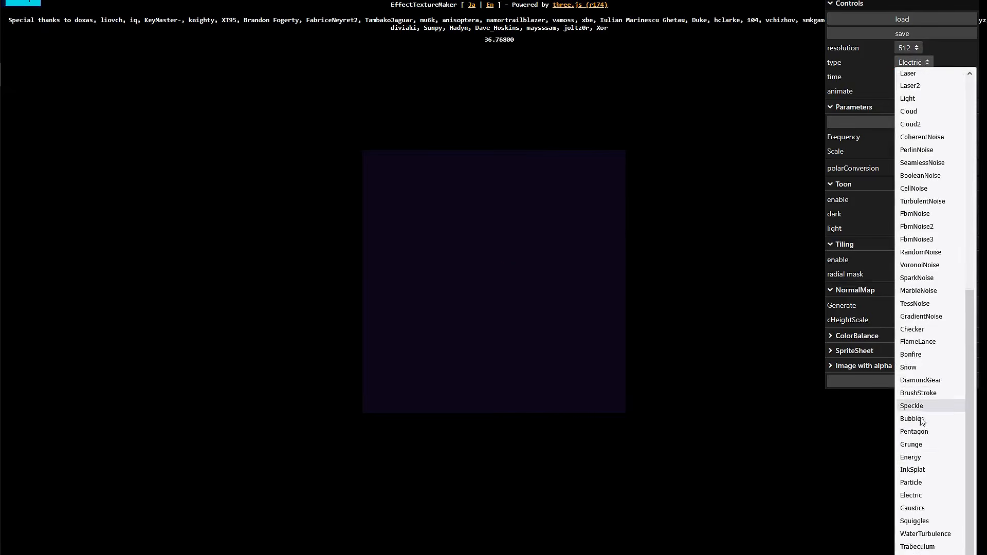
click(921, 483)
click(914, 63)
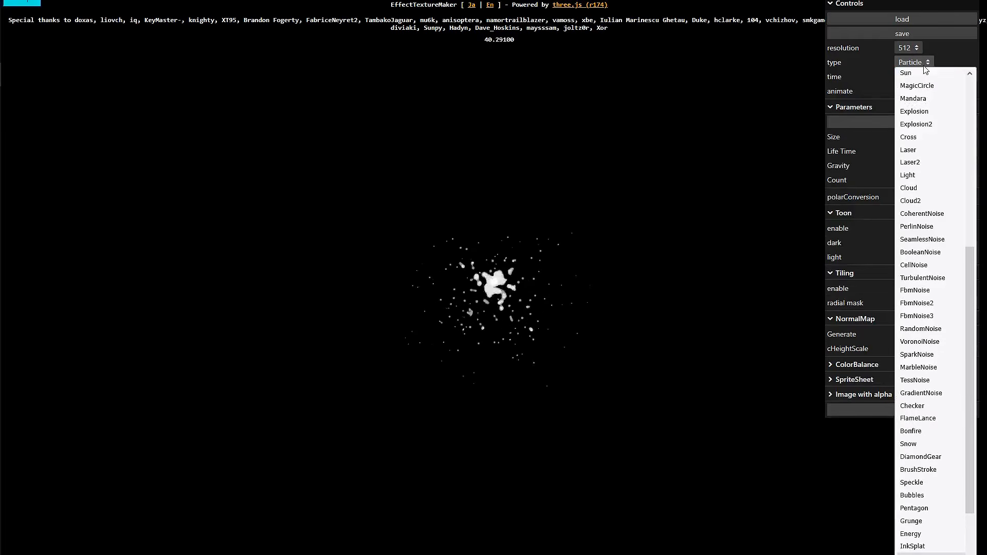
scroll(936, 216, up, 5)
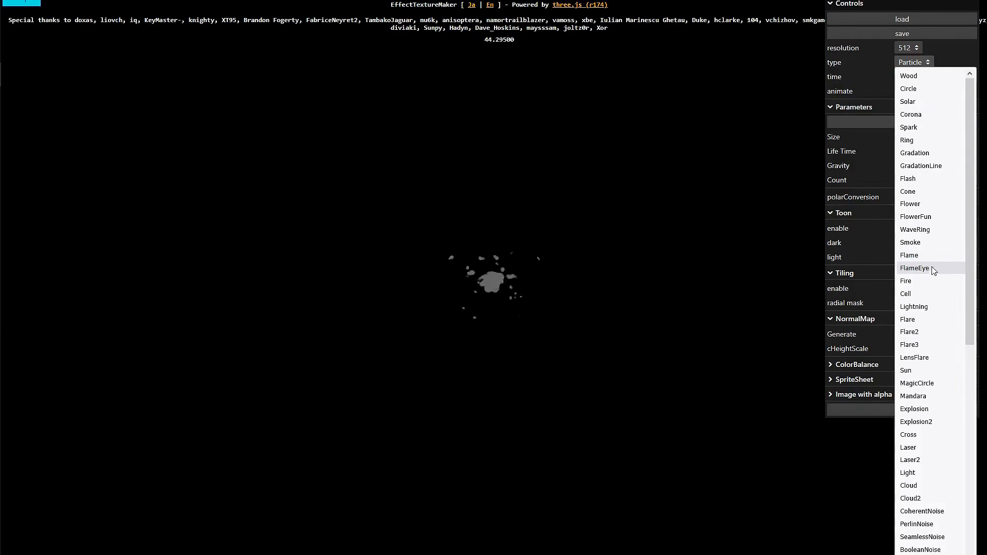
key(Escape)
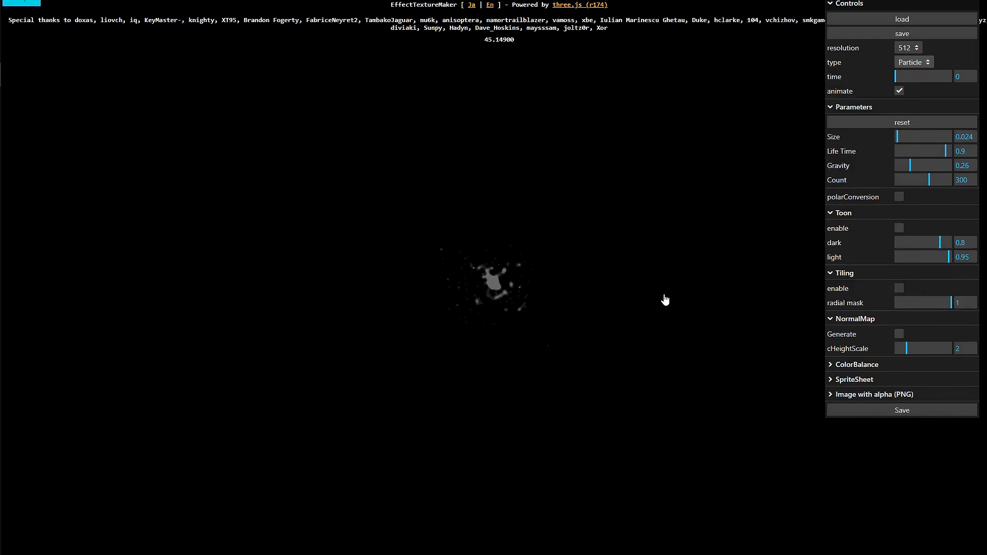
key(Down)
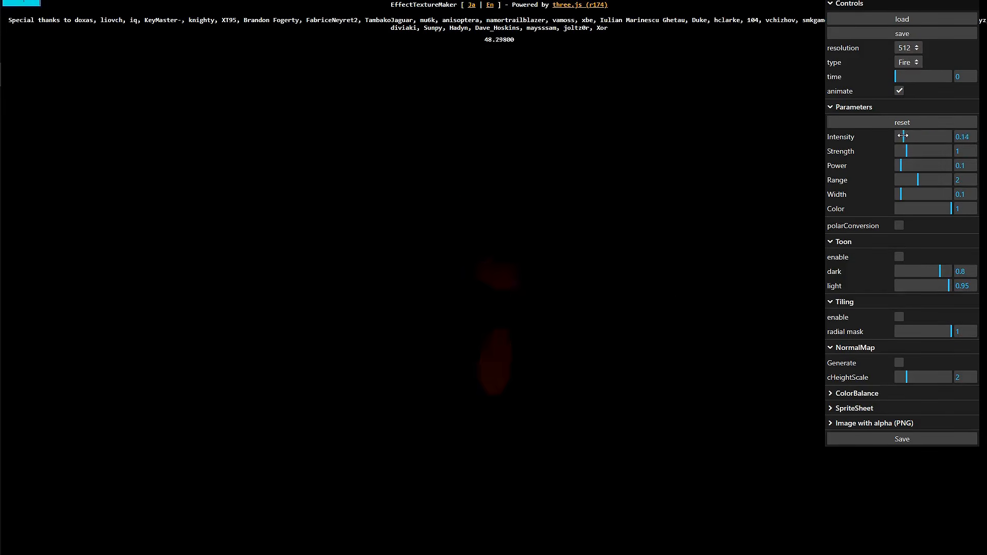
Raise the Fire texture's Intensity to 0.61, Strength to 1.82 and Power to 0.337, then switch the type to Flame
drag(904, 135, 914, 165)
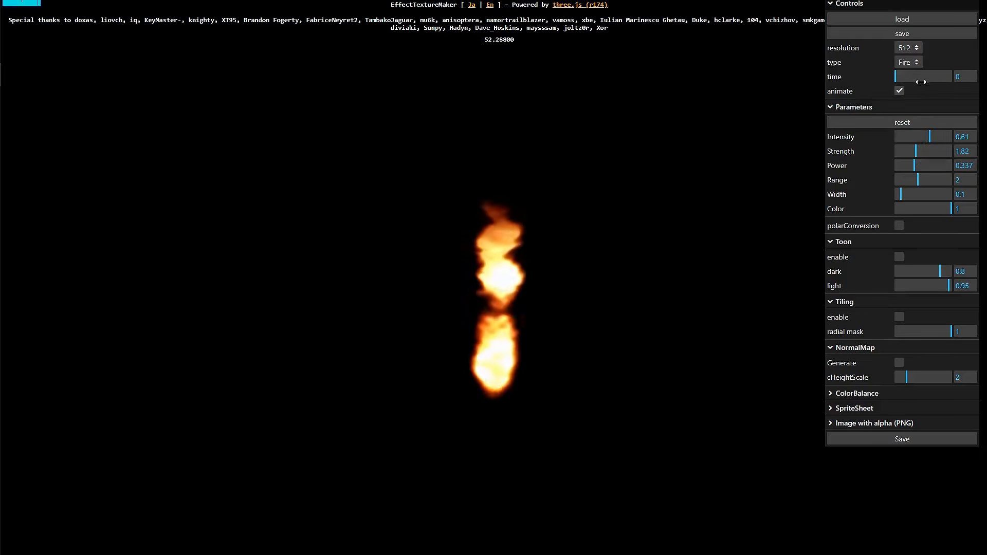
click(908, 63)
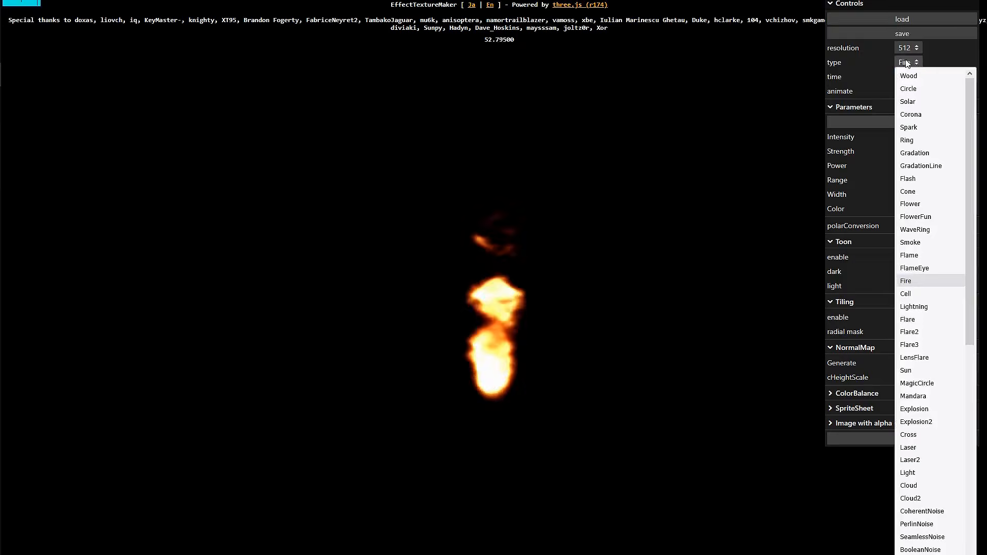
click(923, 258)
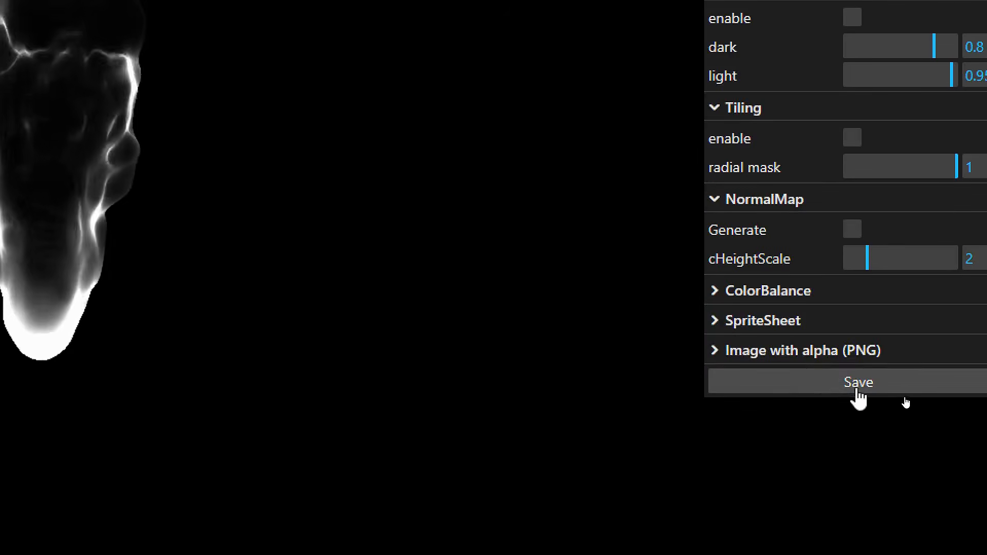
Browse the Texture Generators gallery down to the Fateloom and Noise Generator entries
click(785, 322)
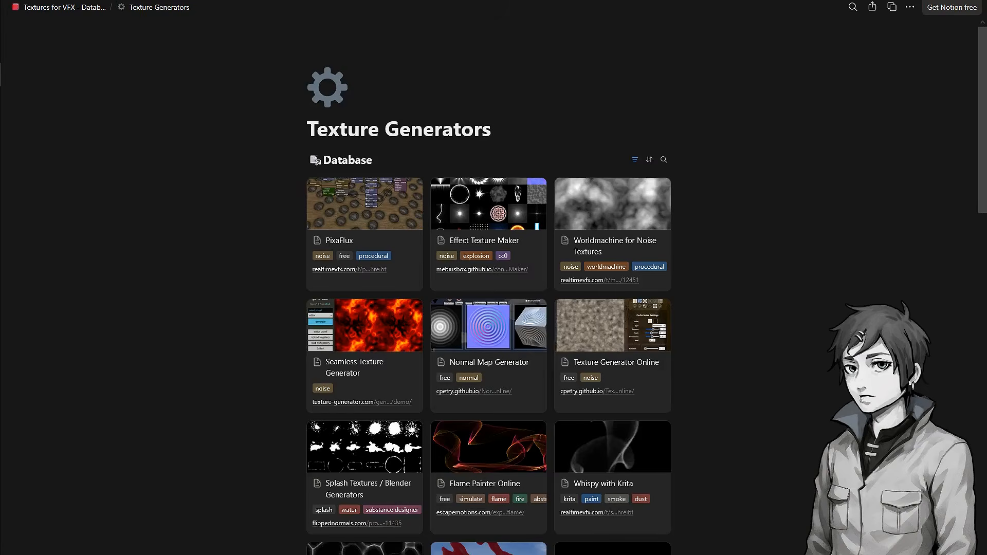
scroll(582, 118, down, 8)
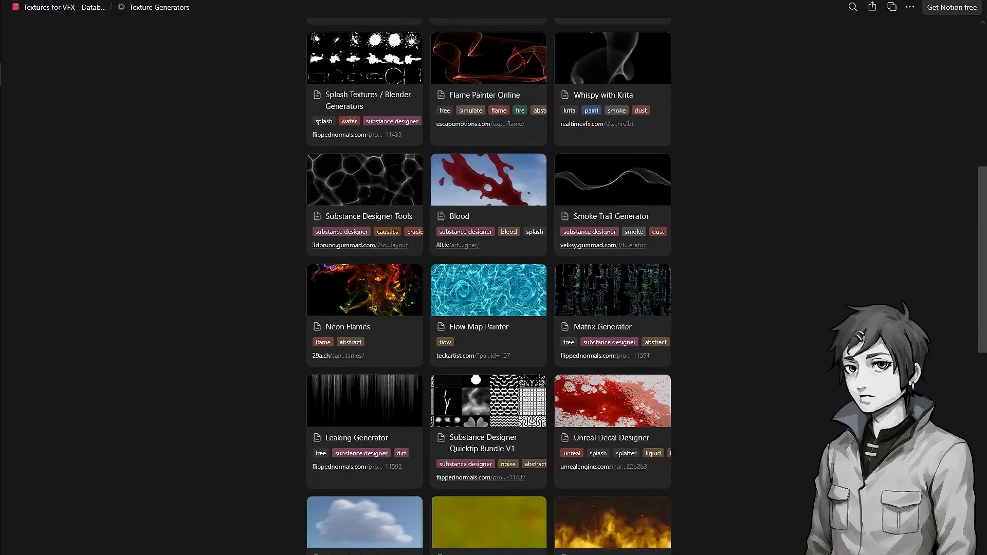
scroll(488, 289, down, 10)
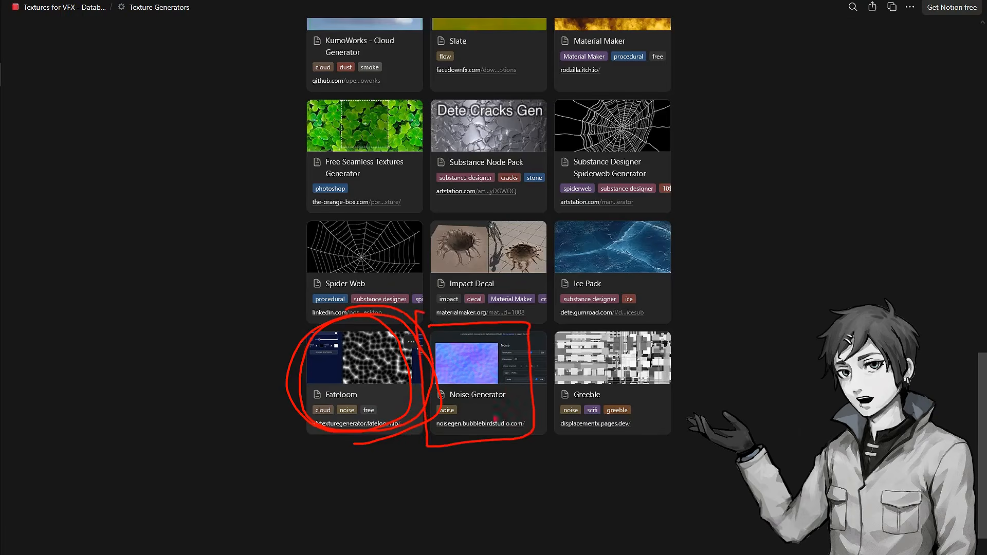
key(Escape)
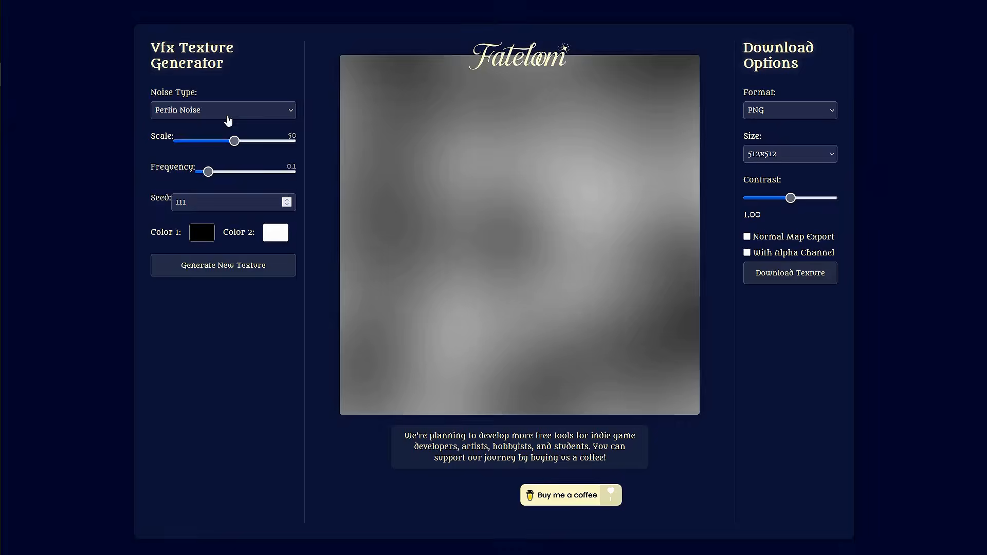
Switch the Fateloom generator's noise type to Marble
click(239, 108)
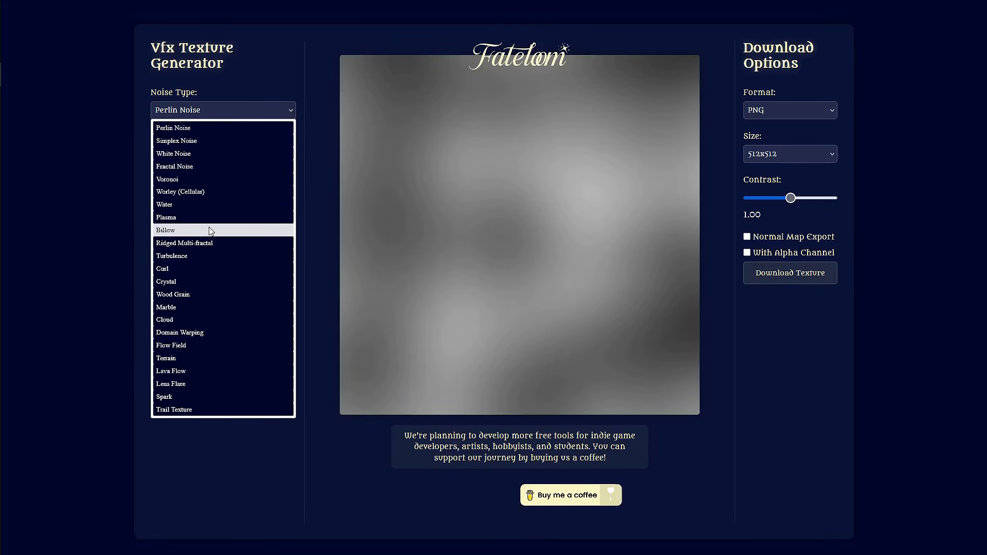
click(198, 309)
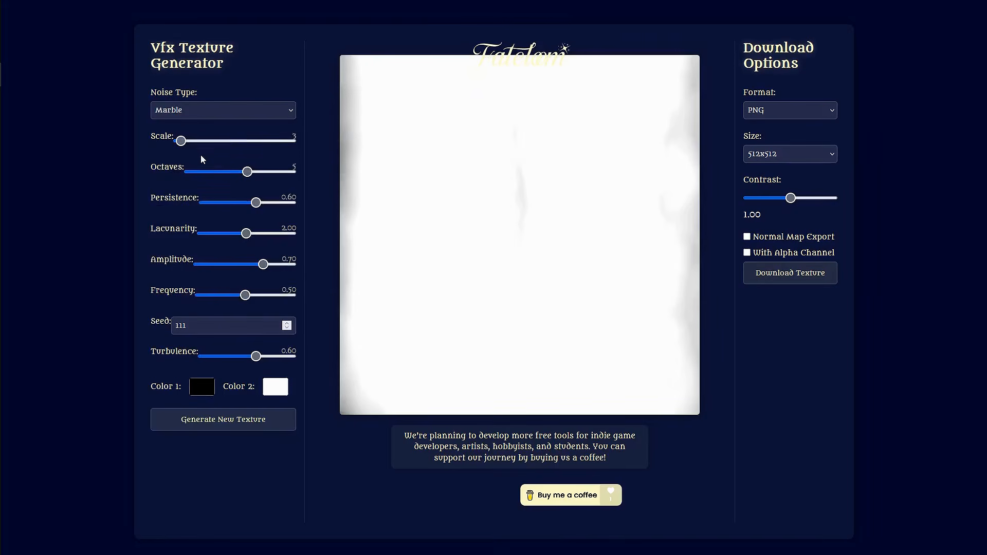
Set Scale to 38, Octaves to 3, Persistence to 0.52 and Turbulence to 1.00, and lower the Amplitude slider
drag(181, 141, 221, 141)
drag(247, 171, 221, 176)
drag(257, 203, 250, 205)
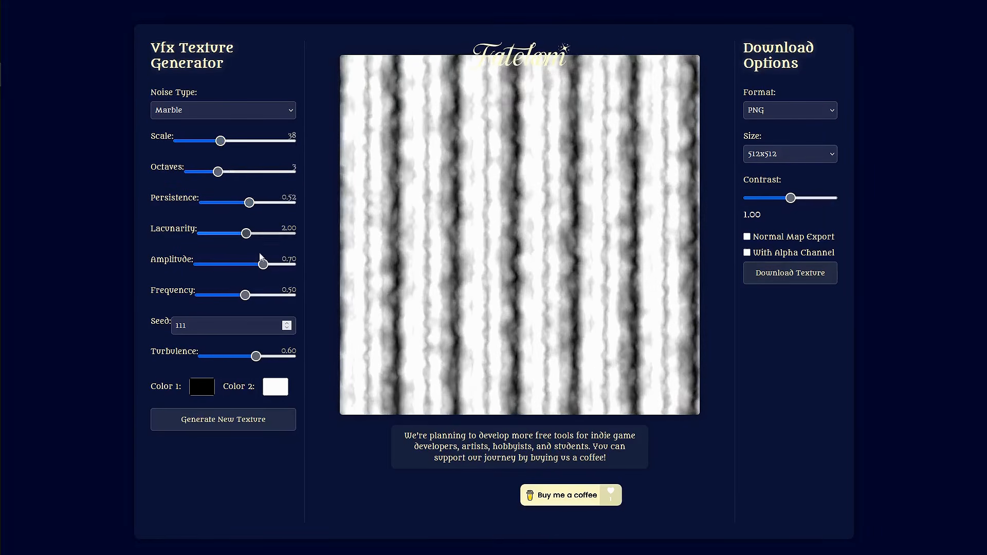
drag(256, 355, 303, 359)
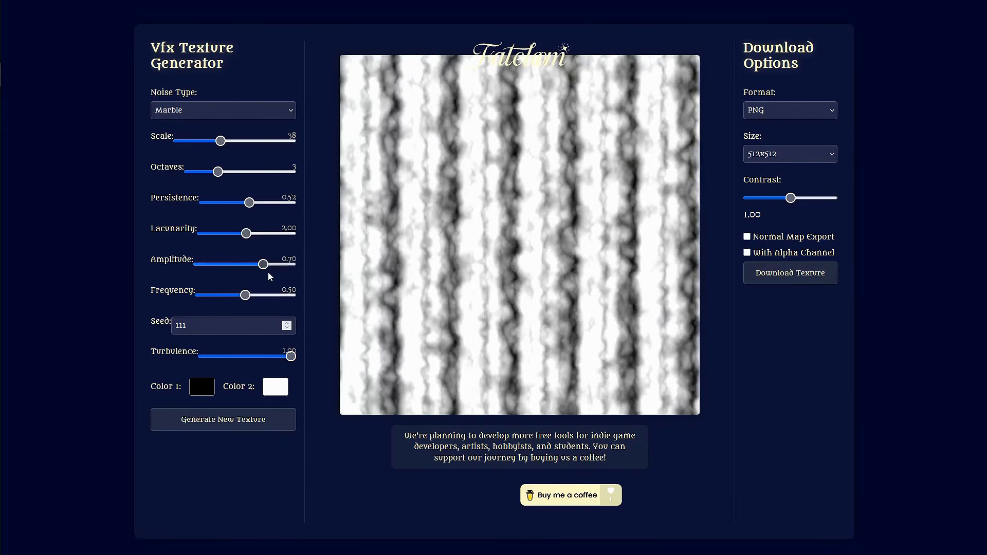
drag(263, 265, 249, 265)
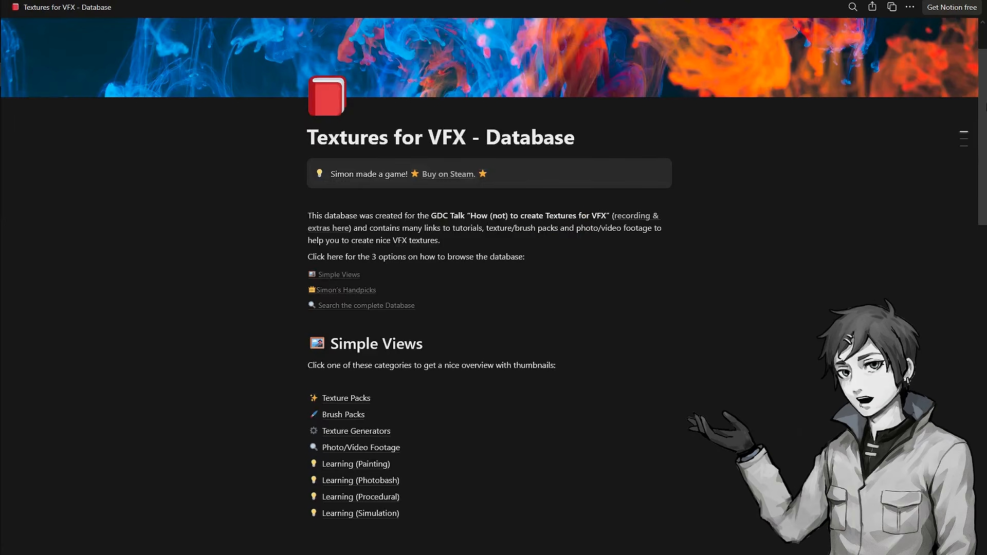
Scroll through the Textures for VFX database main page and its database table
drag(980, 88, 961, 411)
scroll(960, 409, down, 5)
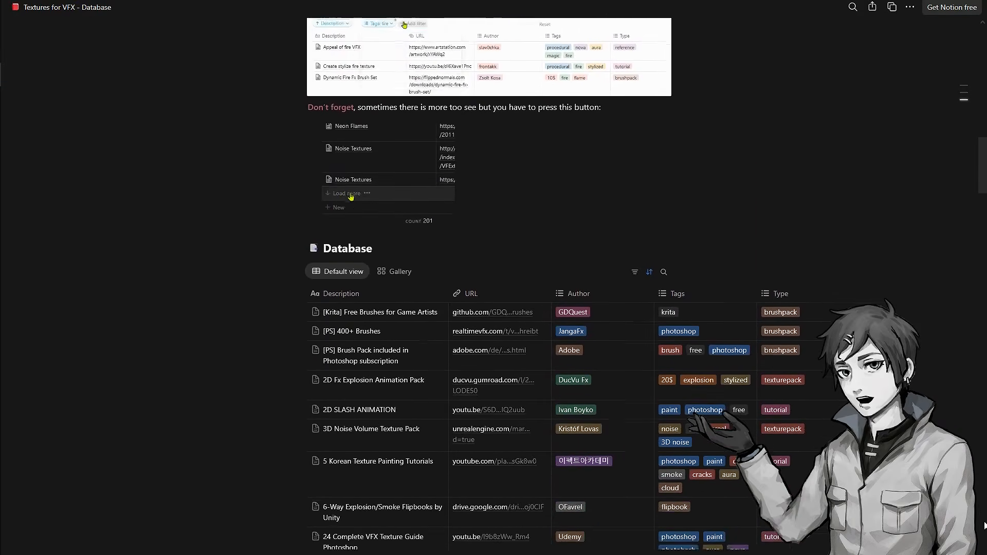
scroll(967, 378, up, 6)
scroll(967, 378, up, 10)
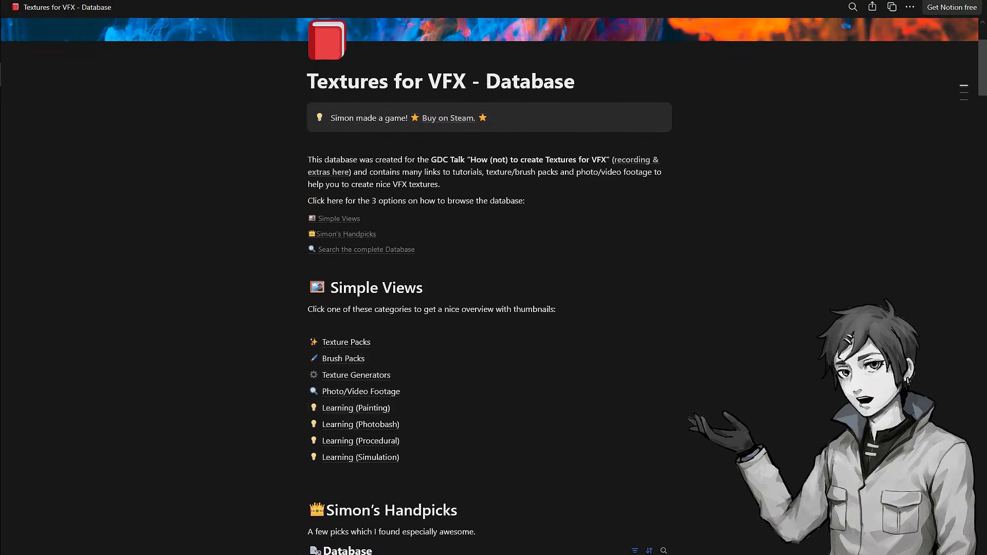
scroll(661, 394, up, 2)
scroll(660, 394, down, 1)
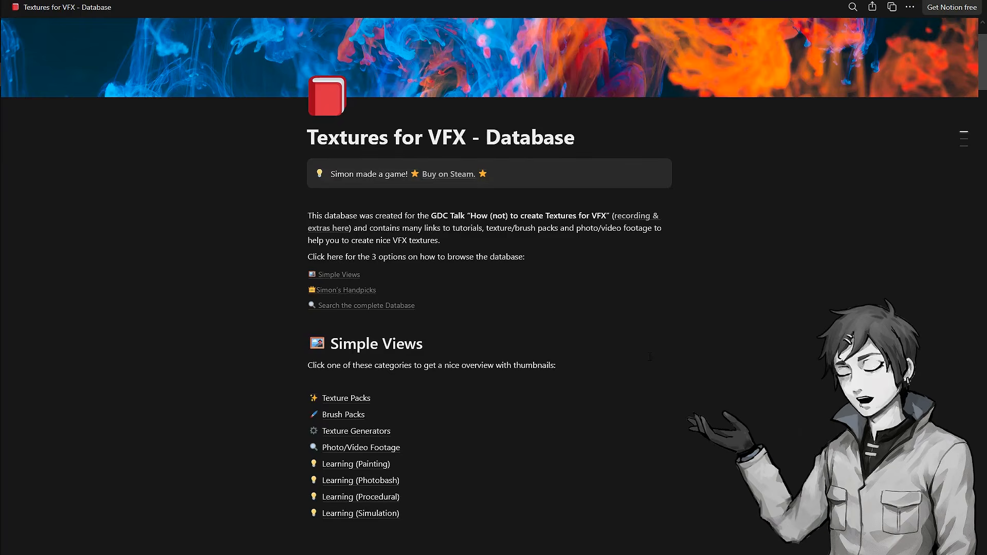
drag(983, 78, 983, 102)
drag(984, 139, 972, 56)
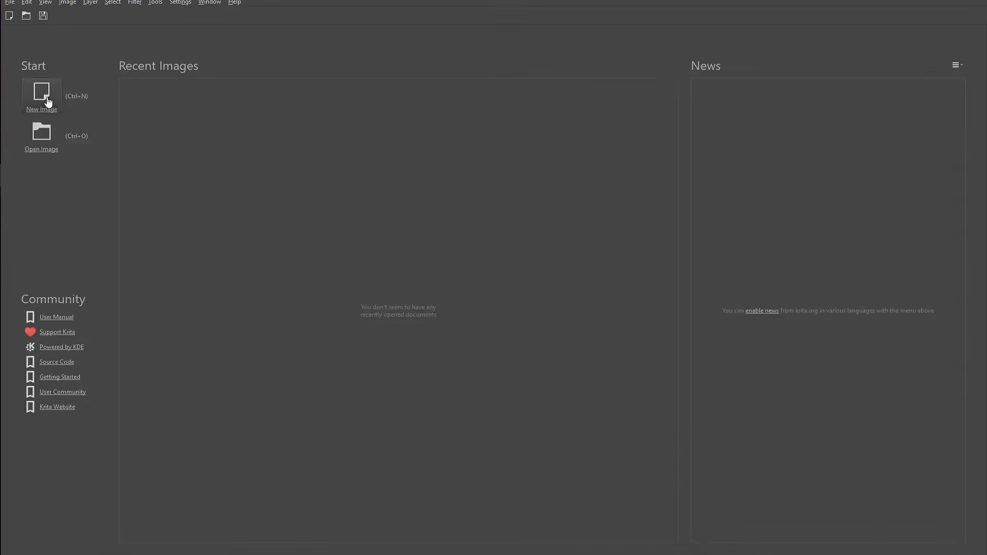
Create a new 1024 × 1024 px document with a black background
click(45, 99)
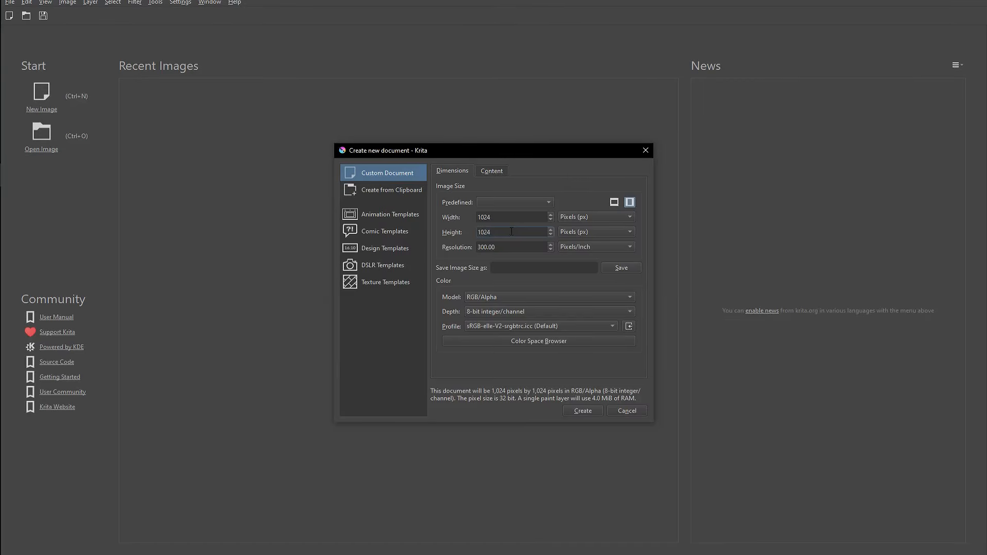
click(492, 170)
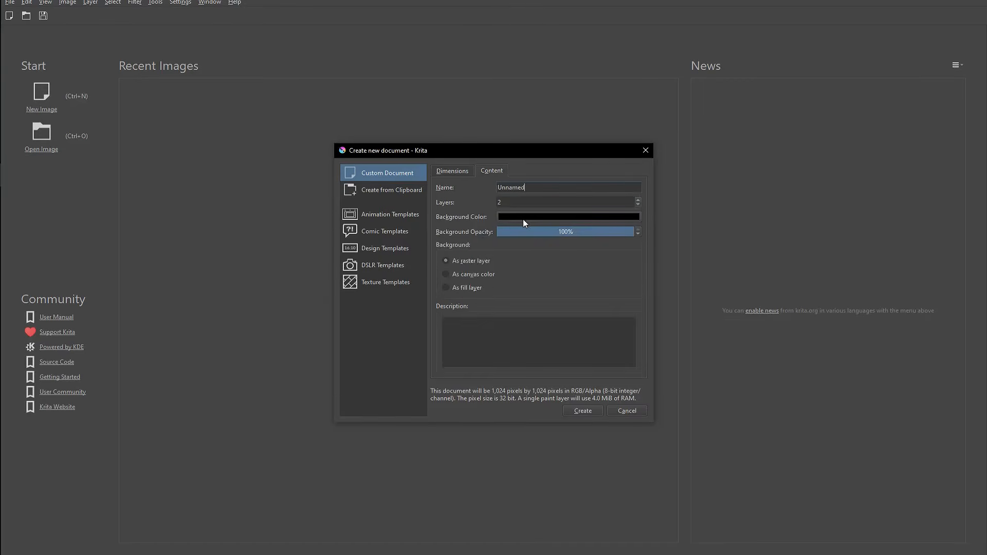
click(585, 410)
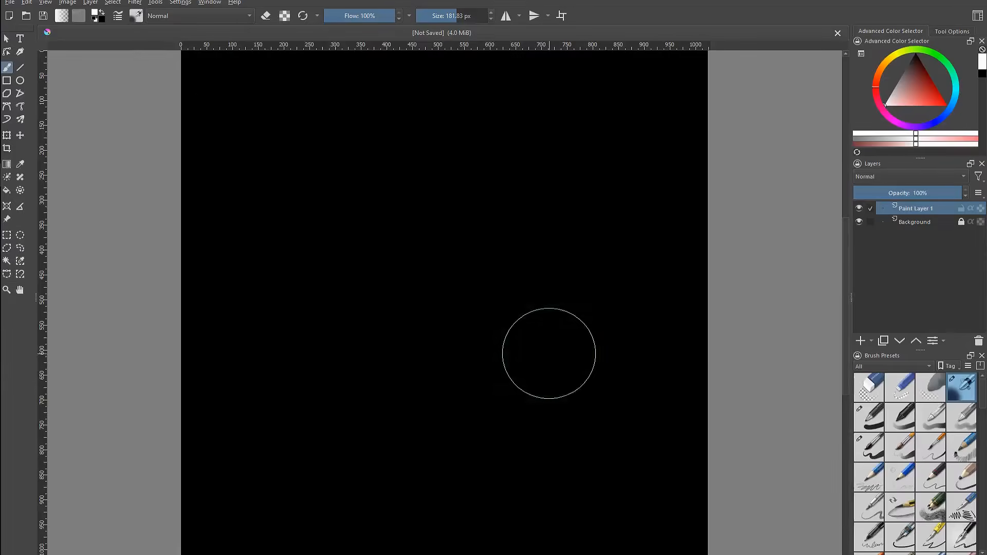
Paint a test stroke with an about 250 px brush and undo it
scroll(477, 298, down, 2)
scroll(492, 317, up, 2)
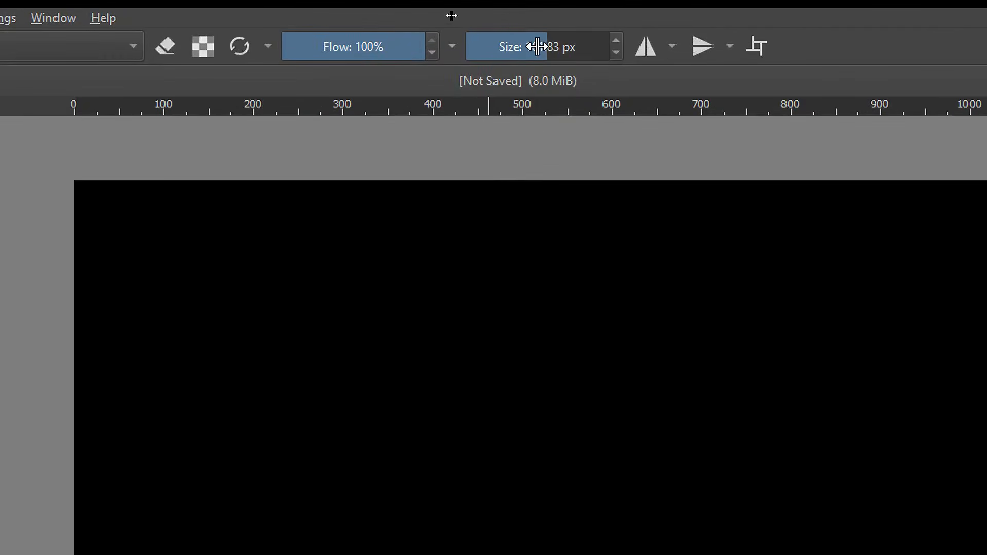
mouse_move(454, 262)
shift+mouse_down()
mouse_move(569, 263)
mouse_move(418, 262)
mouse_move(564, 263)
mouse_move(487, 262)
shift+mouse_up()
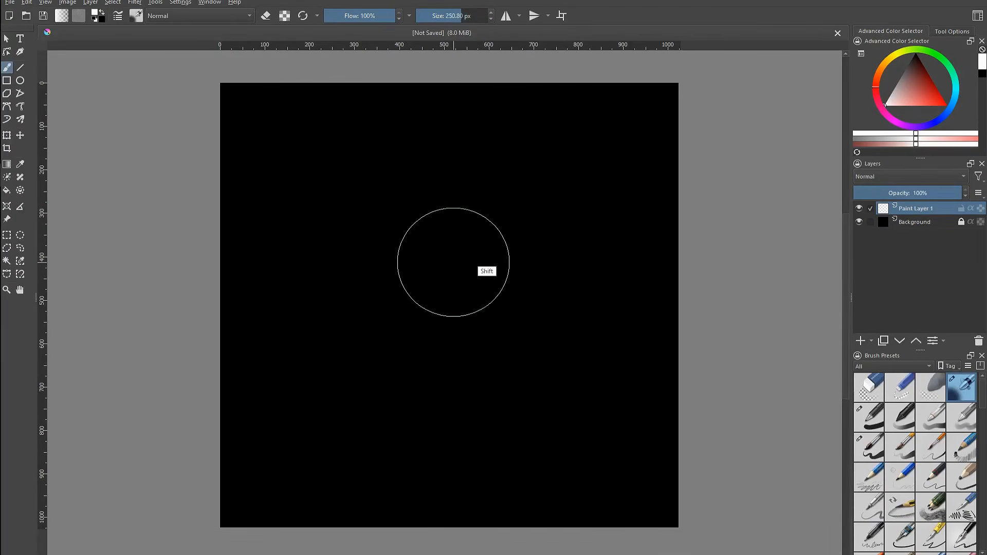
mouse_move(453, 232)
mouse_down()
mouse_move(468, 267)
mouse_move(573, 388)
mouse_up()
key(ctrl+z)
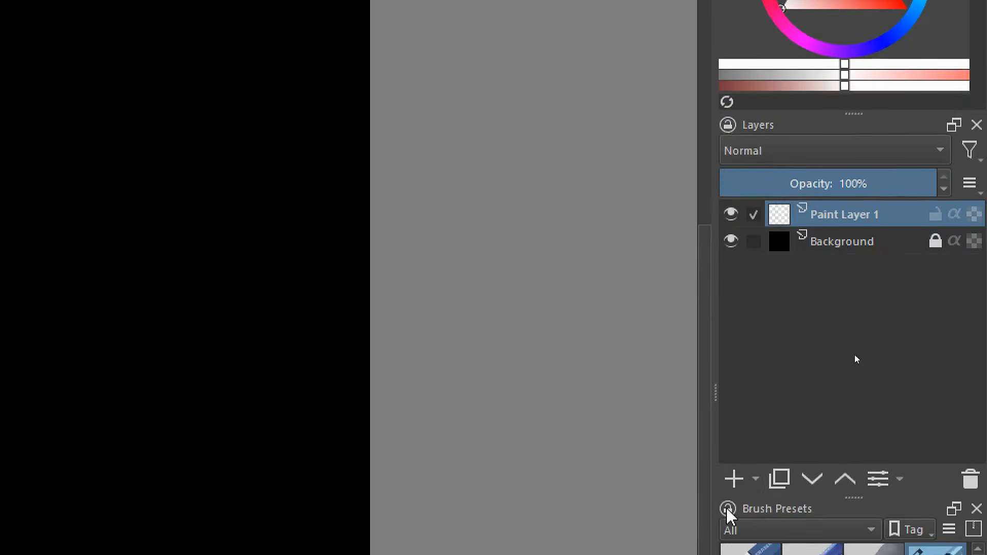
Add two new paint layers and select an ink pen brush preset
click(732, 479)
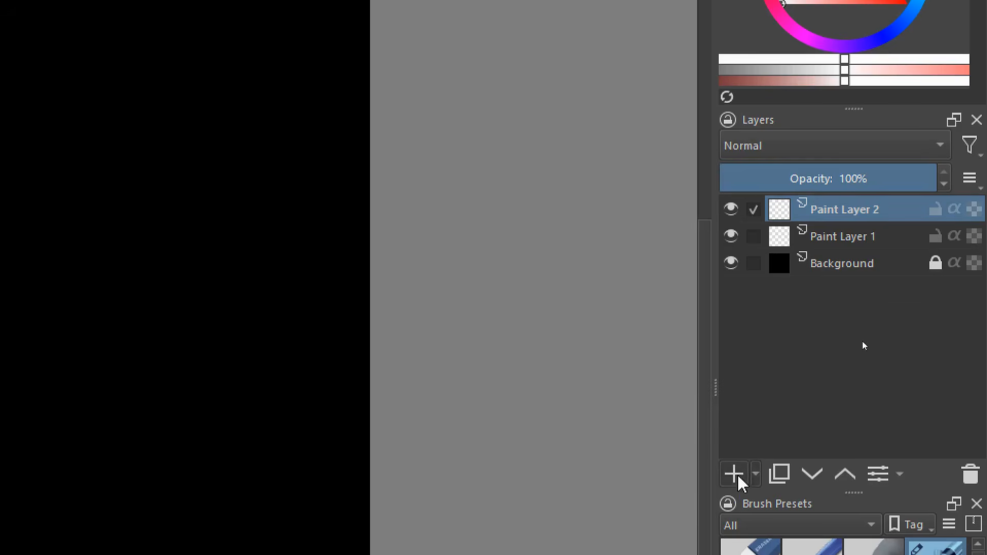
click(743, 478)
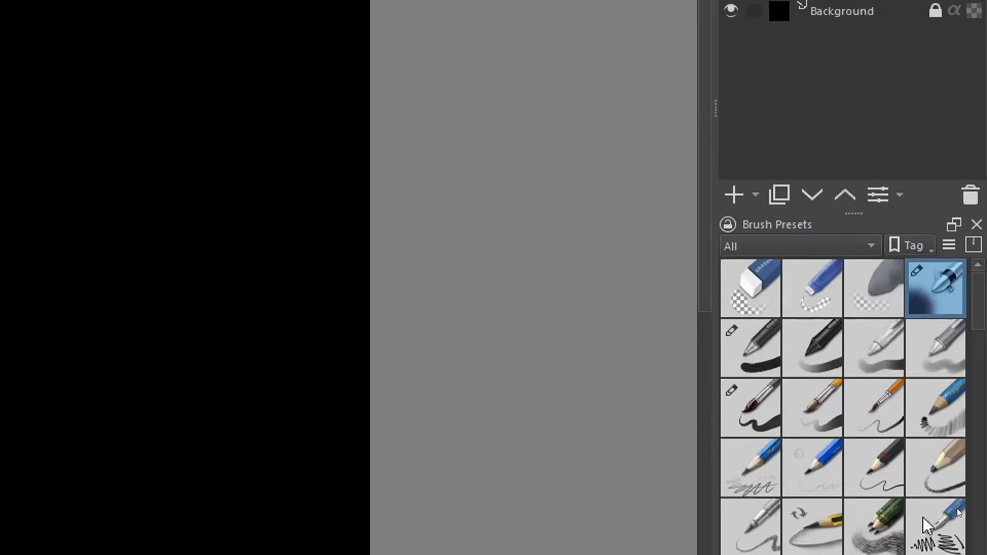
mouse_move(980, 193)
mouse_down()
mouse_move(972, 330)
mouse_move(977, 166)
mouse_up()
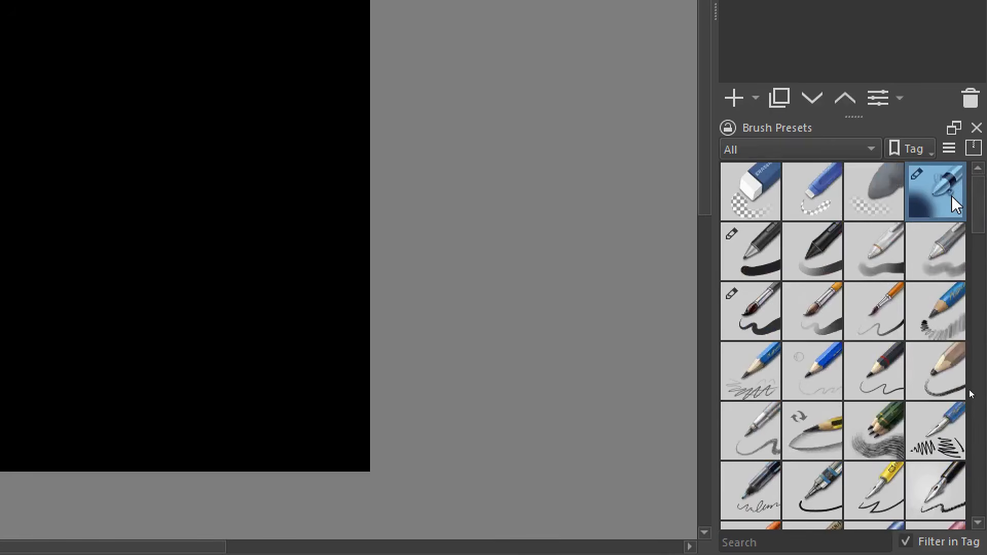
click(756, 263)
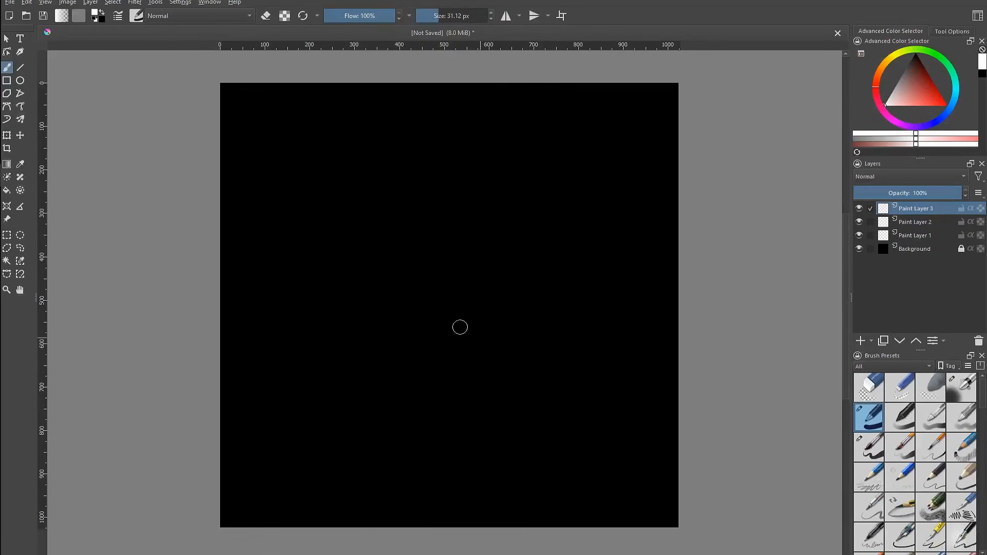
Draw test shapes, a triangle and a spiral, with ink brushes and undo each one
mouse_move(463, 190)
mouse_down()
mouse_move(358, 364)
mouse_move(572, 351)
mouse_move(482, 210)
mouse_up()
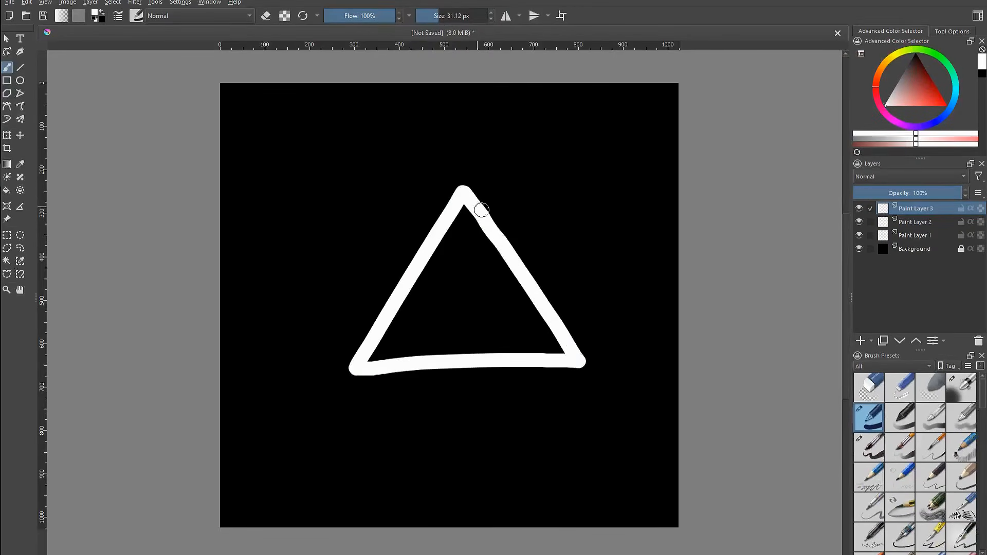
key(ctrl+z)
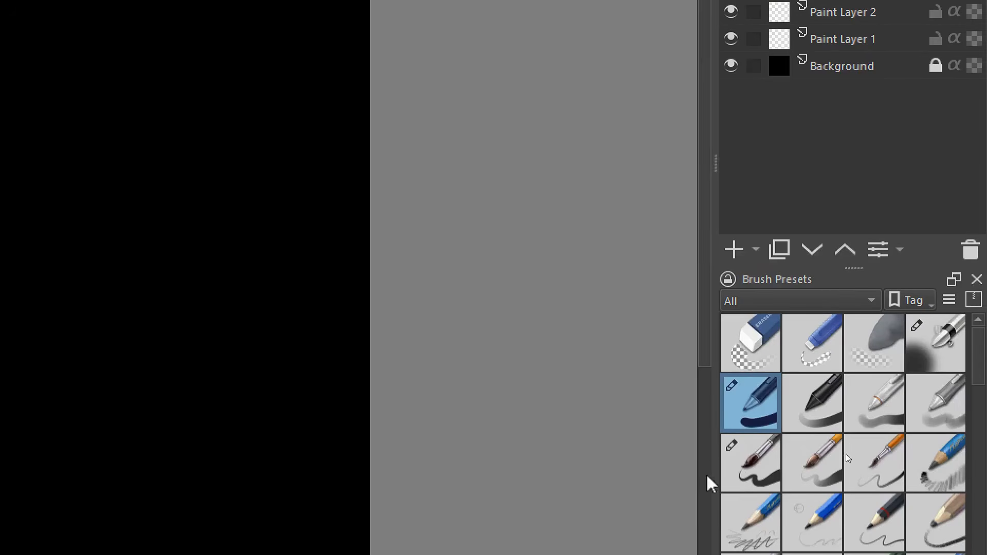
click(743, 469)
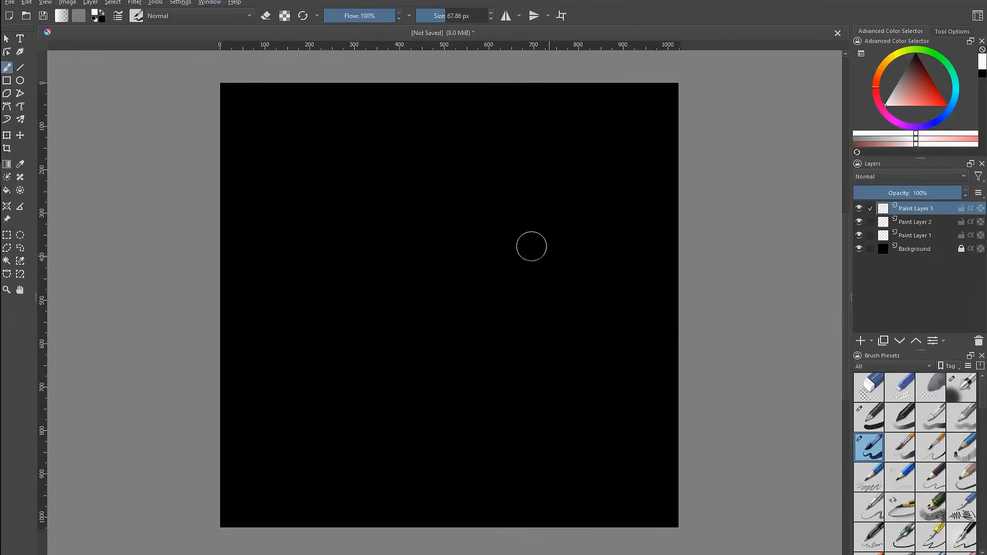
shift+drag(429, 195, 450, 195)
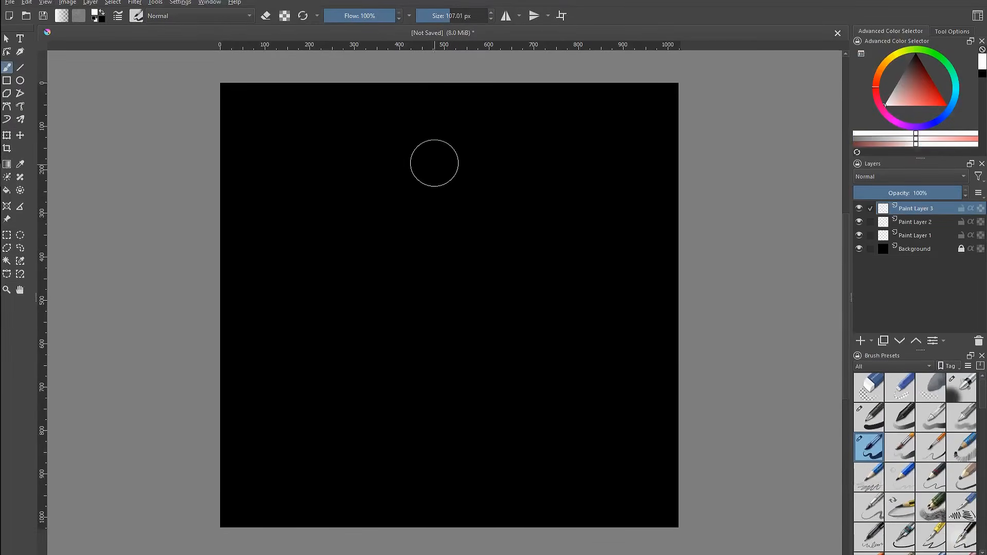
mouse_move(435, 160)
mouse_down()
mouse_move(428, 180)
mouse_move(362, 233)
mouse_move(310, 310)
mouse_move(331, 368)
mouse_move(394, 321)
mouse_move(455, 230)
mouse_move(509, 179)
mouse_move(531, 225)
mouse_move(456, 314)
mouse_move(417, 415)
mouse_move(496, 375)
mouse_move(558, 289)
mouse_move(571, 324)
mouse_move(523, 411)
mouse_move(583, 371)
mouse_move(611, 409)
mouse_up()
key(ctrl+z)
mouse_move(430, 304)
mouse_down()
mouse_move(447, 330)
mouse_move(373, 317)
mouse_move(551, 307)
mouse_move(335, 249)
mouse_move(471, 437)
mouse_up()
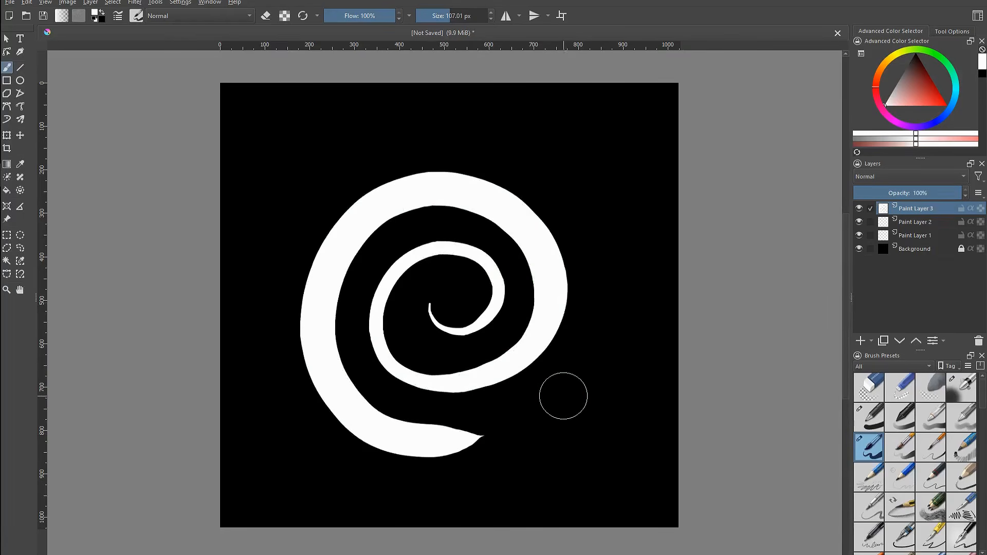
key(ctrl+z)
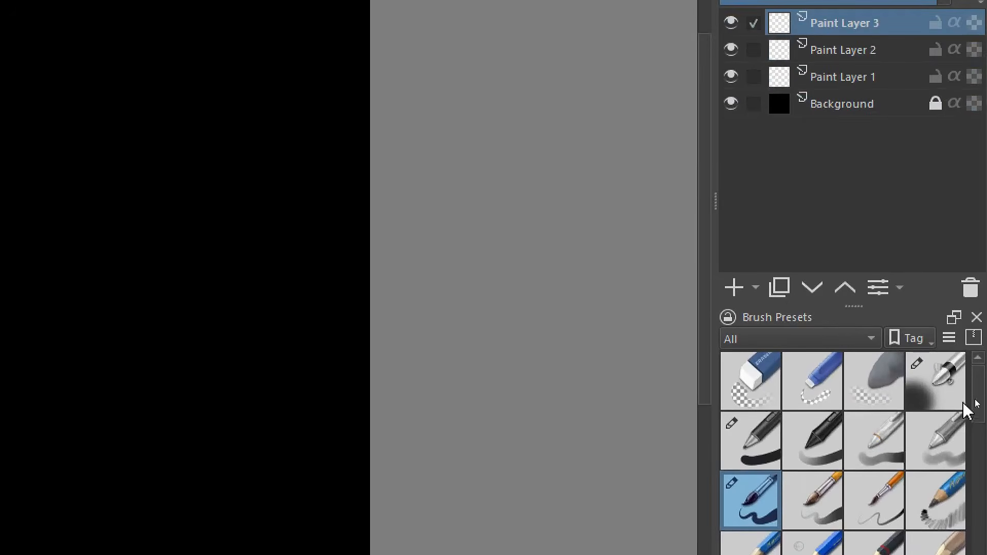
Select the airbrush preset, set its size to about 281 px, and paint a soft white glow at the canvas centre
click(938, 386)
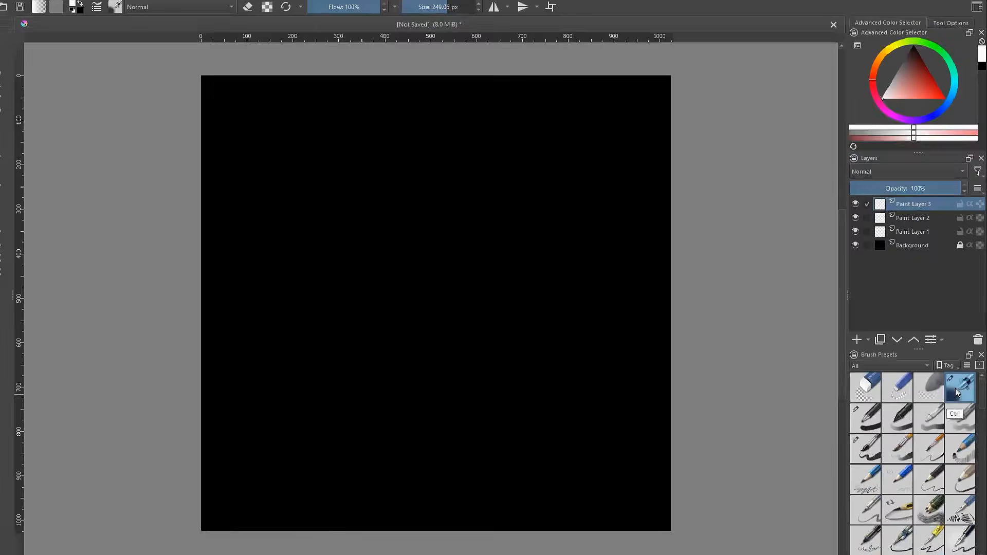
shift+drag(446, 307, 466, 307)
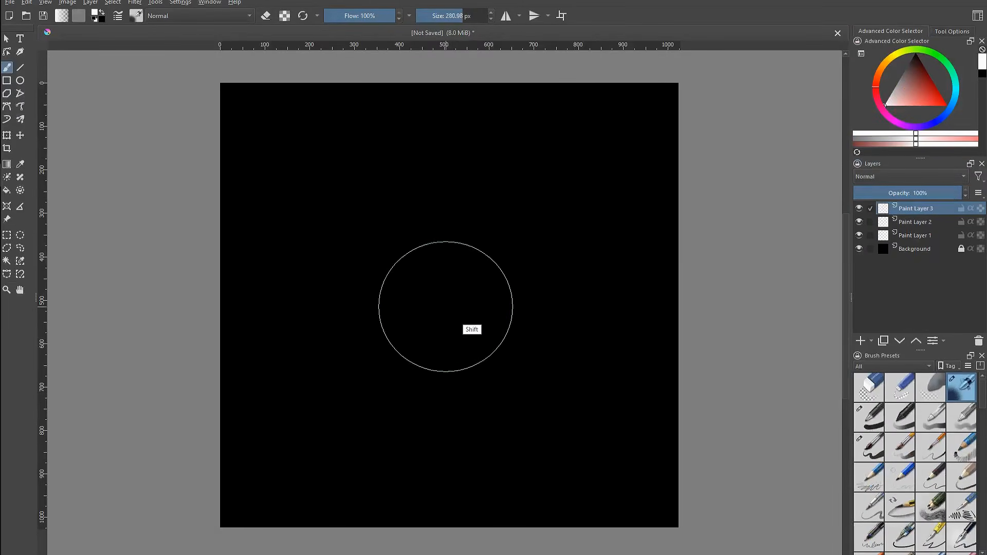
mouse_move(397, 285)
mouse_down()
mouse_move(489, 370)
mouse_move(442, 231)
mouse_move(467, 330)
mouse_move(415, 276)
mouse_move(467, 280)
mouse_move(456, 308)
mouse_up()
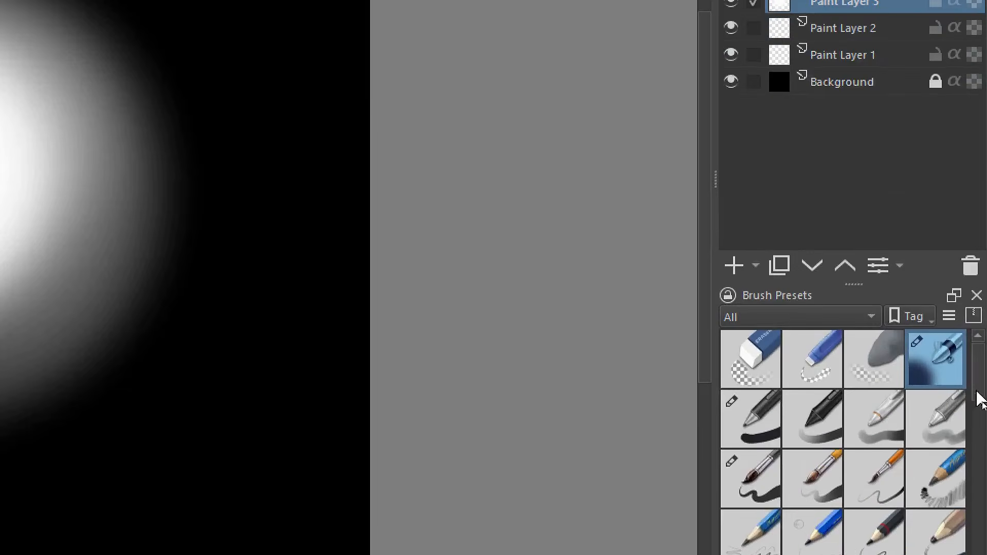
Select the Blender Smear preset at about 141 px and smear streaks outward from the white glow
drag(984, 404, 979, 536)
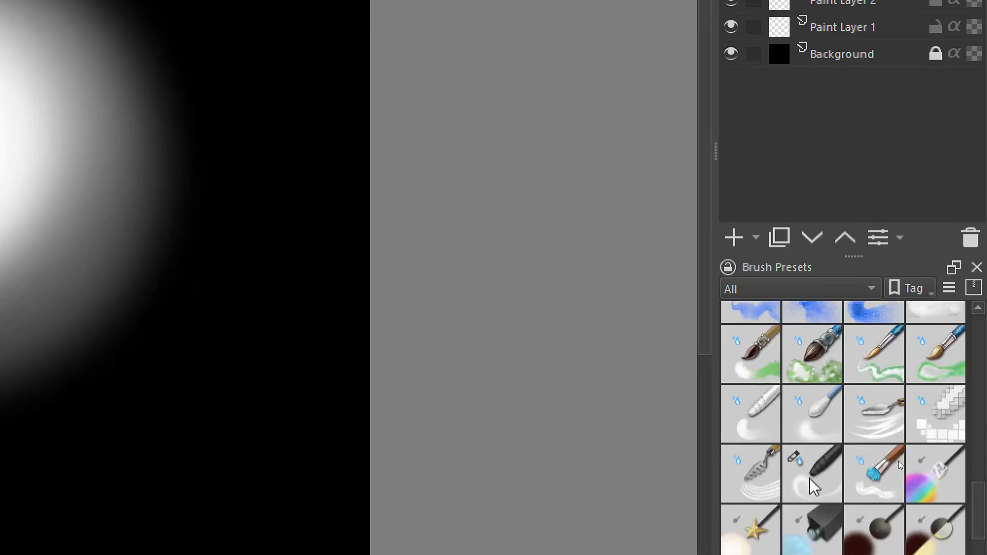
click(810, 466)
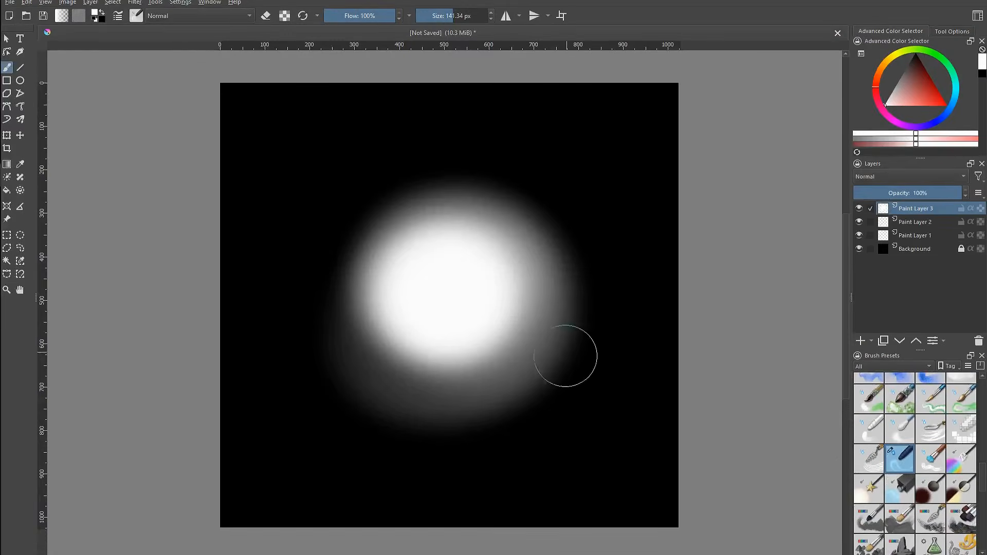
mouse_move(545, 394)
mouse_down()
mouse_move(490, 326)
mouse_move(512, 450)
mouse_up()
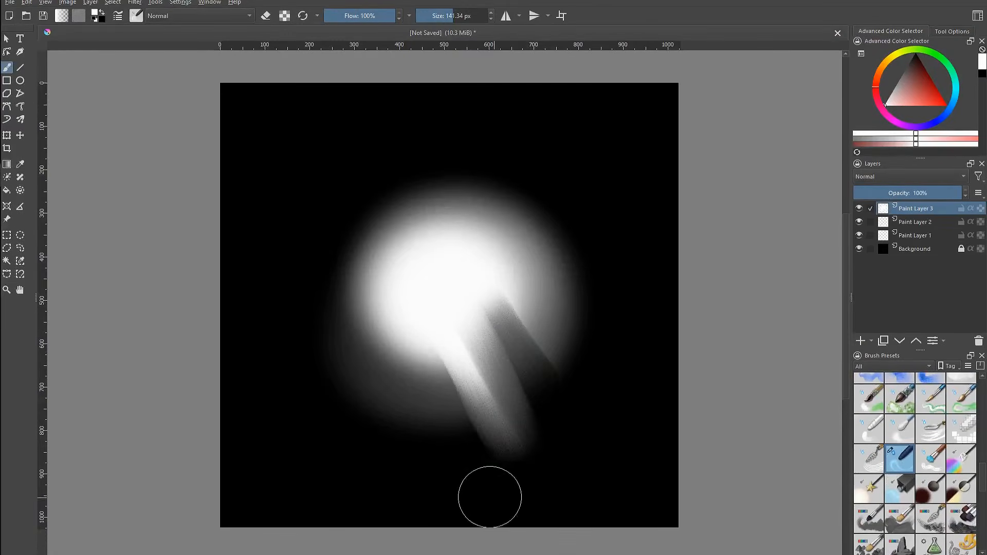
mouse_move(490, 497)
mouse_down()
mouse_move(422, 309)
mouse_move(390, 454)
mouse_move(361, 473)
mouse_move(465, 279)
mouse_up()
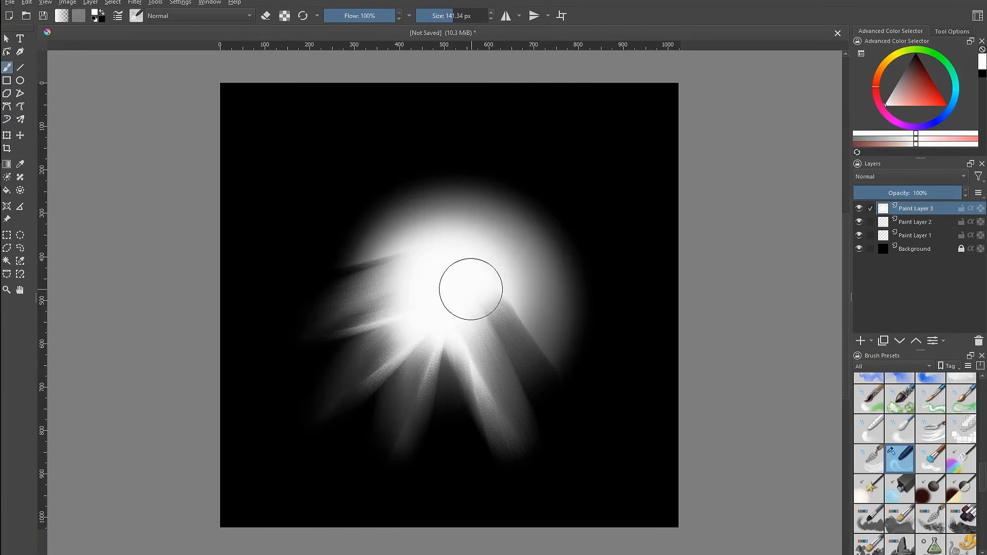
Raise the smear brush tip density to 93% and try a long smear stroke, undoing it
key(F5)
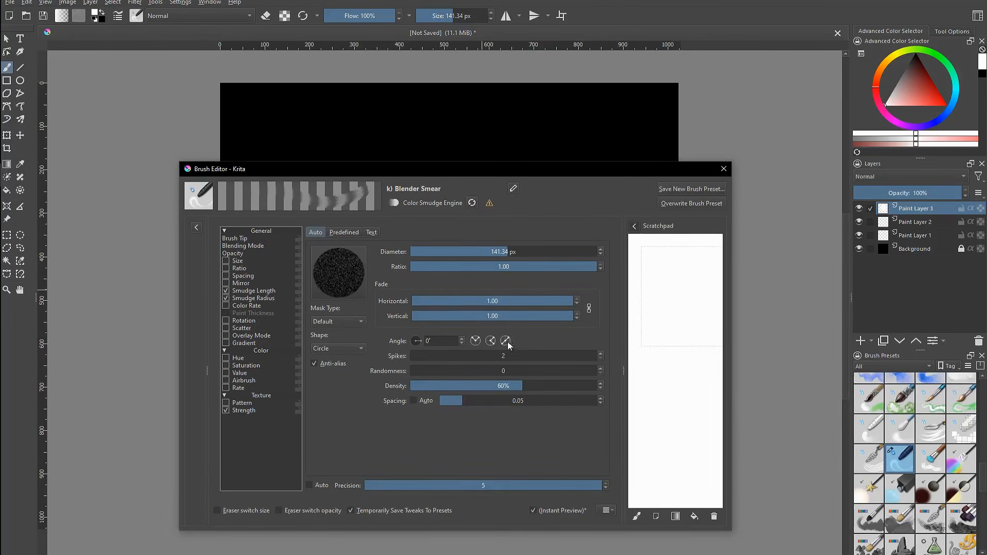
drag(522, 384, 553, 381)
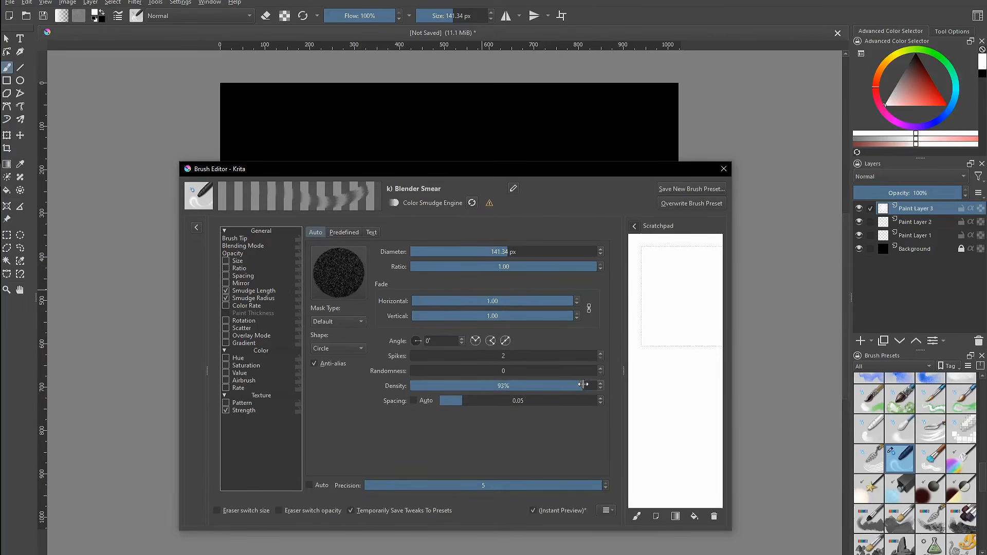
key(F5)
drag(530, 176, 325, 510)
key(ctrl+z)
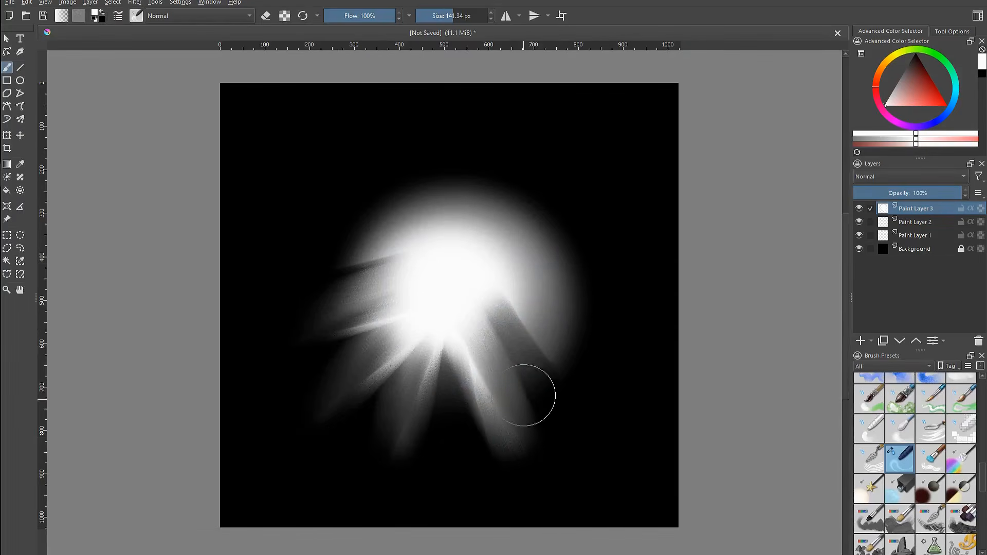
Set the smear brush tip density to 62% and smear more streaks radiating from the glow centre
key(F5)
drag(571, 386, 526, 389)
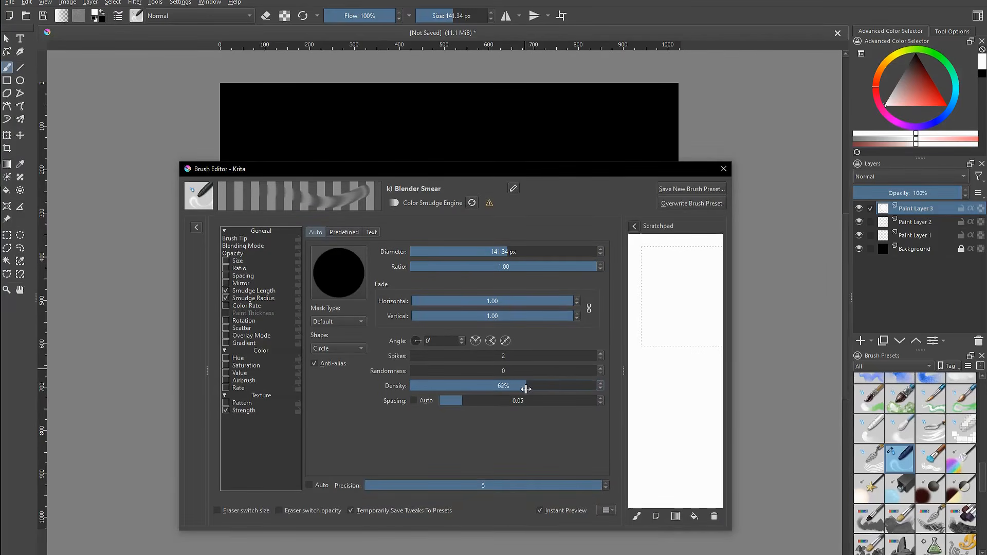
key(F5)
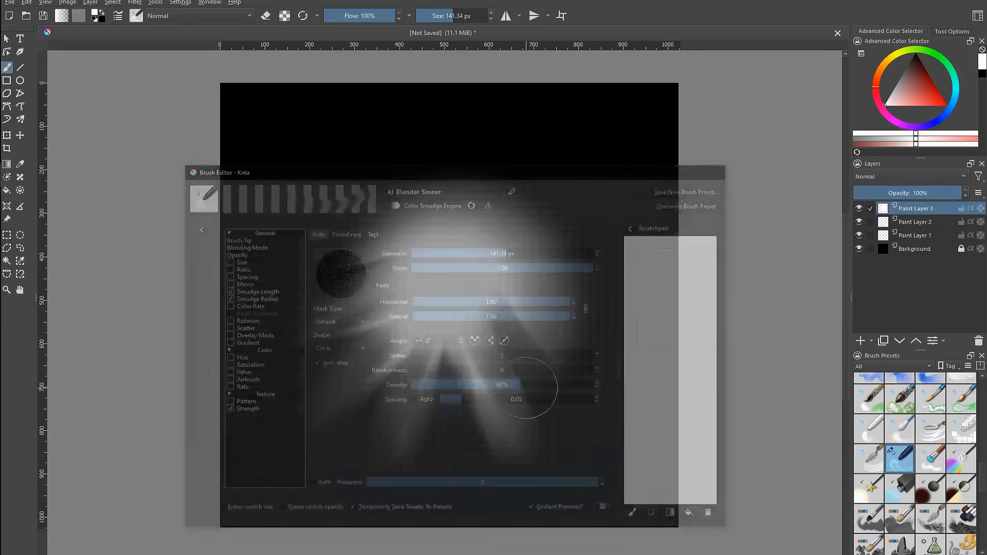
mouse_move(364, 223)
mouse_down()
mouse_move(408, 297)
mouse_move(418, 126)
mouse_up()
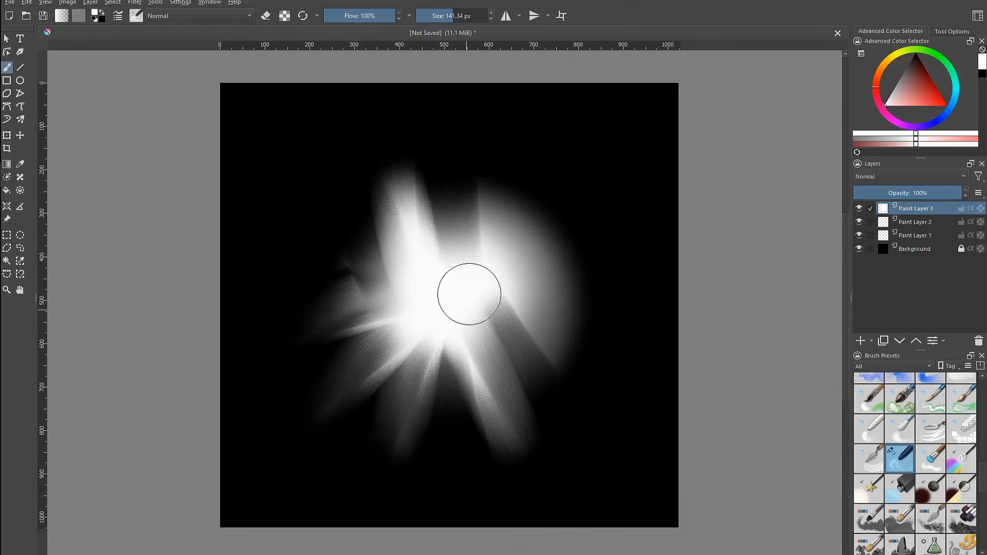
drag(470, 291, 546, 147)
drag(502, 283, 626, 267)
drag(543, 188, 465, 318)
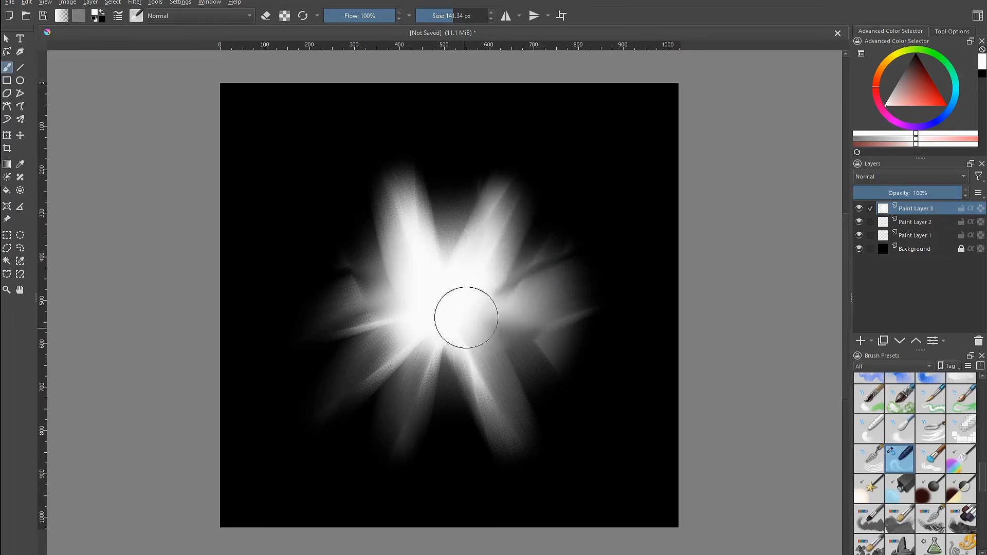
drag(453, 211, 450, 321)
mouse_move(415, 176)
mouse_down()
mouse_move(443, 322)
mouse_move(423, 169)
mouse_up()
mouse_move(423, 286)
mouse_down()
mouse_move(318, 257)
mouse_move(391, 300)
mouse_up()
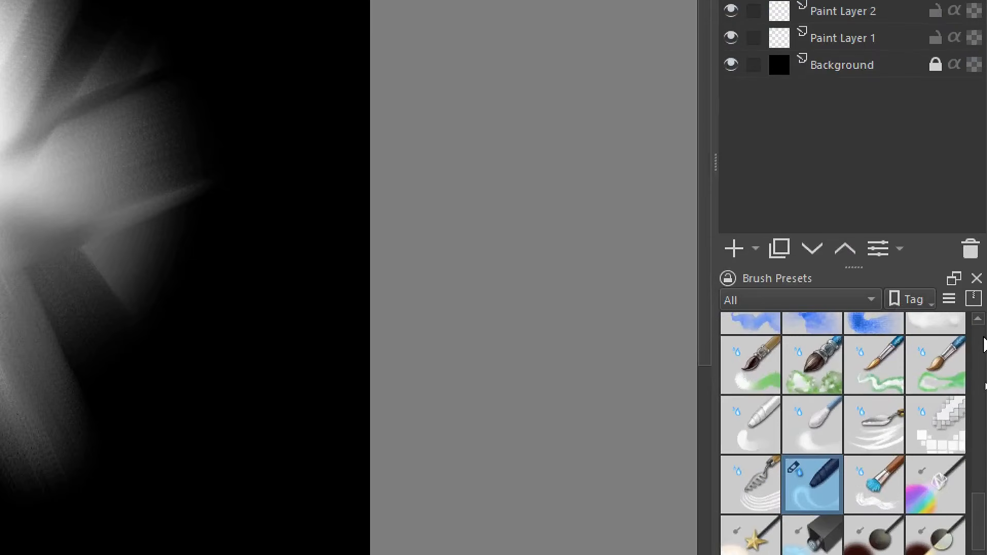
Select the Texture Impressionism scatter preset and scatter sparkle dots around the glow, about 207 px in size
drag(979, 520, 979, 554)
click(878, 426)
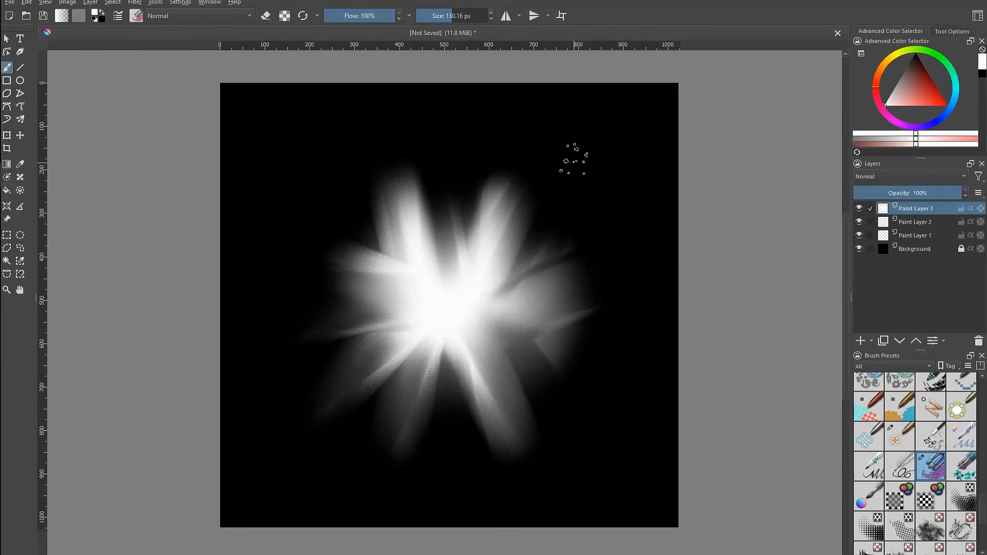
shift+drag(553, 180, 591, 186)
drag(583, 137, 560, 202)
drag(601, 286, 543, 411)
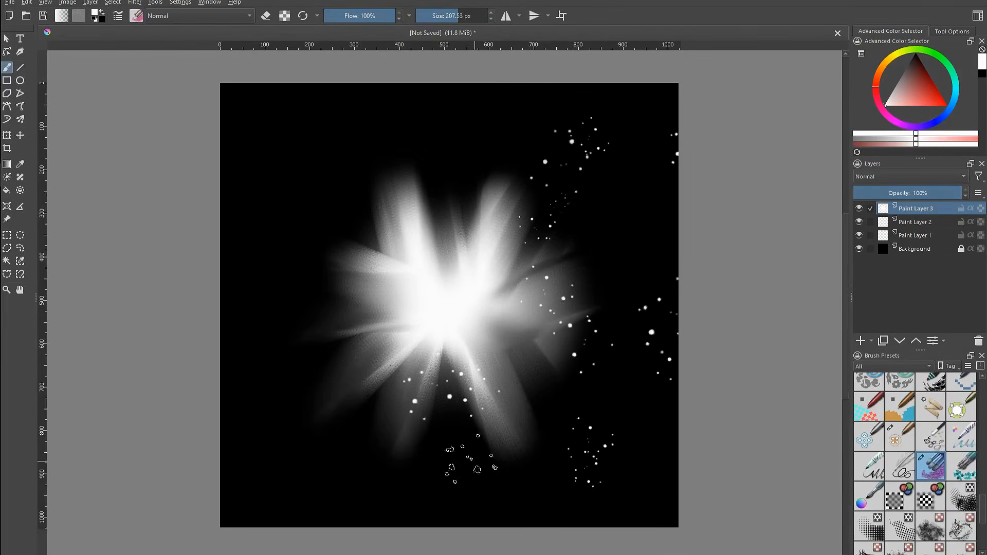
drag(386, 425, 384, 431)
Scatter dots diagonally across the whole canvas and undo the stroke
mouse_move(308, 146)
mouse_down()
mouse_move(276, 145)
mouse_move(350, 311)
mouse_move(458, 400)
mouse_move(669, 502)
mouse_up()
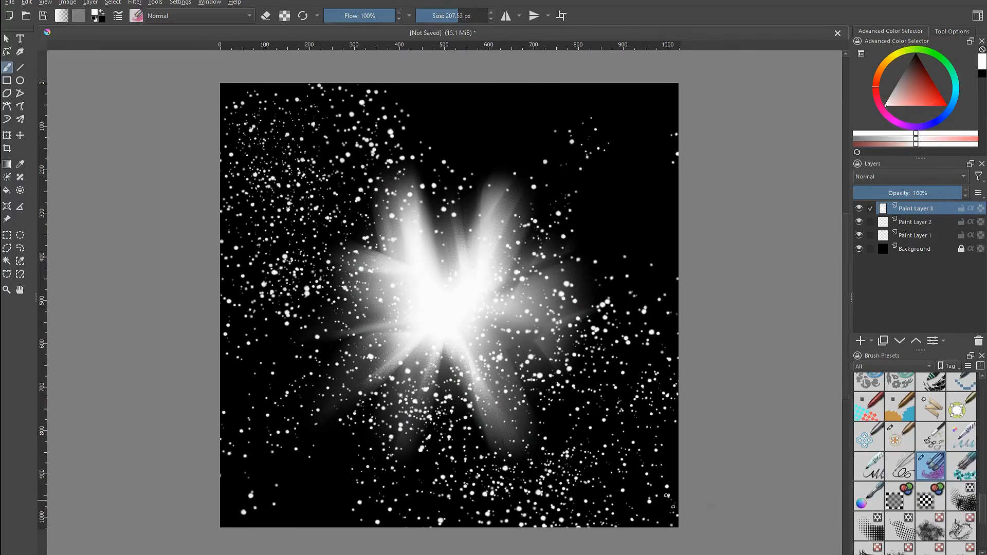
key(ctrl+z)
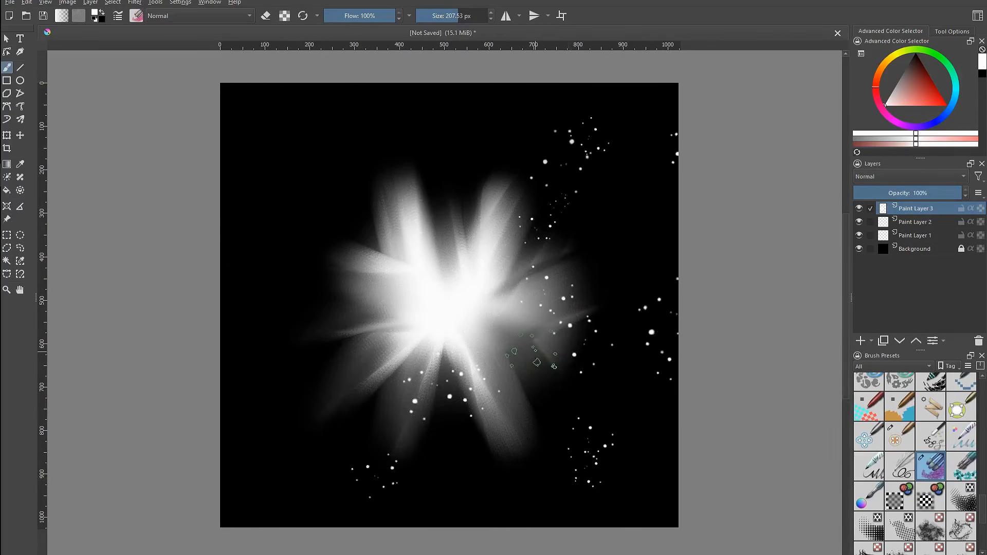
Switch the scatter brush tip to Hearts, widen its spacing, and scatter hearts across the canvas
key(F5)
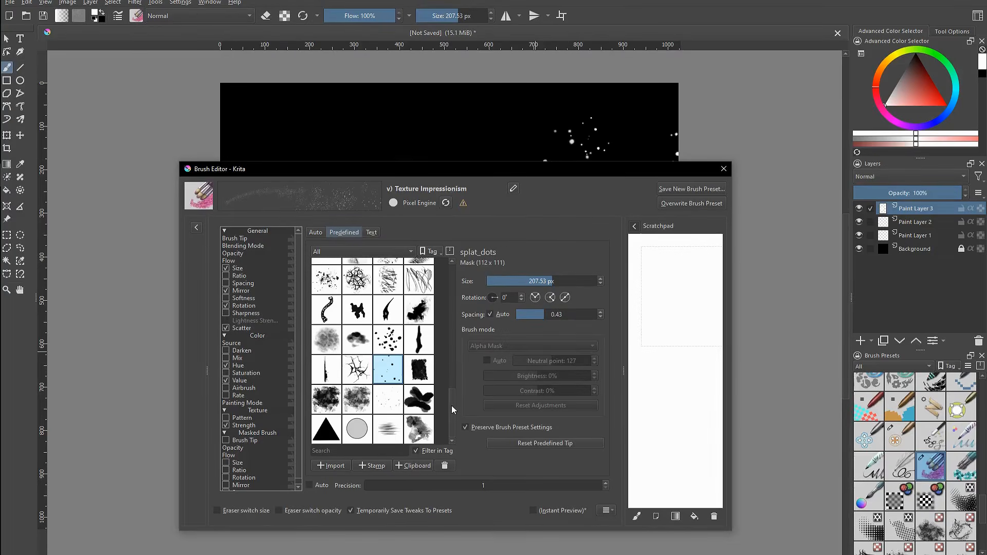
mouse_move(451, 405)
mouse_down()
mouse_move(453, 279)
mouse_move(446, 406)
mouse_up()
drag(453, 410, 452, 346)
click(426, 350)
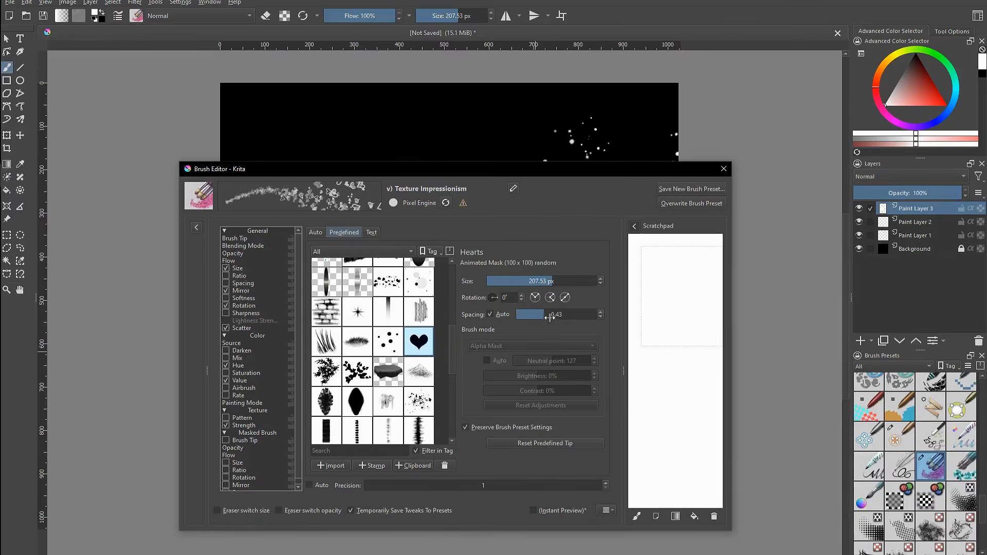
mouse_move(550, 317)
mouse_down()
mouse_move(527, 315)
mouse_move(566, 313)
mouse_up()
key(Escape)
mouse_move(315, 158)
mouse_down()
mouse_move(324, 260)
mouse_move(334, 266)
mouse_move(339, 254)
mouse_move(374, 413)
mouse_move(330, 379)
mouse_move(281, 460)
mouse_move(375, 483)
mouse_move(535, 360)
mouse_move(544, 479)
mouse_move(432, 171)
mouse_move(426, 423)
mouse_move(435, 458)
mouse_move(460, 495)
mouse_up()
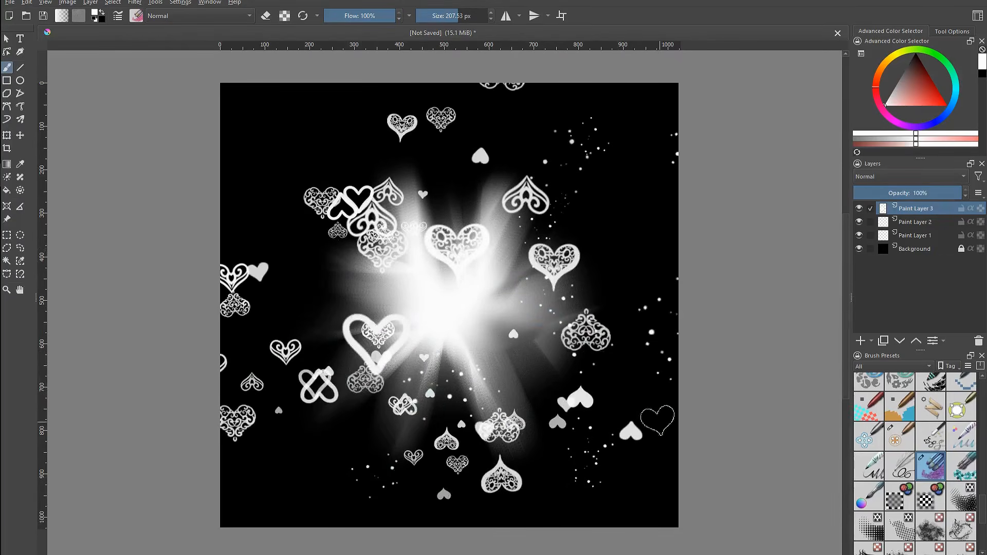
Delete Paint Layer 3 with all its glow, streaks, dots and hearts
key(ctrl+4)
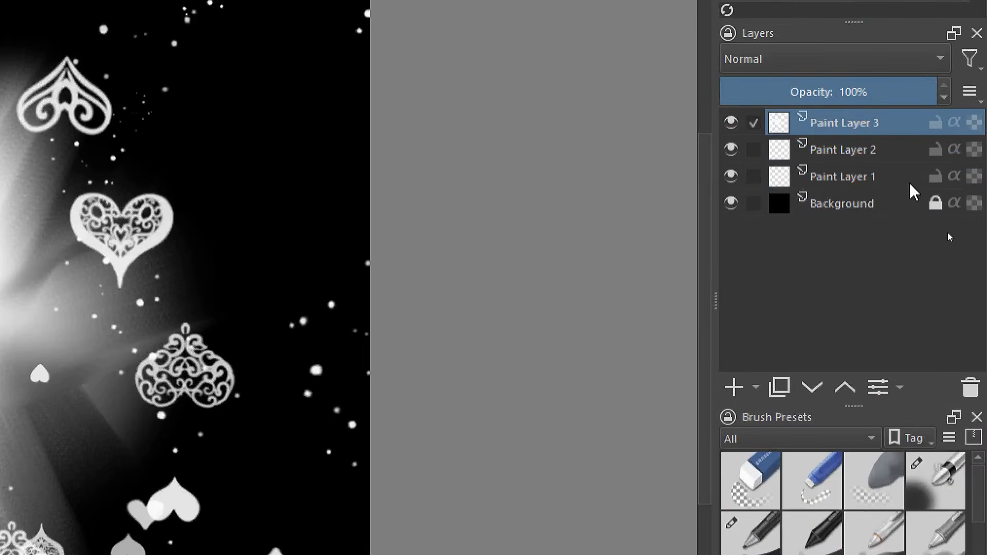
click(971, 388)
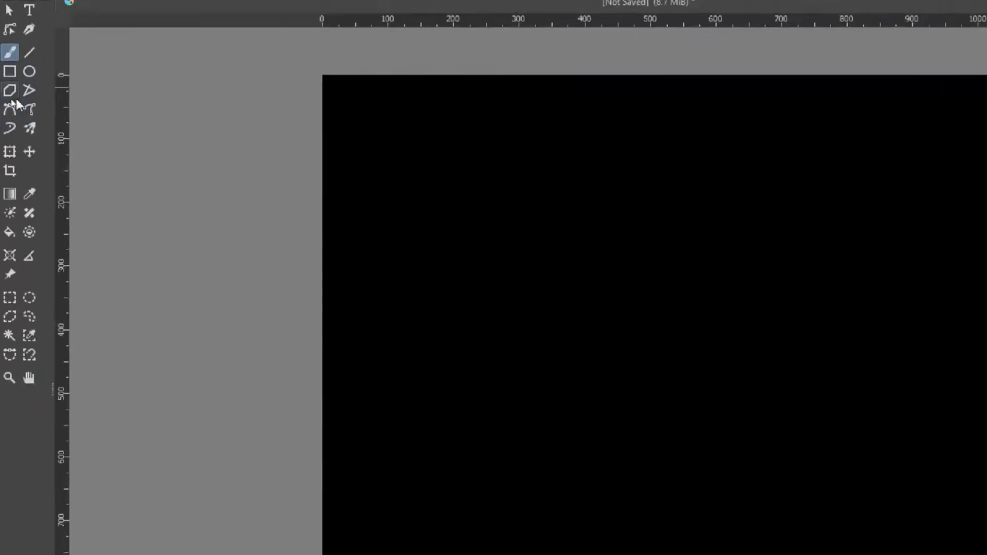
Enable horizontal mirroring and draw a filled heart with the Bezier curve tool, then undo the heart
click(8, 108)
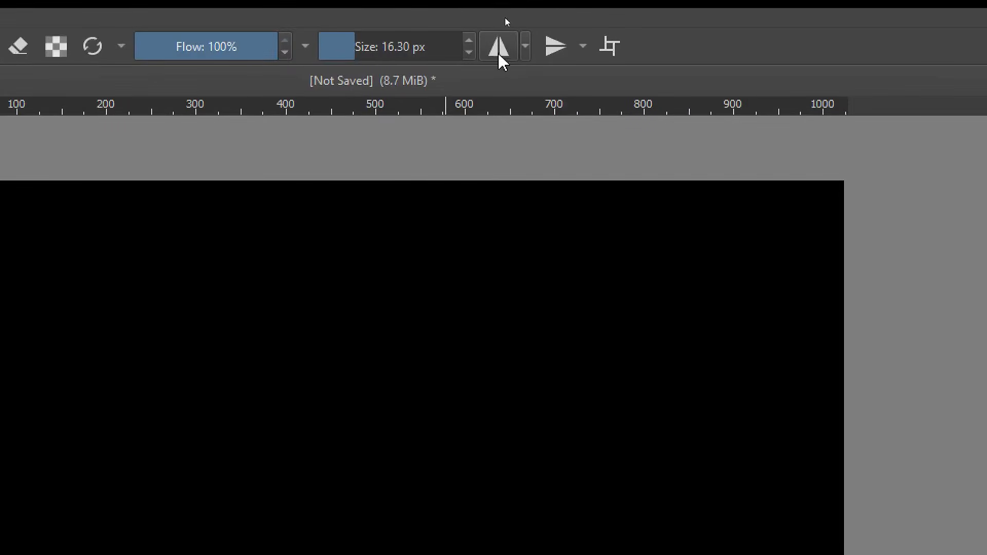
click(506, 15)
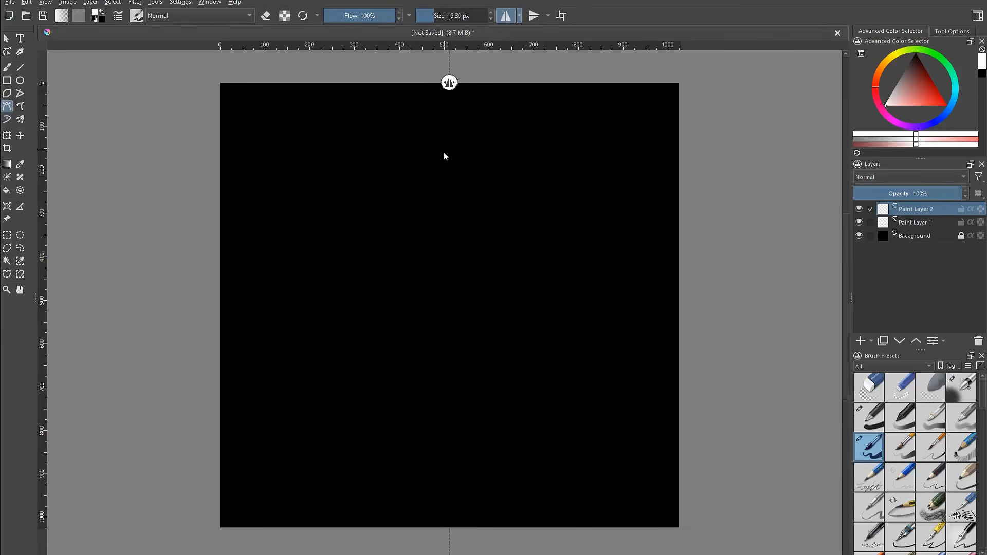
click(449, 193)
drag(319, 126, 276, 165)
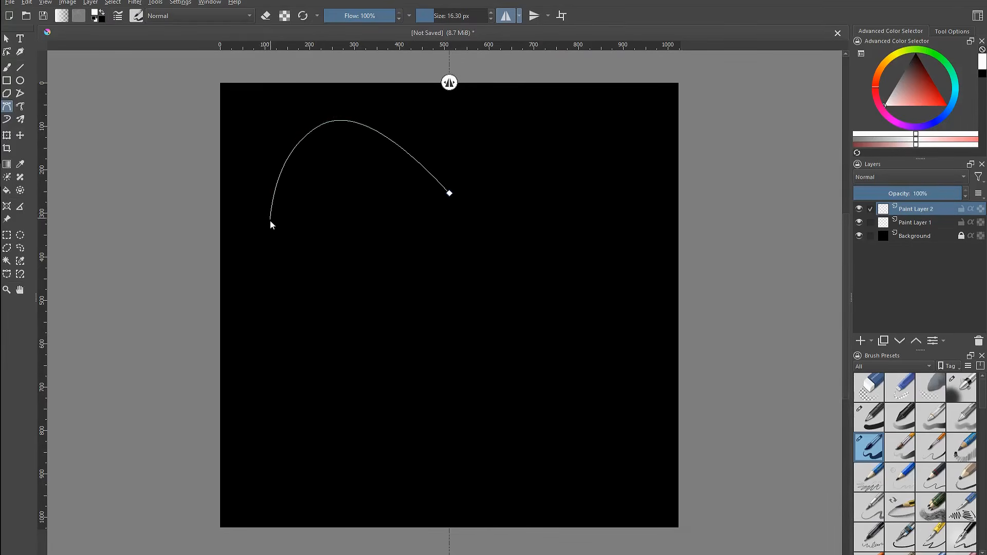
drag(279, 249, 291, 261)
drag(448, 449, 453, 472)
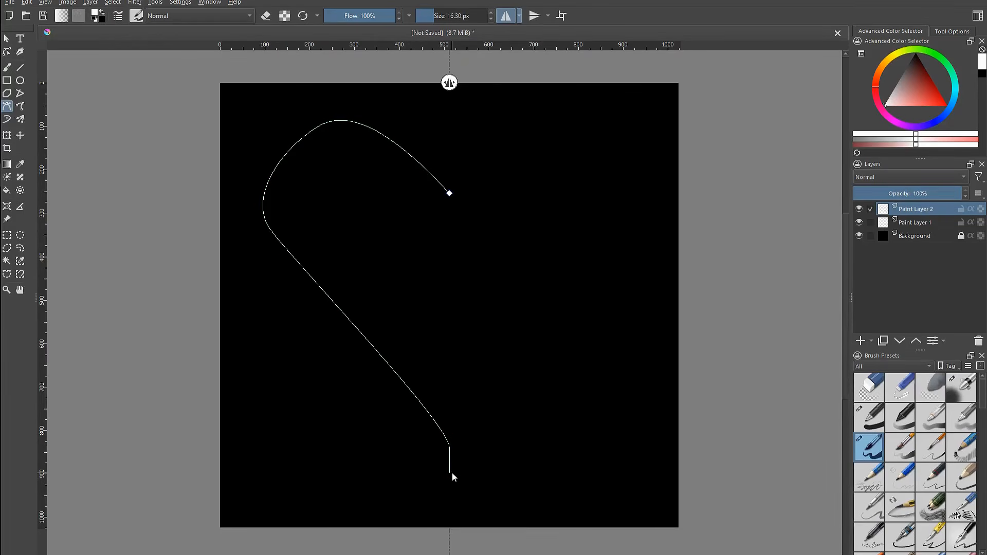
key(Return)
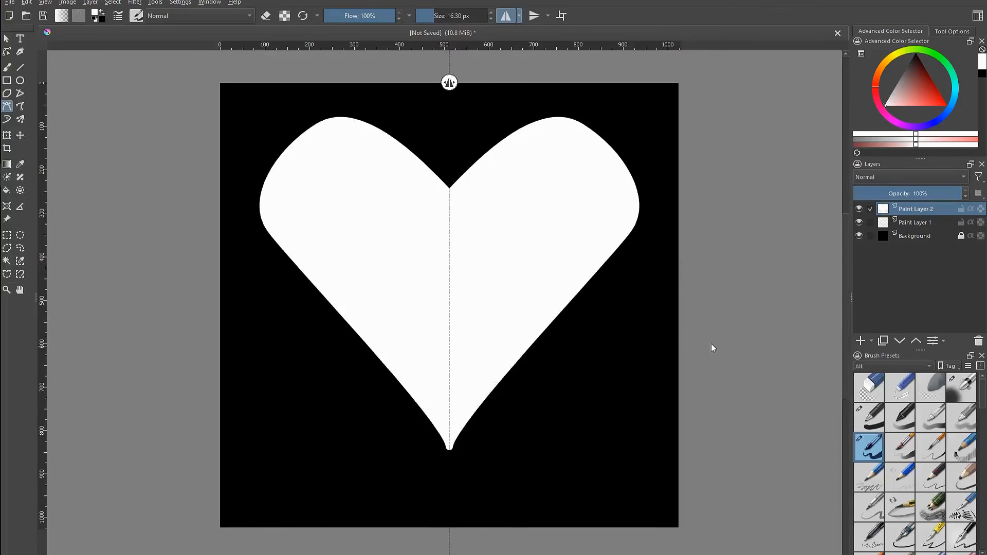
key(ctrl+z)
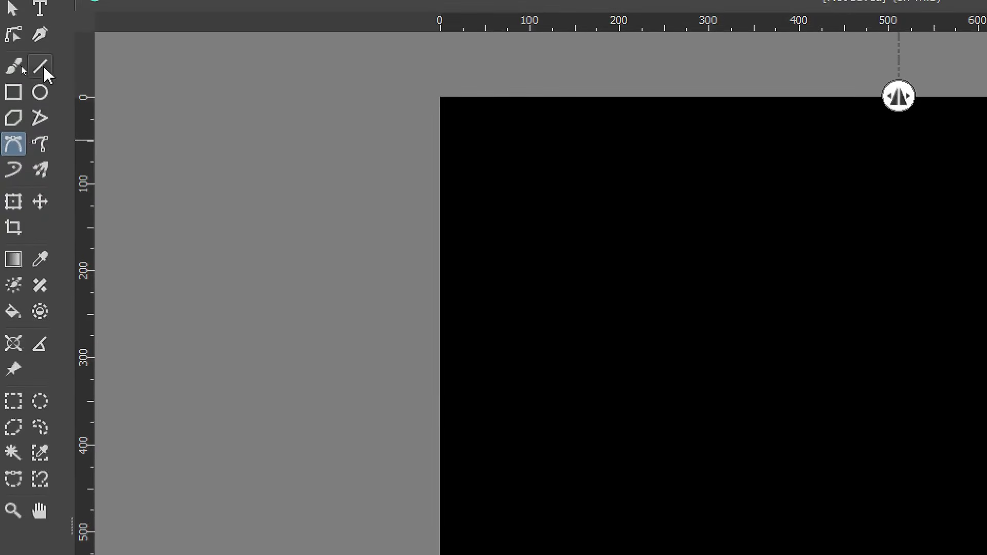
Enable vertical mirroring and draw an eight-pointed star outline with the Line tool
click(22, 69)
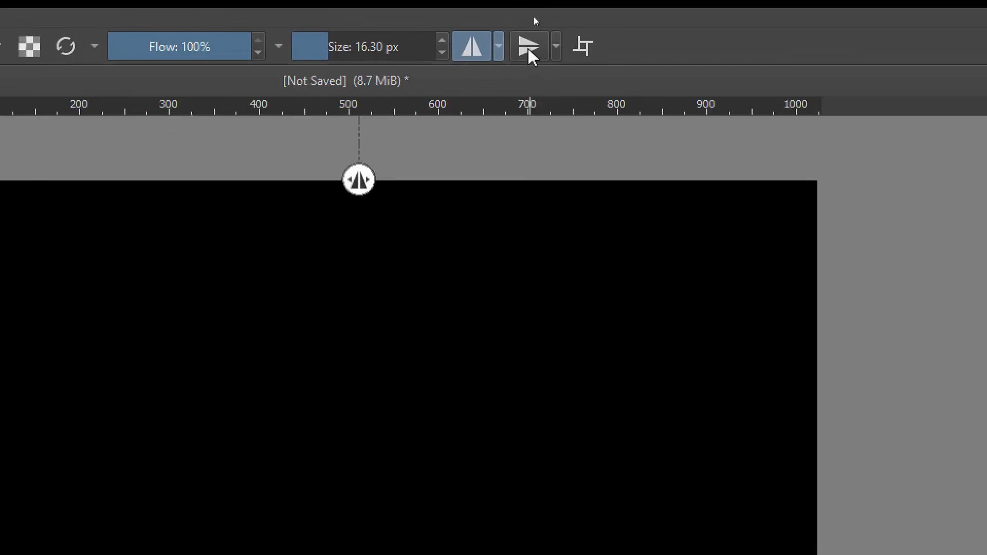
click(535, 16)
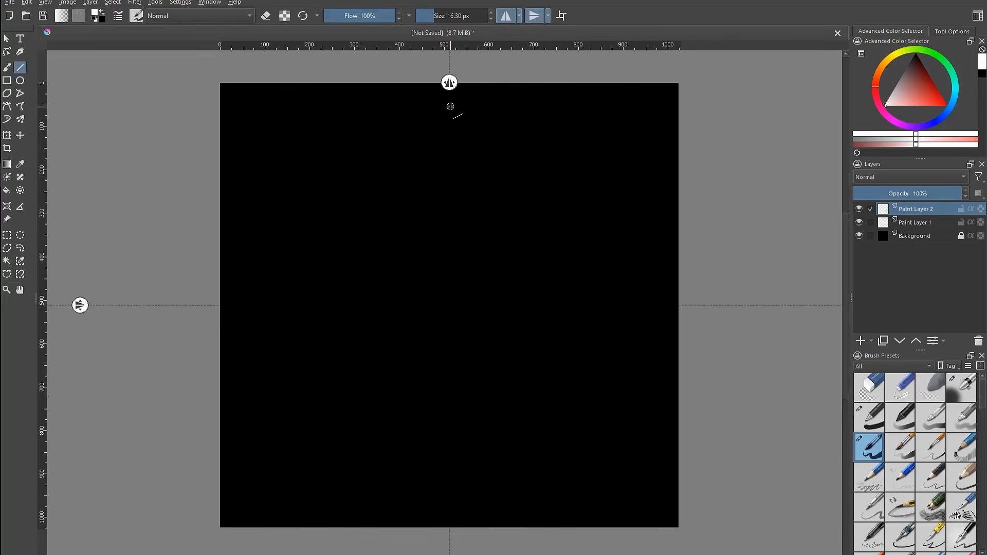
mouse_move(450, 106)
mouse_down()
mouse_move(407, 190)
mouse_move(322, 151)
mouse_move(352, 240)
mouse_move(294, 298)
mouse_move(266, 305)
mouse_up()
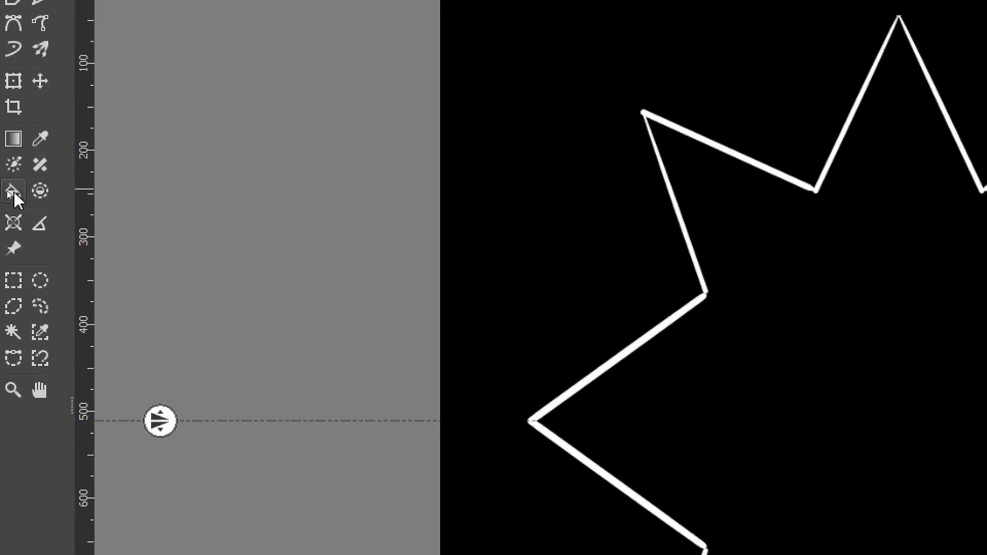
Fill the star's interior white with the Fill tool
click(13, 193)
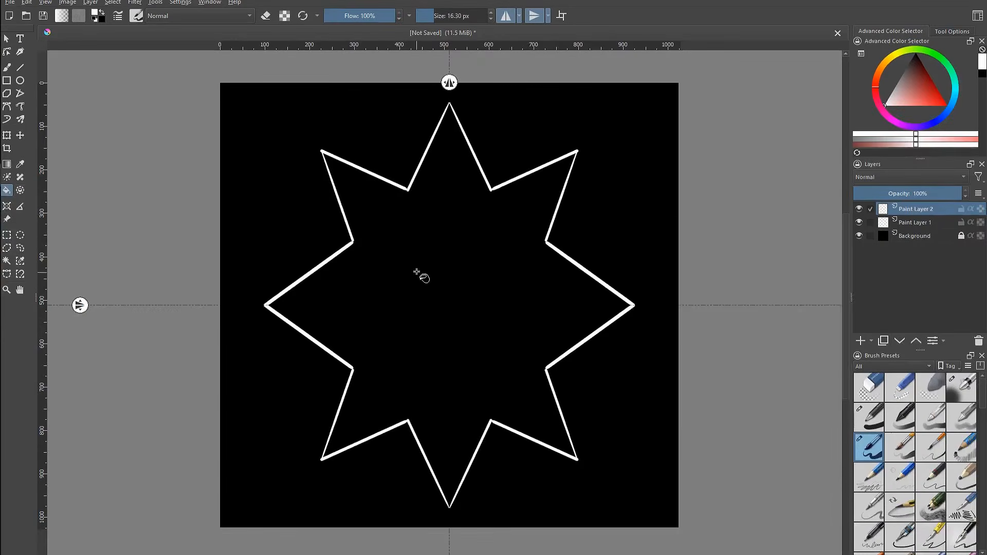
click(417, 272)
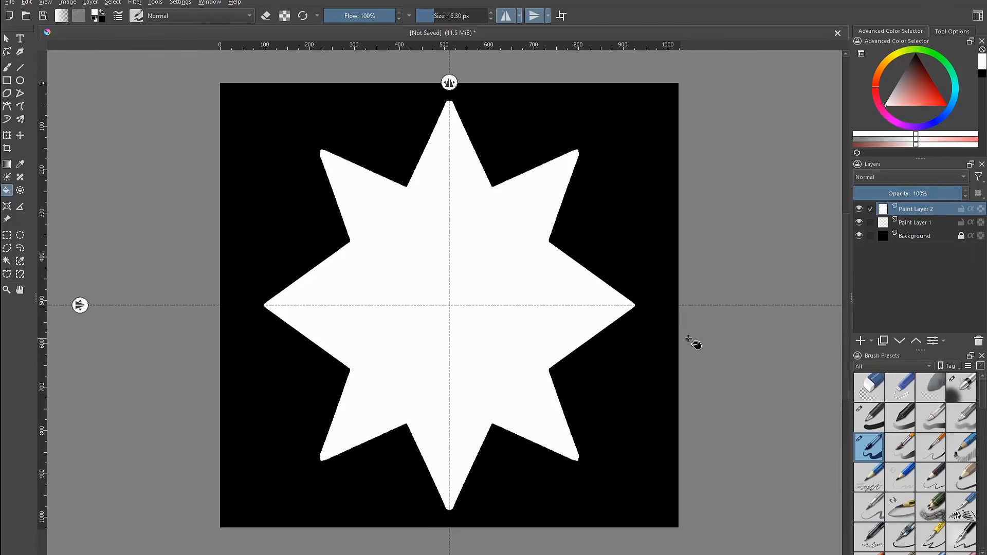
Switch back to the brush and undo the star fill and all star outline segments
key(b)
key(ctrl+z)
key(ctrl+z)
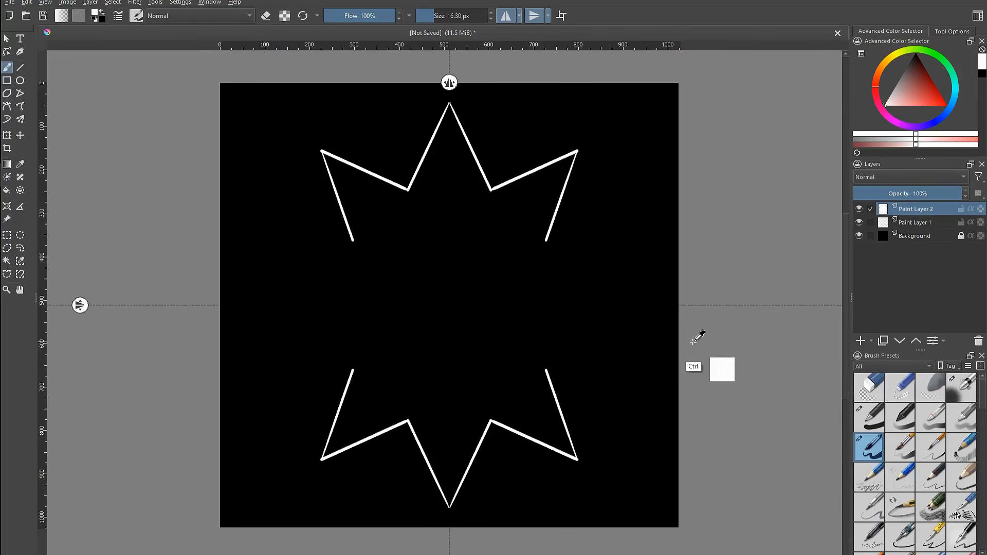
key(ctrl+z)
key(ctrl+z)
key(ctrl+z)
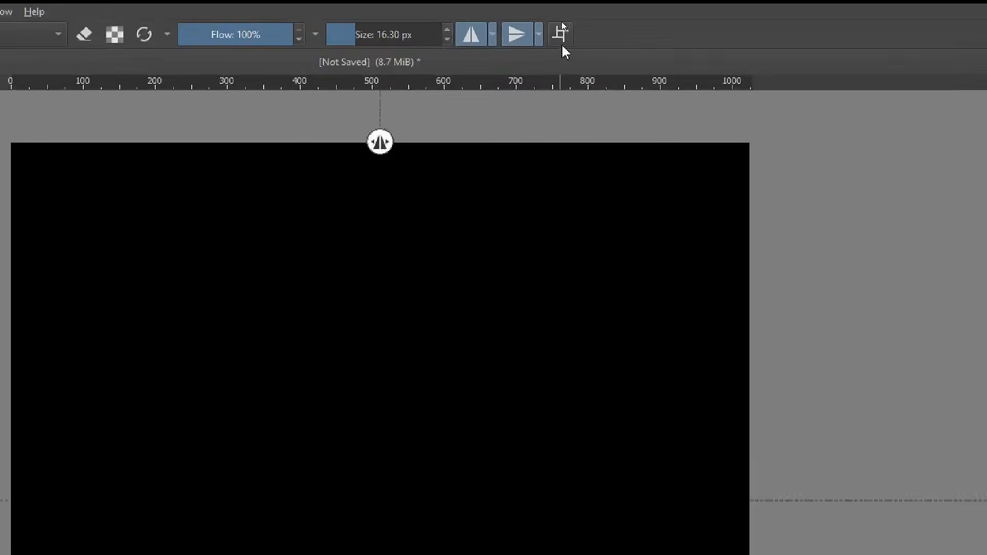
Turn off both mirror modes and enable wrap-around mode
click(507, 46)
click(451, 46)
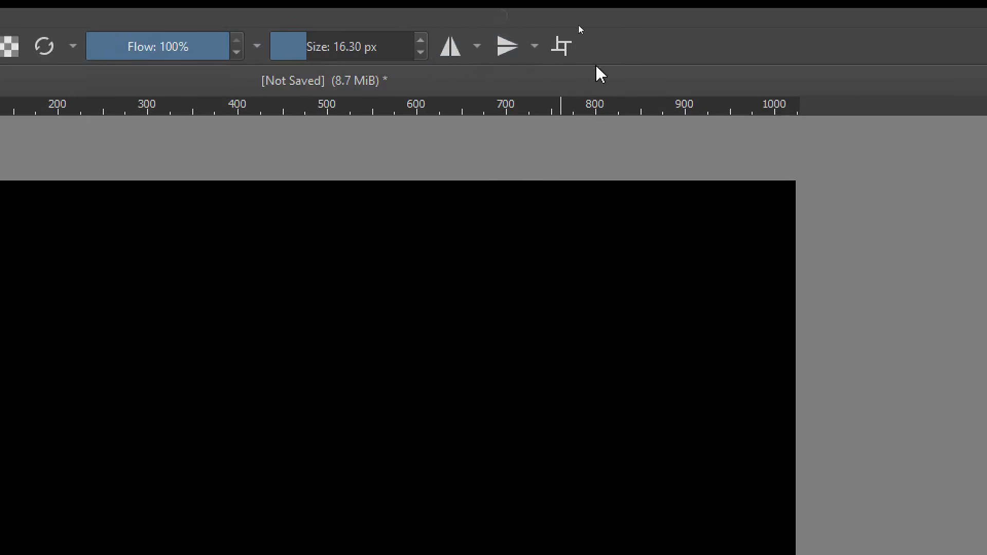
click(568, 47)
click(567, 48)
click(567, 47)
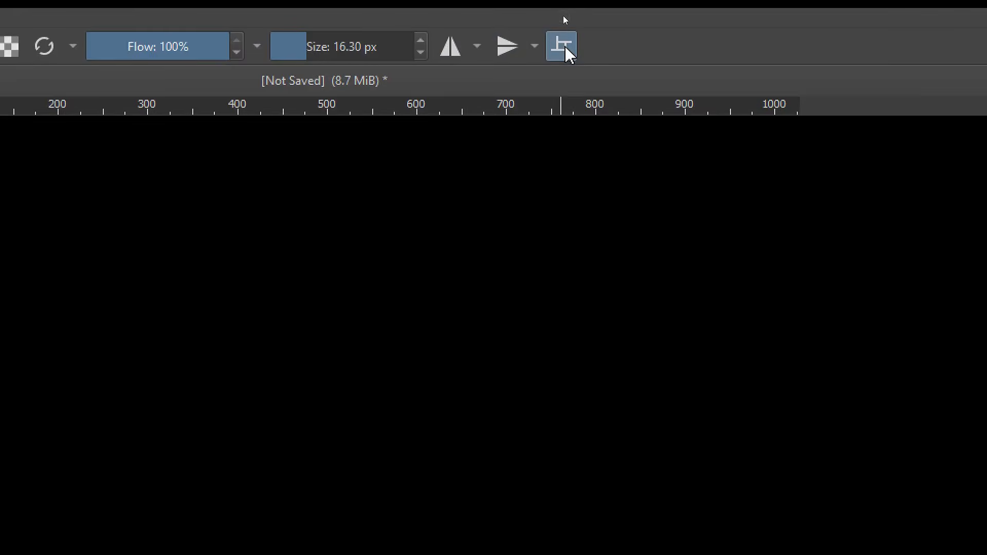
Disable wrap-around mode, pick the soft airbrush preset at about 240 px and paint a wide zigzag stroke across the canvas
click(567, 49)
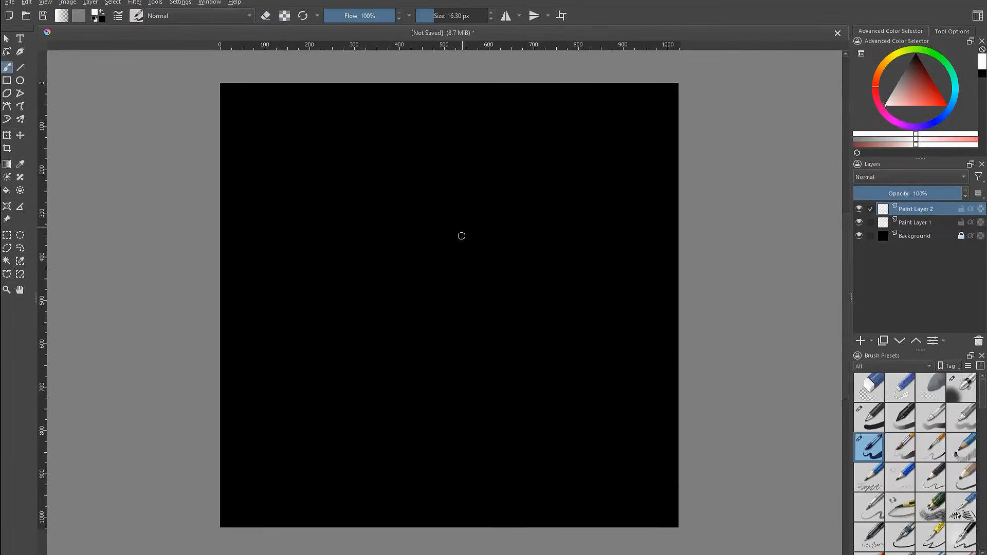
click(962, 387)
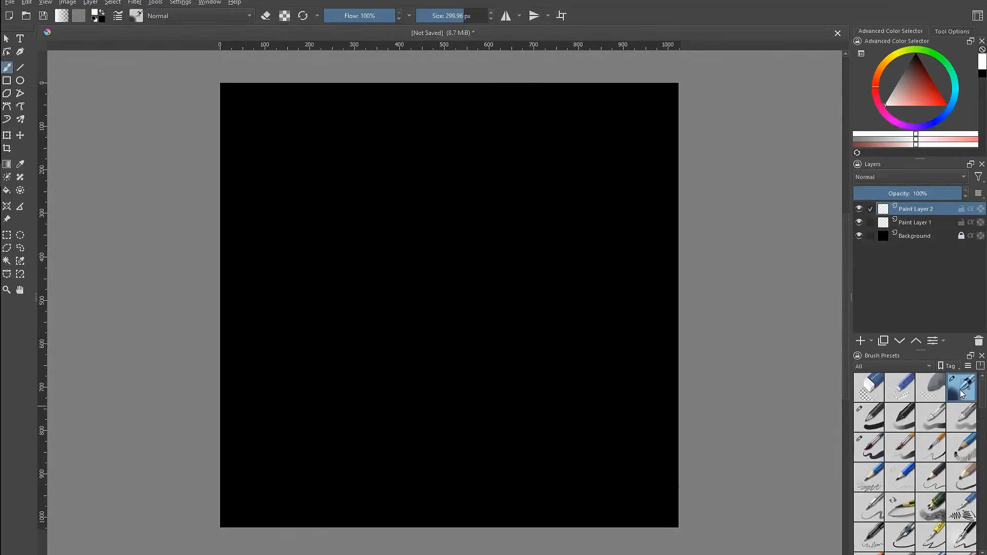
drag(397, 320, 373, 324)
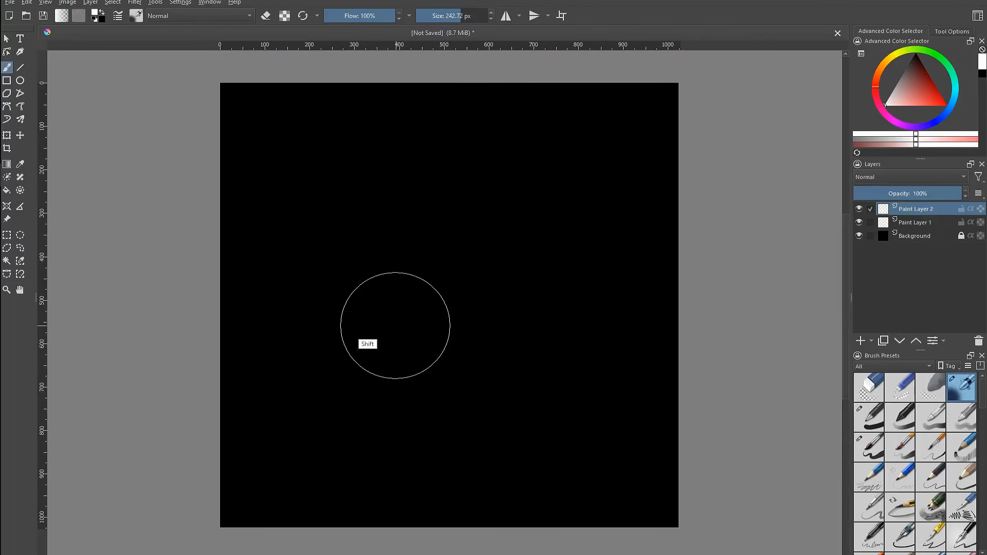
mouse_move(256, 318)
mouse_down()
mouse_move(346, 231)
mouse_move(406, 386)
mouse_move(476, 387)
mouse_move(565, 357)
mouse_move(601, 284)
mouse_move(643, 249)
mouse_move(706, 292)
mouse_up()
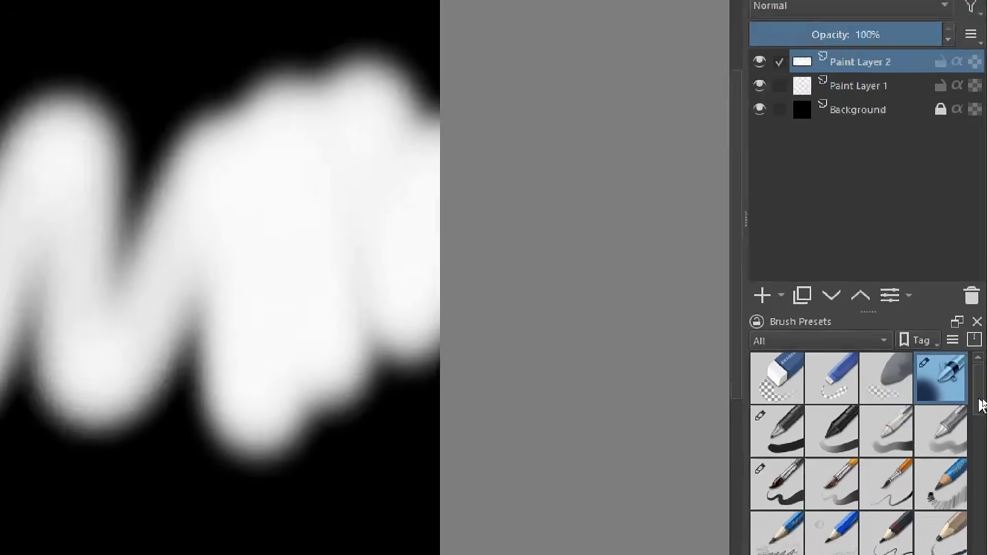
Select a streaky smear brush preset from further down the preset list and paint flame-like strokes rising from the bottom
drag(982, 398, 982, 437)
drag(979, 474, 982, 554)
click(764, 509)
click(820, 508)
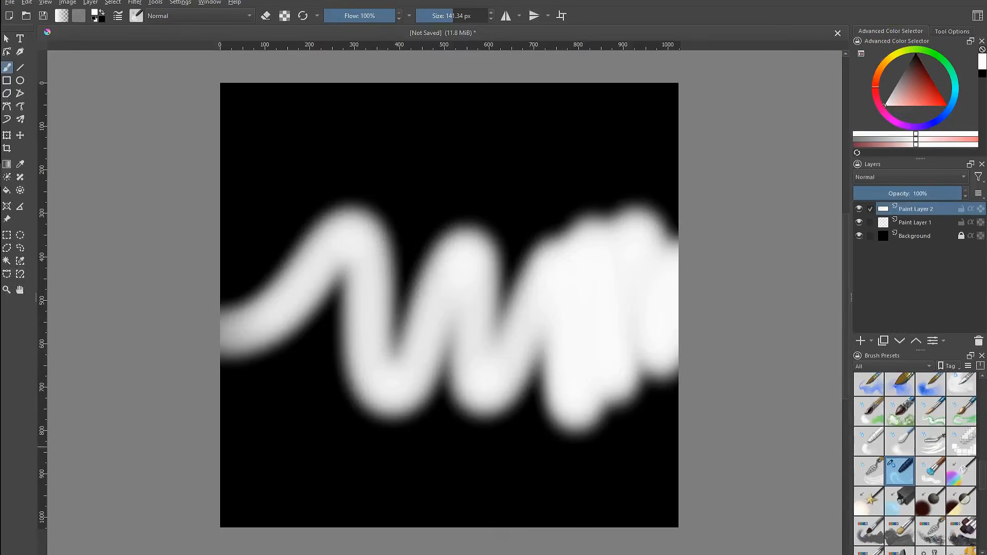
mouse_move(392, 308)
mouse_down()
mouse_move(339, 260)
mouse_move(305, 201)
mouse_move(251, 228)
mouse_move(226, 251)
mouse_move(258, 430)
mouse_move(419, 336)
mouse_move(442, 406)
mouse_move(475, 415)
mouse_move(536, 191)
mouse_move(559, 230)
mouse_move(549, 425)
mouse_move(586, 426)
mouse_move(615, 246)
mouse_move(632, 418)
mouse_move(660, 373)
mouse_move(661, 187)
mouse_move(456, 423)
mouse_move(365, 186)
mouse_move(330, 383)
mouse_move(313, 241)
mouse_move(317, 445)
mouse_move(316, 224)
mouse_move(293, 222)
mouse_move(286, 445)
mouse_move(249, 211)
mouse_up()
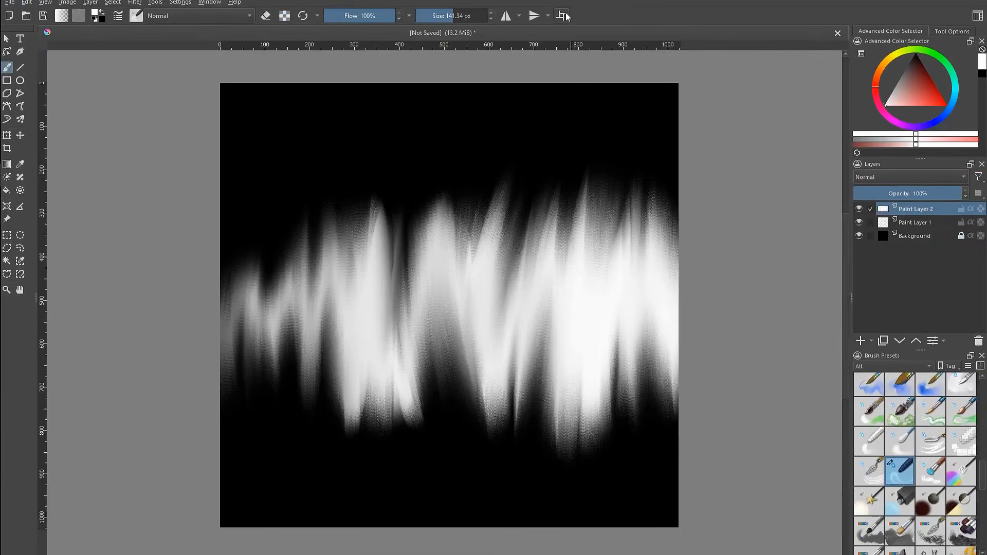
Enable wrap-around mode, paint a streak across the tiled view, and disable wrap-around again
click(559, 49)
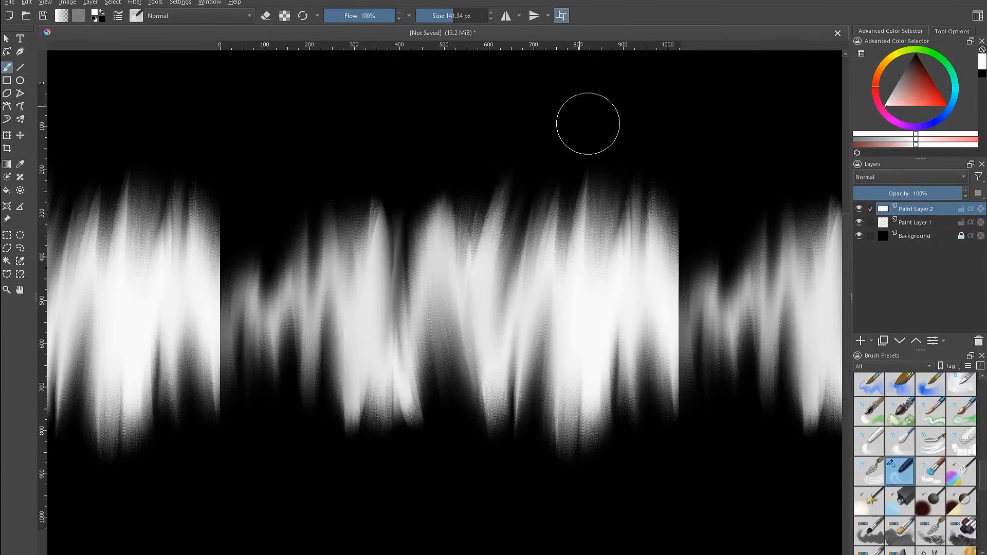
mouse_move(669, 276)
mouse_down()
mouse_move(659, 392)
mouse_move(659, 273)
mouse_move(624, 291)
mouse_move(684, 243)
mouse_move(672, 320)
mouse_move(688, 343)
mouse_move(684, 305)
mouse_move(624, 261)
mouse_move(598, 392)
mouse_move(588, 299)
mouse_move(573, 466)
mouse_up()
click(563, 16)
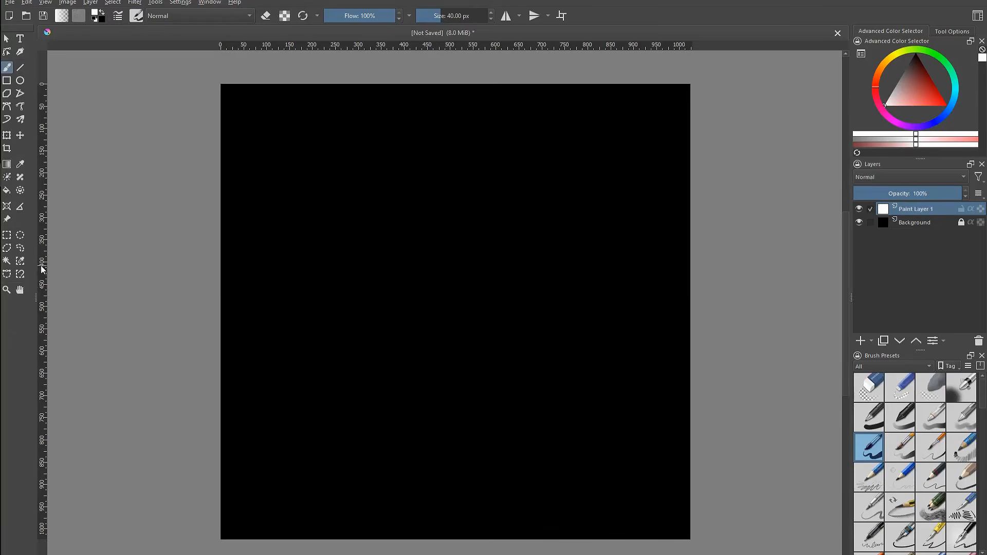
In a new black document, drag a vertical and a horizontal guide from the rulers to the canvas centre
drag(43, 273, 57, 273)
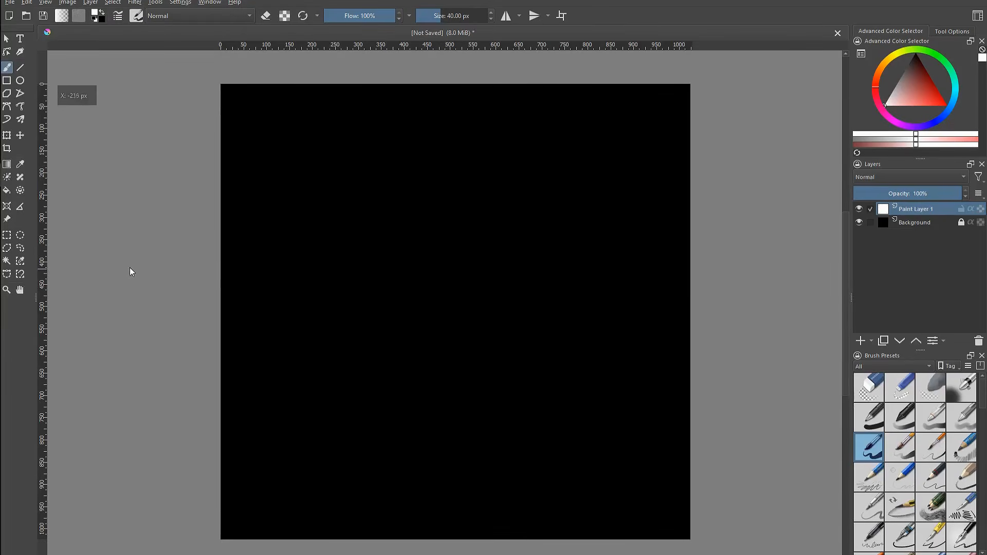
mouse_move(217, 269)
mouse_down()
mouse_move(461, 262)
mouse_move(446, 264)
mouse_move(466, 267)
mouse_move(458, 280)
mouse_up()
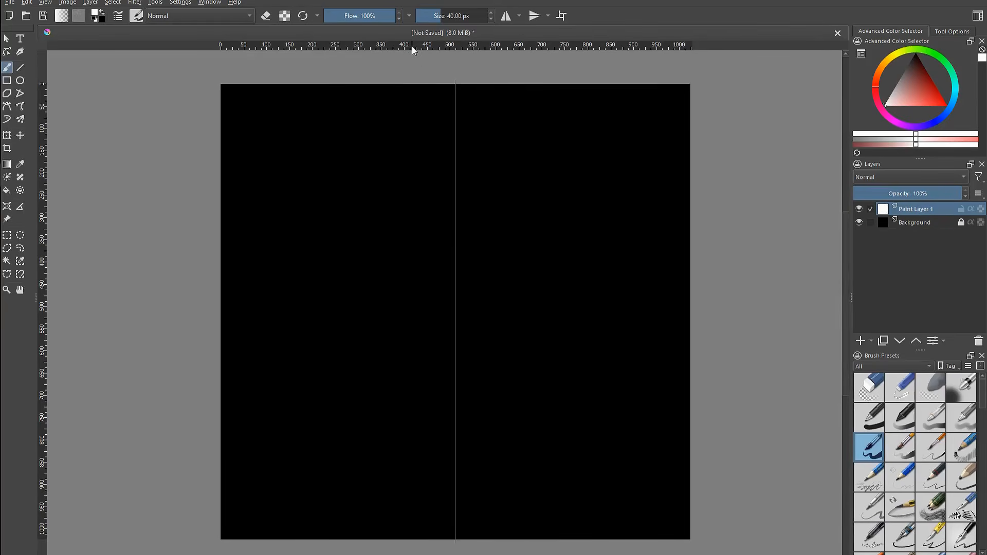
drag(410, 49, 416, 312)
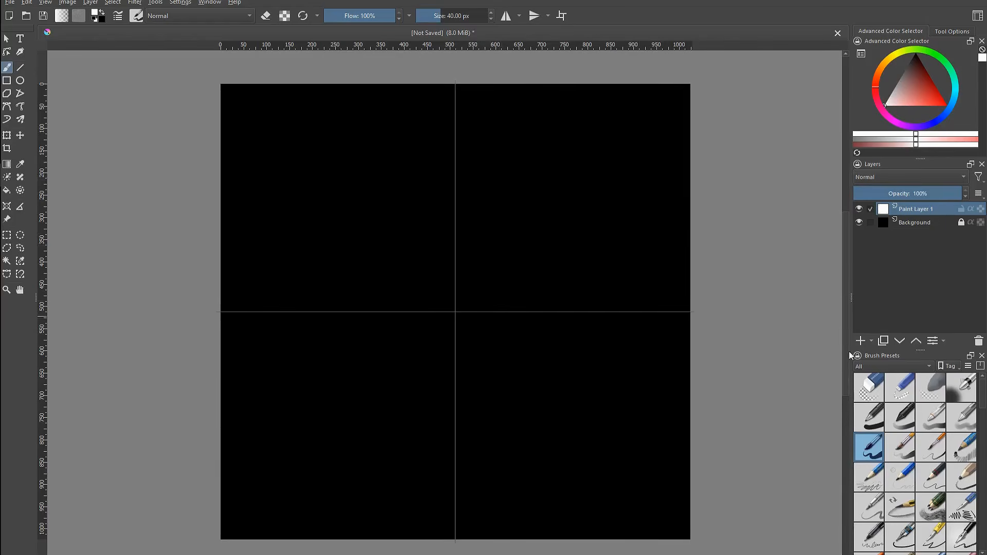
mouse_move(524, 174)
mouse_down()
mouse_move(543, 270)
mouse_move(469, 387)
mouse_move(591, 335)
mouse_move(620, 363)
mouse_up()
key(ctrl+z)
drag(559, 270, 565, 264)
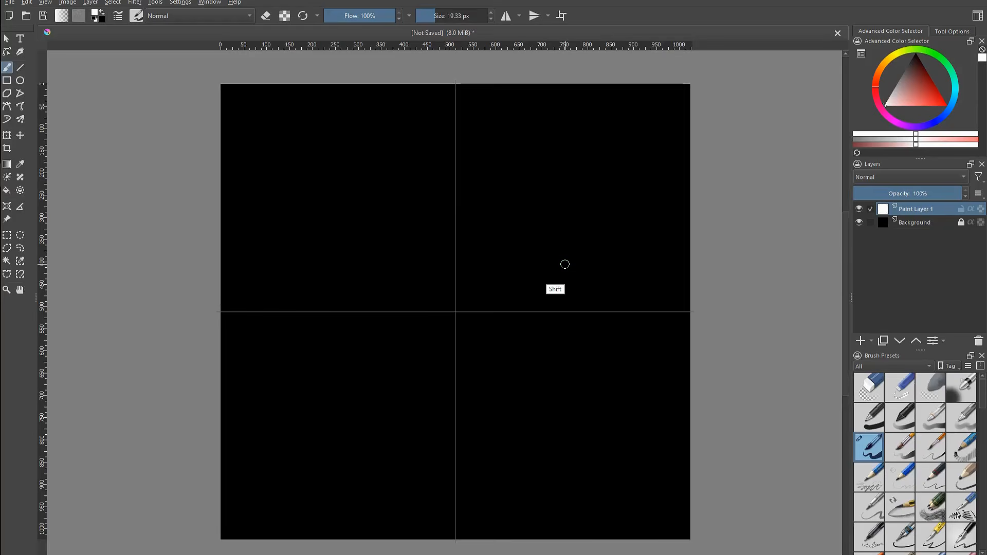
mouse_move(555, 193)
mouse_down()
mouse_move(506, 274)
mouse_move(581, 329)
mouse_move(501, 432)
mouse_up()
key(ctrl+z)
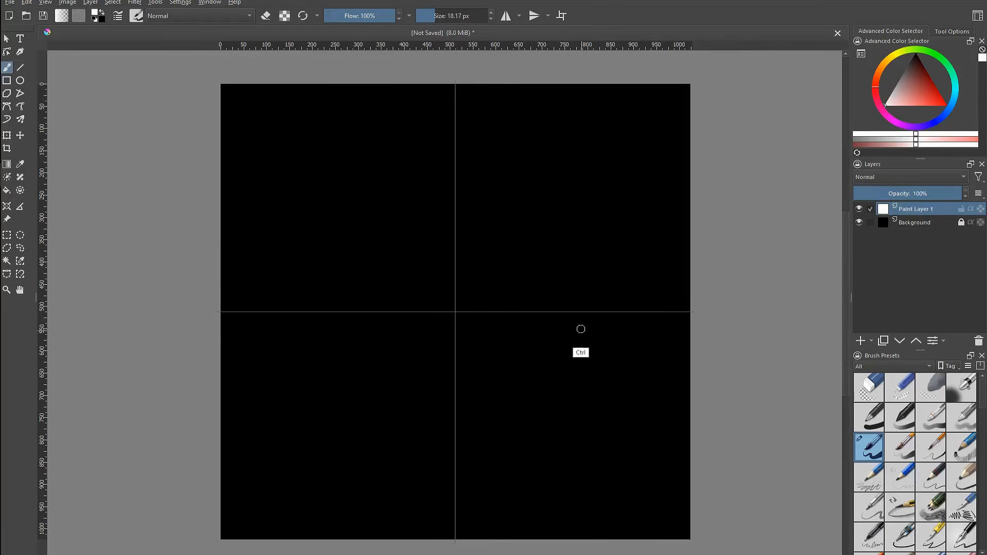
drag(581, 329, 559, 251)
mouse_move(565, 205)
mouse_down()
mouse_move(548, 202)
mouse_move(599, 295)
mouse_move(613, 350)
mouse_up()
key(ctrl+z)
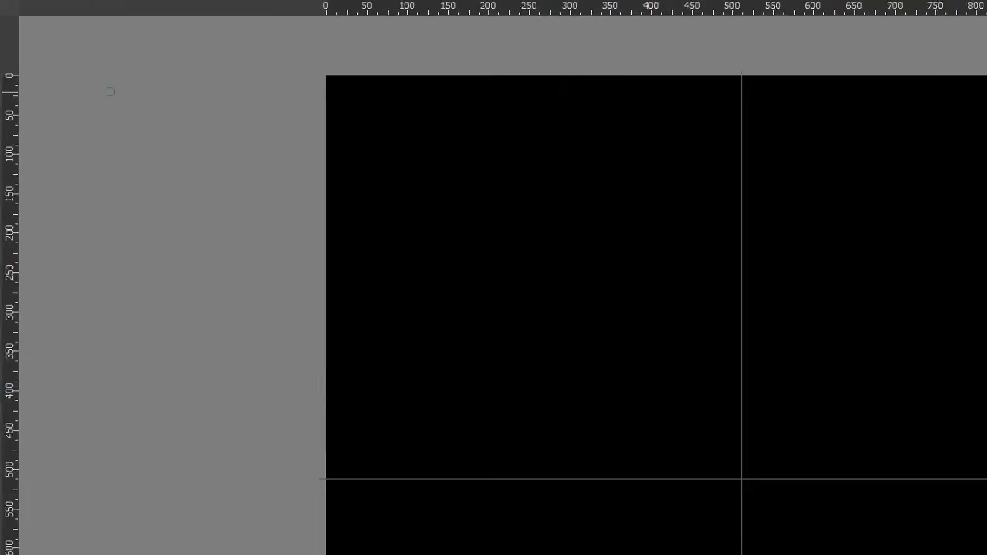
Draw two concentric circles with the Ellipse tool around the guide crossing, a thick inner one and a thin outer one
click(46, 73)
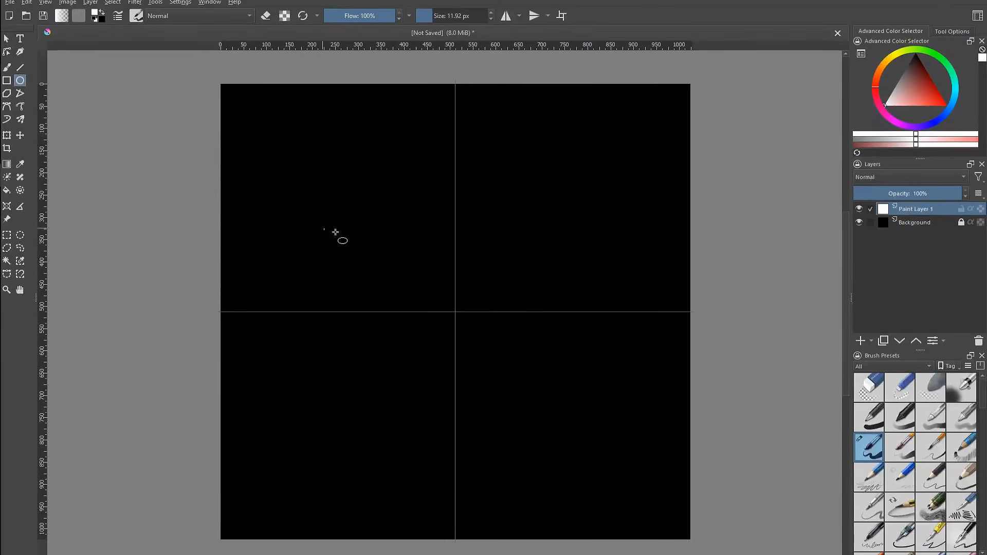
drag(304, 172, 642, 493)
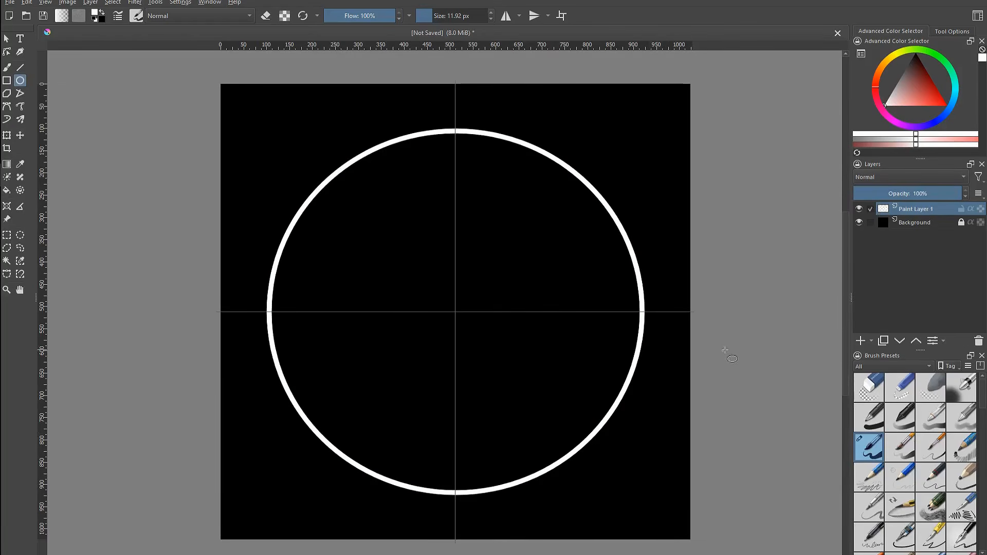
drag(225, 84, 678, 526)
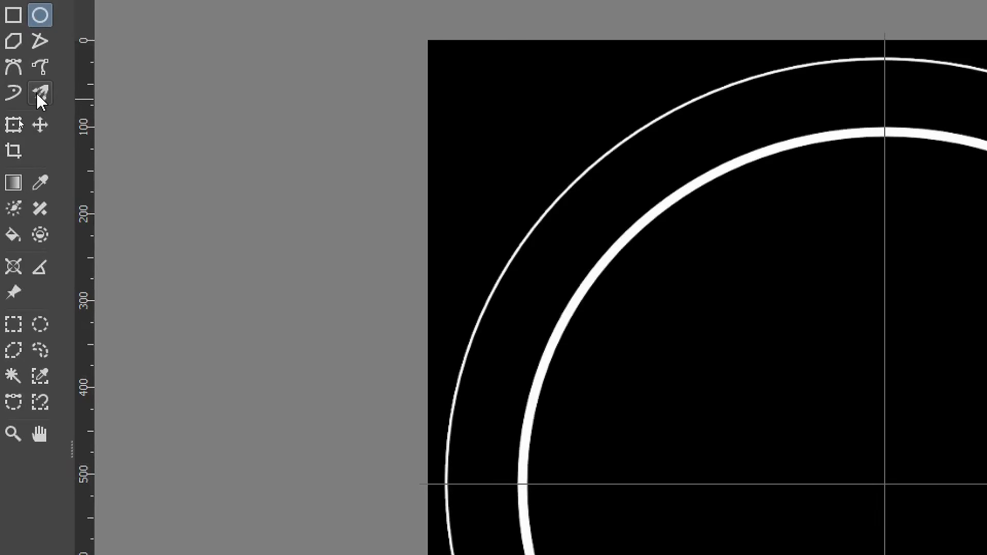
Sketch triangles, dots and squares with the three-brush Multibrush symmetry, then undo all three strokes
click(42, 98)
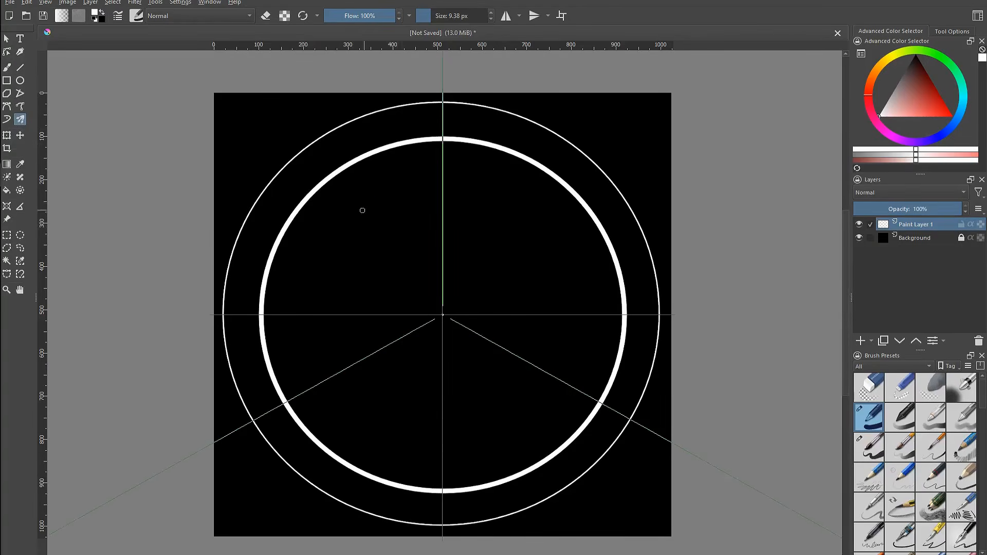
mouse_move(341, 212)
mouse_down()
mouse_move(310, 259)
mouse_move(412, 287)
mouse_move(355, 191)
mouse_move(344, 209)
mouse_up()
mouse_move(329, 282)
mouse_down()
mouse_move(320, 293)
mouse_move(330, 286)
mouse_up()
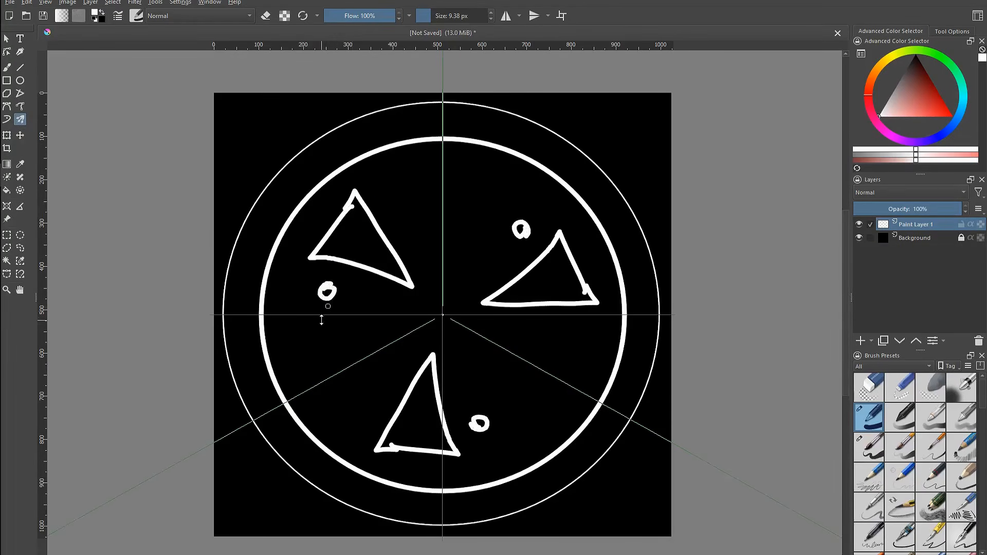
mouse_move(308, 329)
mouse_down()
mouse_move(320, 353)
mouse_move(333, 329)
mouse_move(308, 328)
mouse_up()
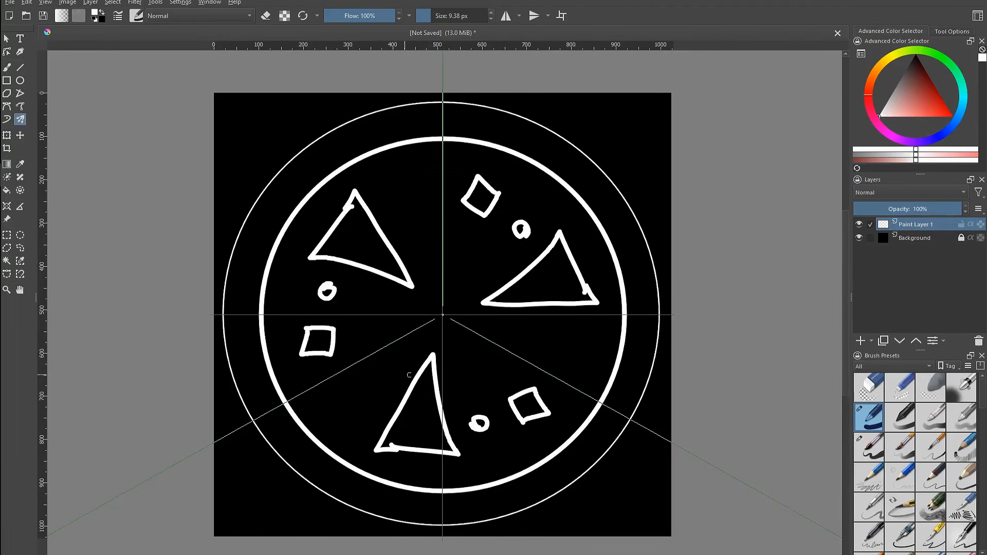
key(ctrl+z)
key(ctrl+z)
key(ctrl+z)
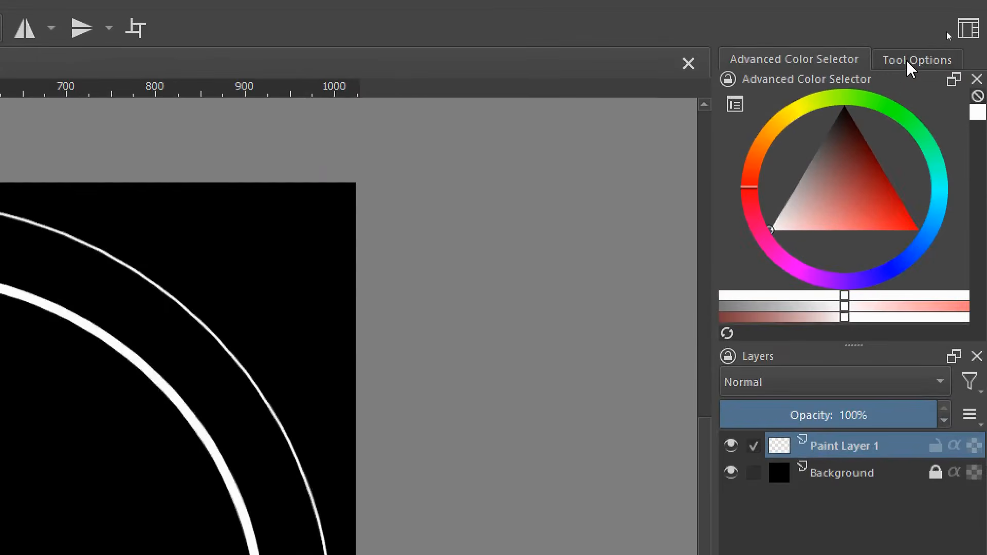
Set the Multibrush to 8 brushes in its tool options and draw an eight-pointed star polygon inside the circle
click(952, 32)
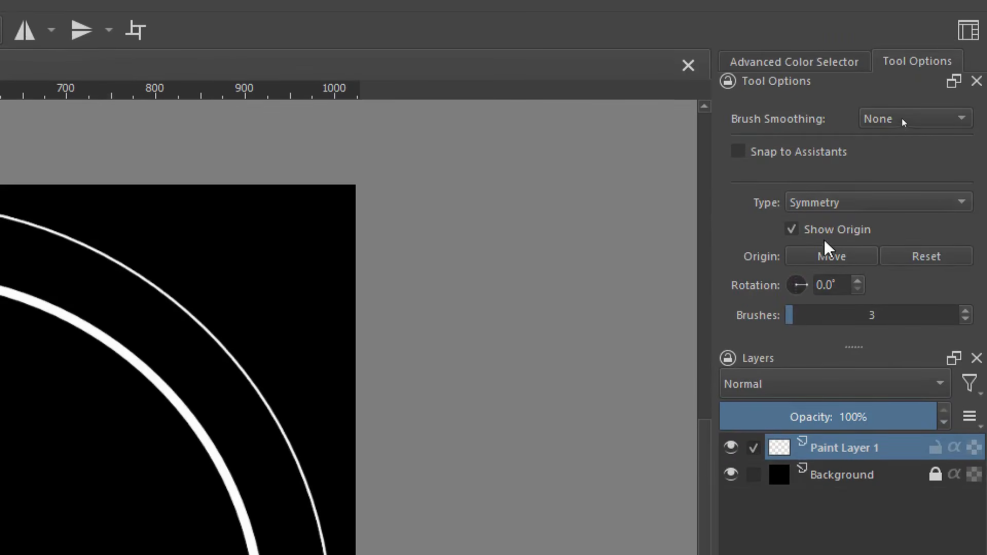
click(831, 201)
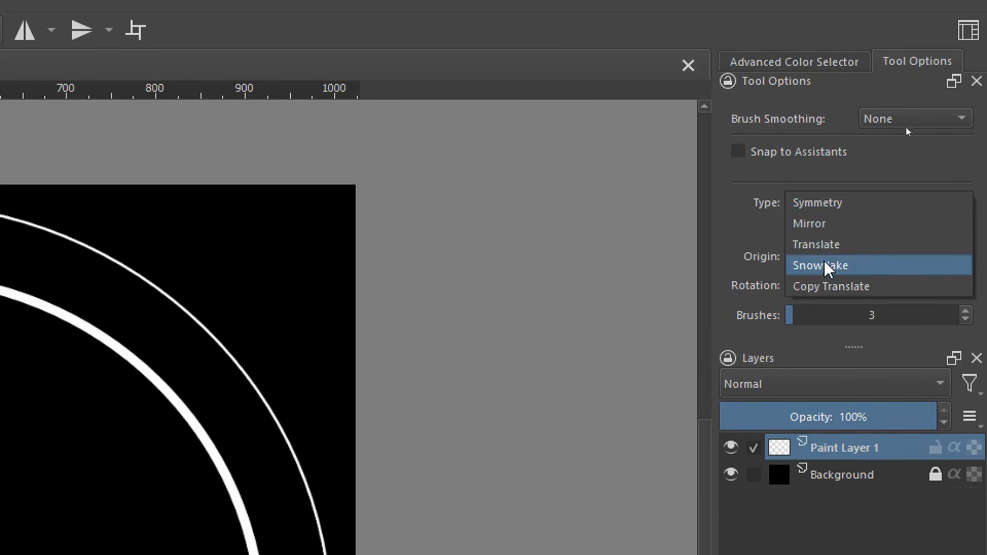
click(720, 241)
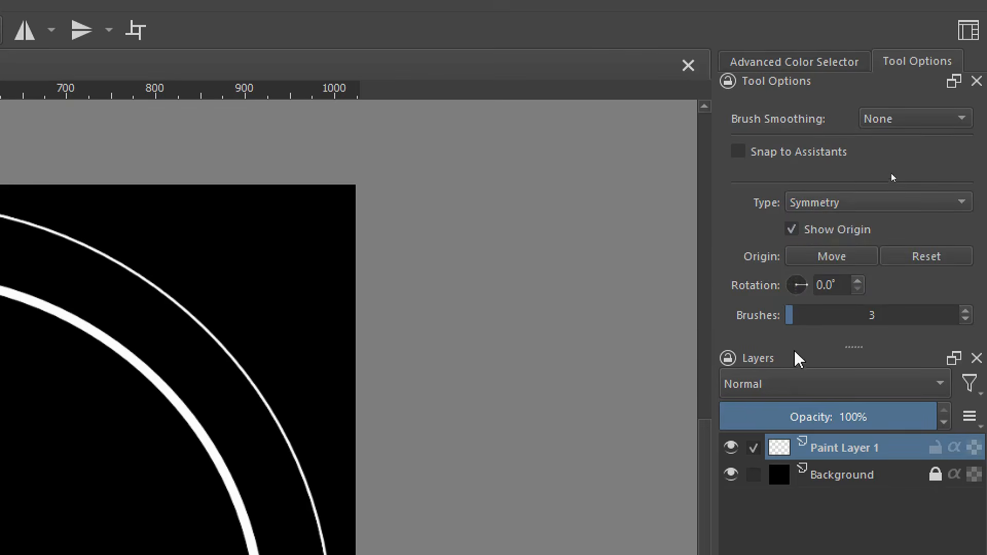
drag(794, 316, 813, 319)
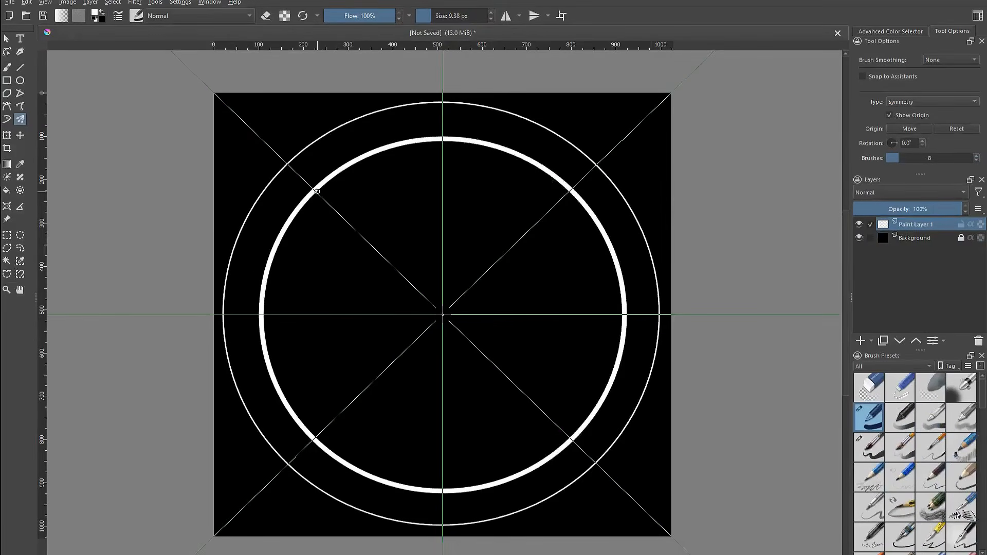
drag(317, 191, 324, 429)
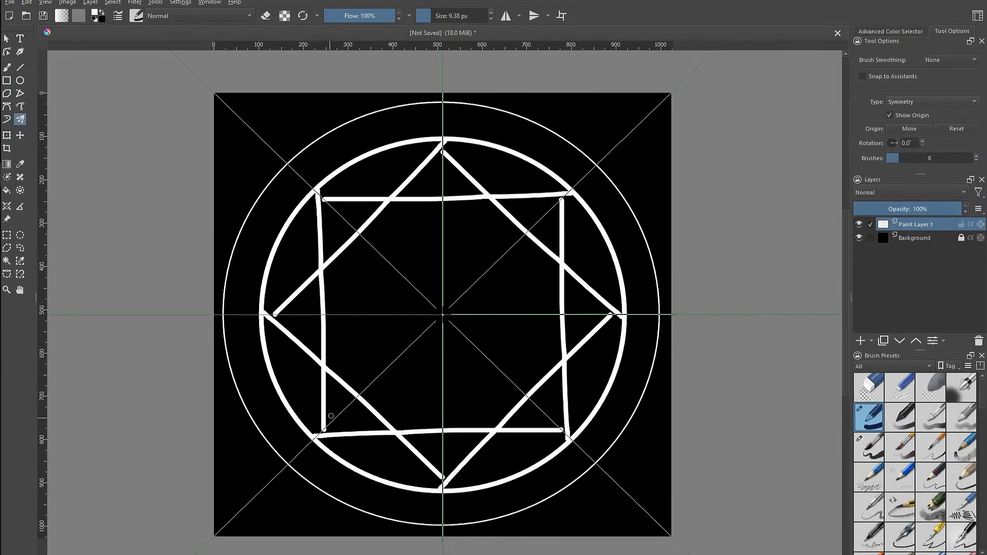
drag(405, 356, 447, 429)
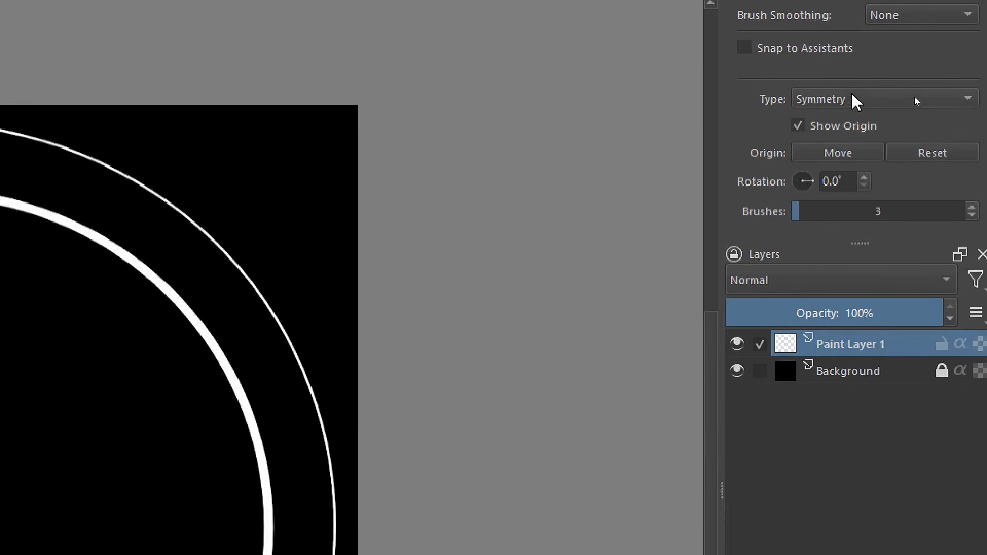
Switch the Multibrush type to Snowflake, zoom in, and draw a star pattern inside the inner circle
click(929, 101)
click(834, 162)
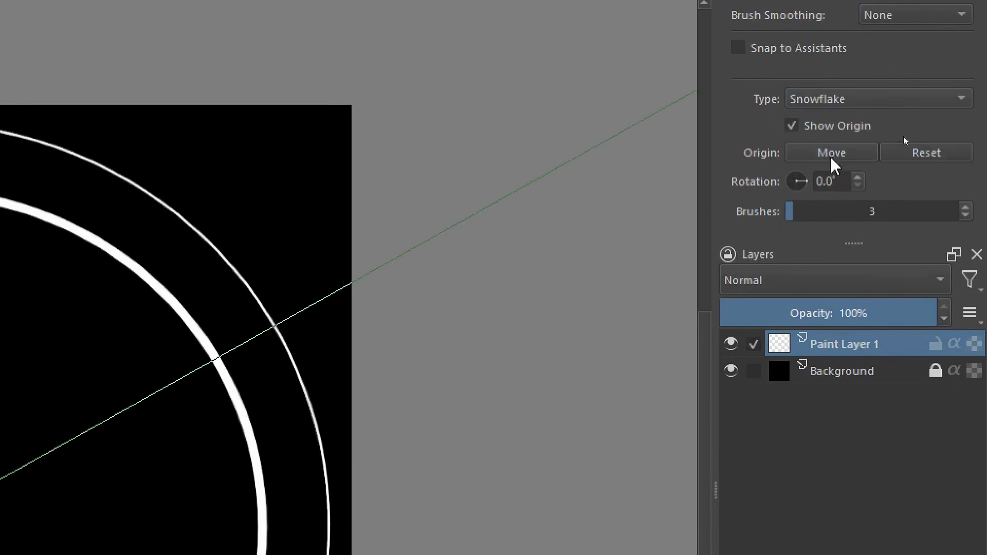
scroll(790, 209, up, 3)
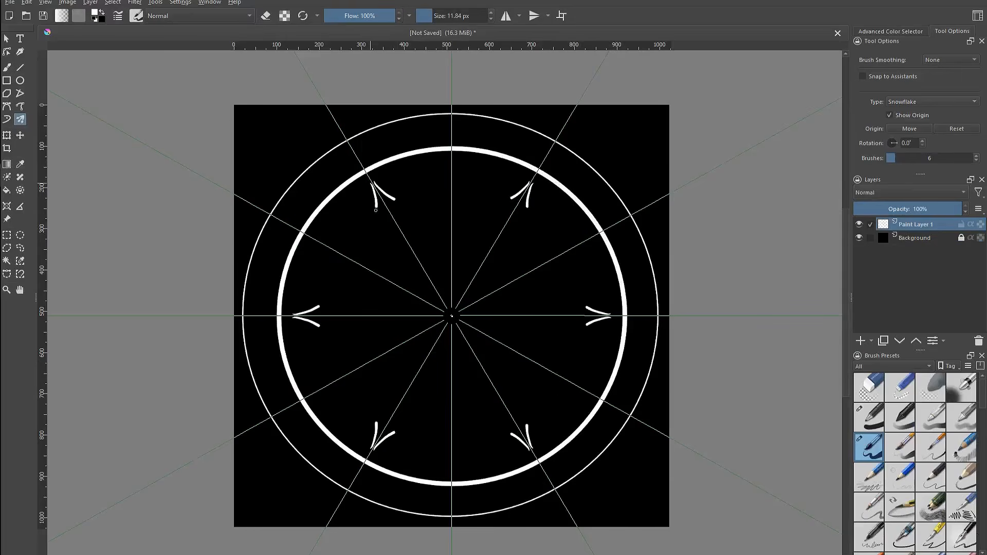
mouse_move(376, 210)
mouse_down()
mouse_move(383, 249)
mouse_move(451, 309)
mouse_up()
drag(406, 231, 408, 231)
drag(418, 173, 423, 178)
drag(450, 124, 422, 136)
drag(356, 144, 380, 151)
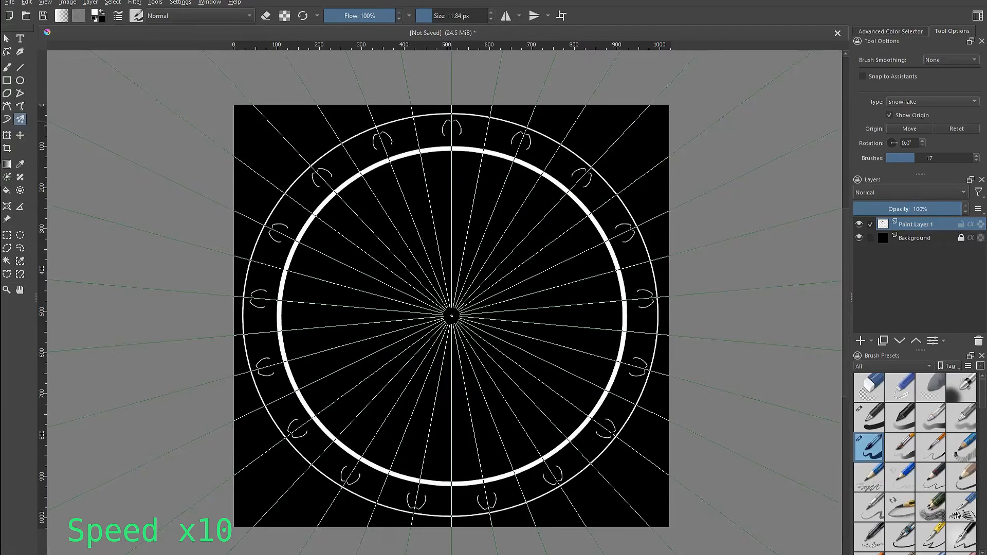
Continue drawing snowflake-symmetric ornaments around the rings, undoing unwanted strokes, and raise the Multibrush brush count
drag(430, 135, 438, 119)
drag(319, 222, 368, 298)
key(ctrl+z)
key(ctrl+z)
key(ctrl+z)
key(ctrl+z)
key(ctrl+z)
drag(362, 194, 377, 202)
drag(449, 160, 451, 191)
click(407, 171)
mouse_move(430, 162)
mouse_down()
mouse_move(435, 187)
mouse_move(408, 169)
mouse_up()
mouse_move(452, 230)
mouse_down()
mouse_move(405, 253)
mouse_move(436, 295)
mouse_up()
key(ctrl+z)
drag(452, 250, 430, 288)
key(ctrl+z)
key(ctrl+z)
mouse_move(452, 236)
mouse_down()
mouse_move(449, 292)
mouse_move(422, 300)
mouse_up()
key(ctrl+z)
key(ctrl+z)
click(976, 161)
click(976, 161)
Fill the central flower shape white with the Fill tool and switch back to the brush
click(6, 191)
click(452, 314)
key(b)
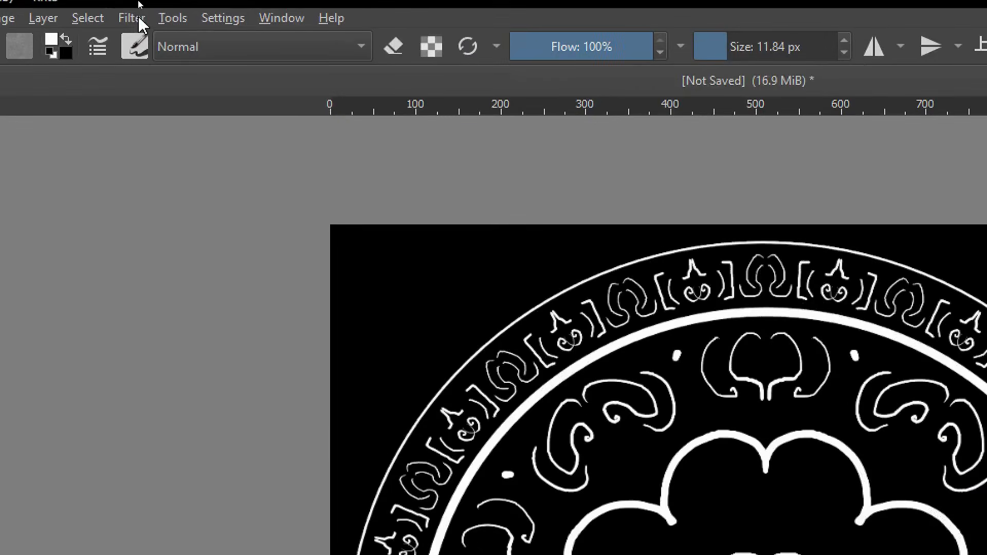
Open the Gaussian Blur filter for the ornament layer and preview it before closing the dialog
click(134, 2)
mouse_move(175, 92)
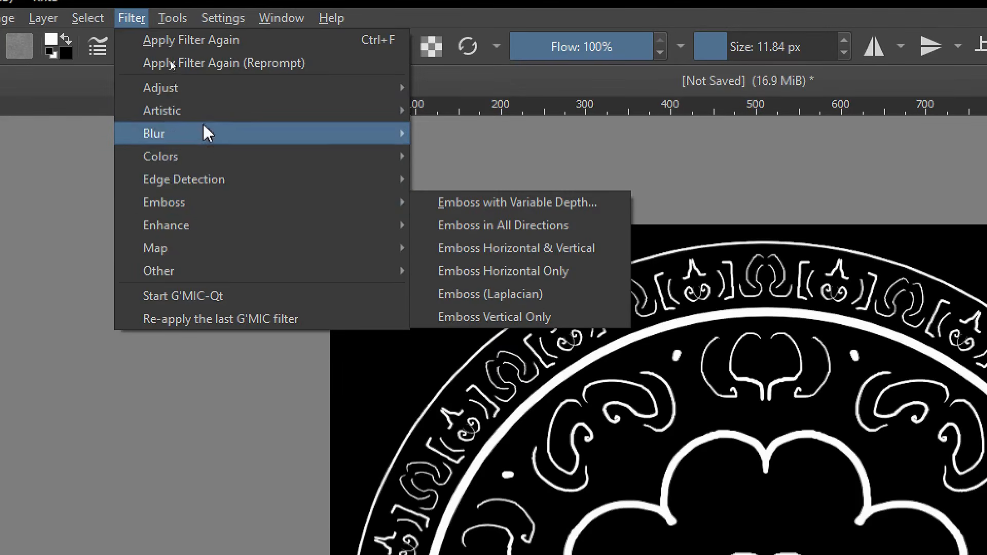
mouse_move(214, 137)
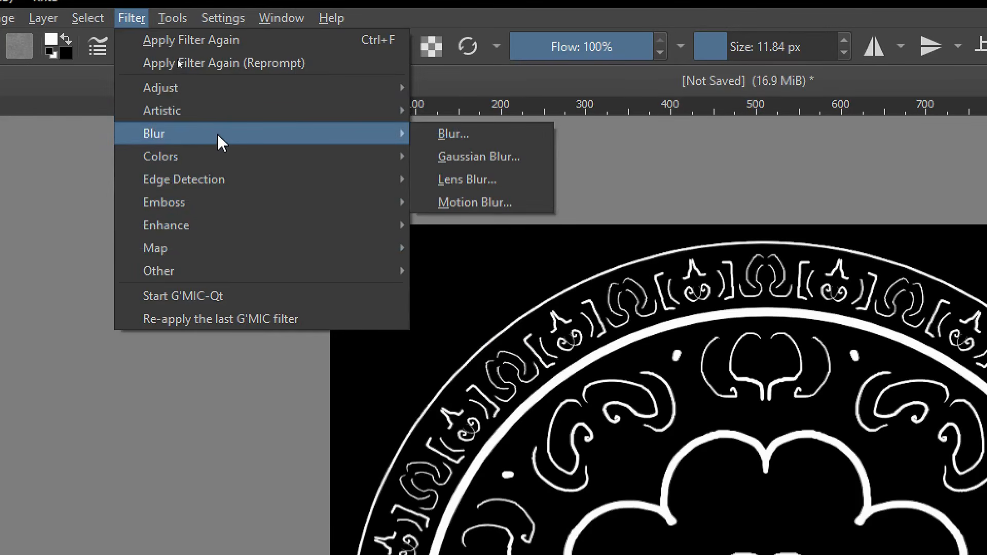
mouse_move(371, 130)
click(475, 157)
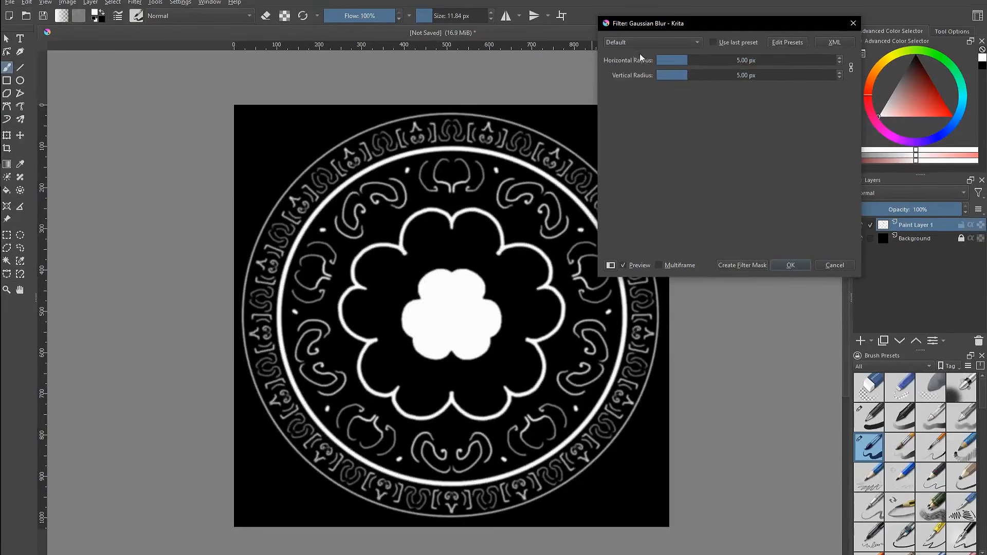
drag(707, 26, 531, 134)
drag(526, 168, 534, 168)
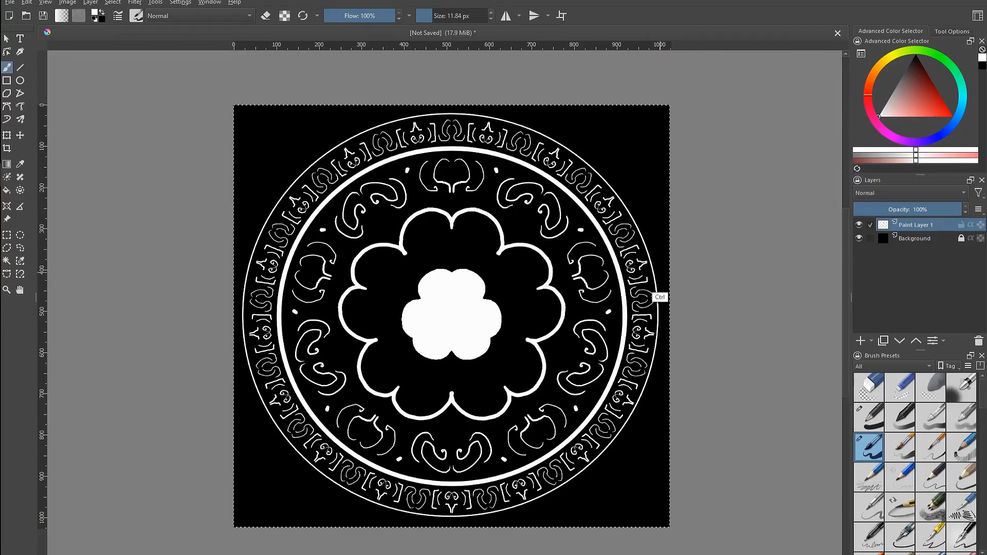
Duplicate the ornament layer
key(ctrl+j)
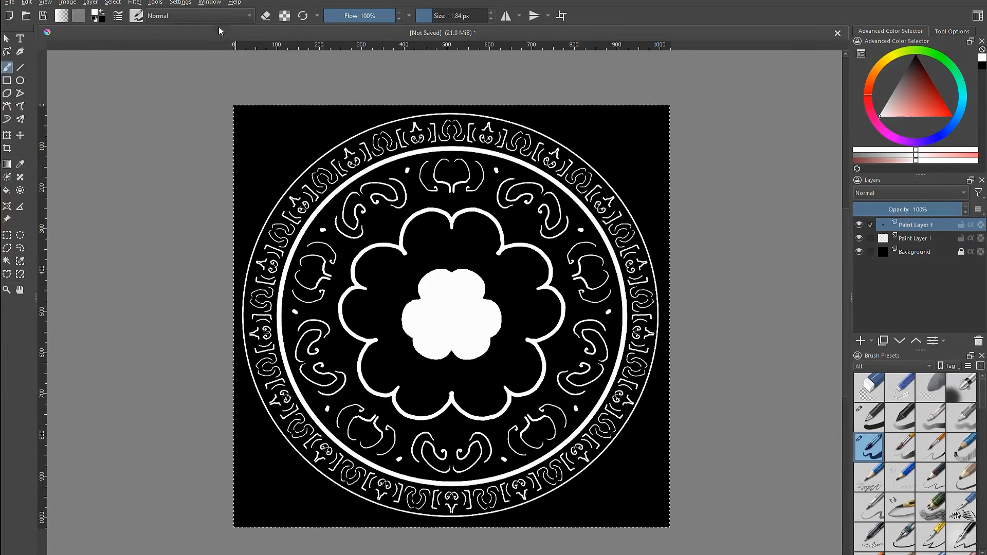
Apply a 5 px Gaussian Blur to the duplicated ornament layer
click(134, 2)
mouse_move(189, 65)
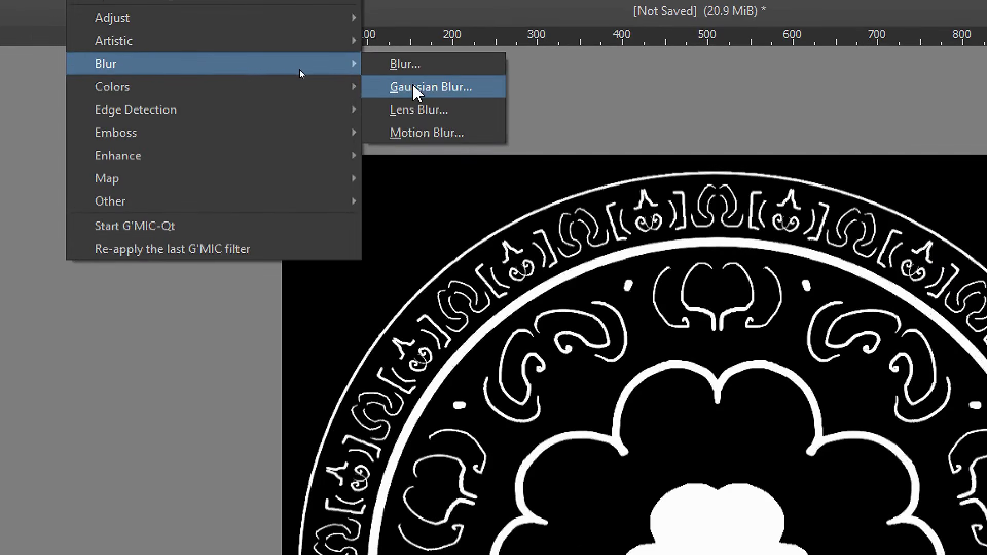
click(420, 88)
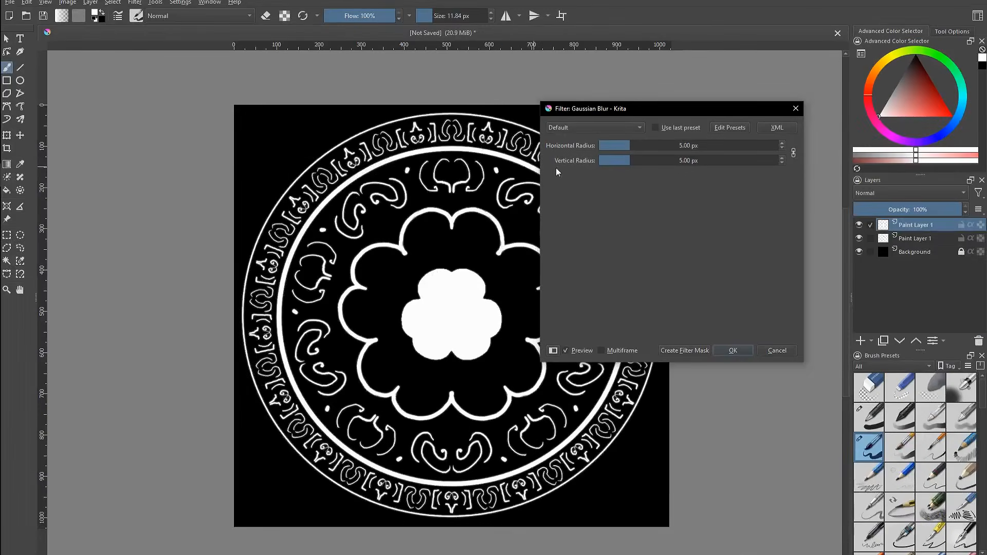
key(Return)
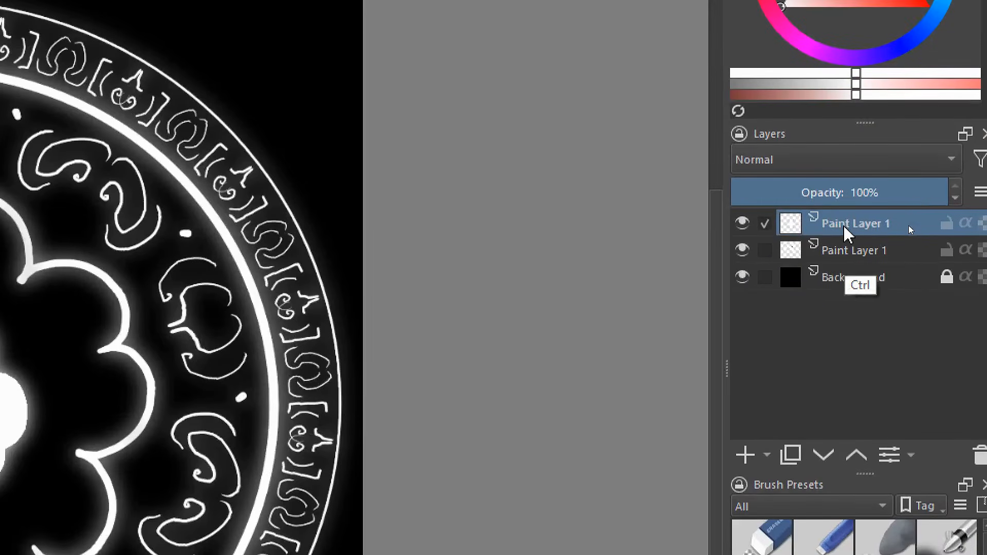
Paste another copy of the ornaments as a new layer and merge the three ornament layers together
key(ctrl+a)
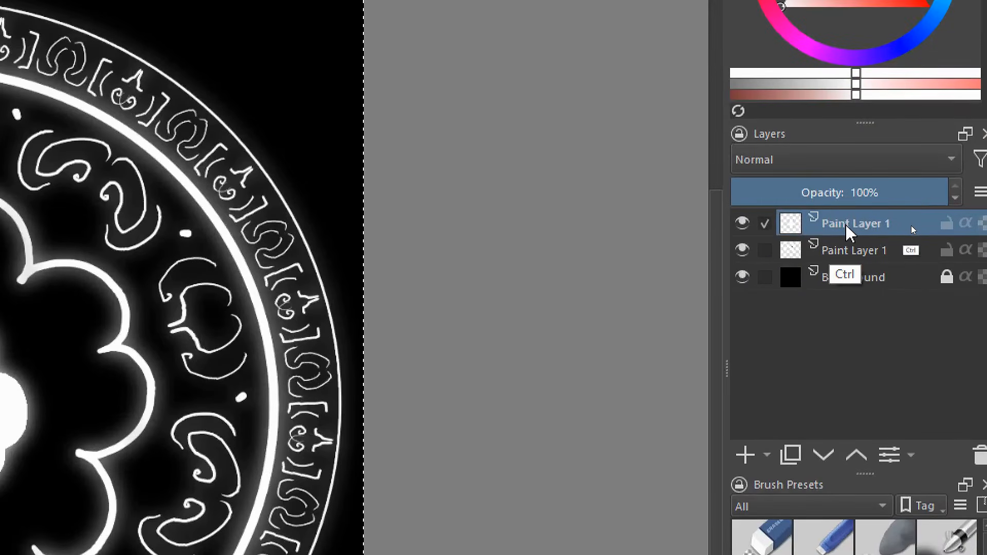
key(ctrl+v)
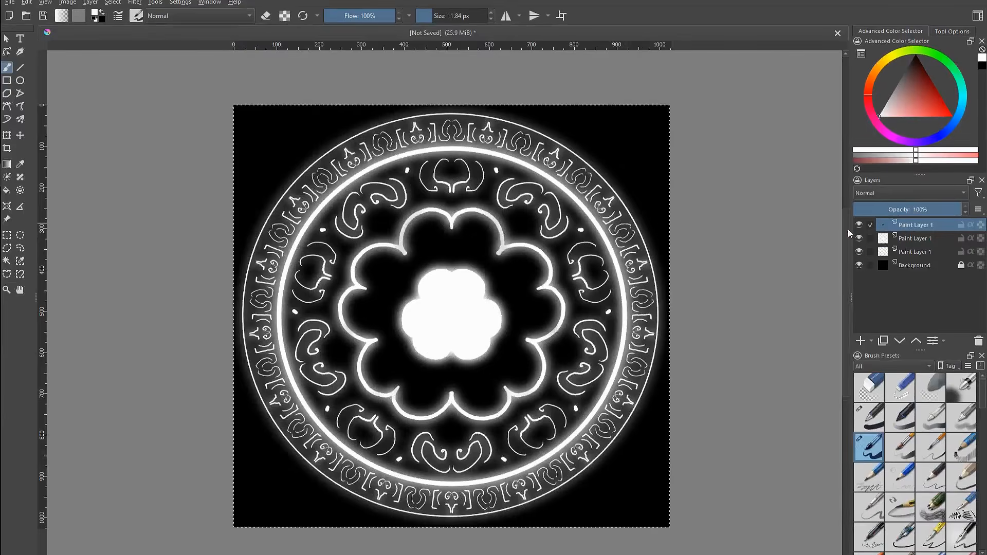
key(ctrl+shift+a)
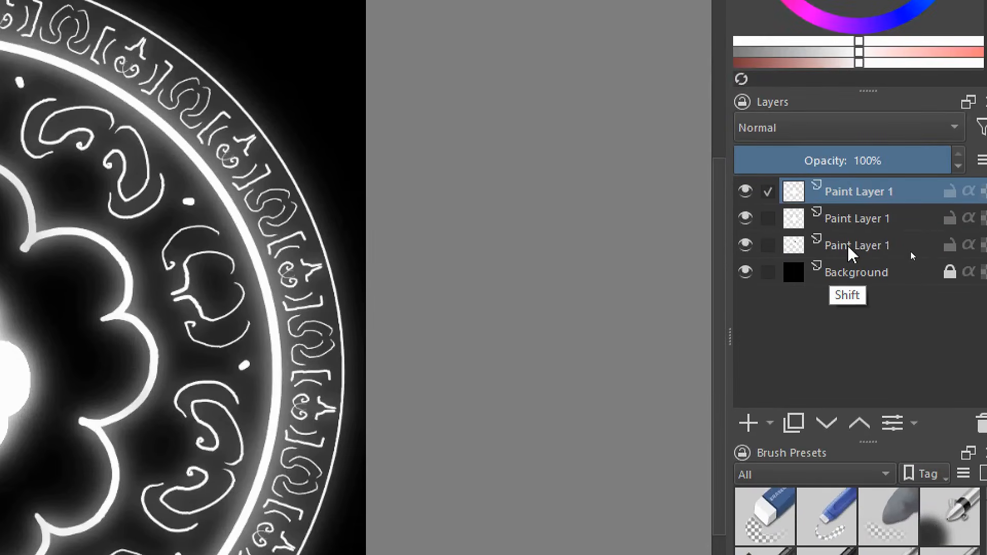
shift+click(848, 249)
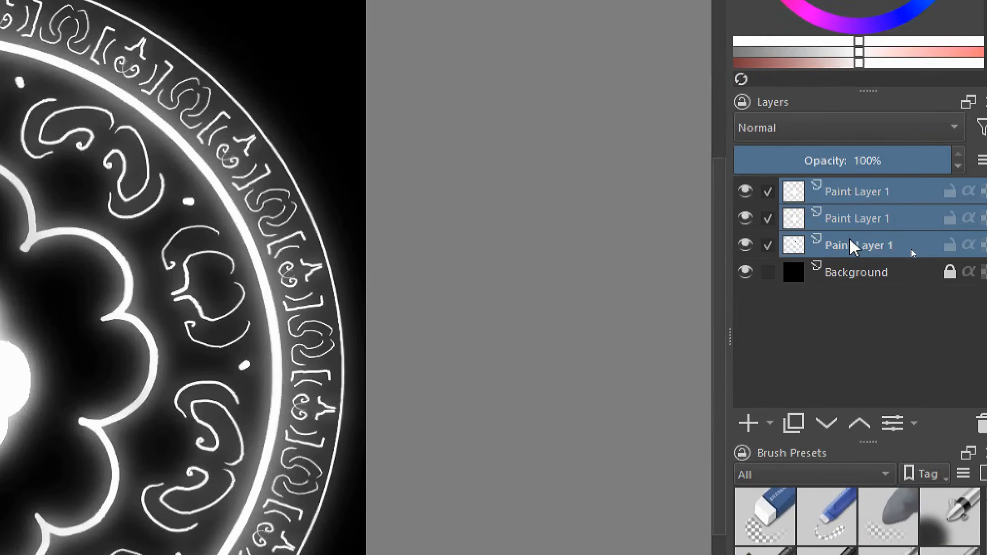
key(ctrl+e)
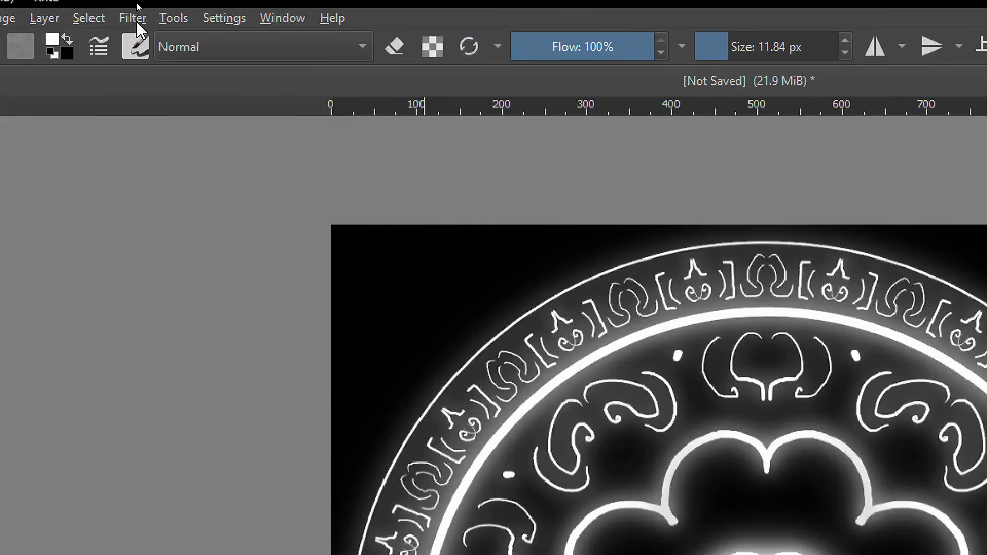
Open G'MIC-Qt and browse the Deformations filters, previewing Breaks
click(134, 3)
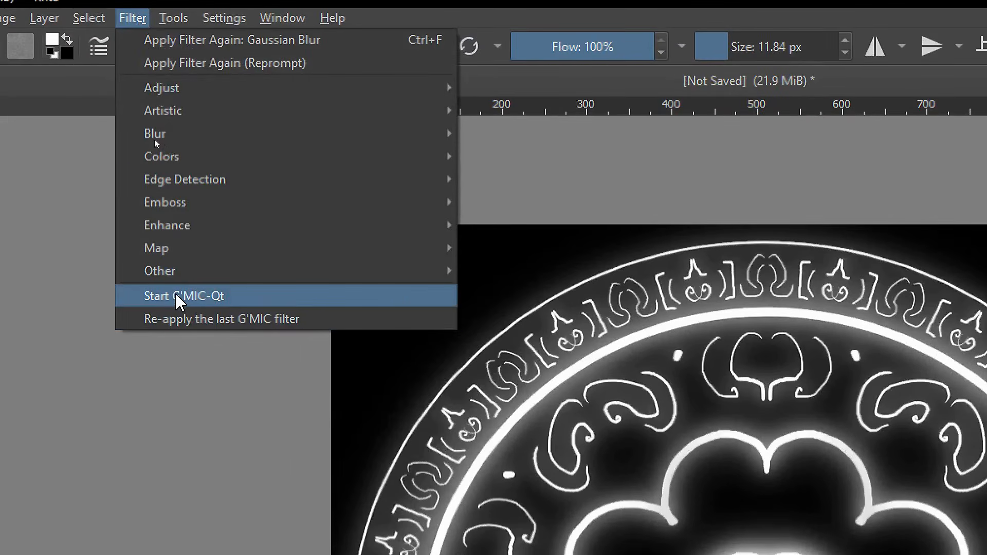
click(211, 299)
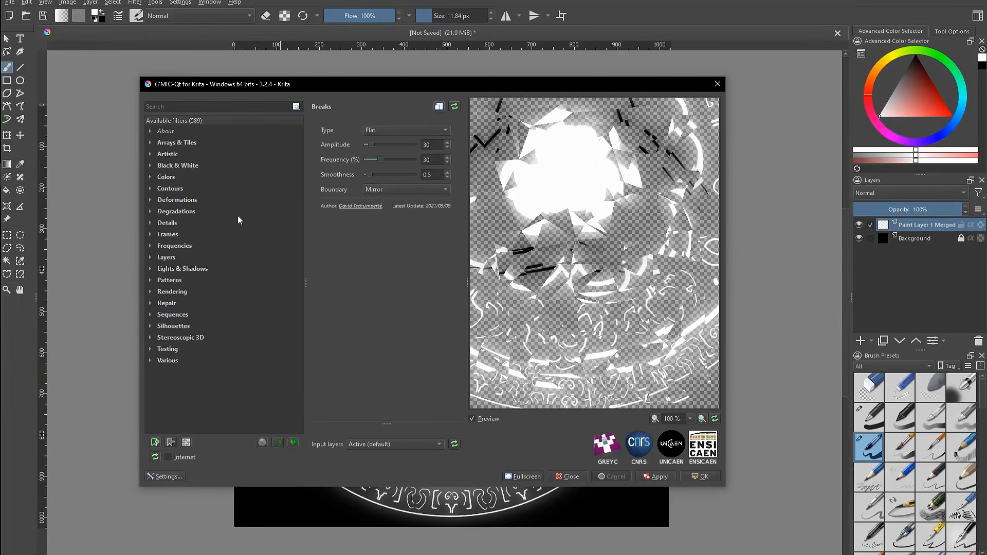
click(150, 201)
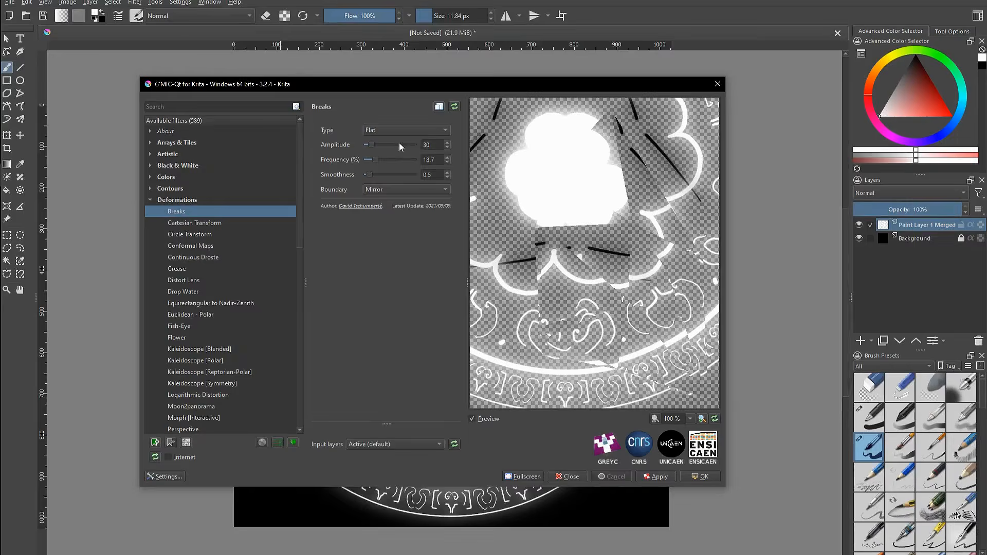
click(703, 477)
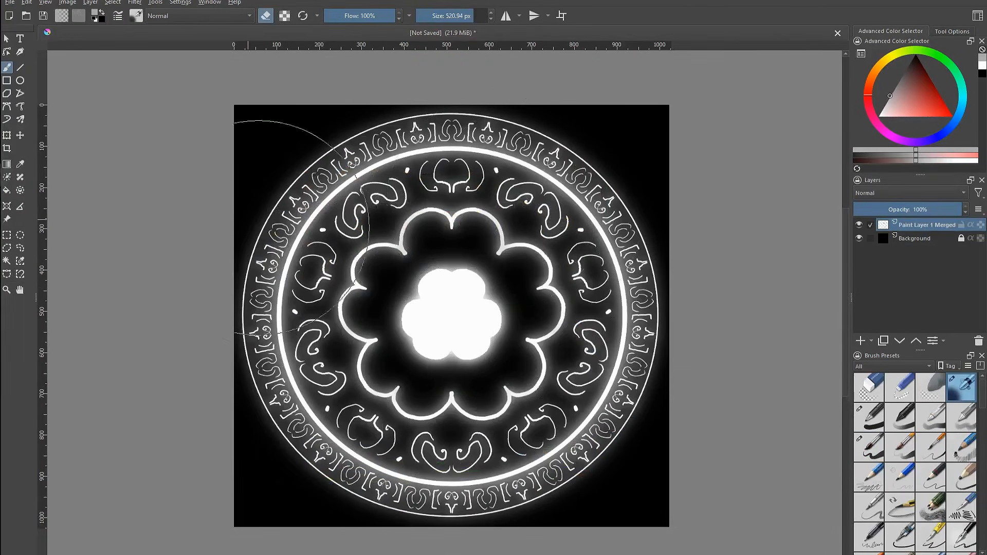
Erase the central flower shape with a large eraser
mouse_move(441, 332)
mouse_down()
mouse_move(418, 287)
mouse_move(473, 264)
mouse_move(485, 287)
mouse_move(425, 345)
mouse_up()
Open G'MIC-Qt again and preview the Continuous Droste deformation filter
click(136, 3)
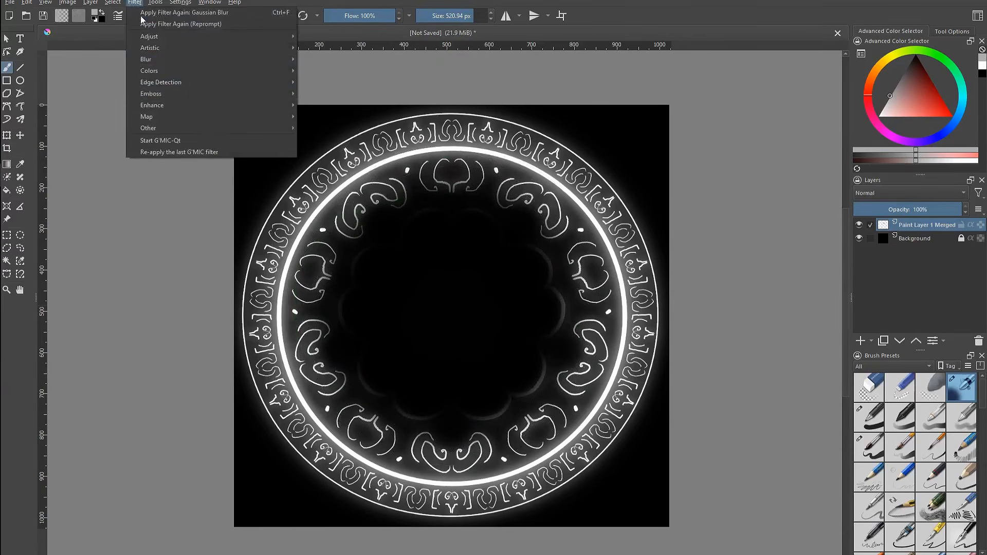
click(174, 137)
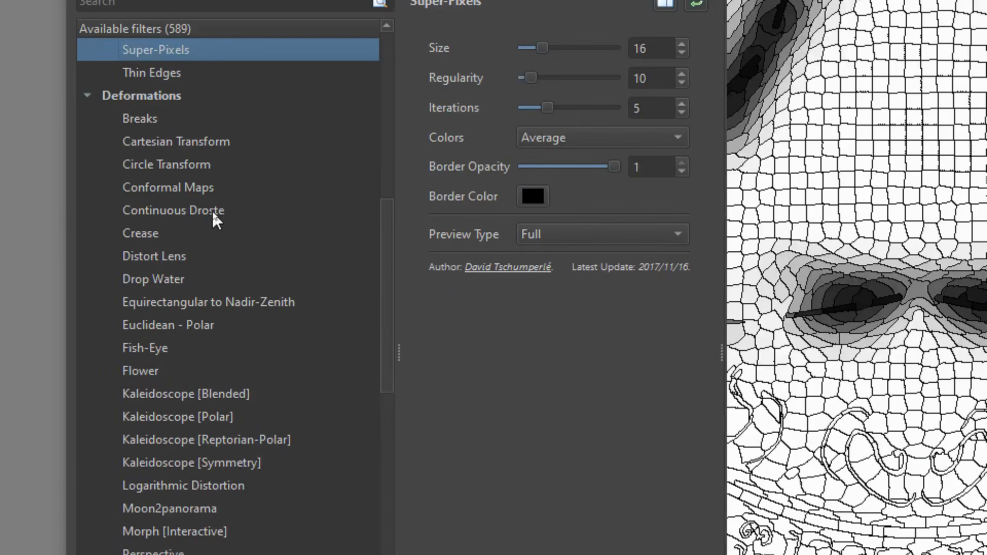
click(213, 216)
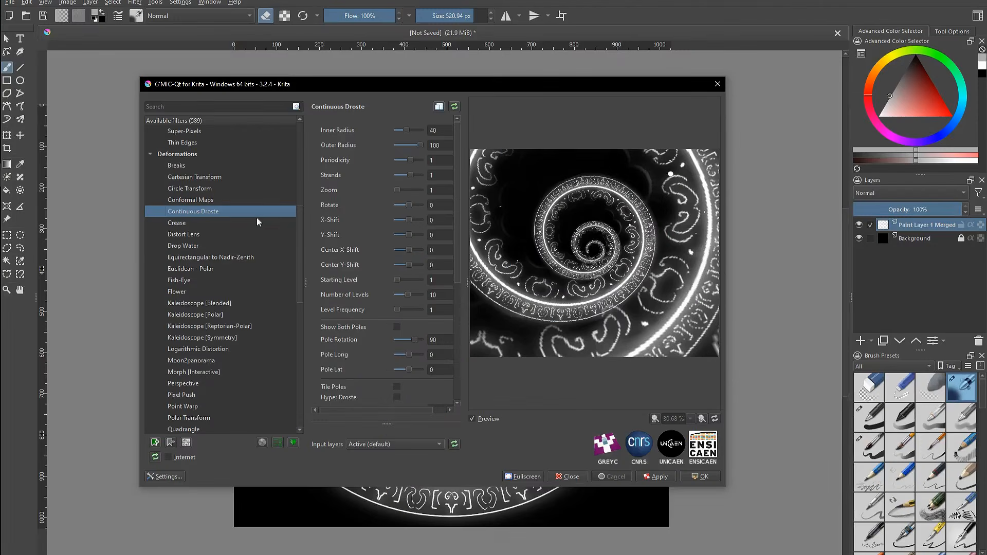
click(702, 477)
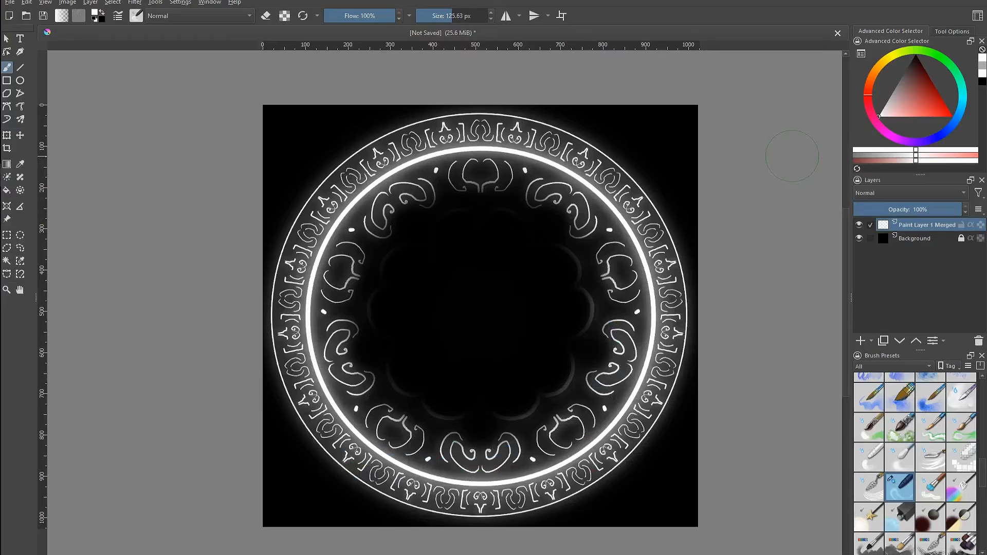
Hide the mandala layer and, on a new layer, draw a vertical gradient fading from white at the bottom to black at the top
click(859, 225)
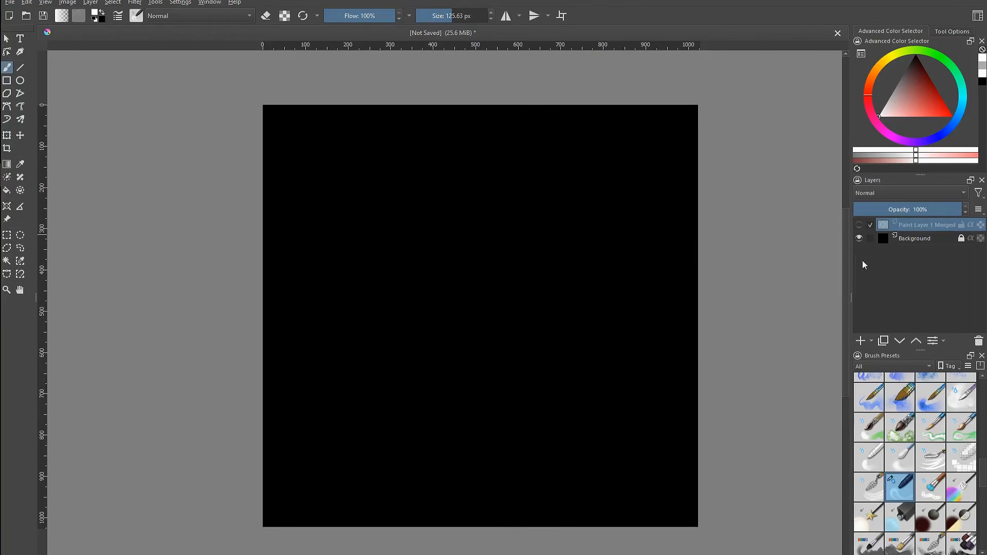
click(866, 341)
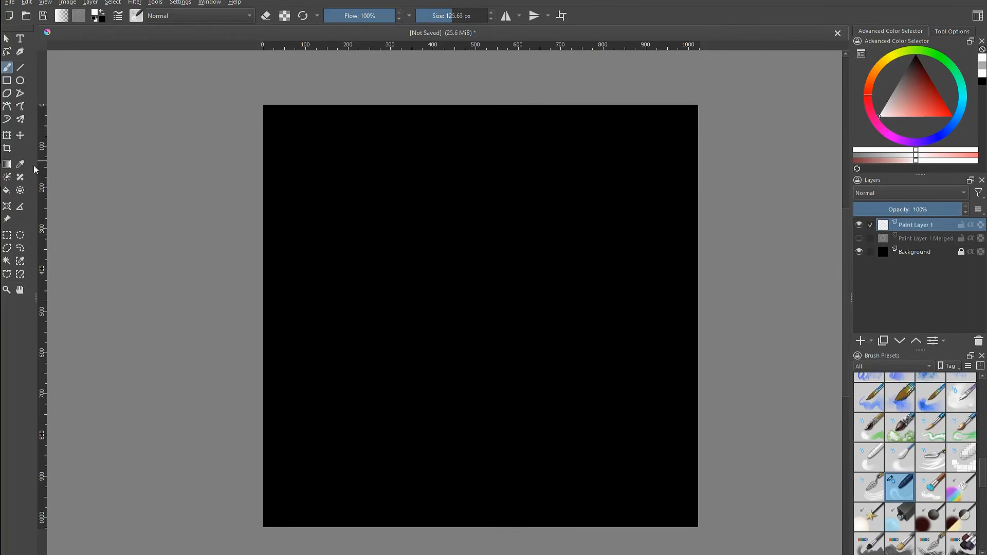
click(7, 164)
drag(494, 508, 481, 206)
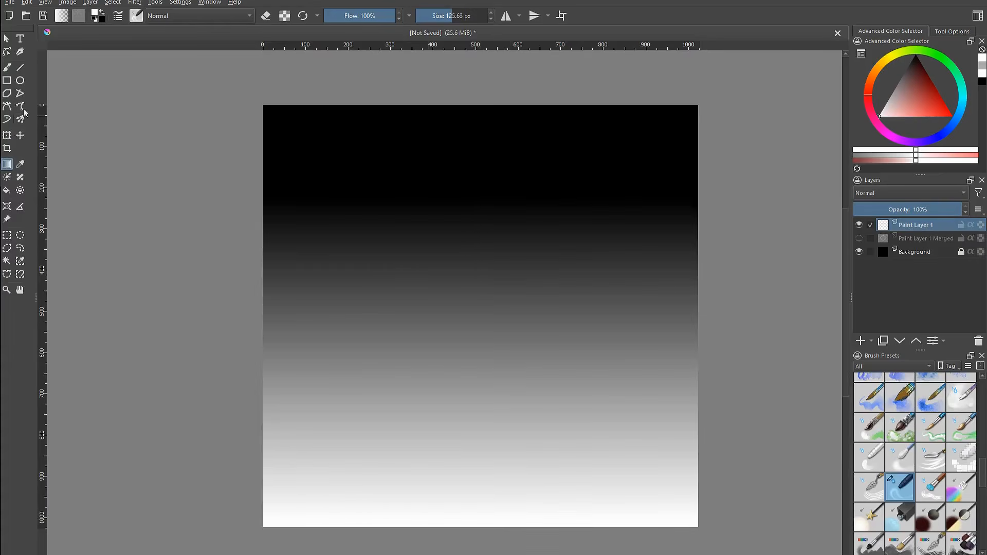
Smear the gradient into vertical flame-like streaks with a smudge brush preset
key(b)
click(892, 487)
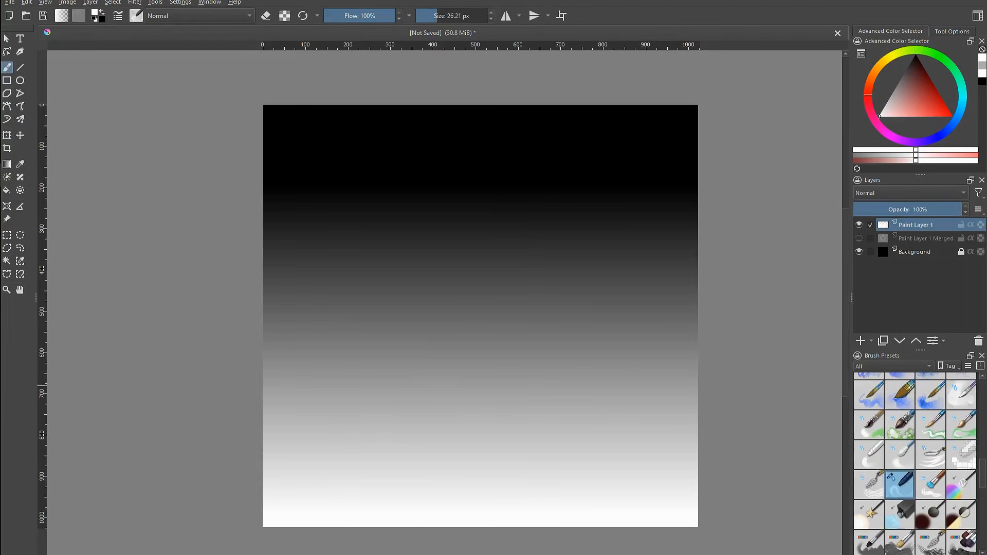
drag(298, 198, 308, 448)
drag(347, 263, 340, 442)
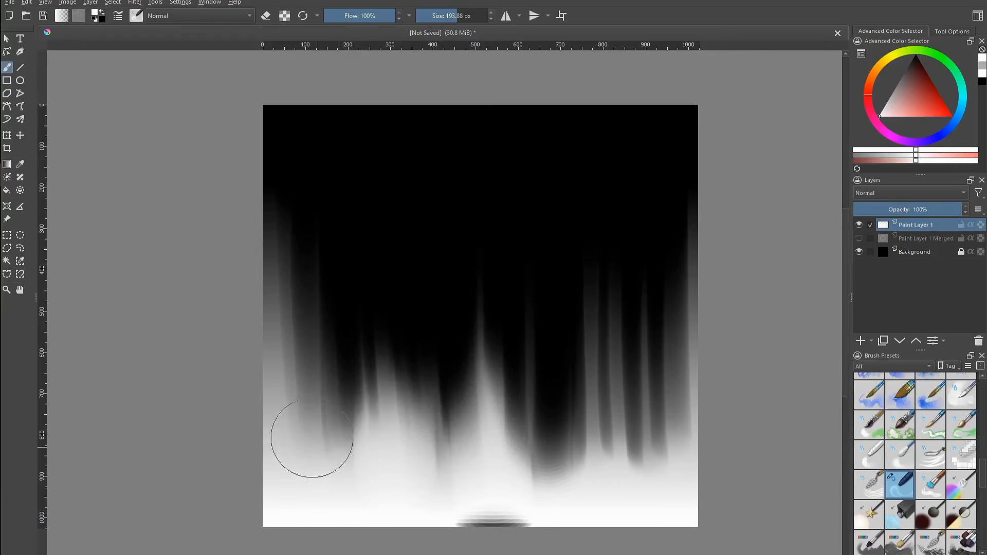
mouse_move(309, 437)
mouse_down()
mouse_move(284, 358)
mouse_move(307, 434)
mouse_up()
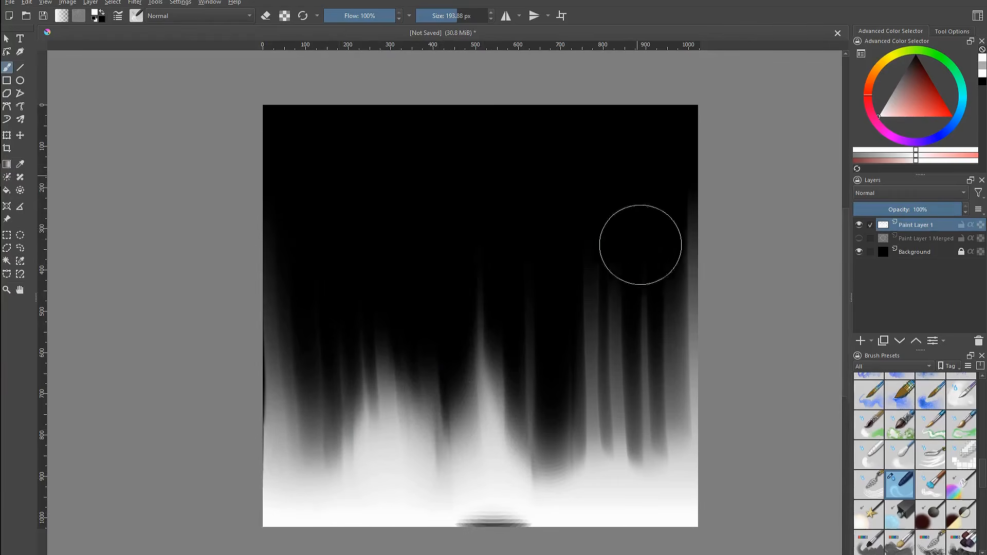
Toggle wrap-around mode and smear streaks across the texture's top edge so it tiles
click(561, 16)
mouse_move(407, 83)
mouse_down()
mouse_move(399, 242)
mouse_move(331, 88)
mouse_move(304, 249)
mouse_move(406, 152)
mouse_move(463, 234)
mouse_move(535, 149)
mouse_move(578, 238)
mouse_move(647, 179)
mouse_move(695, 392)
mouse_move(690, 254)
mouse_up()
key(w)
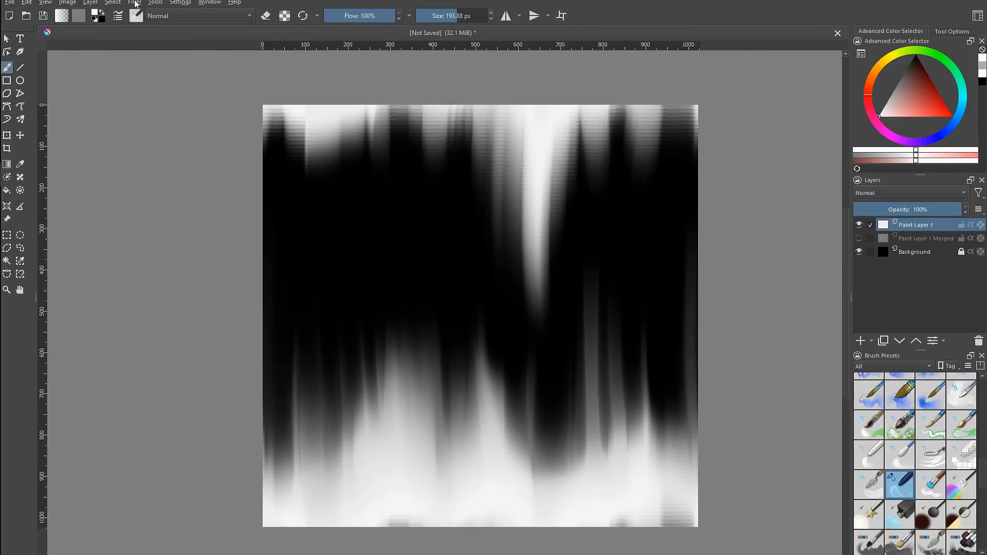
Apply the G'MIC Spherize filter to bend the streaks into a radial burst
click(135, 3)
click(185, 138)
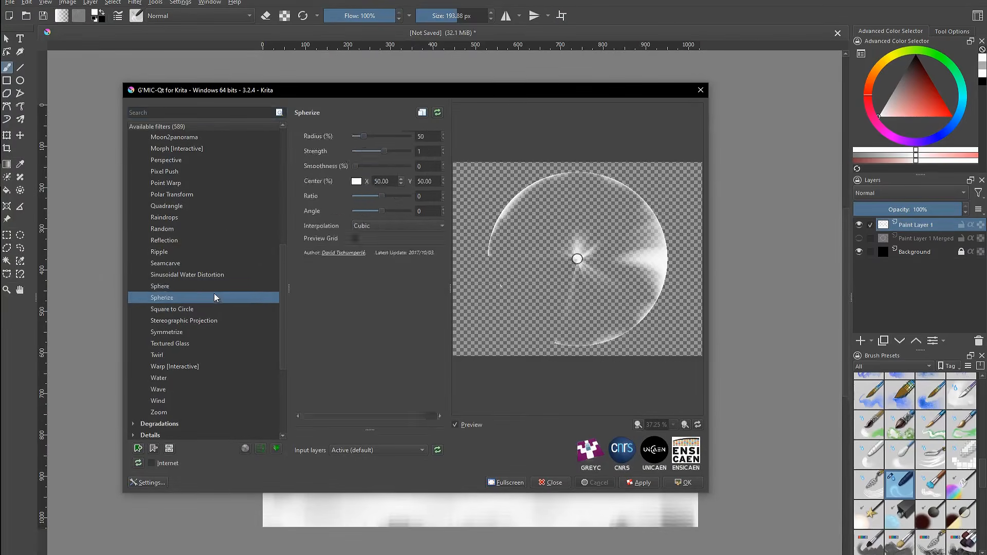
key(Up)
click(686, 483)
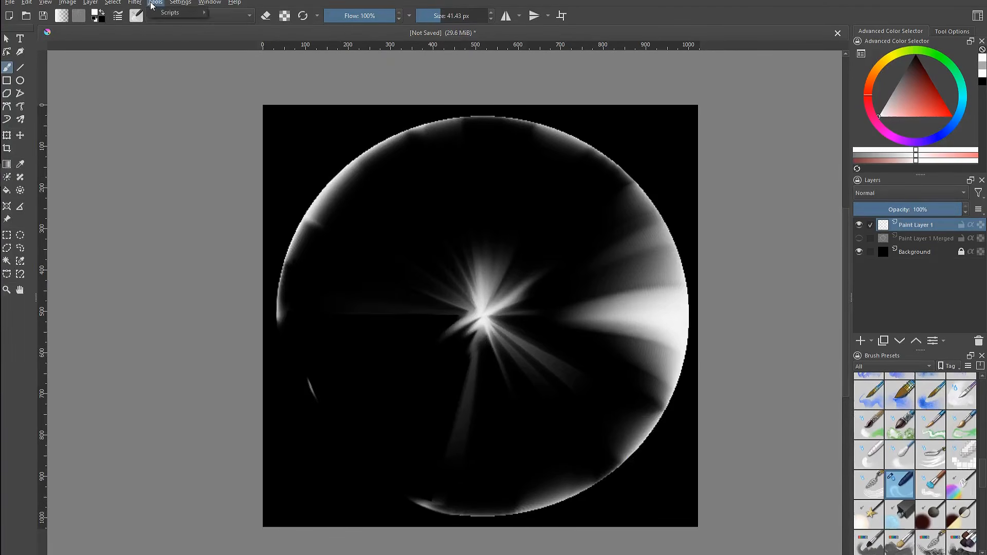
Apply the G'MIC Morphological Filter with Erosion, Process Transparency enabled and a small size
click(135, 3)
click(166, 140)
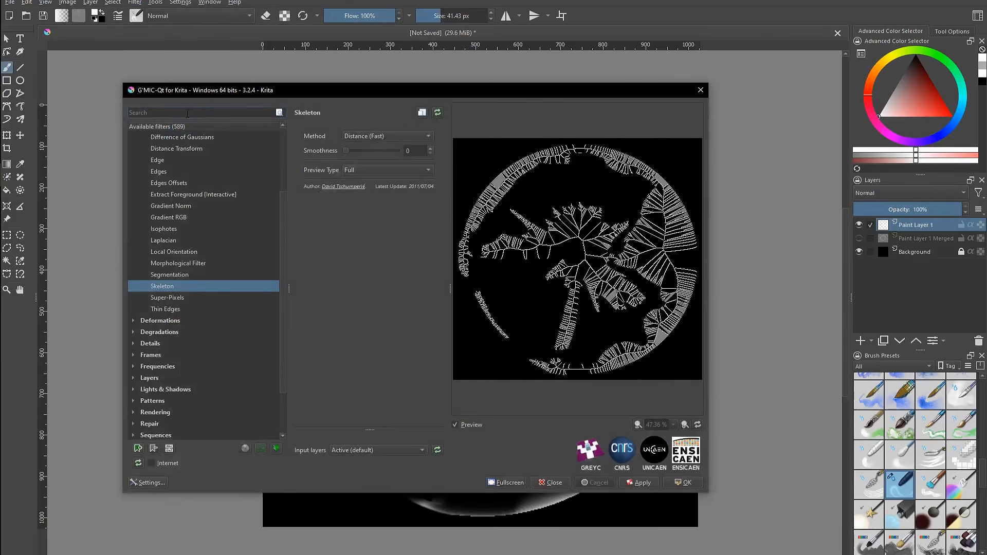
click(190, 264)
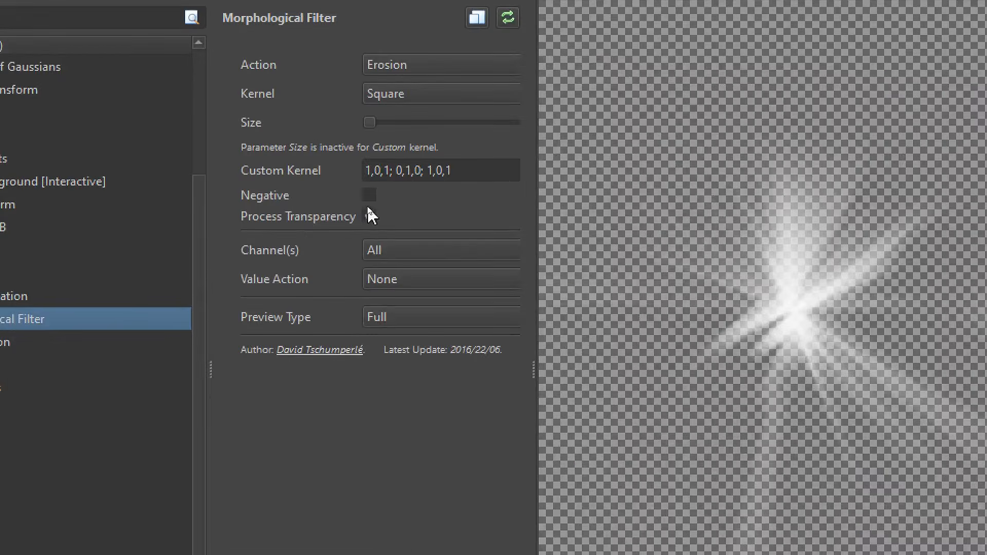
click(369, 212)
drag(368, 122, 376, 123)
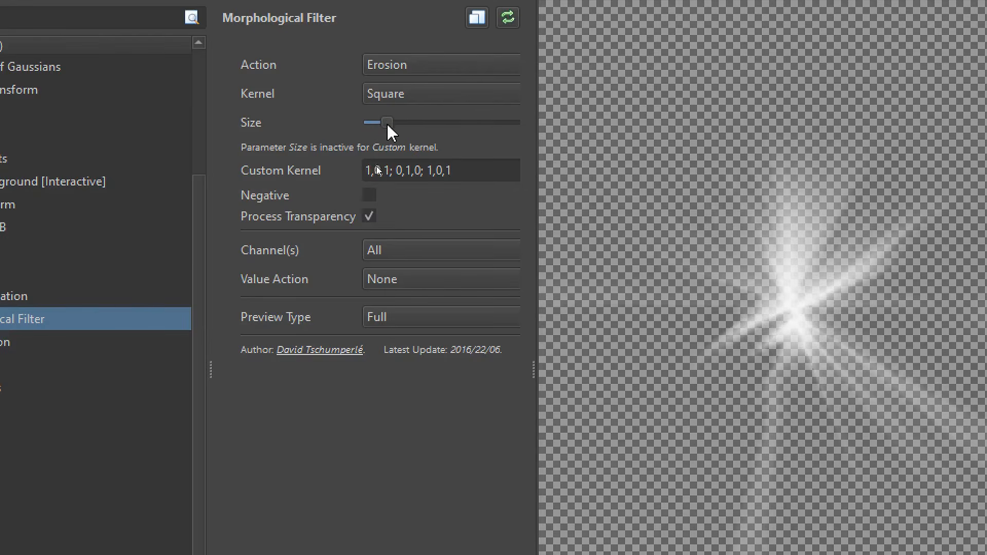
key(ctrl)
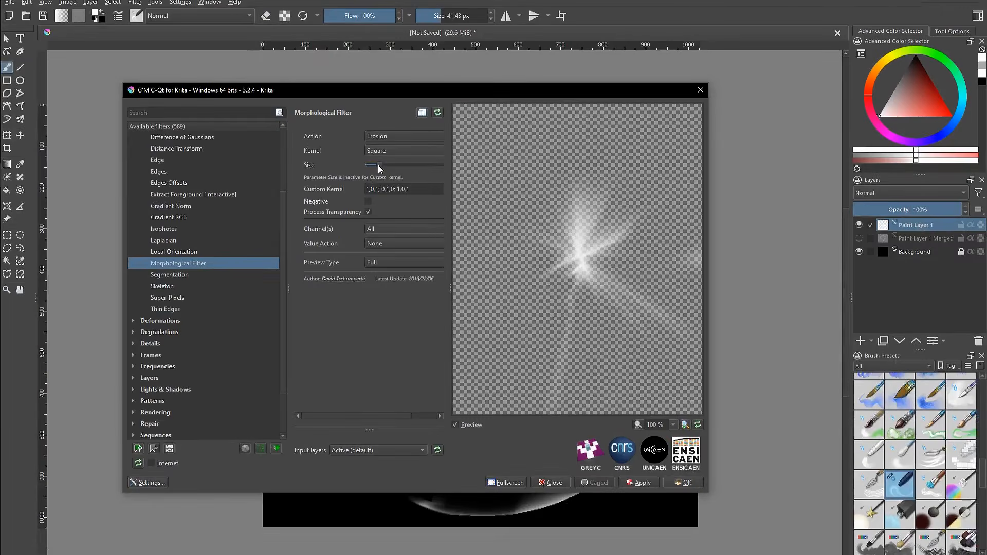
drag(380, 168, 376, 171)
click(684, 483)
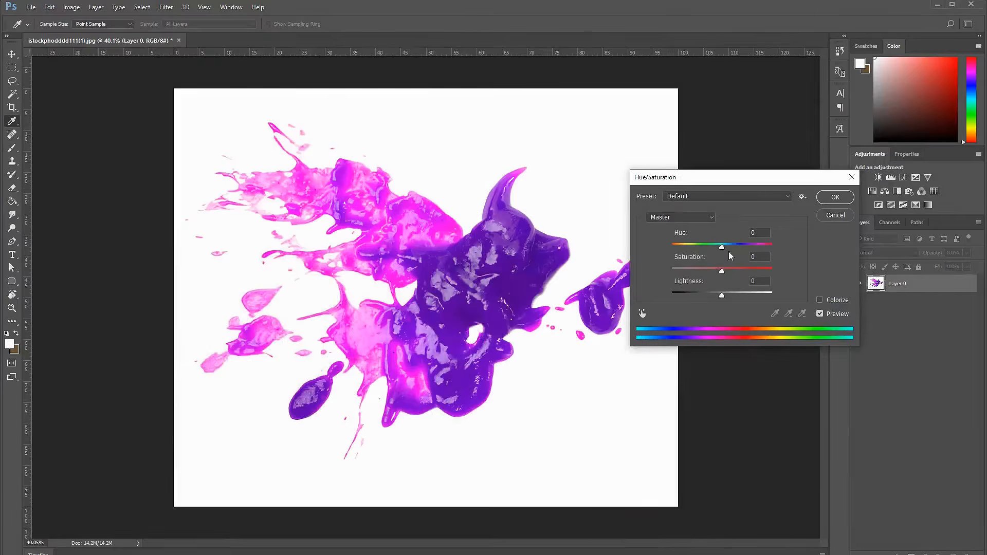
key(Up)
key(Up)
key(Down)
key(Down)
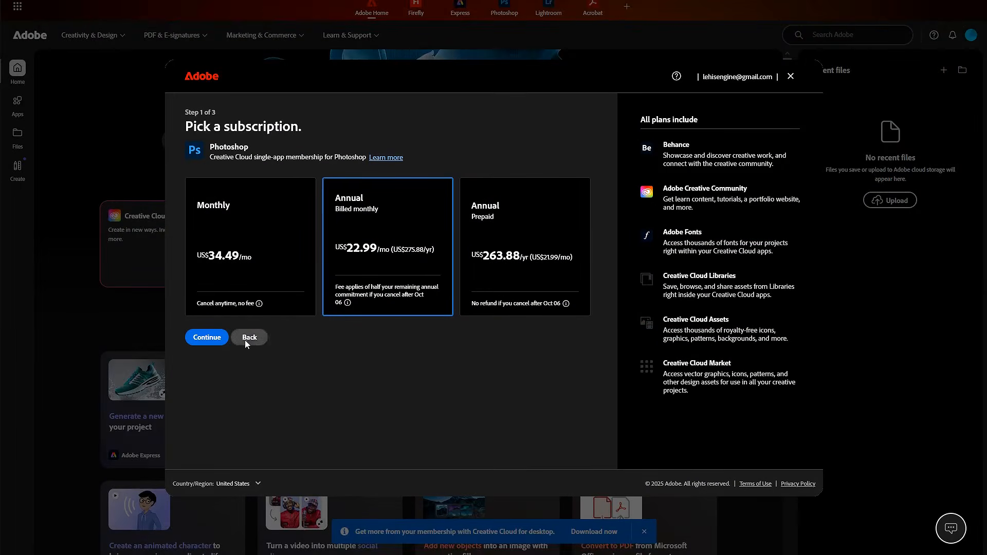
click(250, 338)
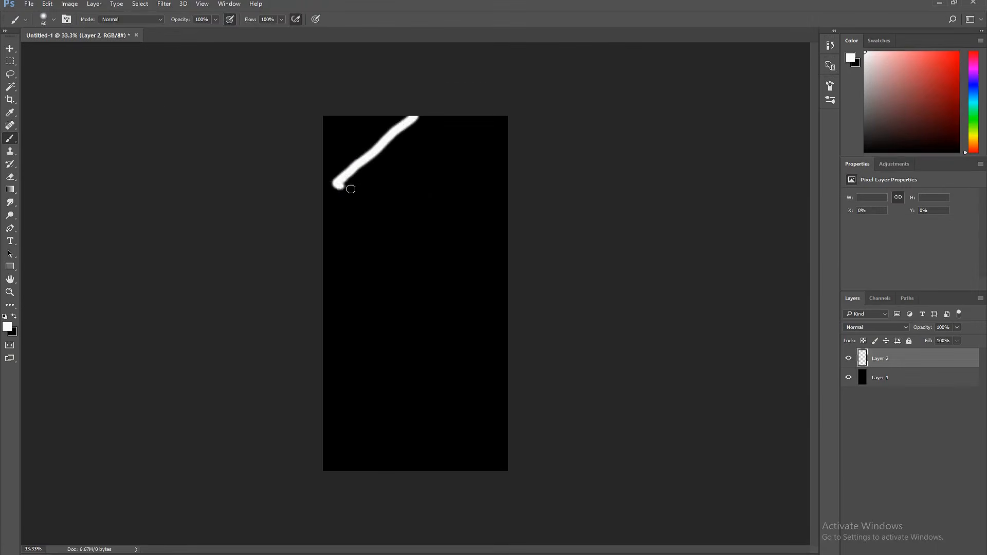
Paint a white zigzag line and a few dots down the dark canvas
mouse_move(351, 190)
mouse_down()
mouse_move(491, 258)
mouse_move(349, 321)
mouse_move(422, 470)
mouse_up()
click(349, 258)
drag(450, 342, 446, 360)
click(456, 167)
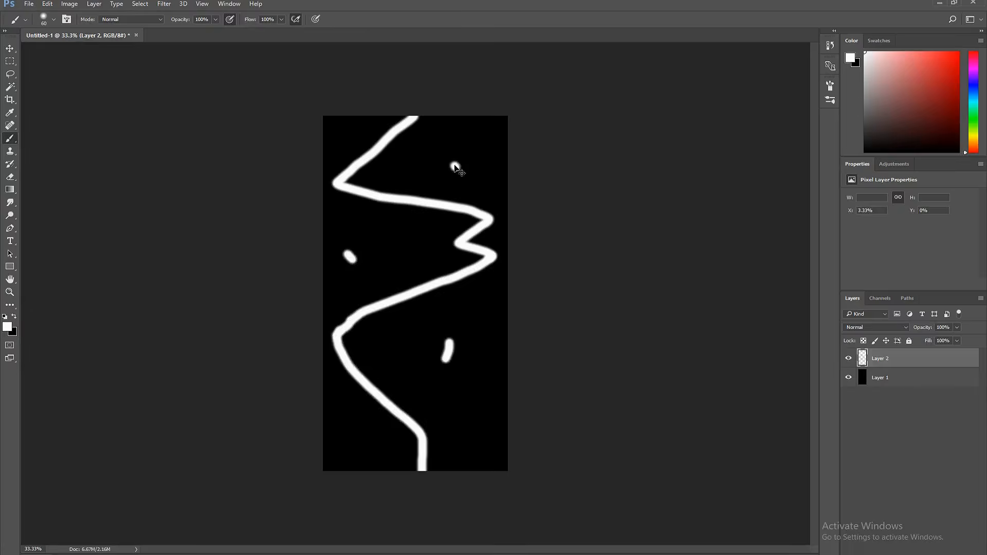
Transform and reposition the zigzag strokes so they repeat vertically across the canvas
key(ctrl+t)
drag(407, 117, 407, 294)
key(Return)
drag(470, 432, 463, 252)
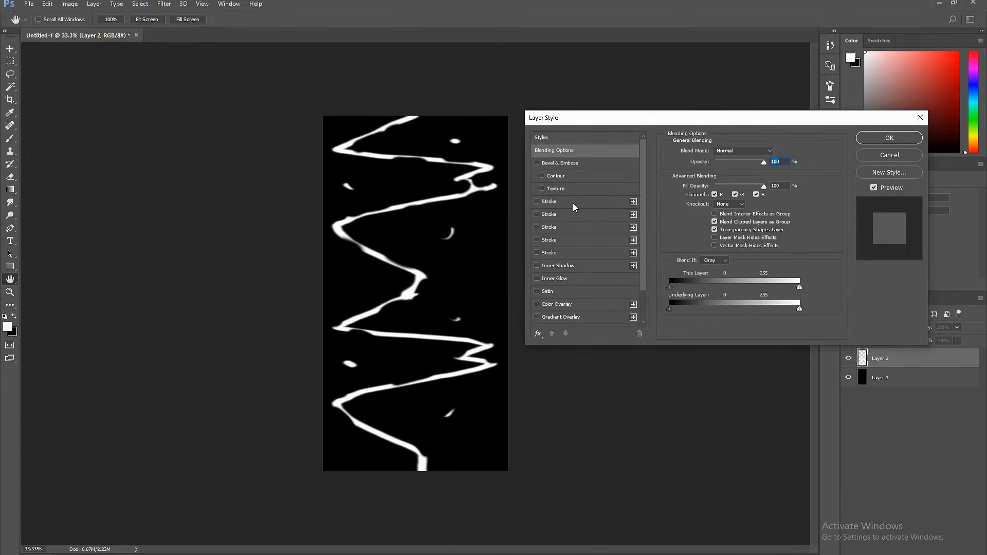
Add a Stroke layer style to the zigzag layer and adjust its size and gradient colour
click(573, 203)
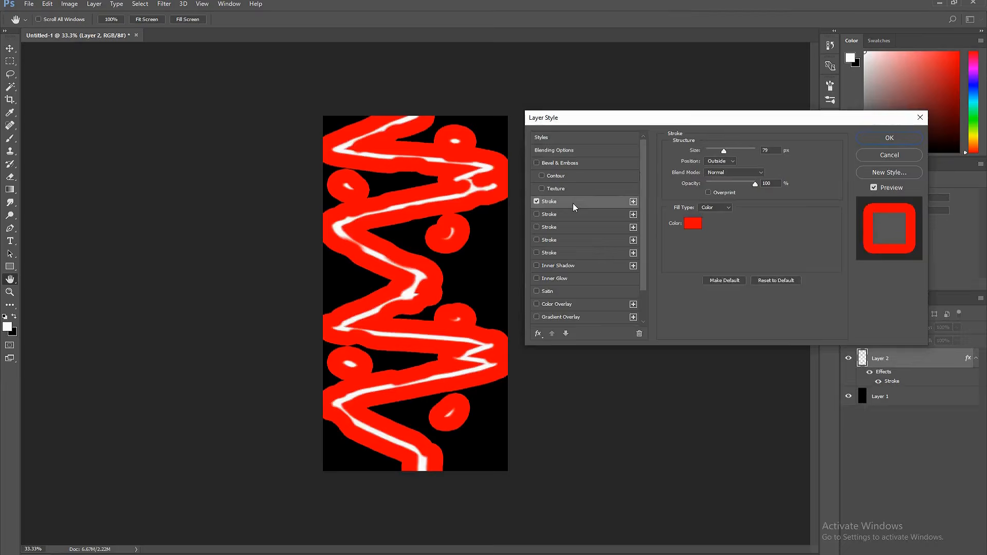
drag(725, 151, 728, 150)
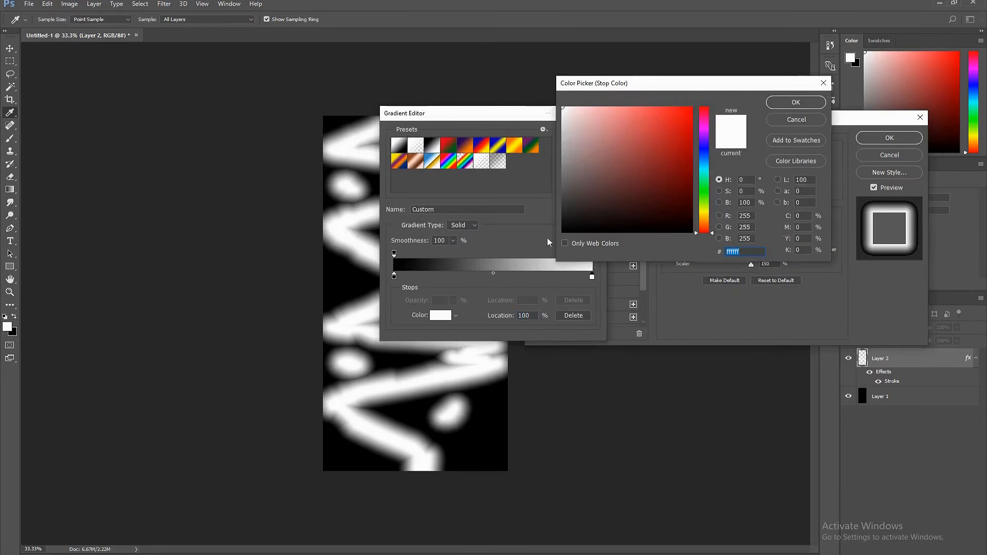
drag(565, 119, 553, 173)
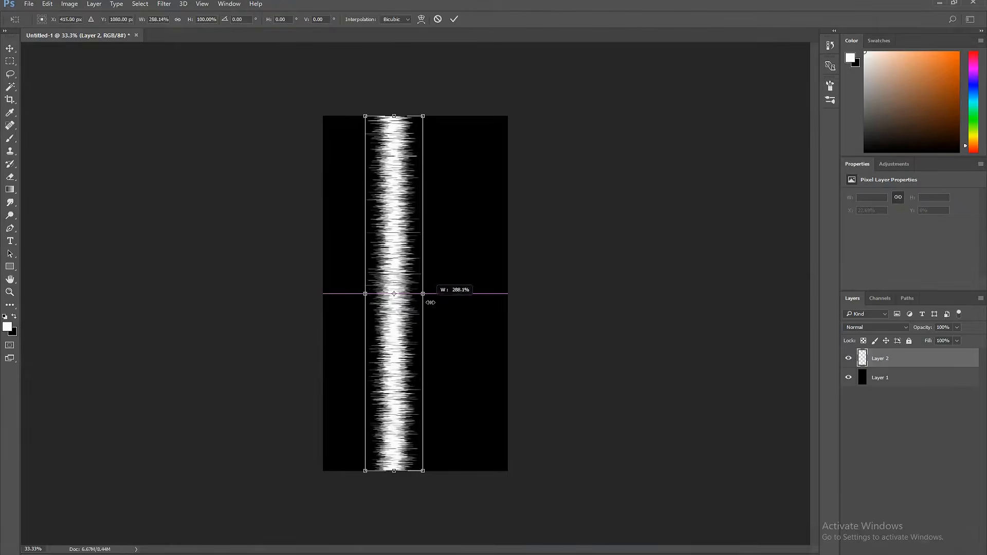
drag(430, 303, 461, 323)
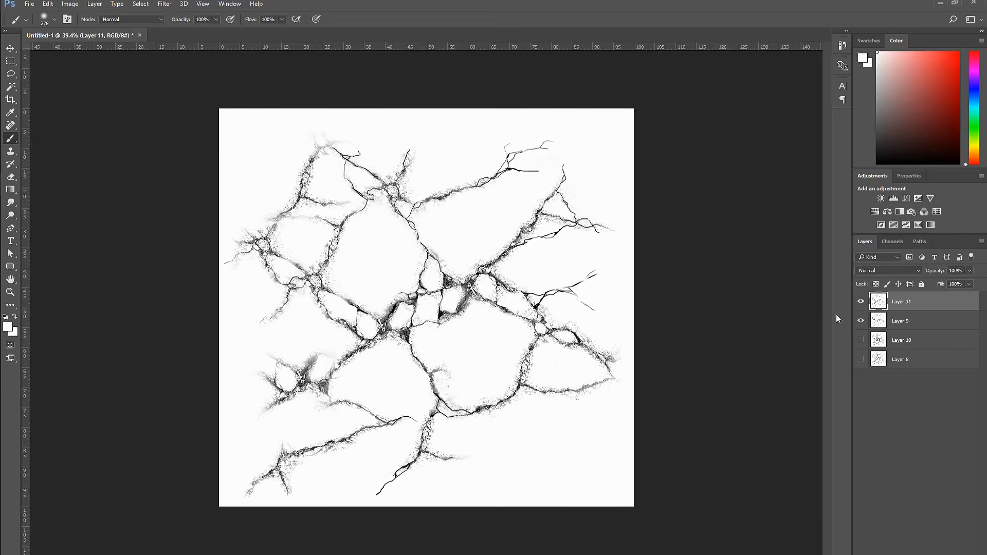
Invert the crack layer and load its channel as a selection to build a transparent crack layer
key(ctrl+i)
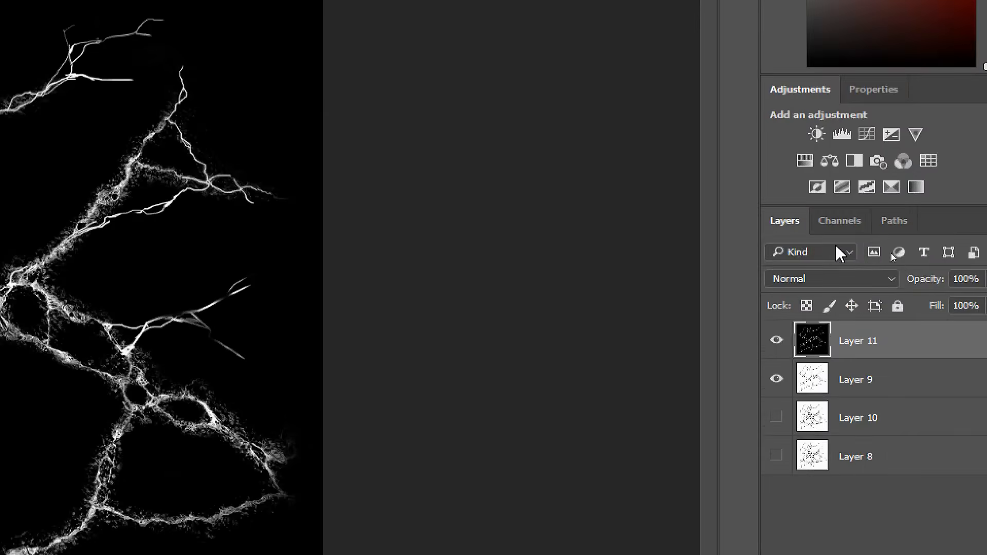
click(892, 241)
click(789, 306)
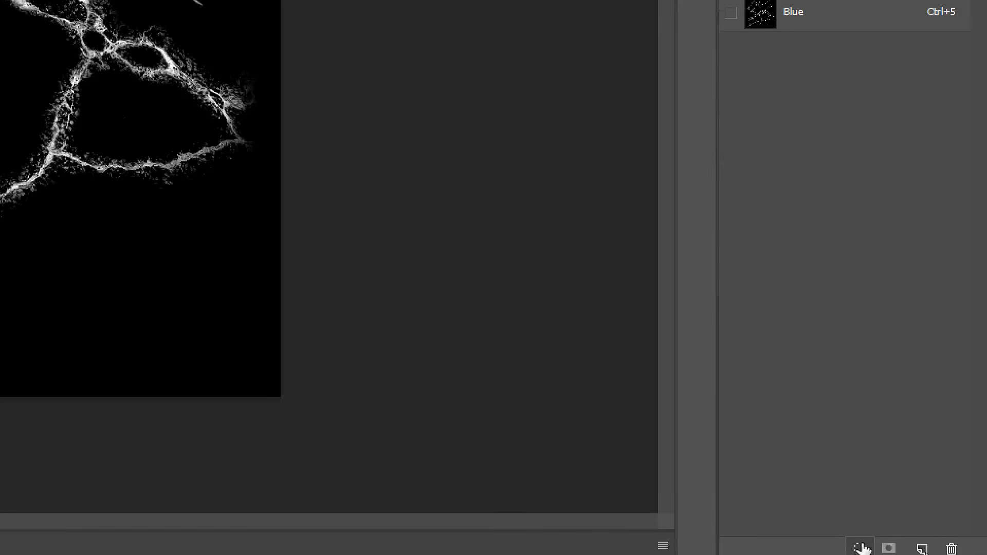
click(861, 548)
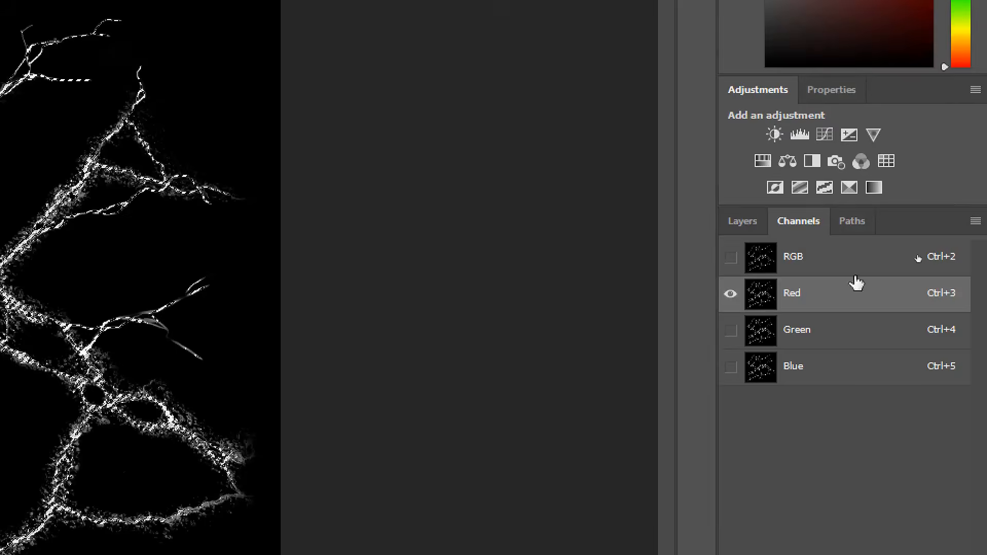
click(731, 258)
click(762, 258)
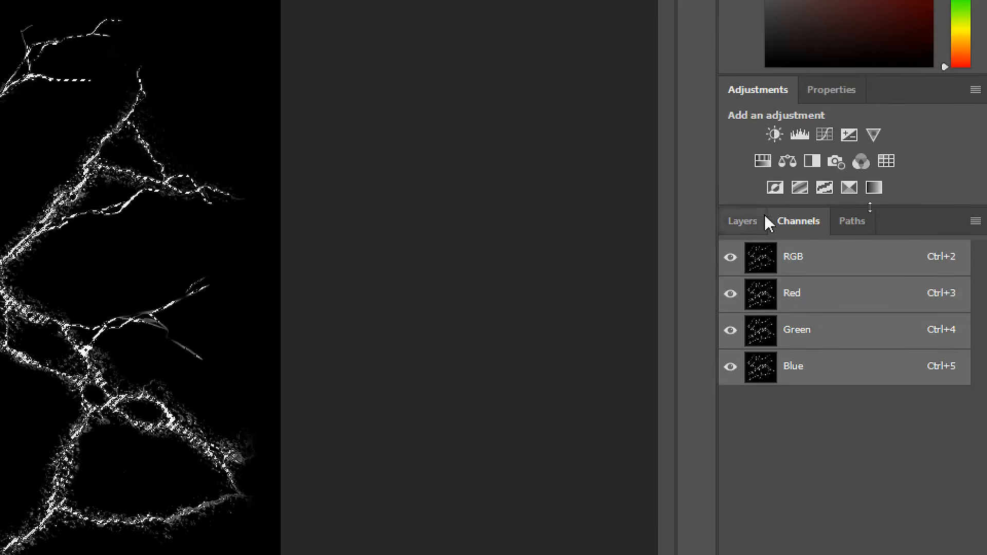
click(752, 223)
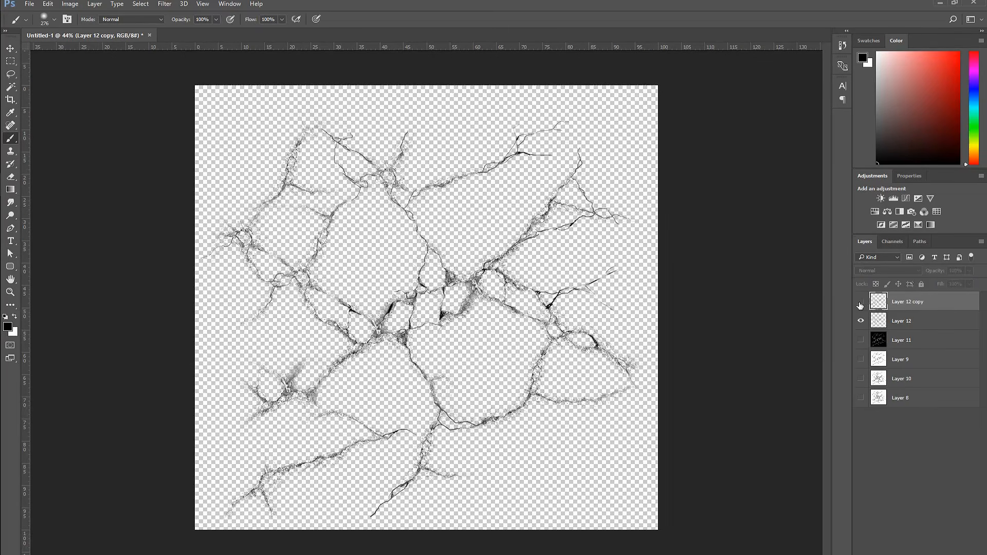
click(860, 303)
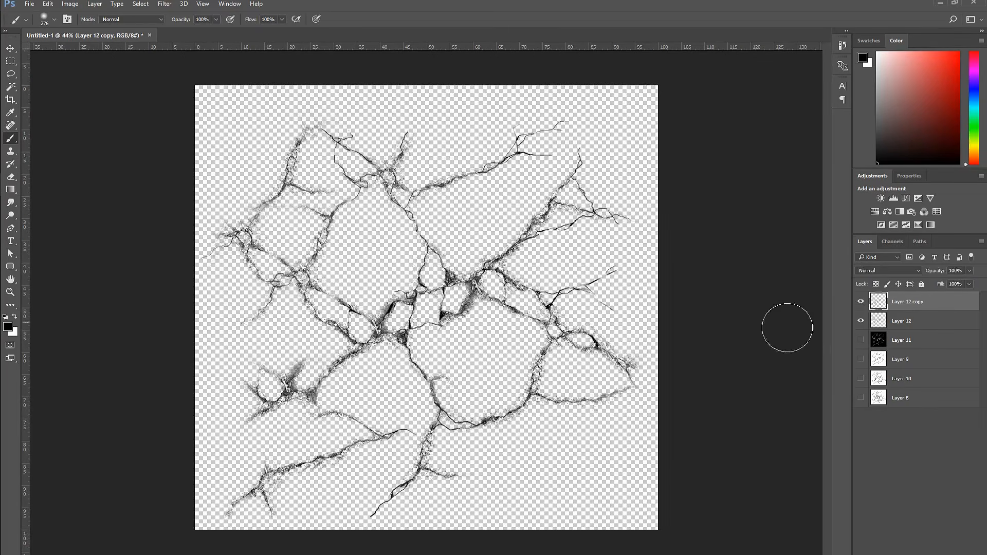
mouse_move(745, 369)
mouse_down()
mouse_move(752, 375)
mouse_move(734, 354)
mouse_move(749, 379)
mouse_up()
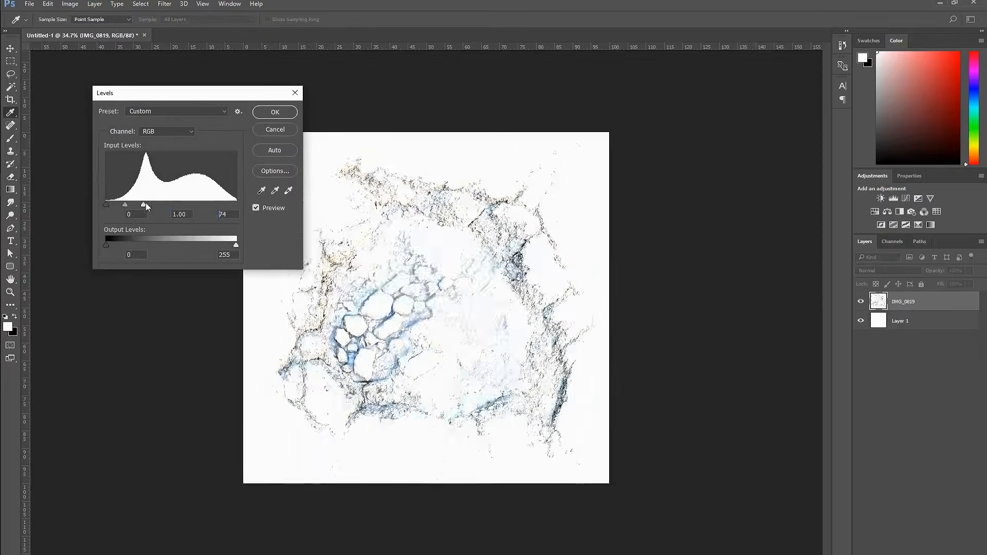
Adjust the Levels input sliders on the splash photo layer
click(262, 209)
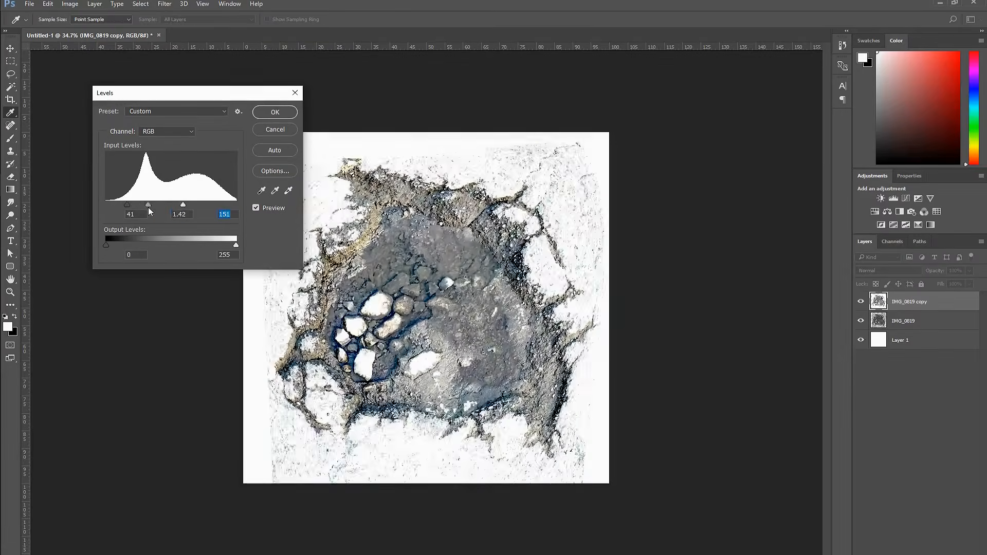
drag(149, 208, 124, 205)
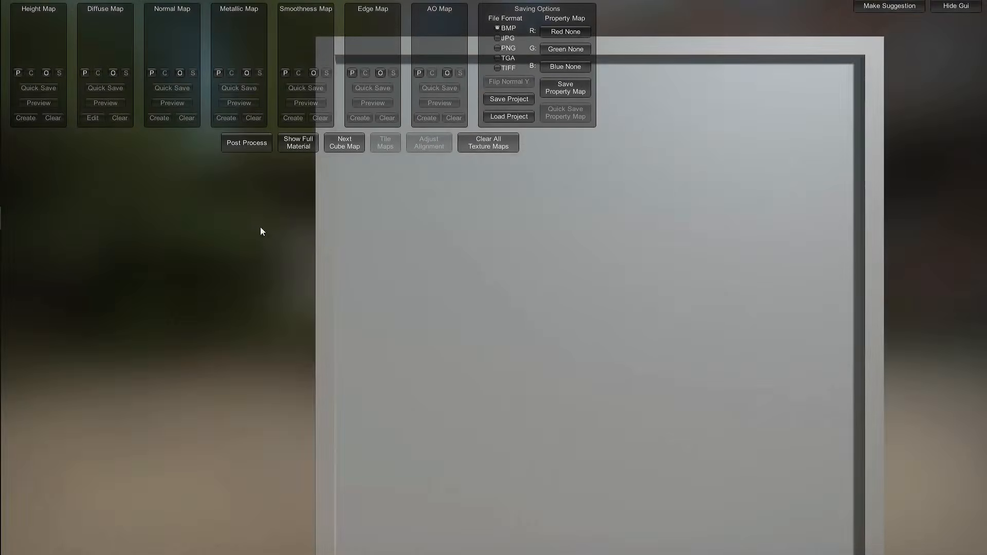
Load T_DECAL_Ki87g_in.png from the desktop as the diffuse map
click(113, 74)
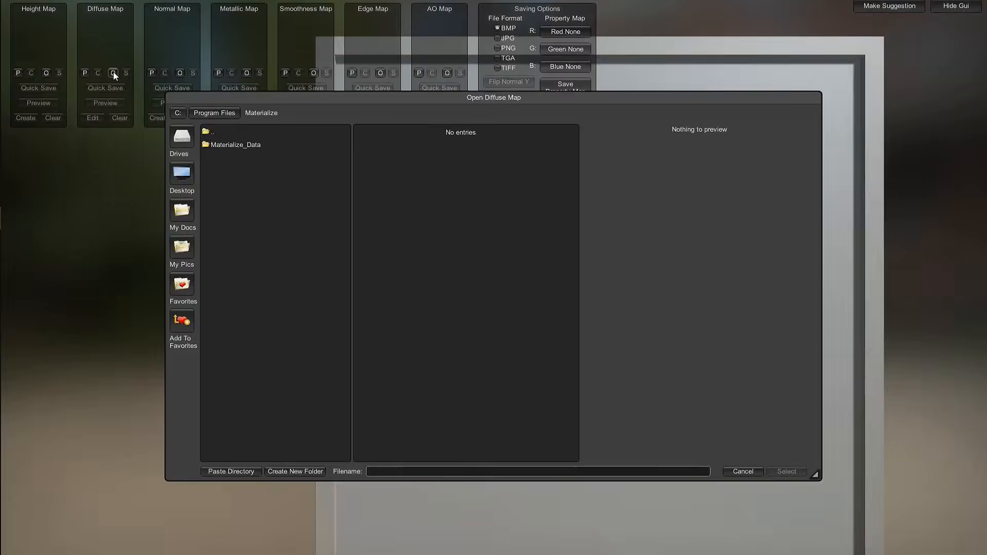
click(177, 176)
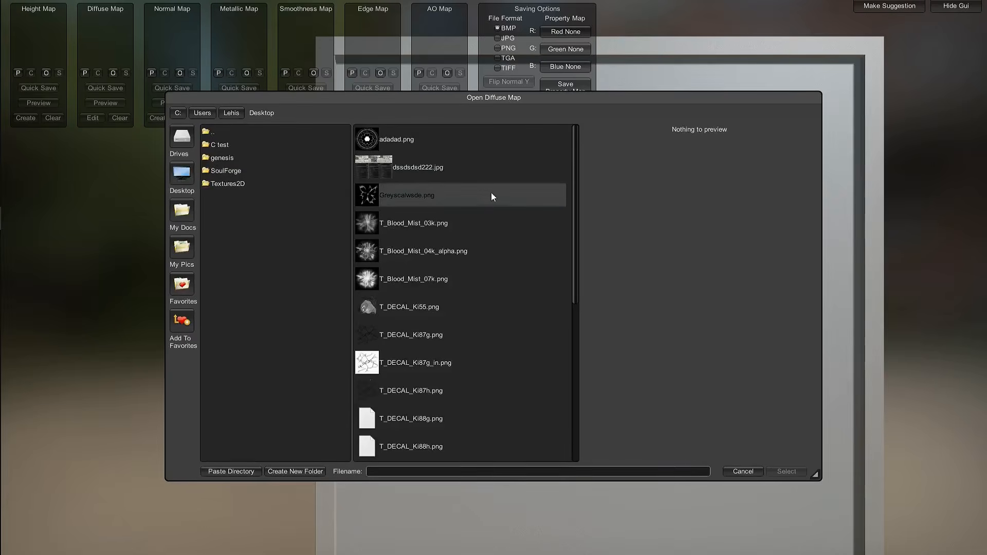
double_click(387, 361)
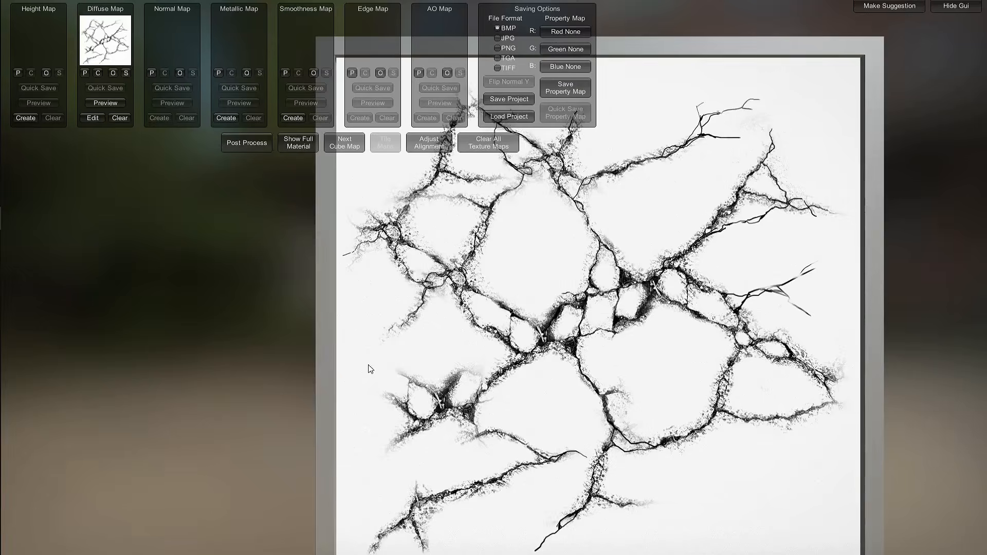
Create a height map from the diffuse, tuning the frequency weight and contrast equalizers and final contrast
click(25, 118)
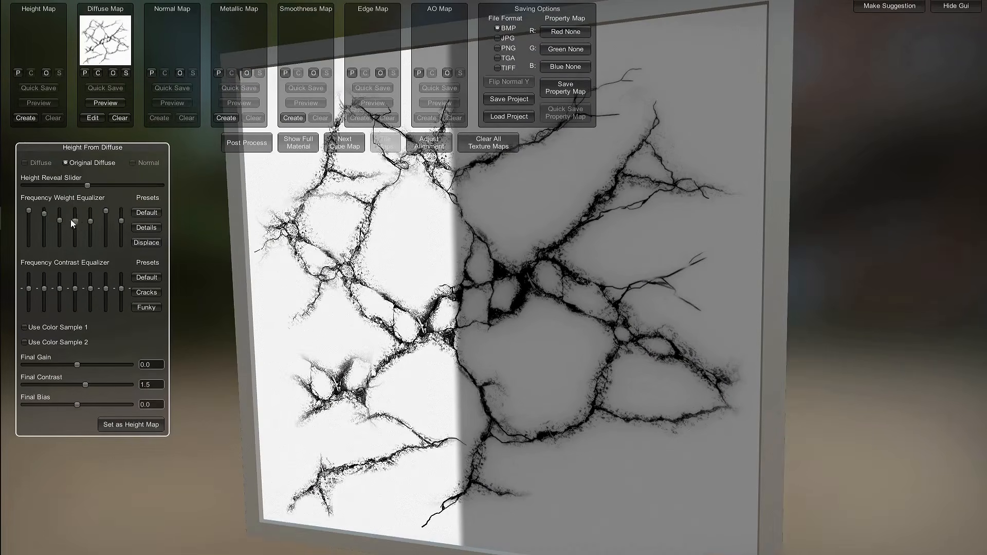
drag(45, 230, 45, 221)
drag(29, 211, 29, 229)
drag(123, 292, 106, 291)
drag(75, 289, 75, 293)
drag(60, 289, 44, 291)
drag(28, 289, 29, 287)
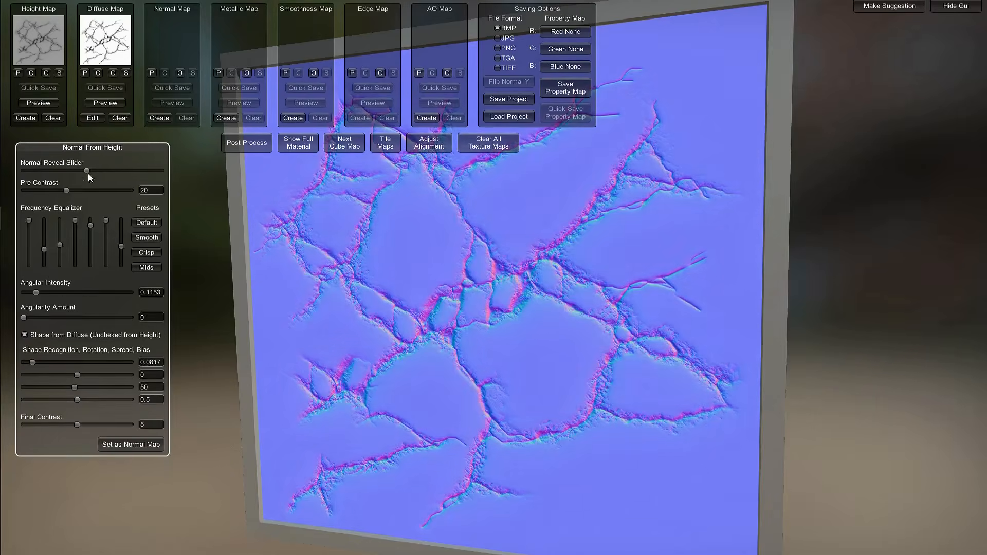
drag(76, 375, 72, 375)
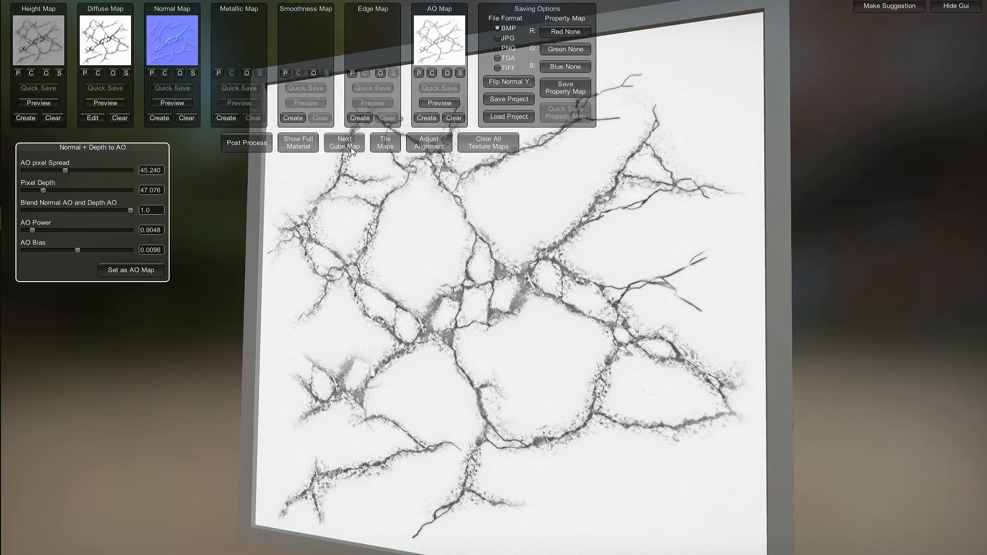
Show the full material preview and rotate it to inspect the cracks
click(297, 147)
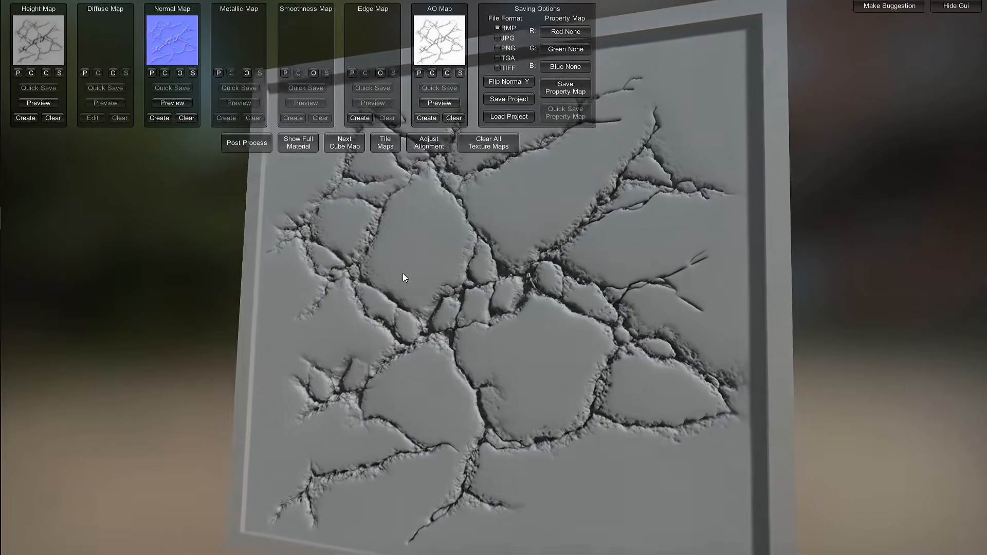
drag(403, 273, 536, 313)
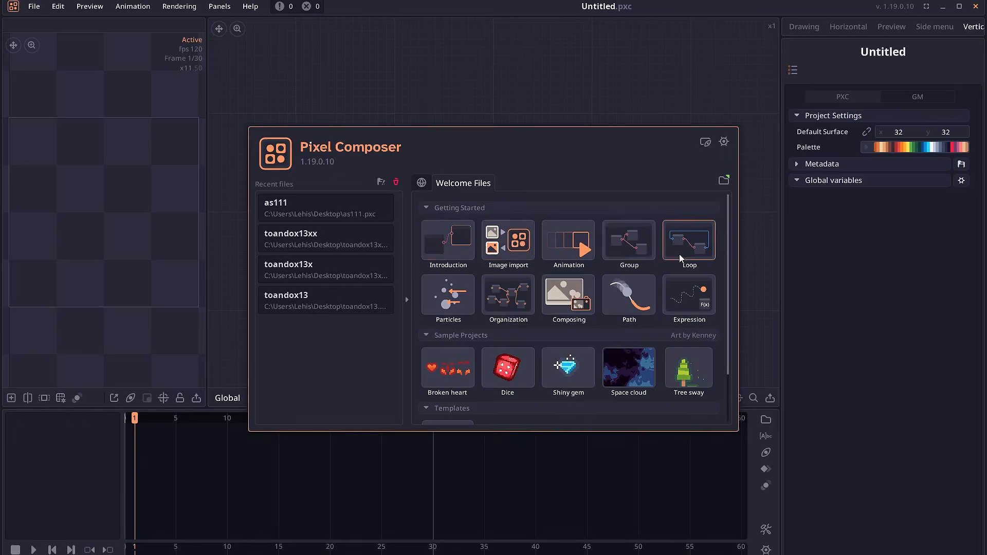
Open the Introduction example and examine its basic control instructions
click(447, 251)
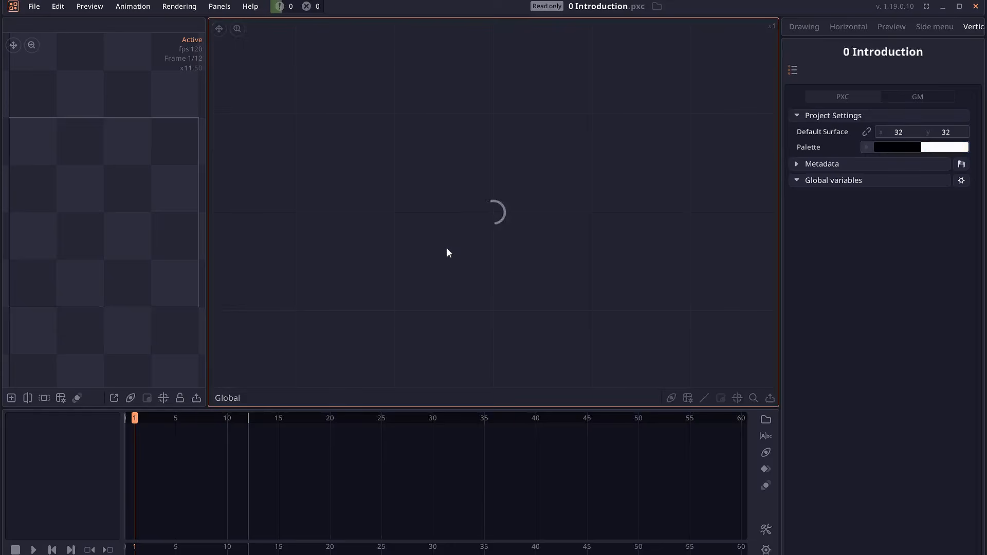
scroll(384, 175, down, 4)
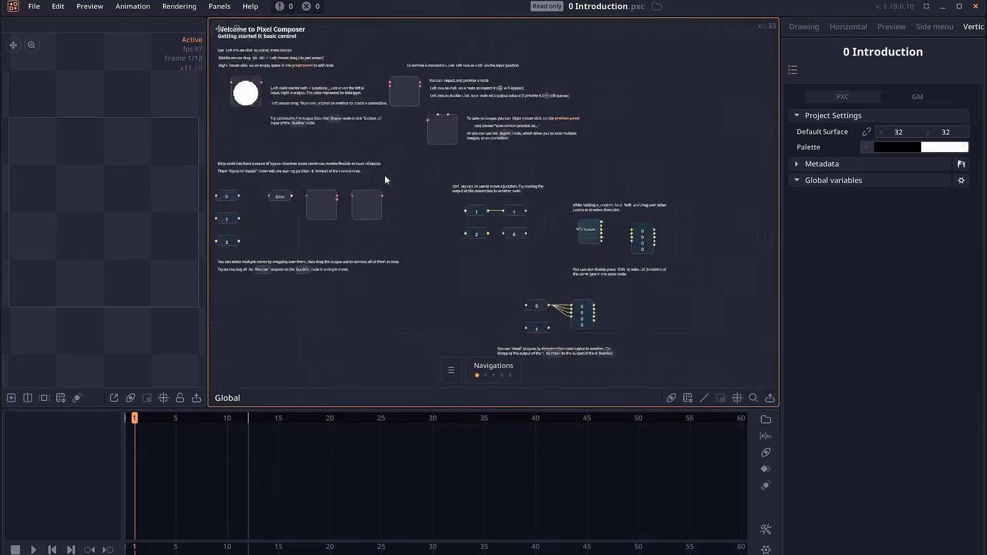
drag(420, 172, 501, 239)
scroll(412, 182, up, 3)
drag(438, 130, 532, 184)
scroll(521, 178, up, 2)
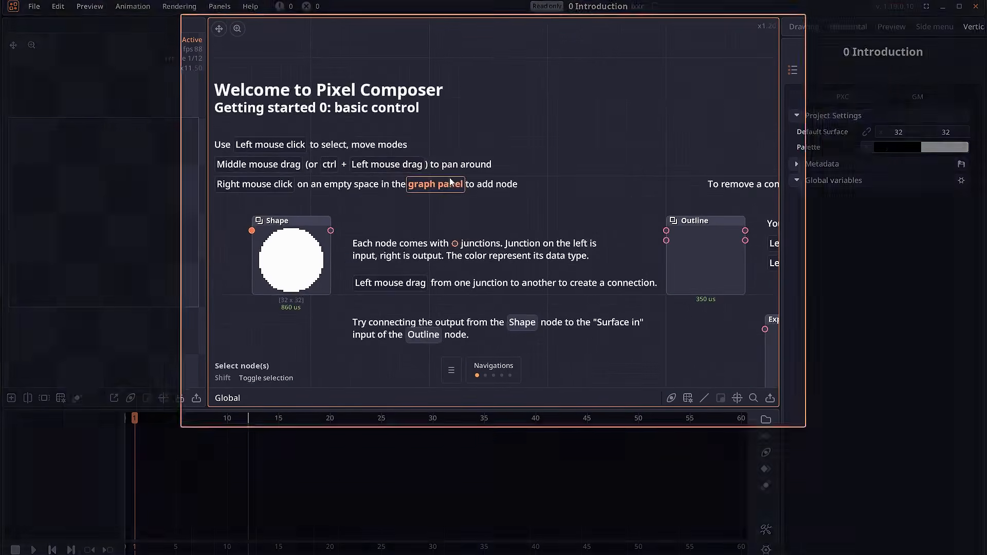
drag(460, 177, 514, 172)
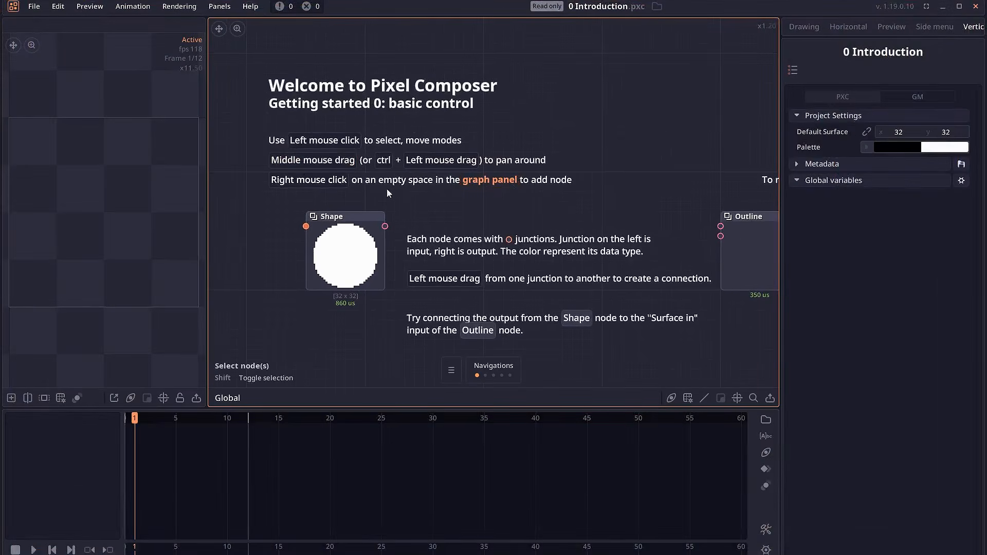
scroll(448, 215, down, 2)
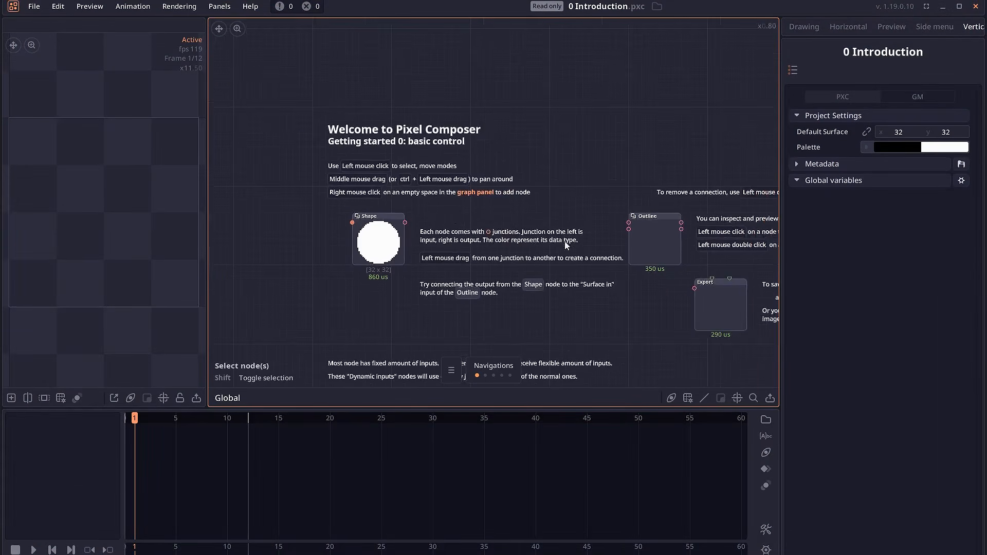
Leaf through the tutorial pages and open the Image import example to read its pages
click(485, 375)
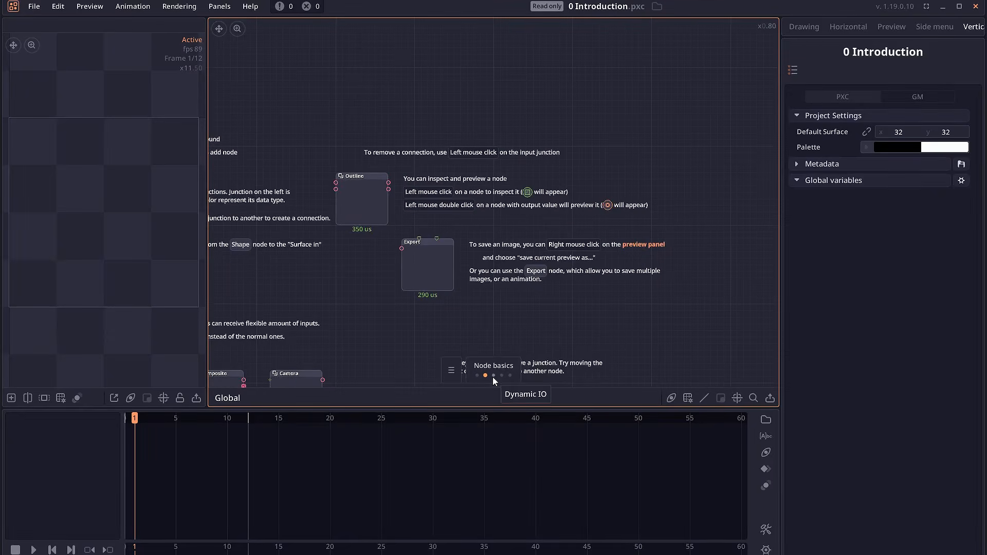
click(493, 378)
click(439, 375)
click(501, 239)
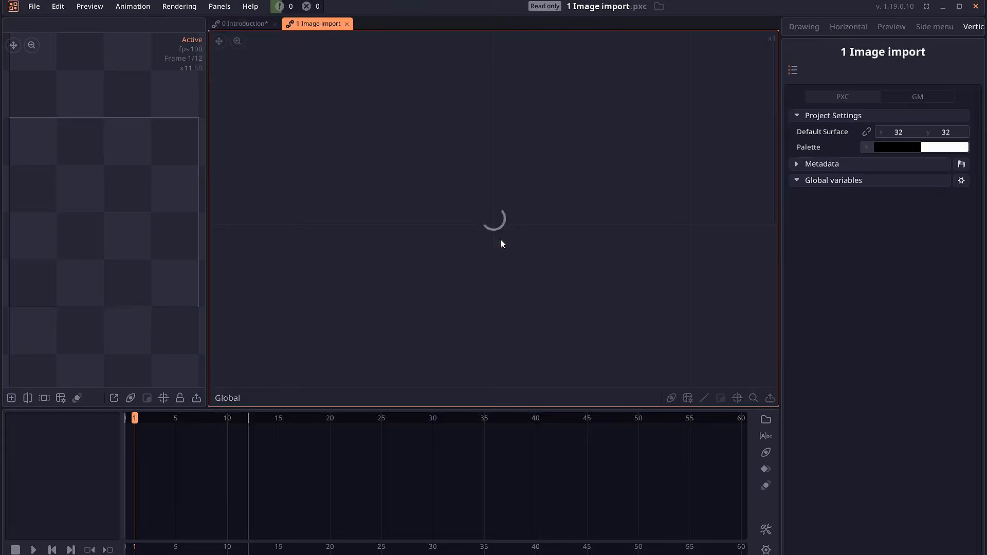
click(490, 376)
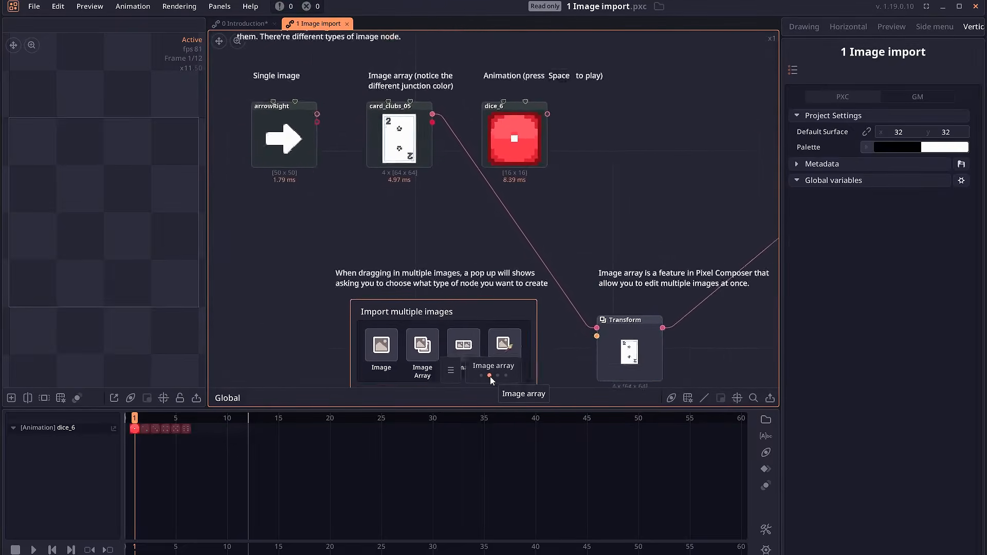
click(498, 376)
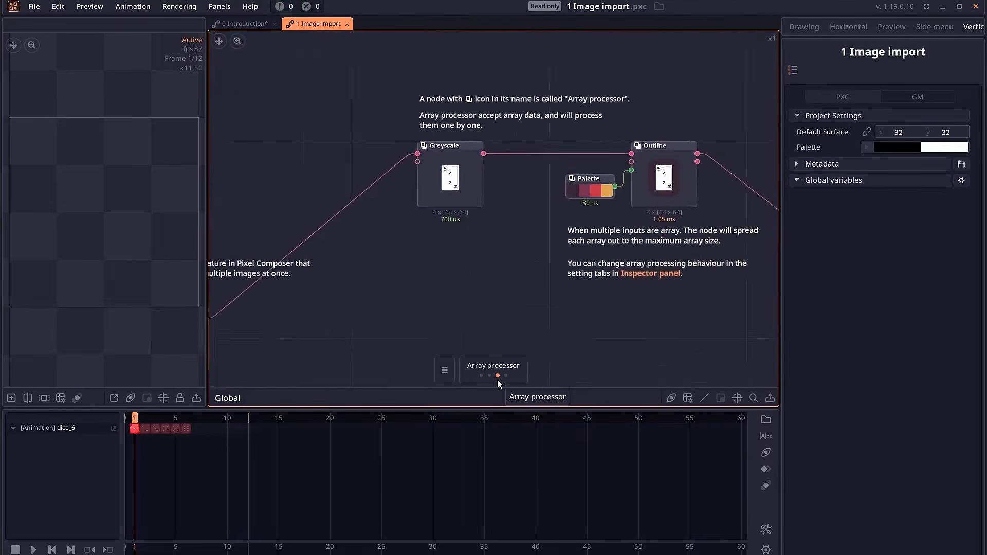
click(506, 376)
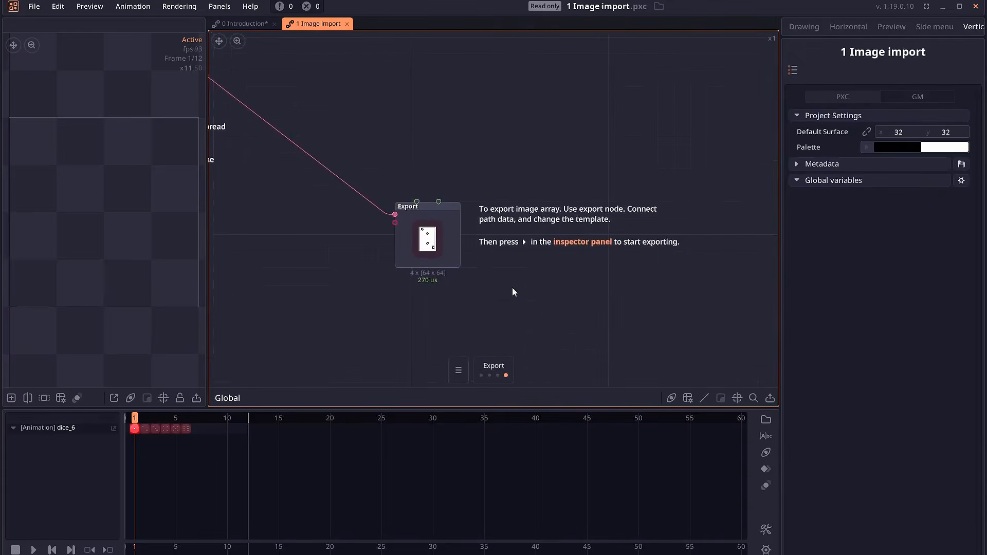
Open the Shiny gem sample project from the welcome files
click(460, 373)
scroll(543, 255, down, 1)
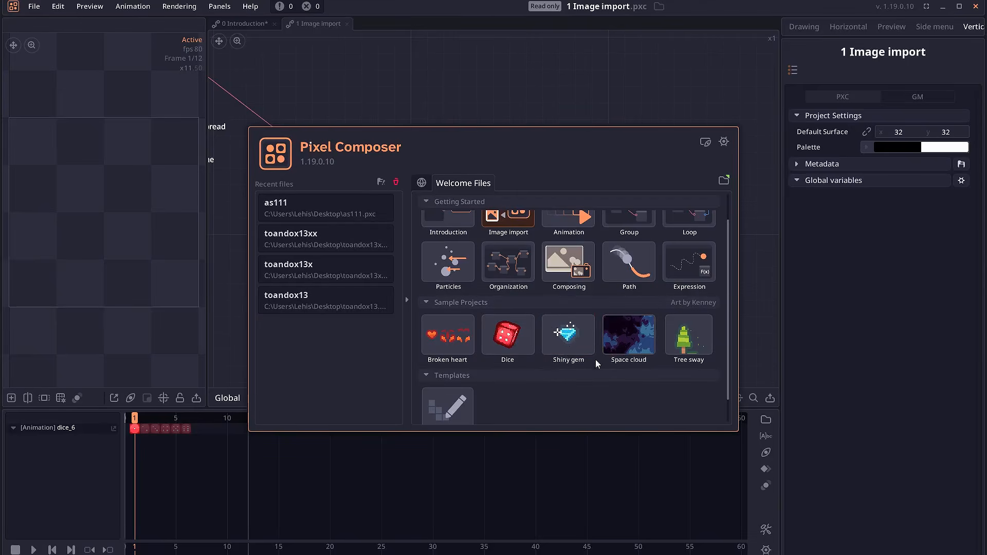
click(569, 336)
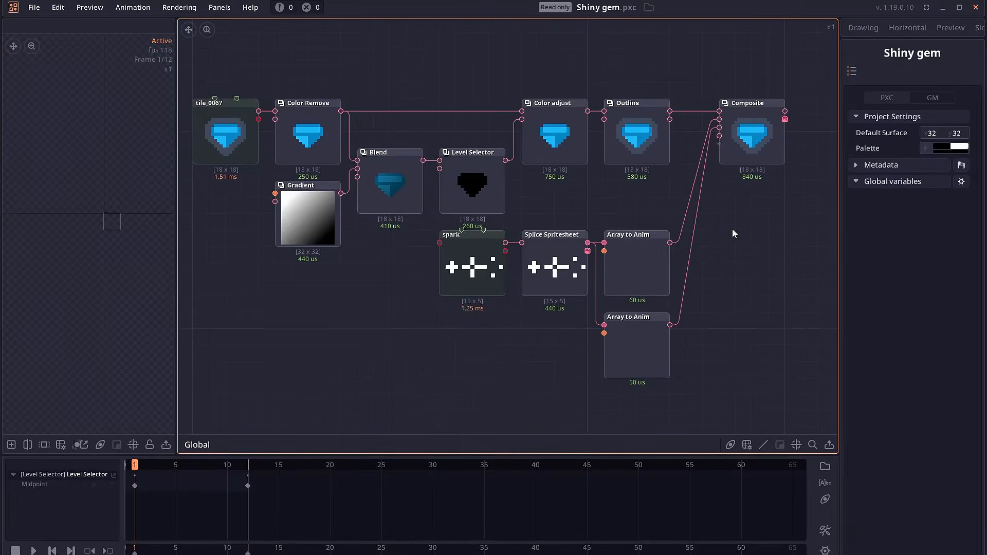
Play the animation and attach a new Color Adjust node to the Composite output
key(space)
drag(731, 182, 600, 232)
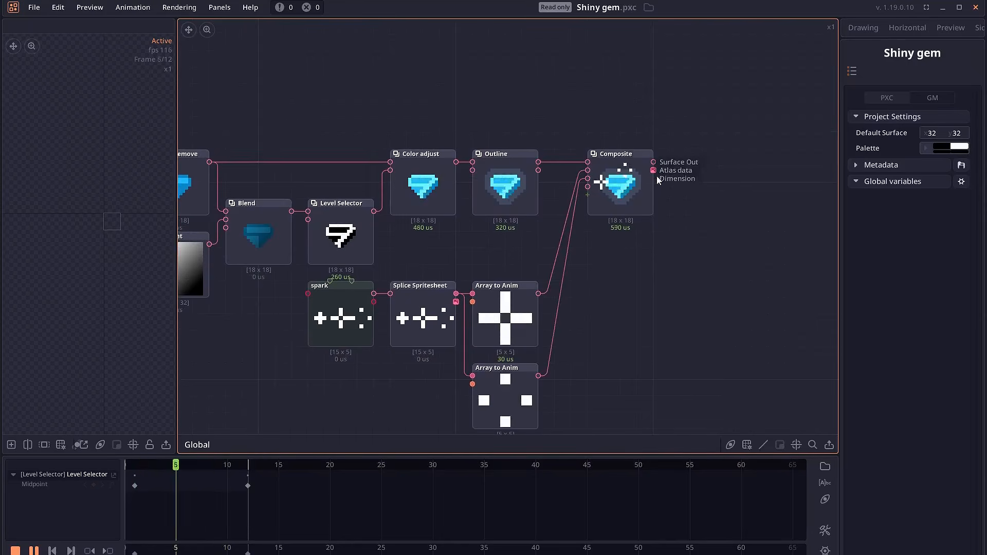
drag(715, 200, 667, 195)
drag(606, 157, 672, 194)
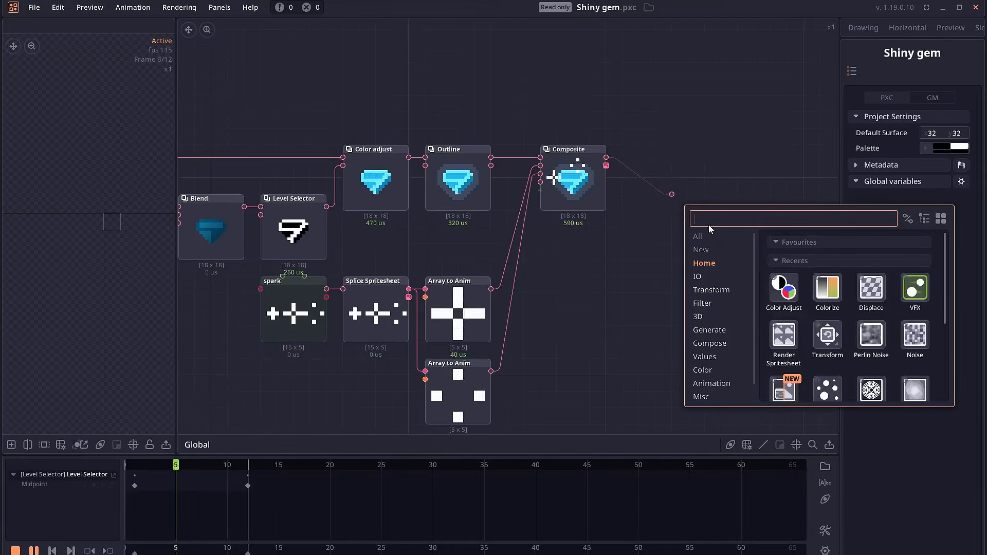
click(784, 288)
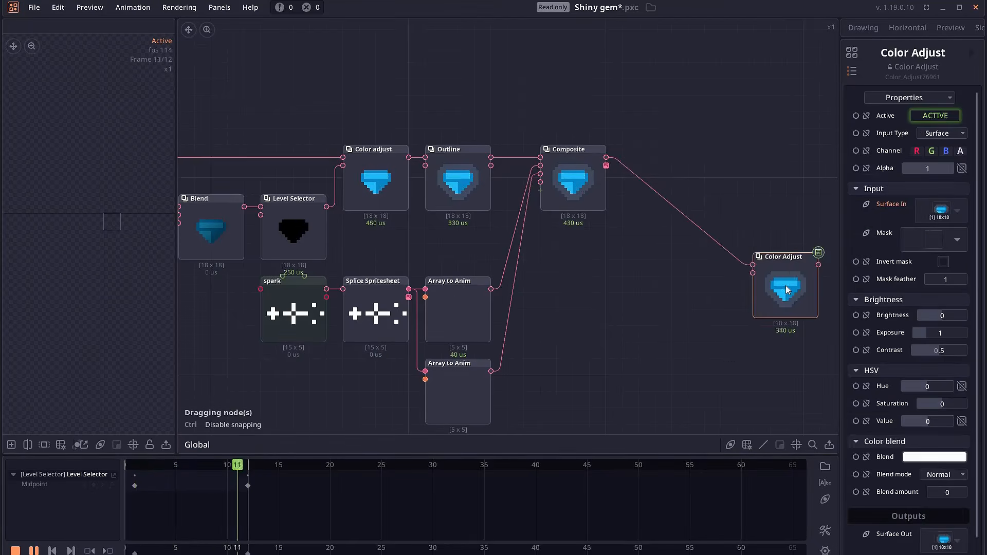
Move the Color Adjust node and recolor the gem gold with hue -0.42, saturation 0.11 and brightness -0.04
drag(788, 289, 724, 248)
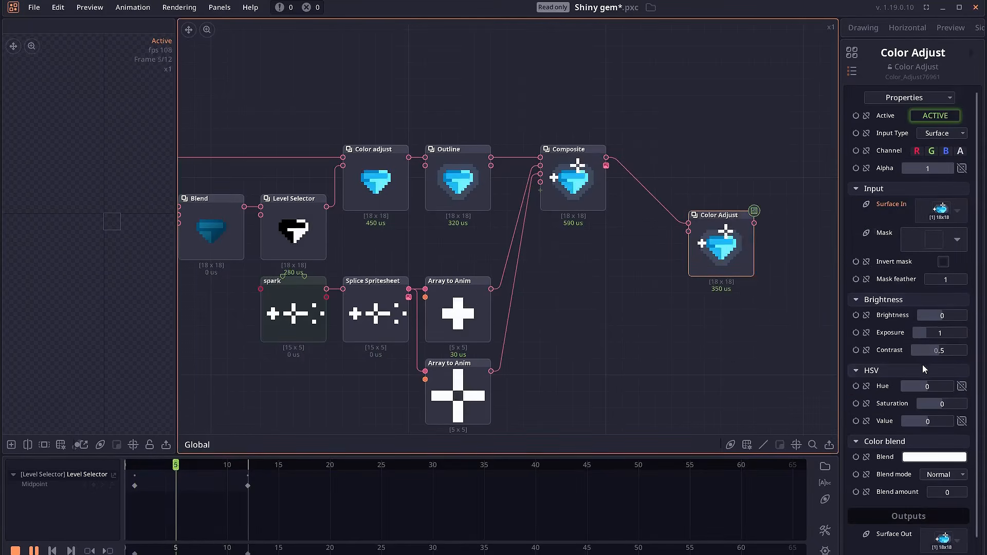
drag(933, 386, 950, 404)
drag(948, 316, 932, 317)
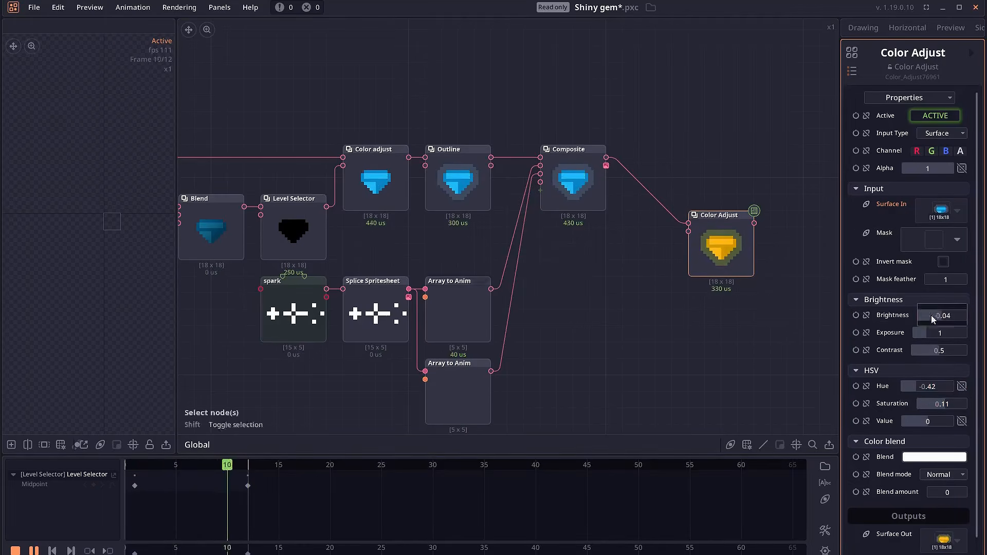
Stop playback and start a new empty untitled project
scroll(656, 303, down, 2)
drag(638, 300, 714, 287)
scroll(673, 289, up, 1)
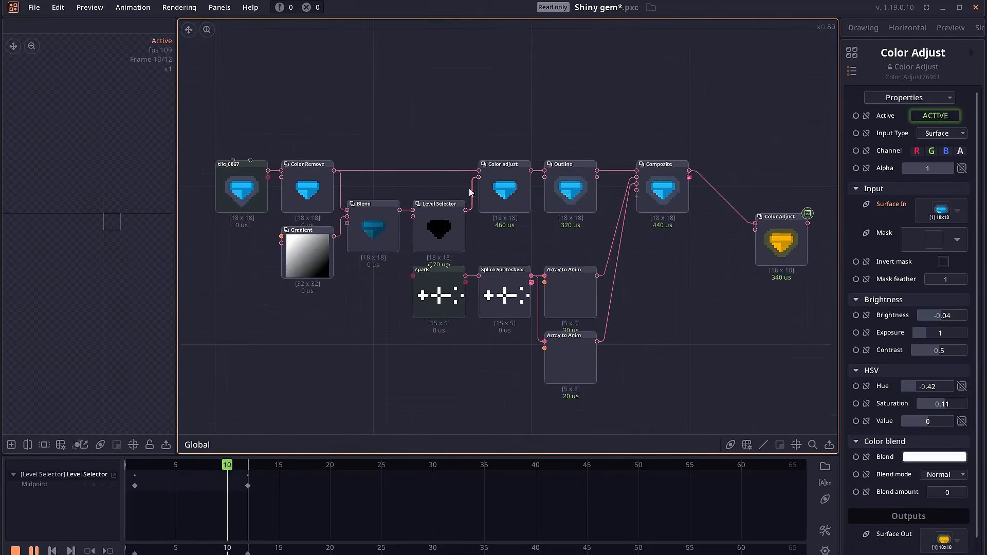
key(space)
key(ctrl+q)
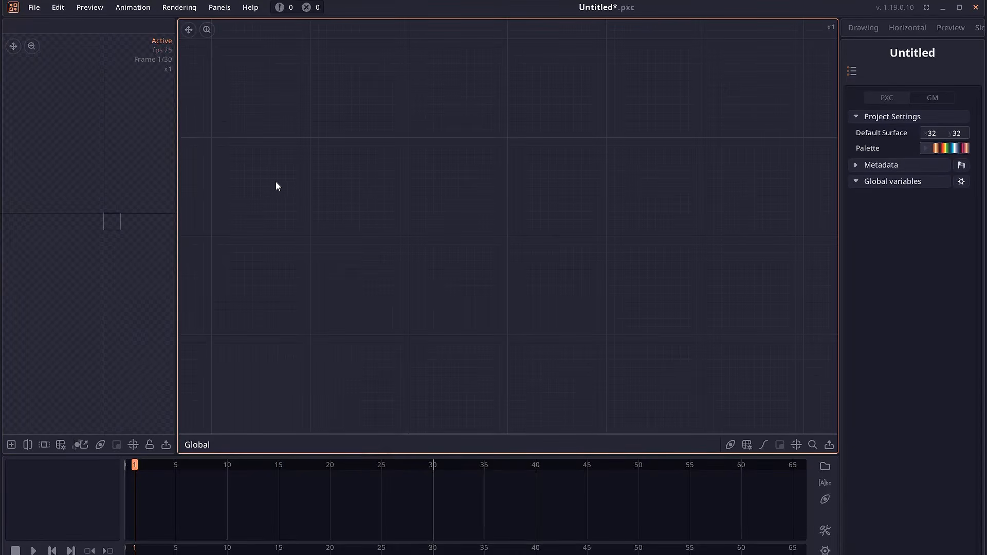
Add a Draw Shape node to the empty graph by searching for shape
right_click(280, 183)
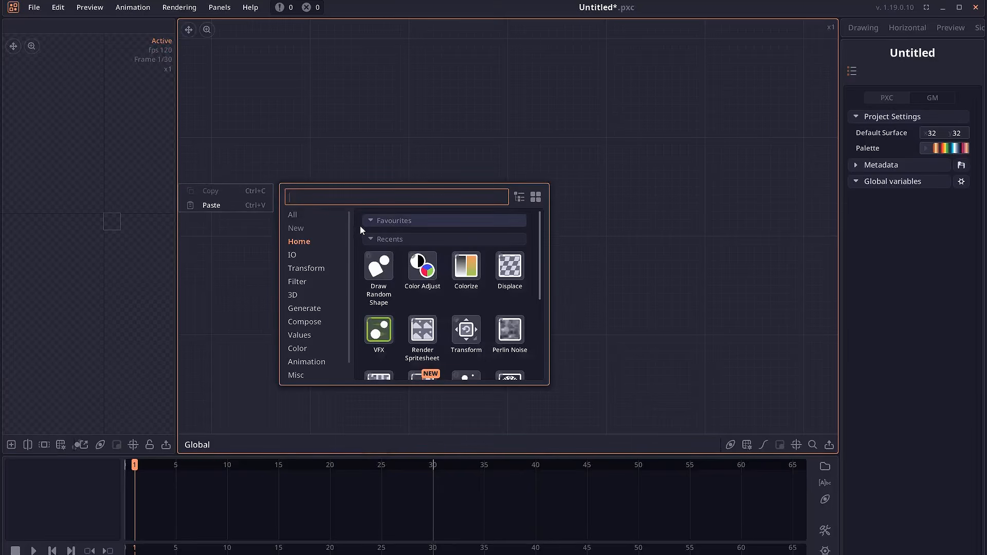
text(shape)
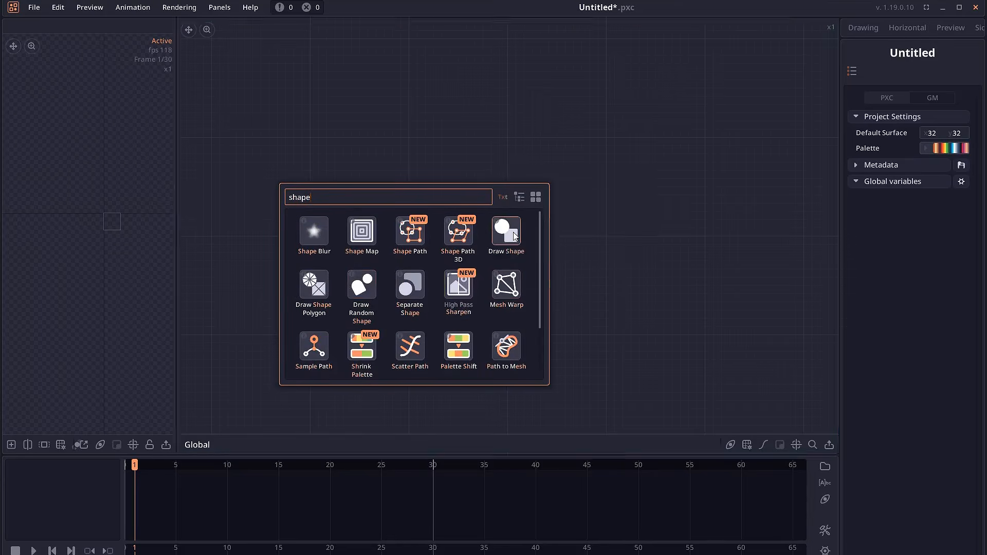
click(518, 238)
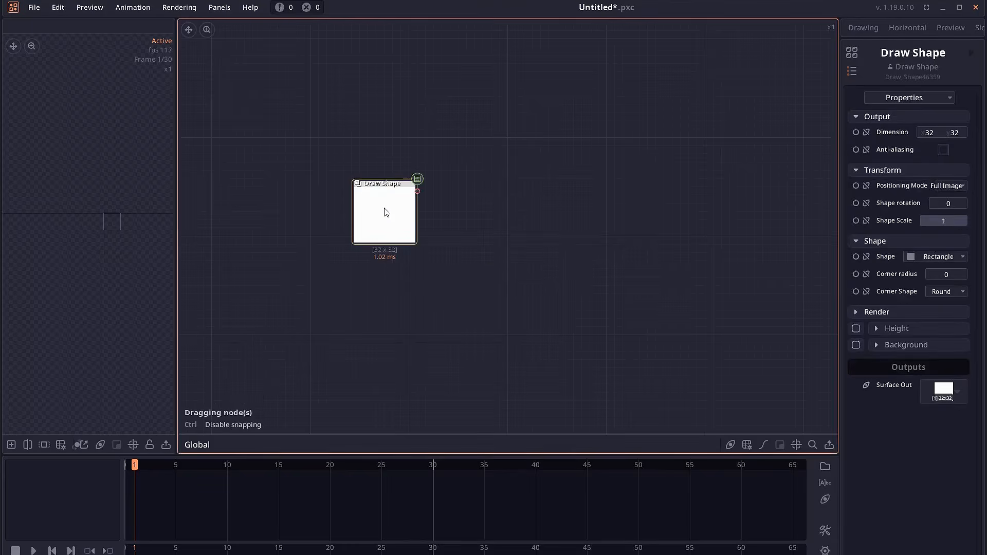
Change the Draw Shape node's shape to a Star
click(937, 258)
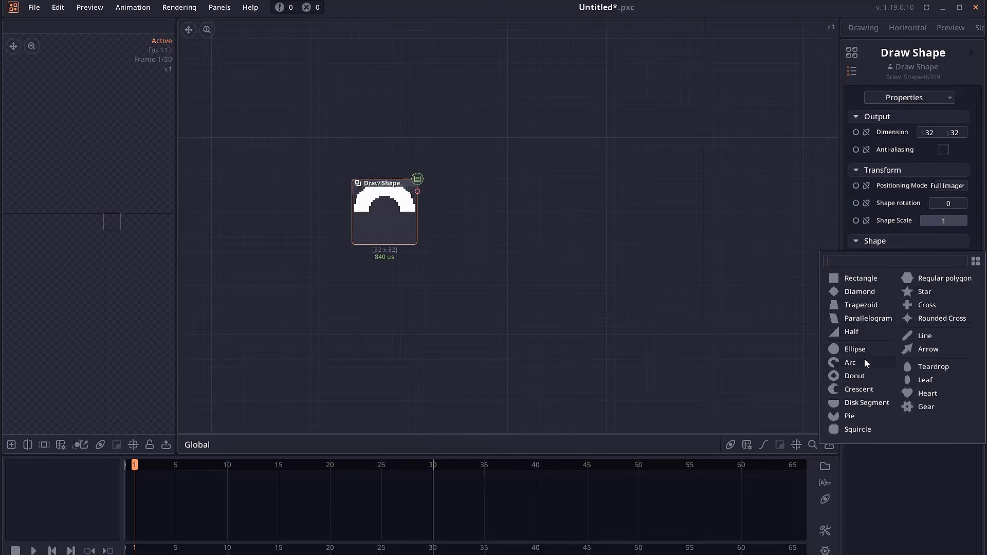
click(931, 292)
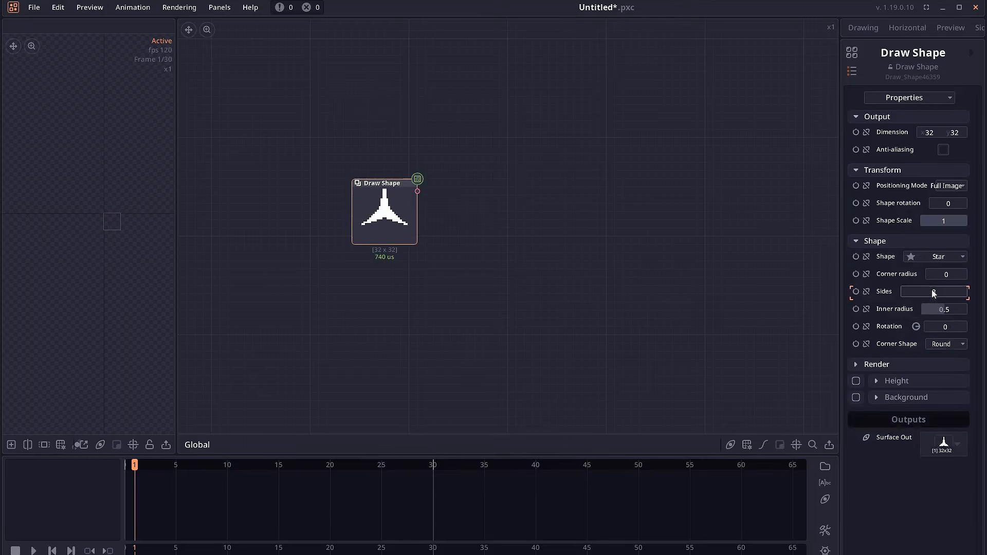
click(399, 219)
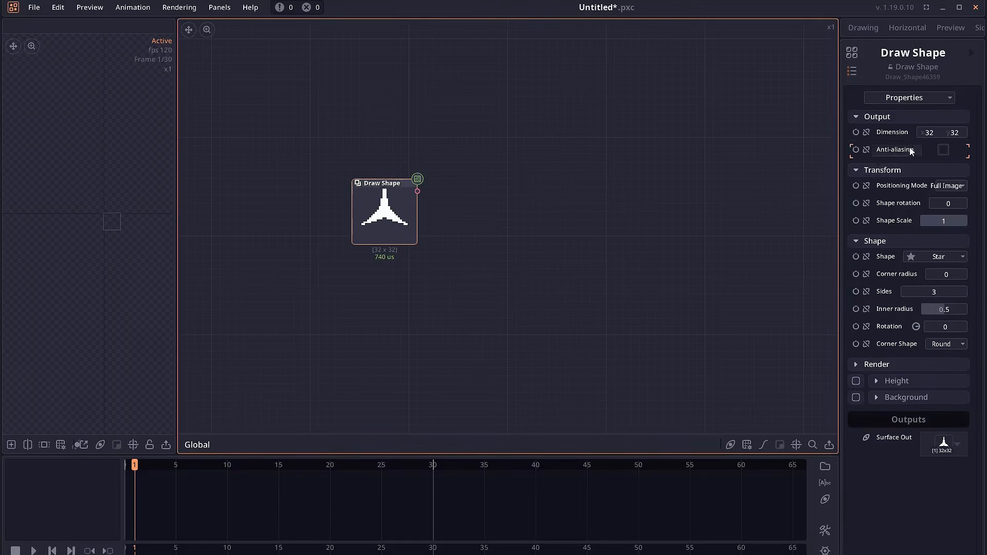
Set the Draw Shape output dimension to 512 x 512 and reposition the node
click(929, 133)
text(512)
click(953, 134)
text(5)
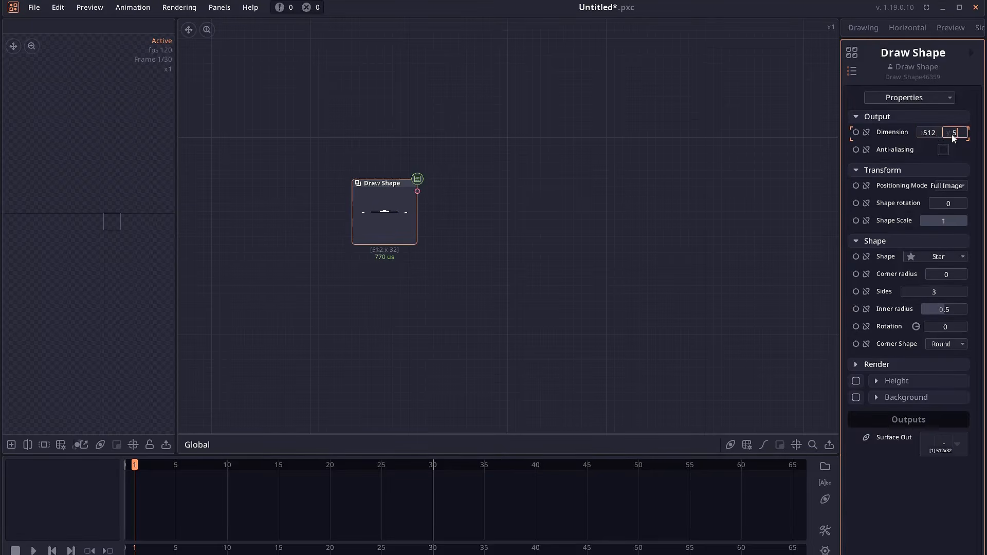
key(Return)
drag(401, 223, 360, 248)
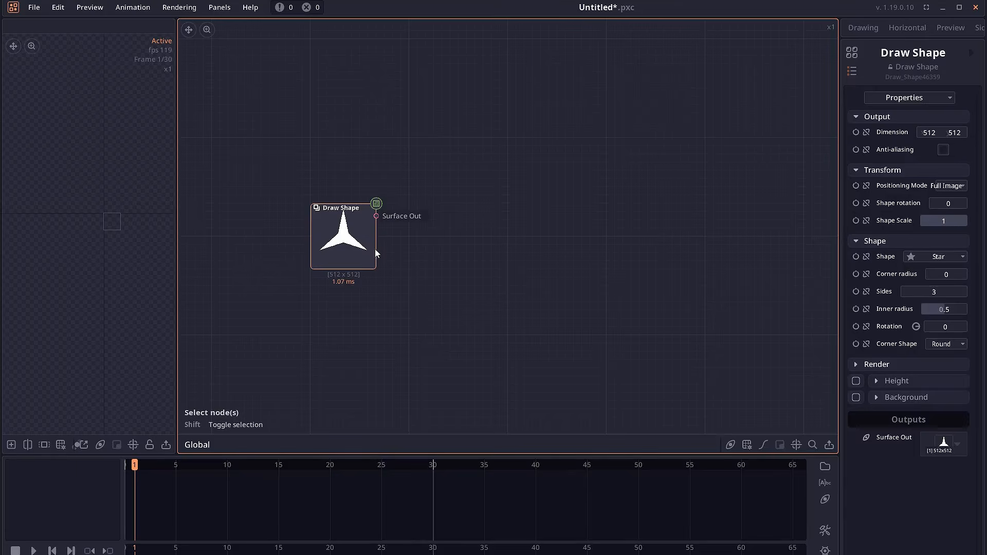
Add a Canvas node below the shape and pick orange as its drawing colour
right_click(481, 298)
text(draw)
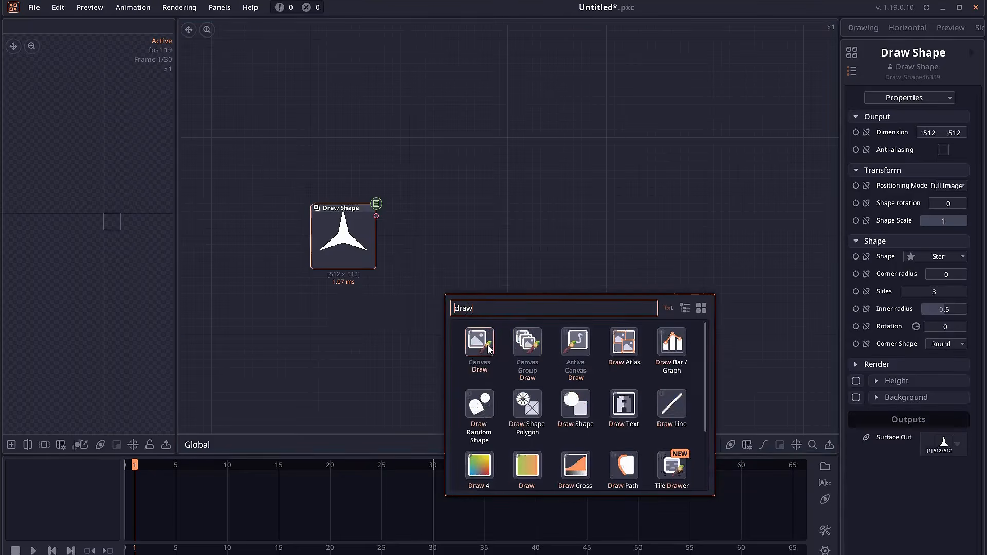
click(480, 342)
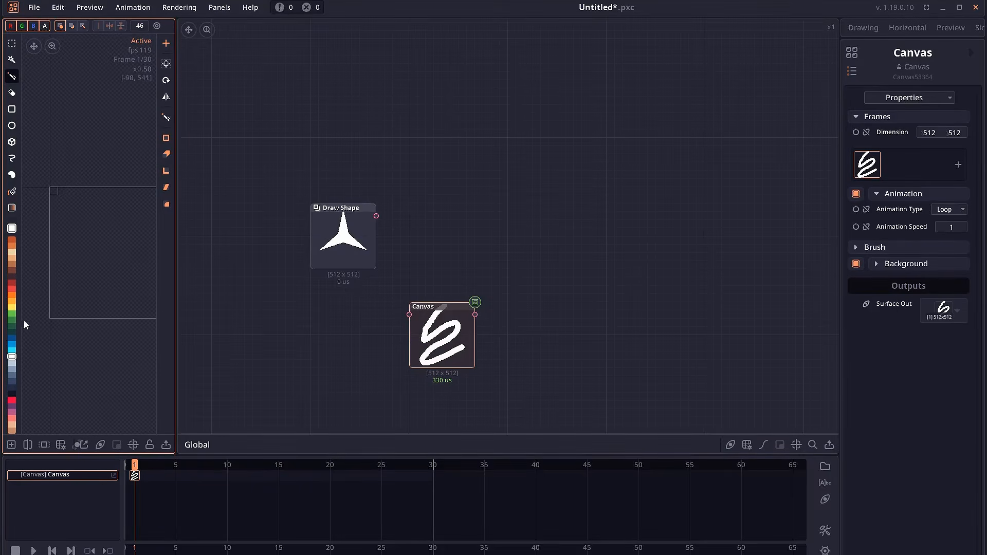
click(12, 295)
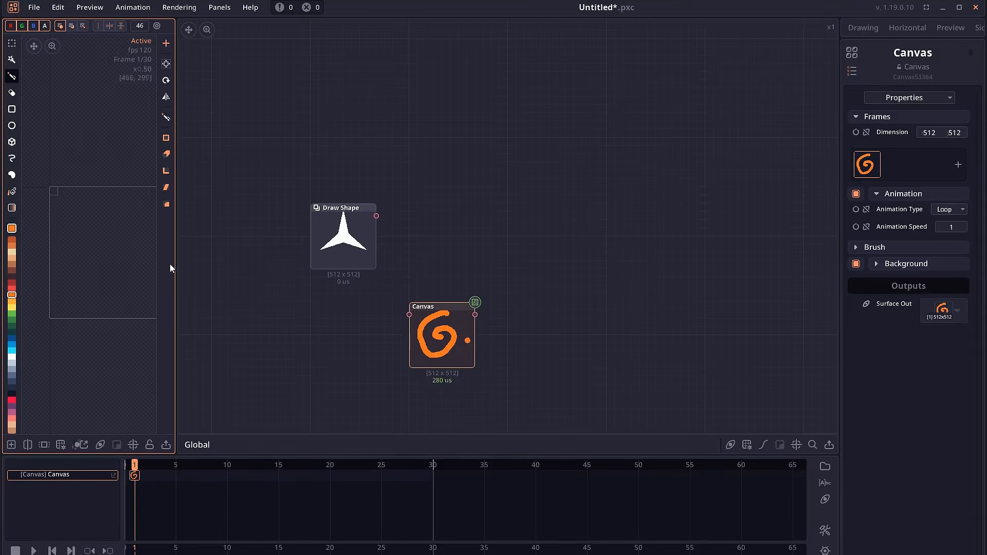
Add a Blend node fed by the Draw Shape output and connect the Canvas output to its second input
drag(473, 314, 375, 314)
scroll(399, 260, up, 3)
drag(370, 176, 515, 249)
text(blend)
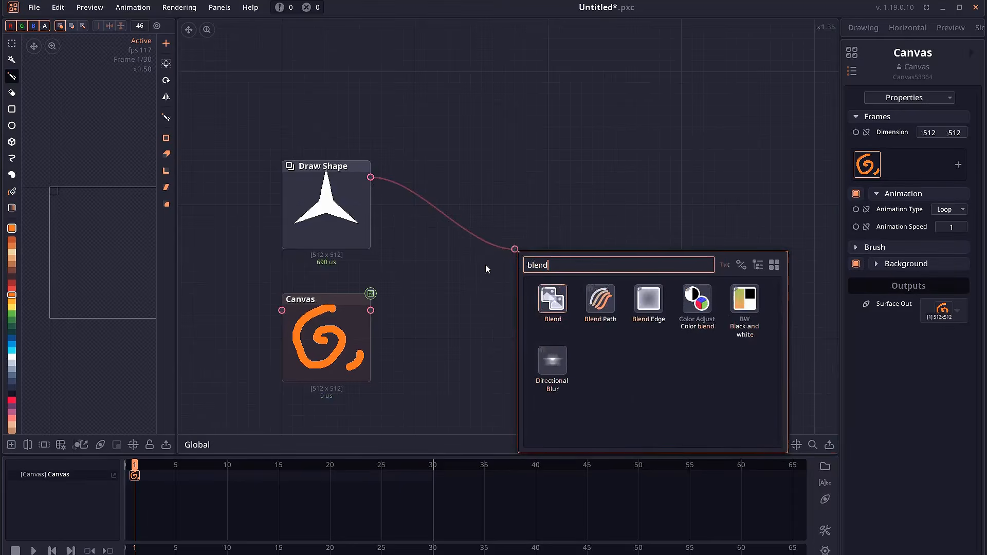
click(555, 309)
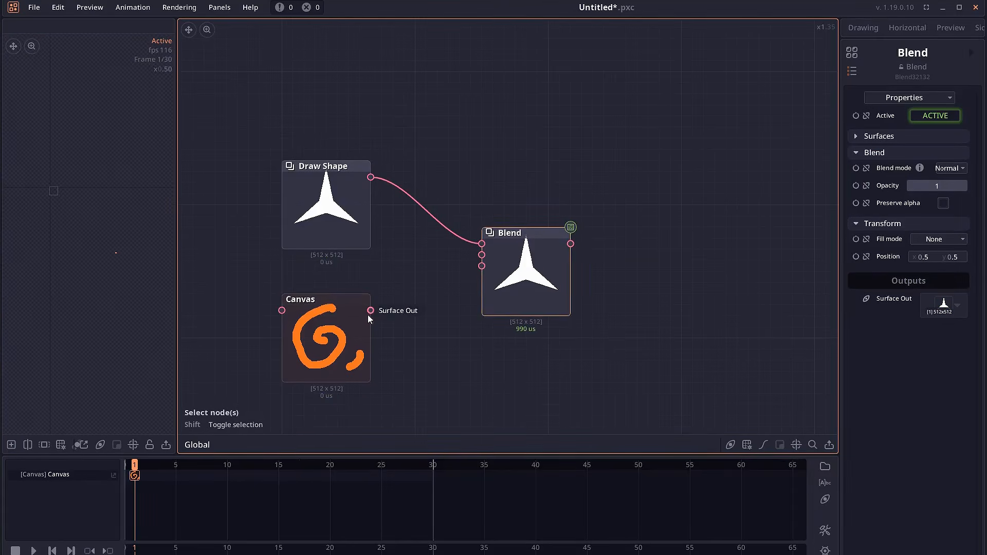
drag(371, 311, 482, 254)
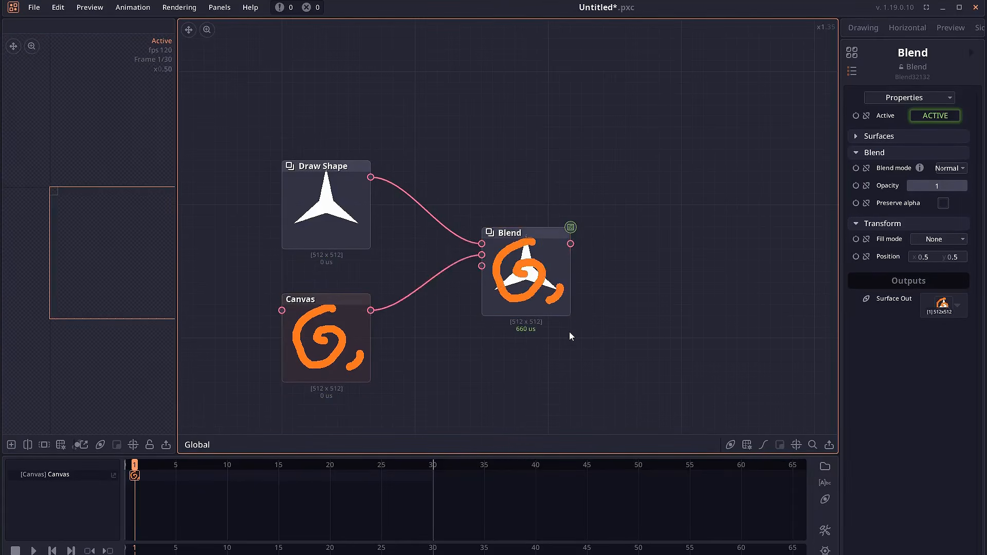
Add a Particle node connected to the Blend output
scroll(570, 332, down, 1)
drag(523, 305, 544, 277)
scroll(530, 289, up, 1)
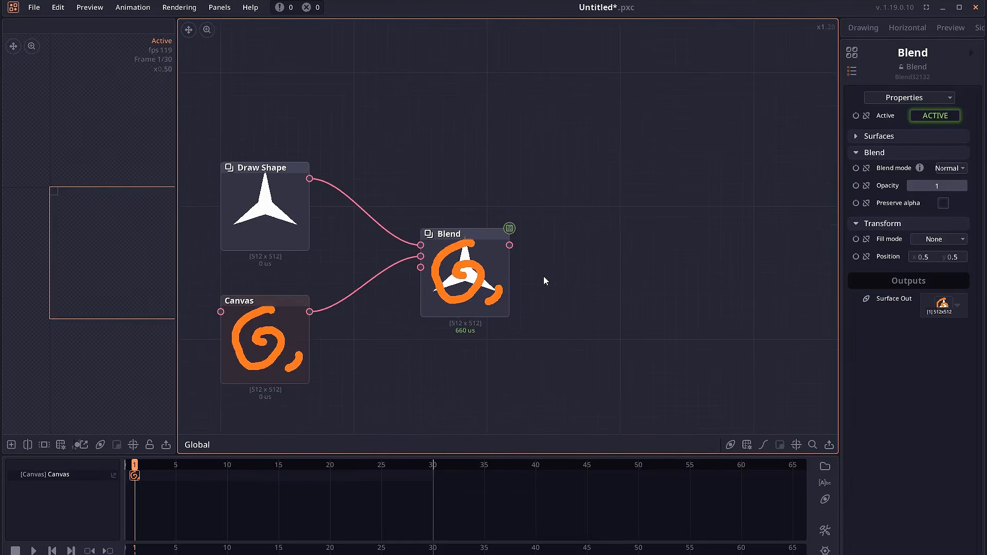
drag(510, 245, 610, 207)
text(part)
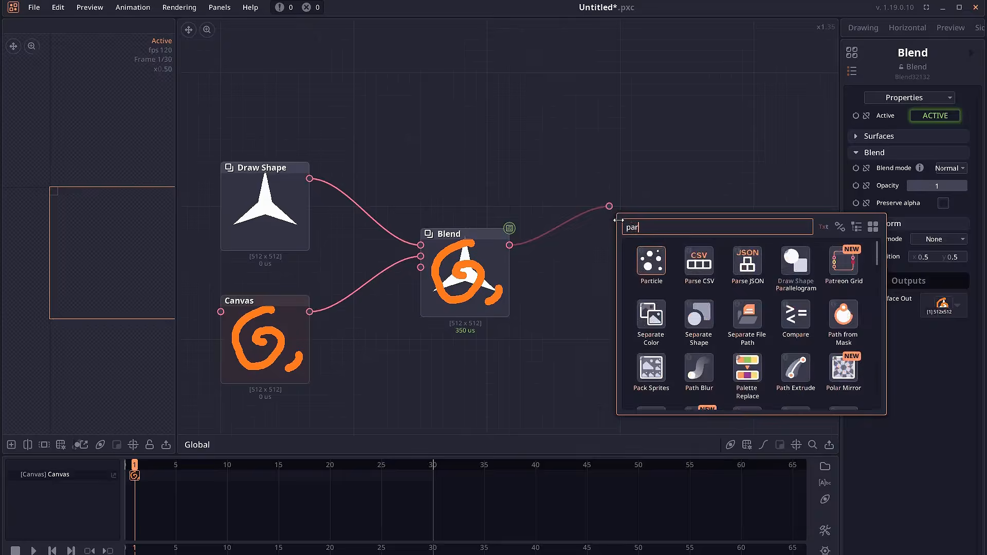
click(652, 262)
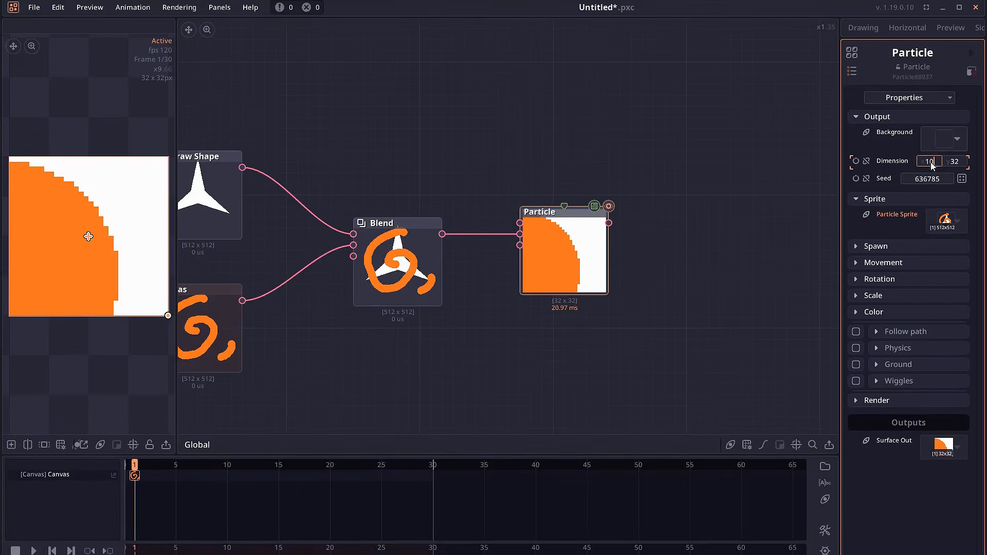
Set the Particle node's output dimension to 1024 x 1024
click(937, 165)
text(1024)
click(958, 162)
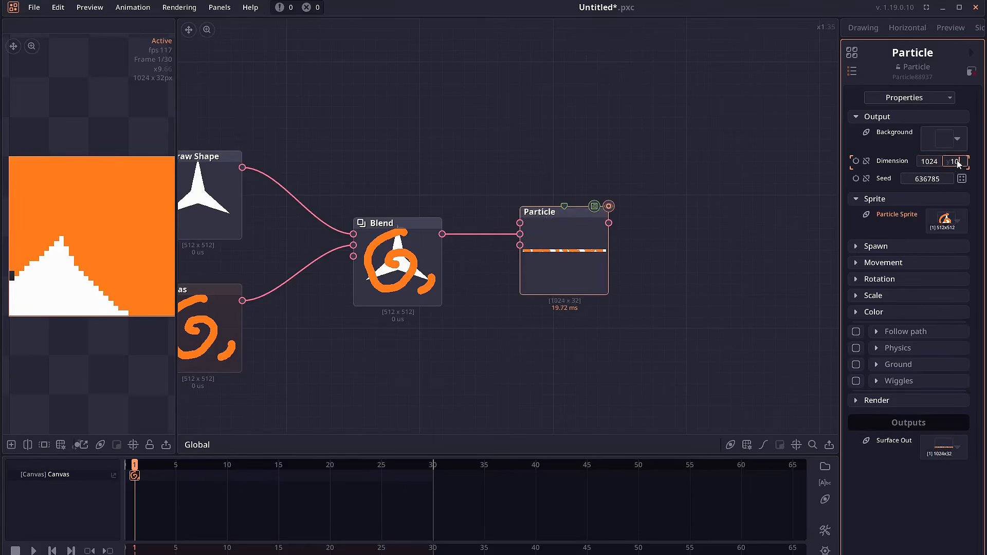
text(1024)
key(Return)
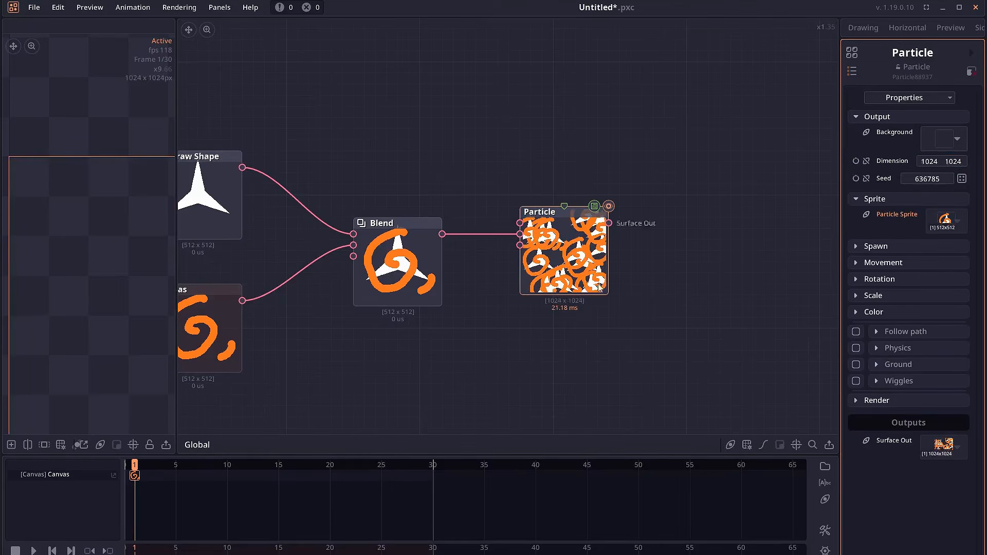
Play the animation and save the project
key(space)
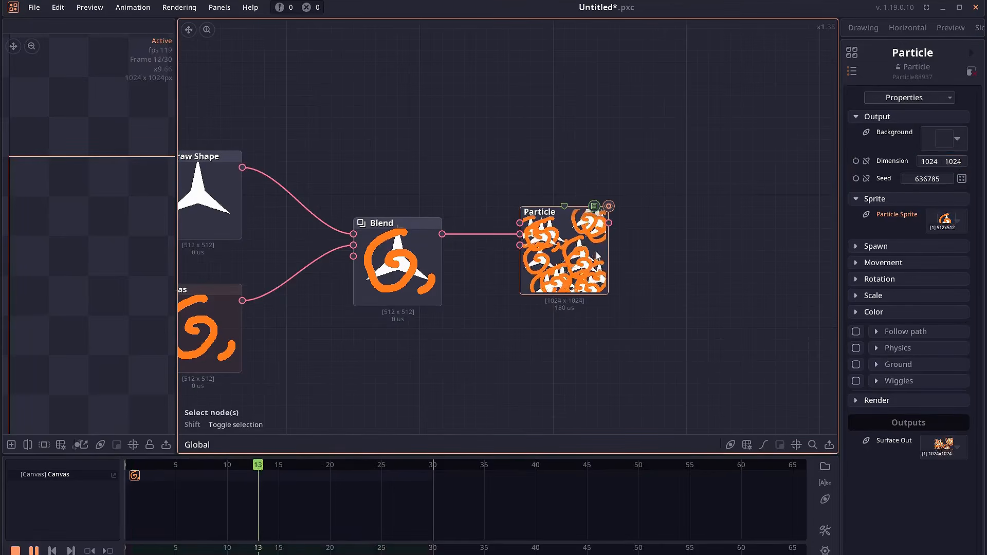
scroll(607, 263, down, 2)
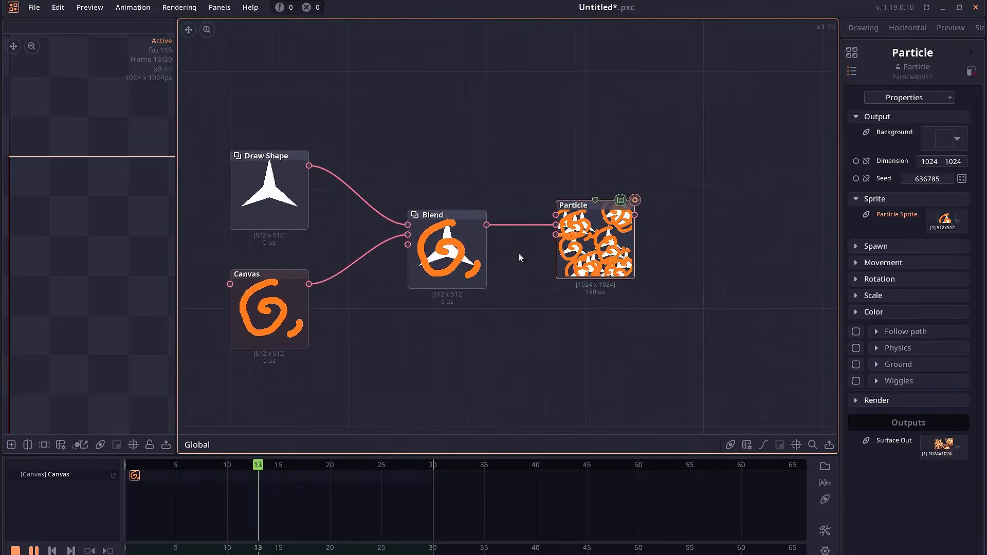
drag(670, 241, 654, 239)
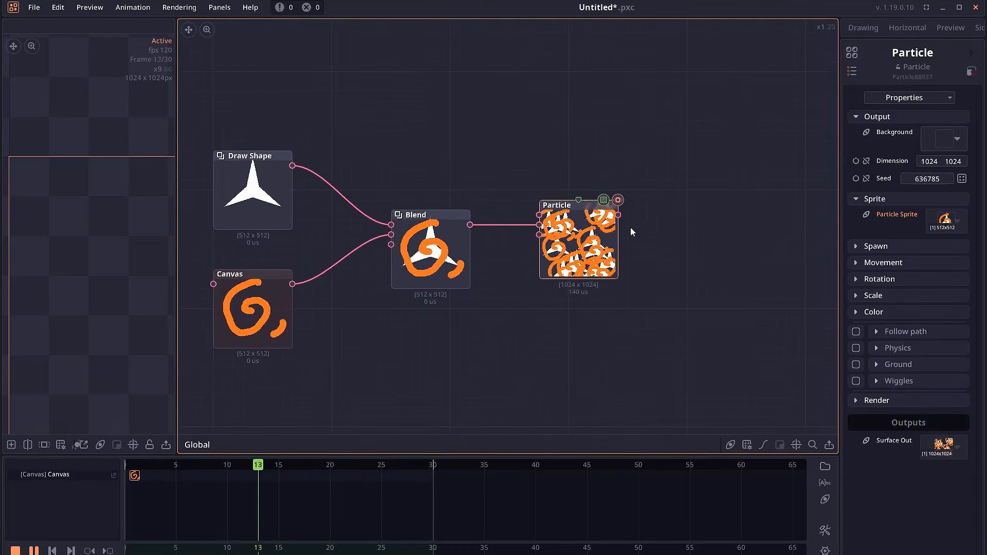
key(ctrl+s)
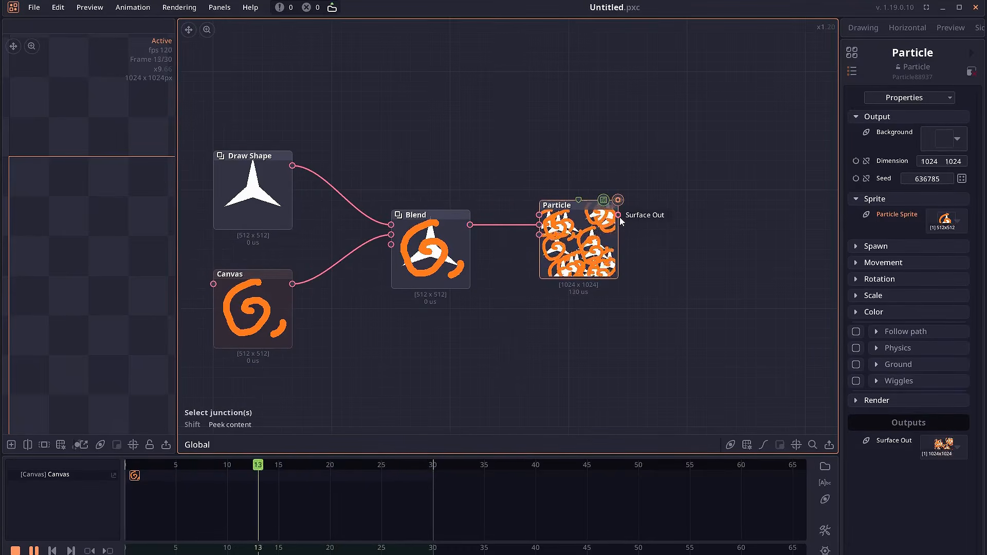
Add a Dissolve node connected to the Particle output
drag(619, 217, 698, 250)
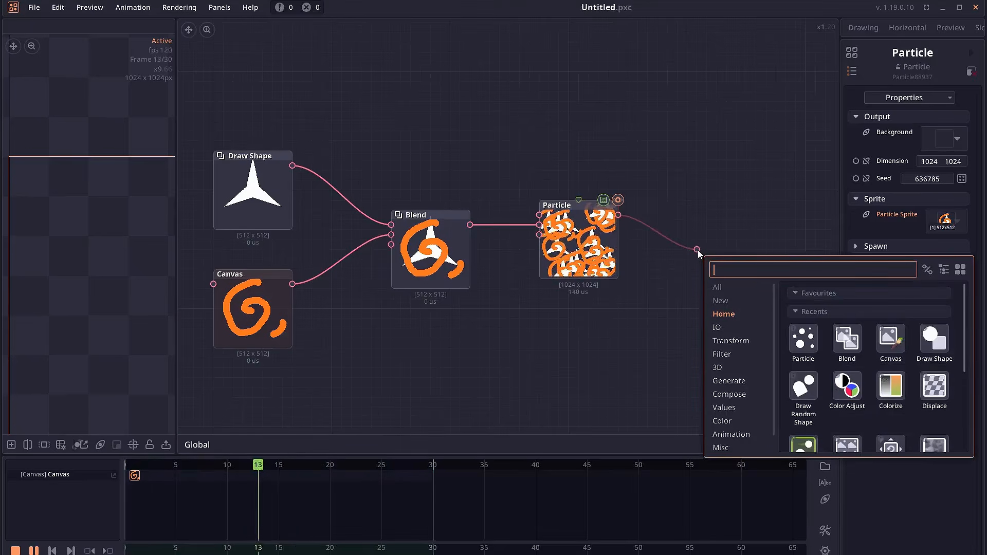
text(disol)
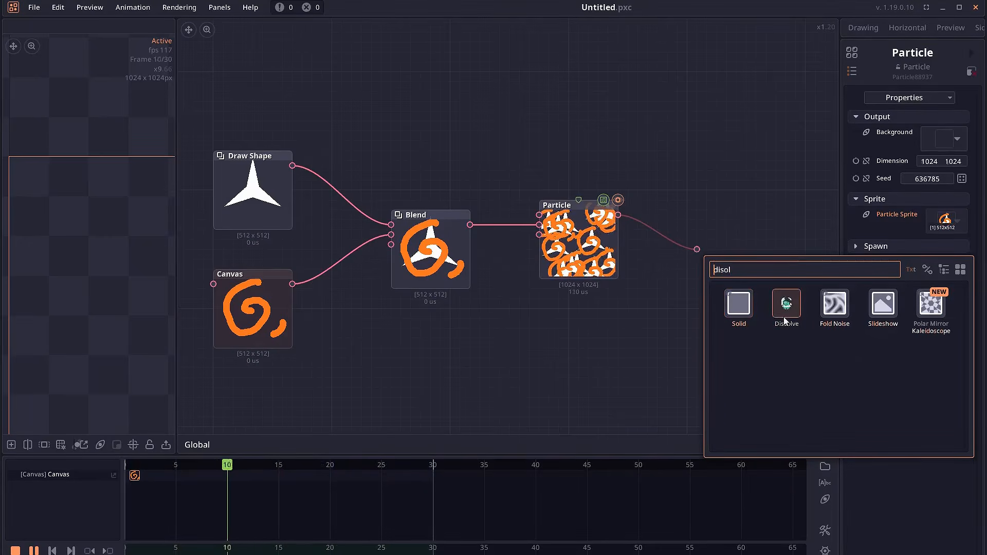
click(786, 306)
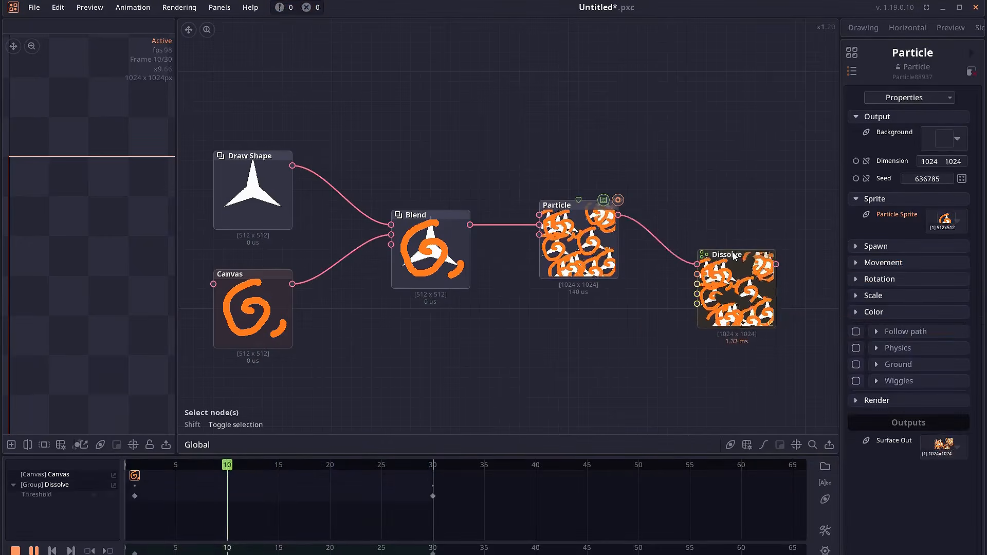
Move the Dissolve node and set its scale to 10 by 10
drag(734, 257, 705, 226)
drag(759, 281, 673, 275)
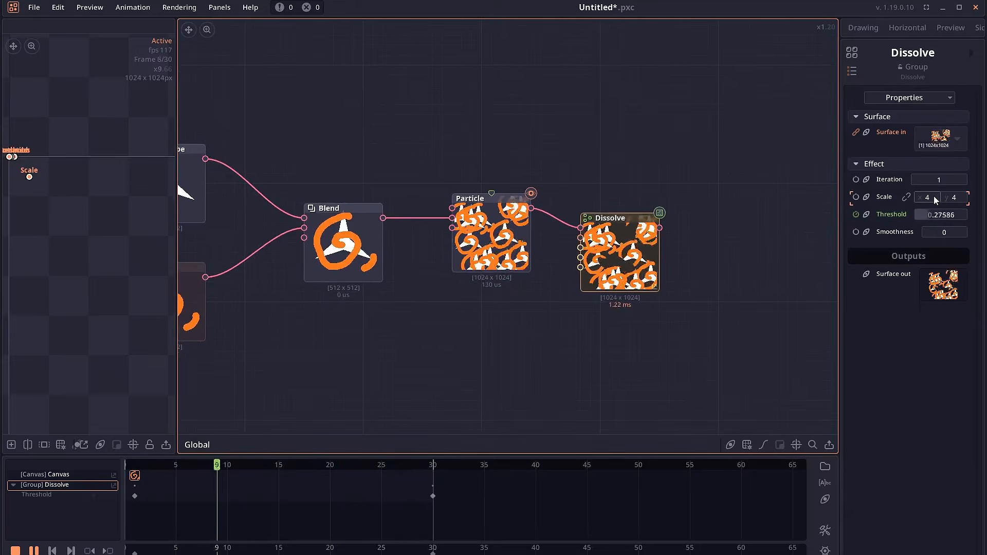
click(934, 198)
text(10)
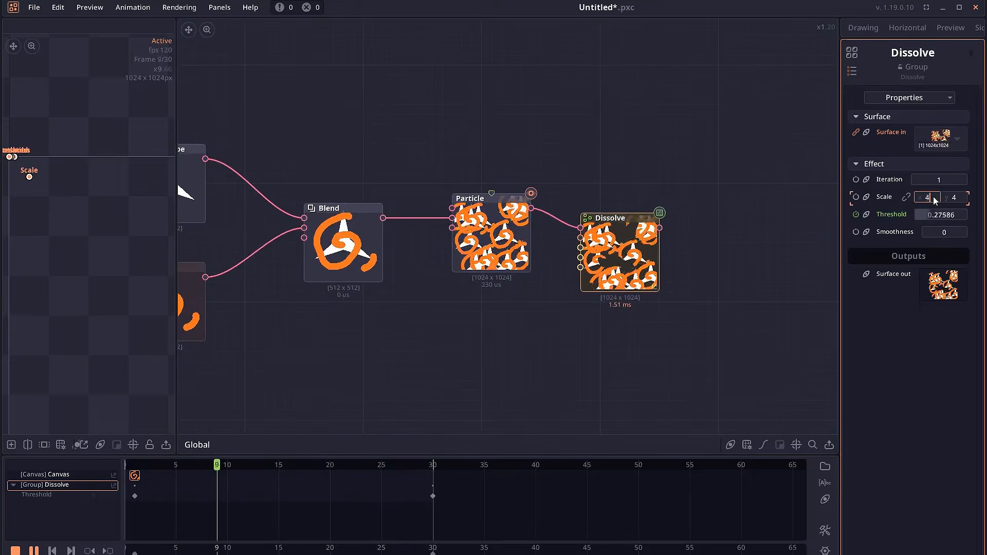
click(947, 199)
text(10)
key(Return)
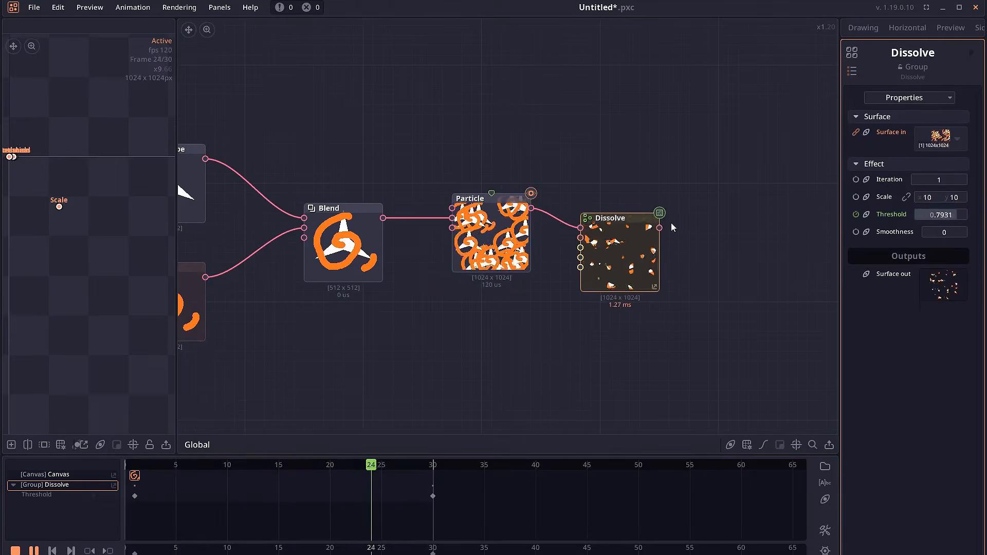
scroll(673, 228, down, 3)
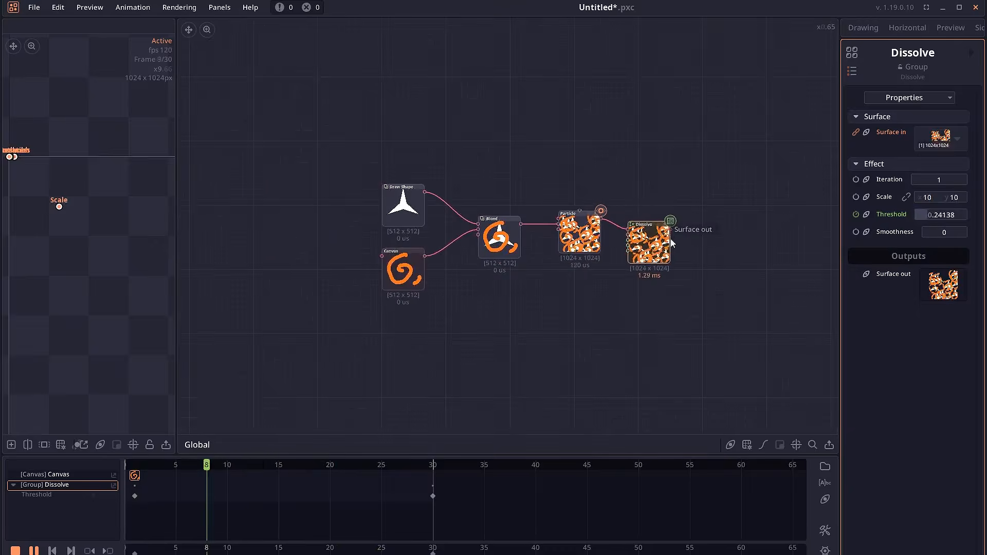
click(671, 241)
scroll(672, 245, up, 2)
scroll(535, 255, up, 2)
scroll(523, 249, down, 1)
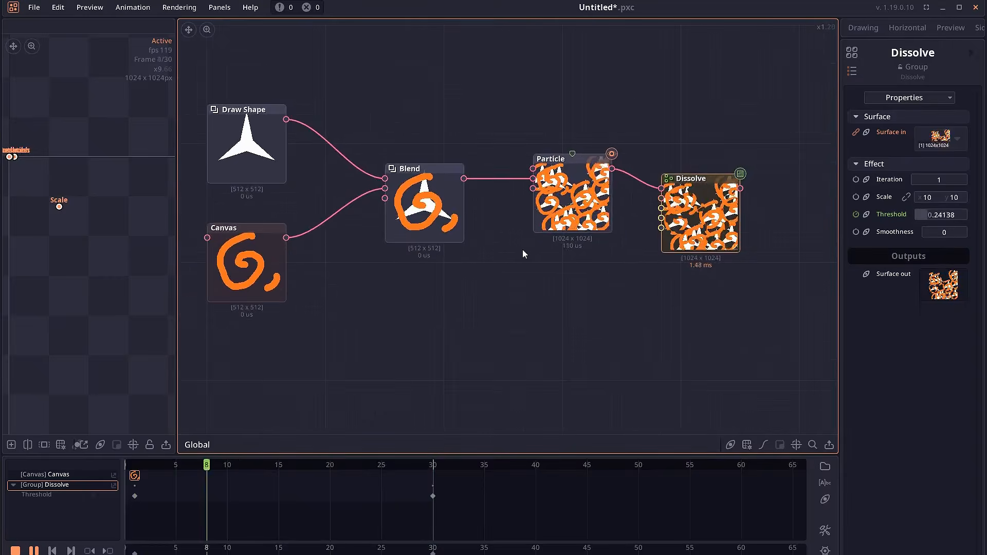
Add a Displace Distort node connected to the Blend node's output and position it below the Particle node
scroll(529, 250, down, 2)
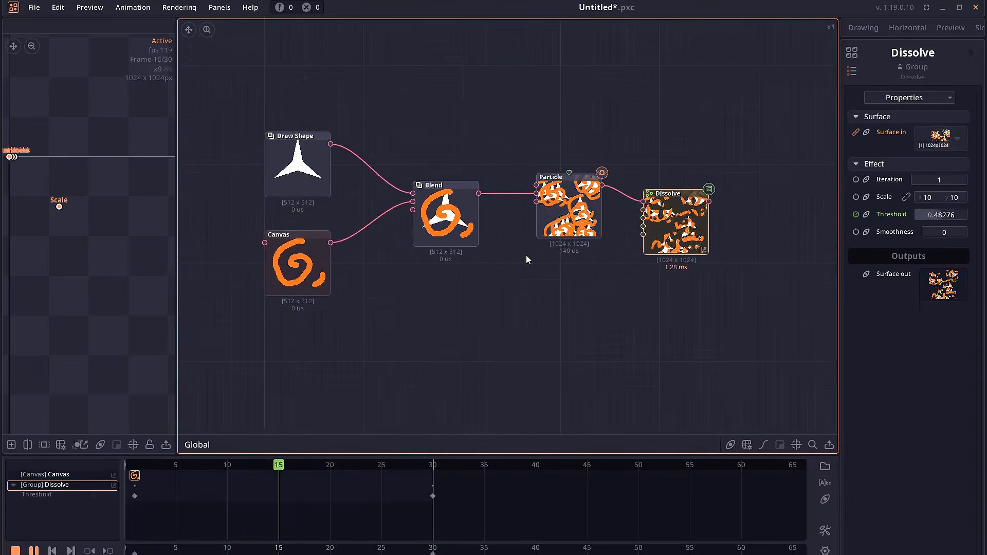
scroll(520, 257, up, 1)
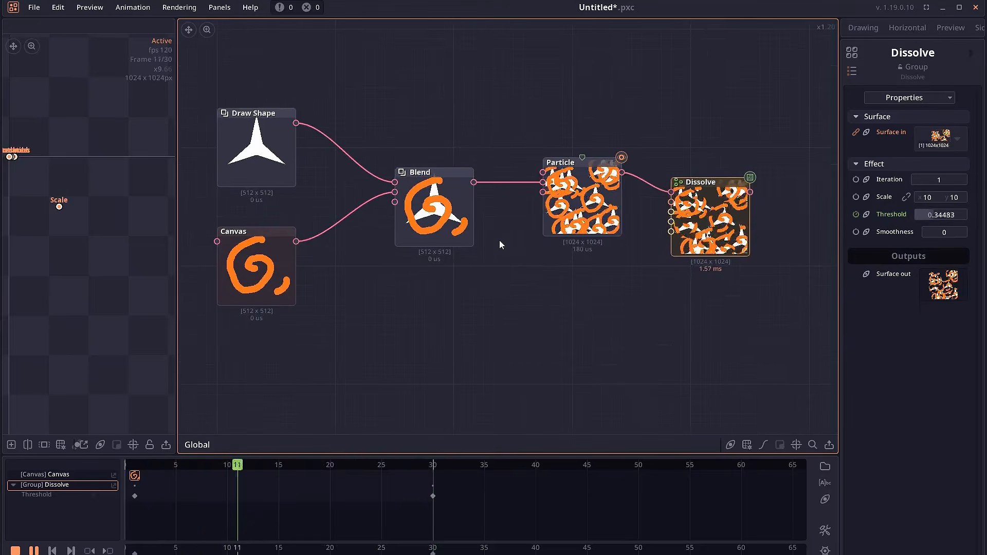
drag(474, 182, 533, 347)
text(disto)
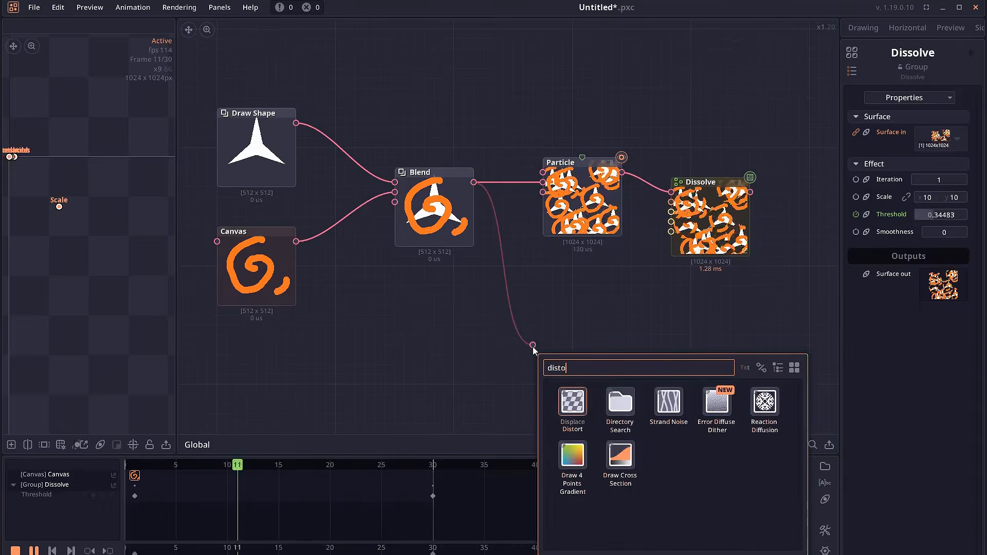
key(Return)
drag(425, 362, 444, 339)
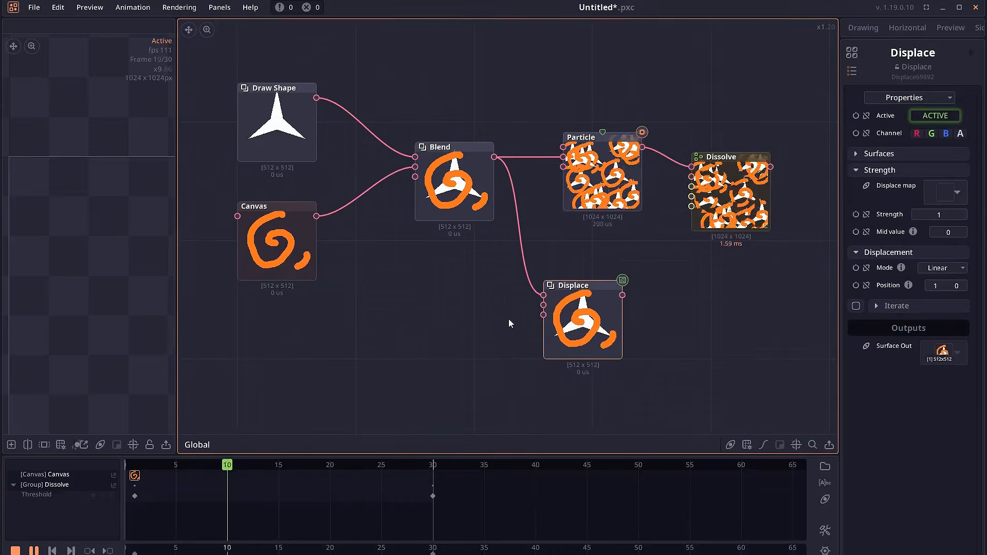
Add a Perlin Noise node and connect it as the Displace node's displacement map, then select the noise node
right_click(348, 362)
text(noise)
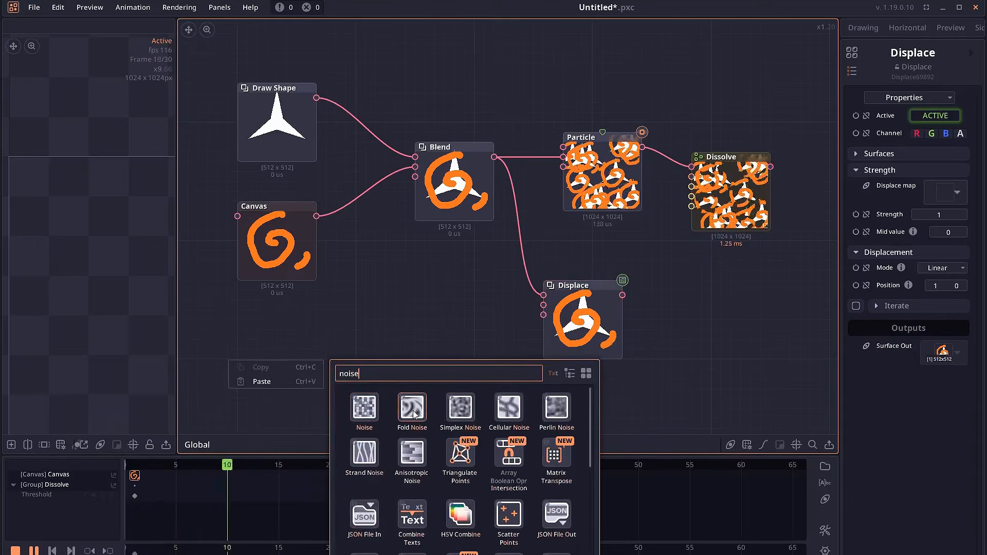
click(551, 411)
click(411, 369)
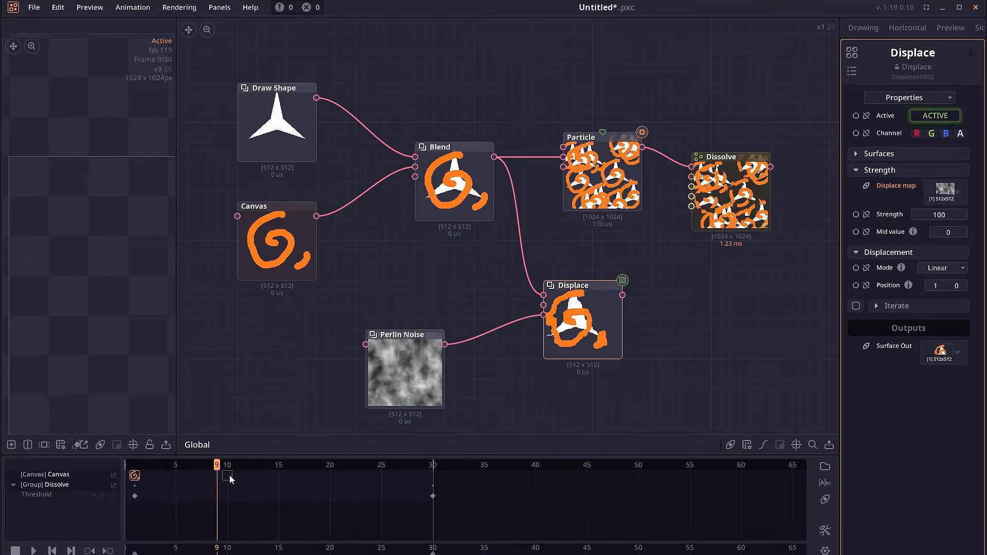
drag(224, 467, 136, 468)
click(389, 380)
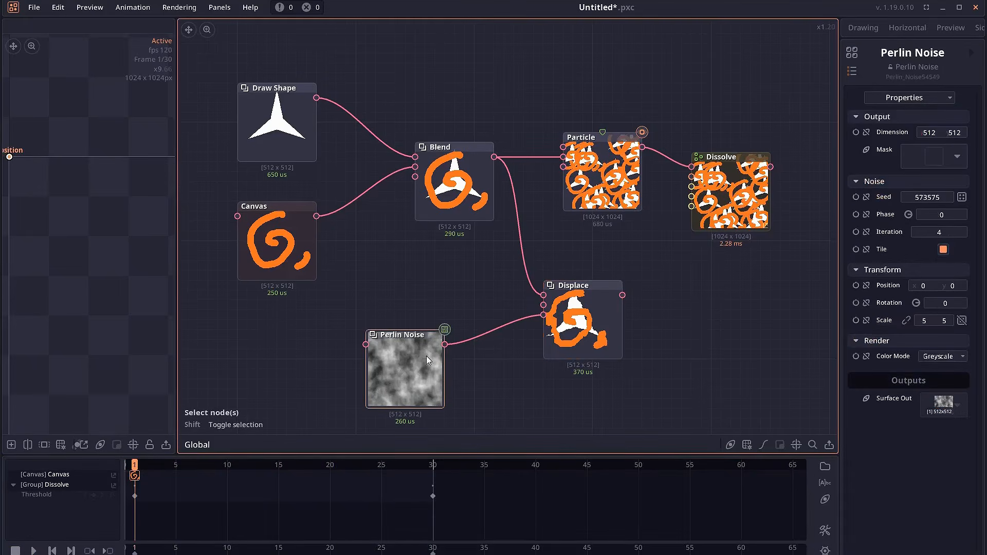
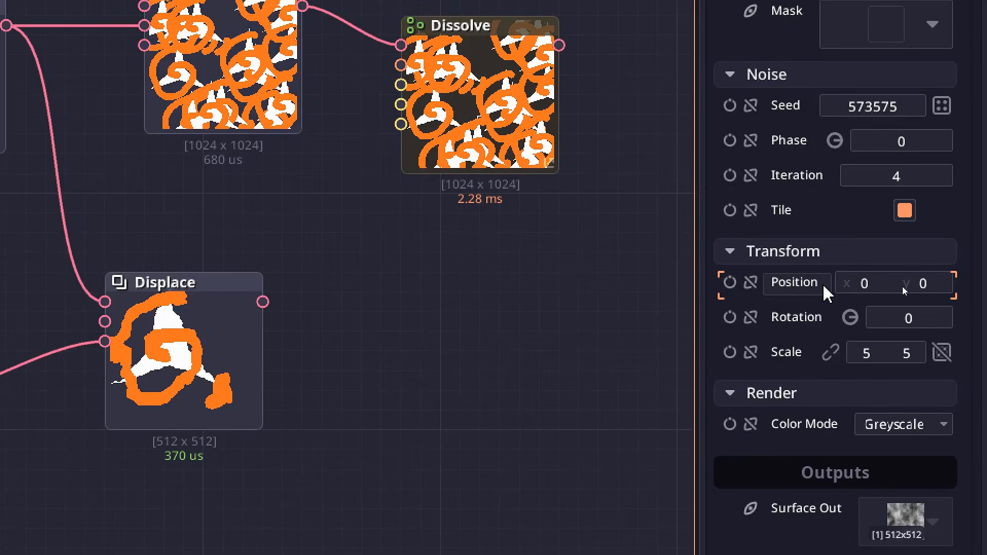
Animate the Perlin Noise position by keying it at frame 1 and setting x to 1024 at frame 30
click(729, 282)
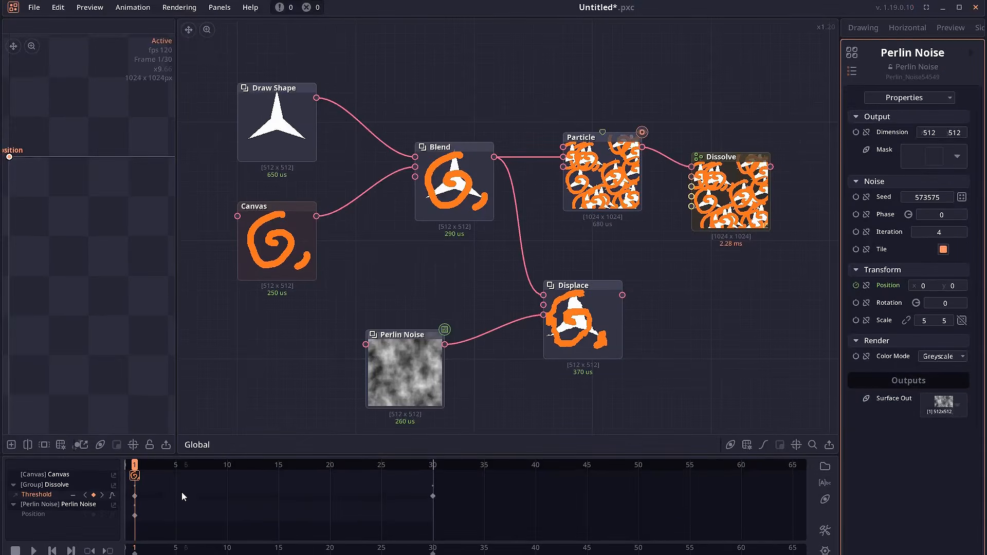
drag(157, 467, 401, 471)
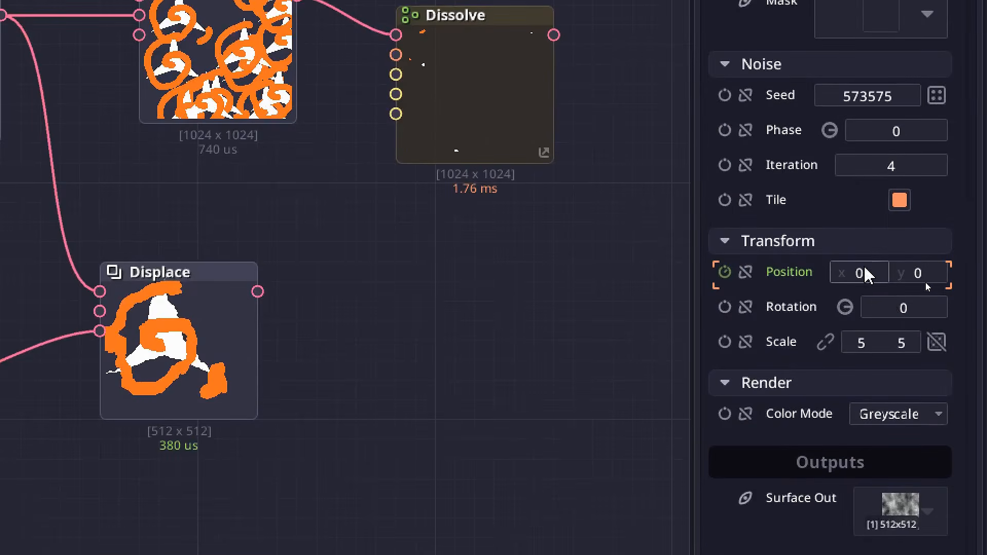
click(926, 286)
text(1024)
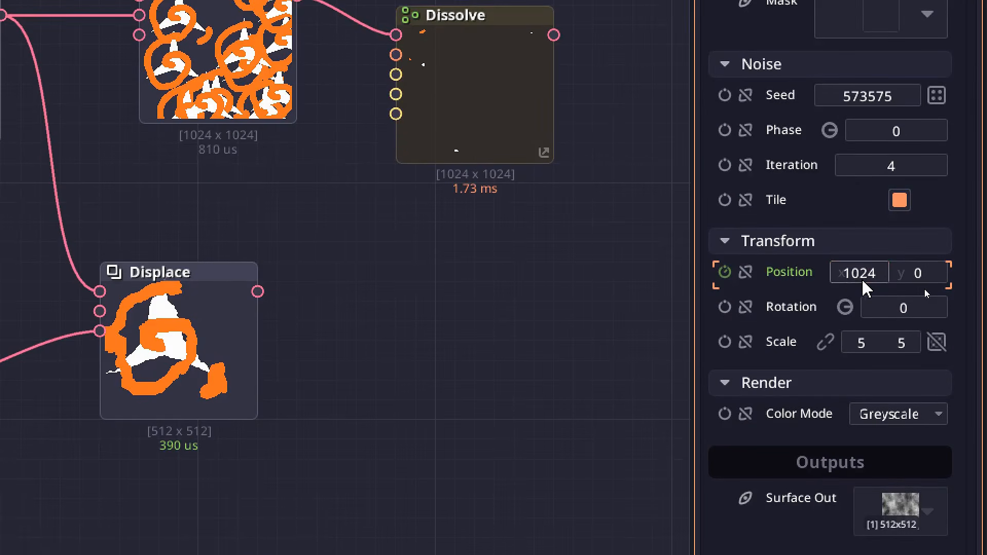
key(Return)
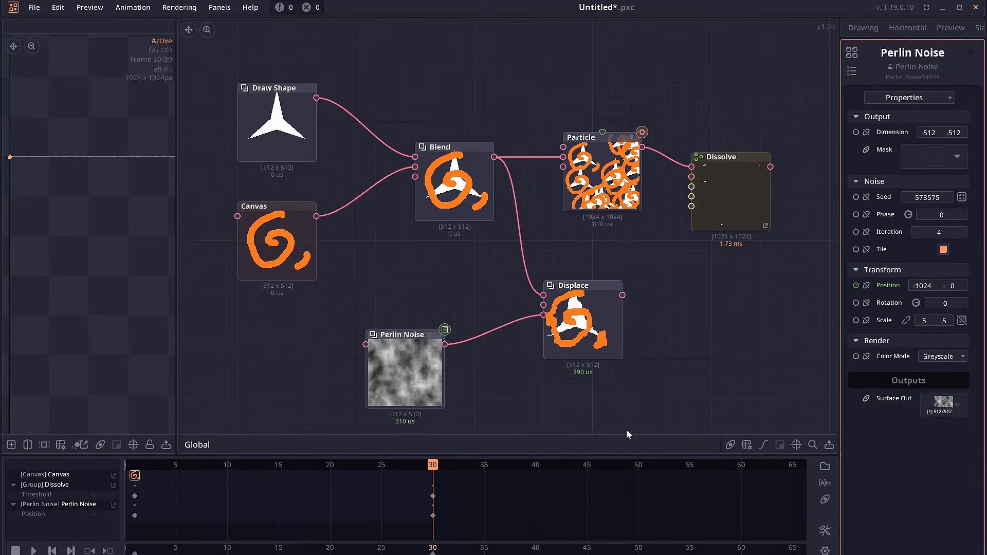
Preview the animation and reposition the Perlin Noise and Displace nodes in the graph
drag(428, 468, 192, 473)
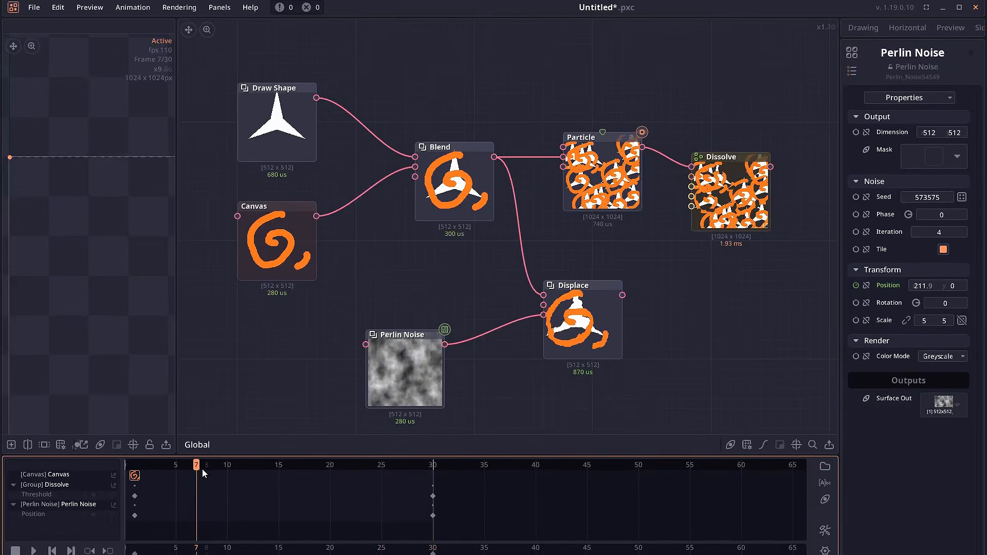
key(space)
drag(471, 318, 471, 330)
click(589, 306)
drag(589, 306, 620, 335)
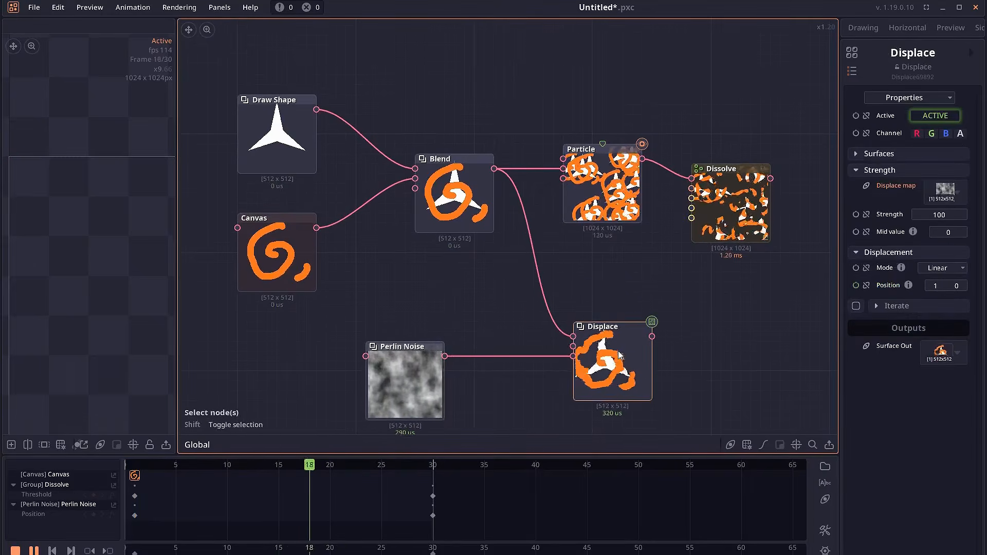
scroll(597, 313, down, 1)
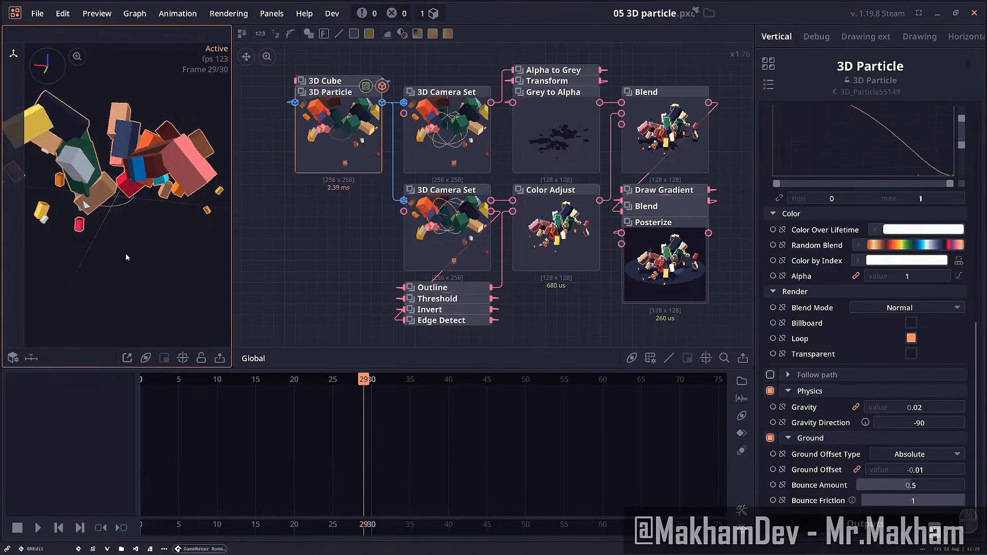
scroll(869, 308, up, 8)
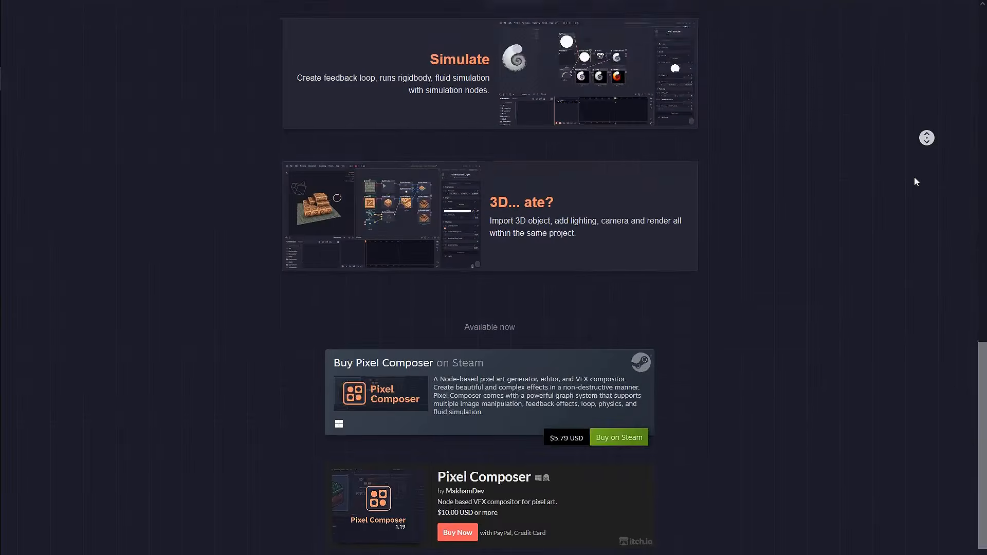
middle_click(915, 178)
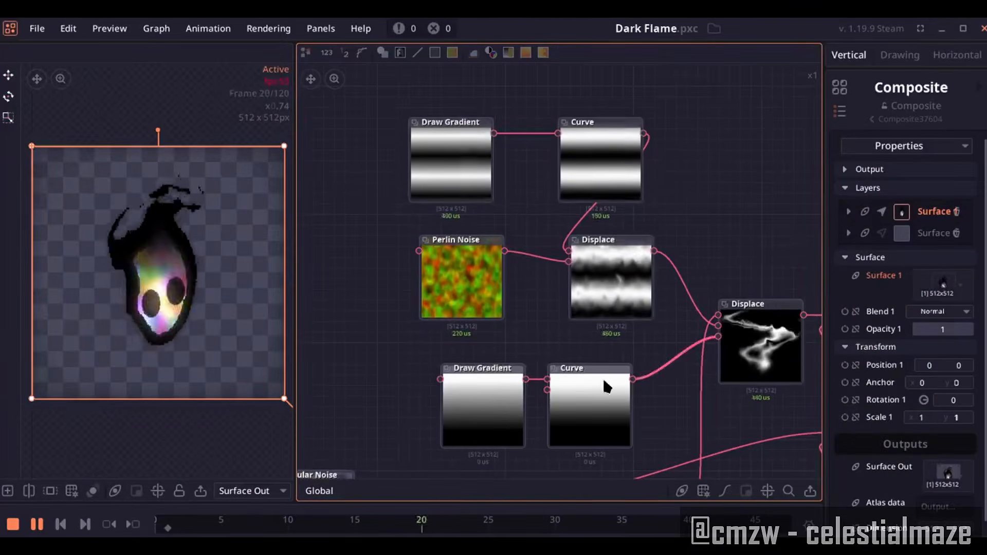
Pan around the Dark Flame node graph to examine how its nodes are connected
drag(487, 313, 649, 147)
drag(569, 462, 487, 291)
mouse_move(803, 309)
mouse_down()
mouse_move(576, 183)
mouse_move(486, 65)
mouse_up()
mouse_move(744, 266)
mouse_down()
mouse_move(637, 189)
mouse_move(496, 135)
mouse_up()
drag(719, 223, 471, 307)
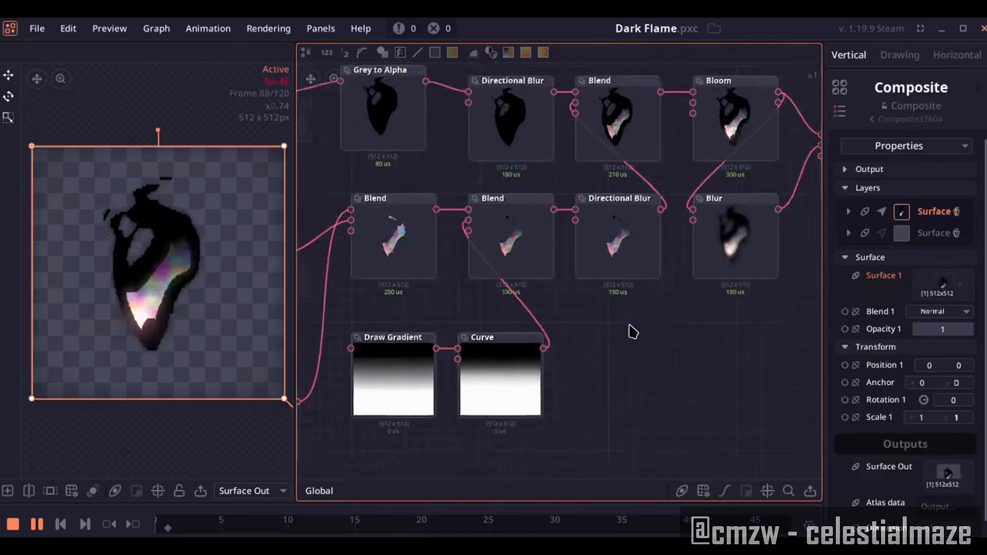
drag(630, 327, 520, 391)
drag(703, 353, 523, 418)
drag(641, 357, 435, 412)
scroll(615, 373, up, 3)
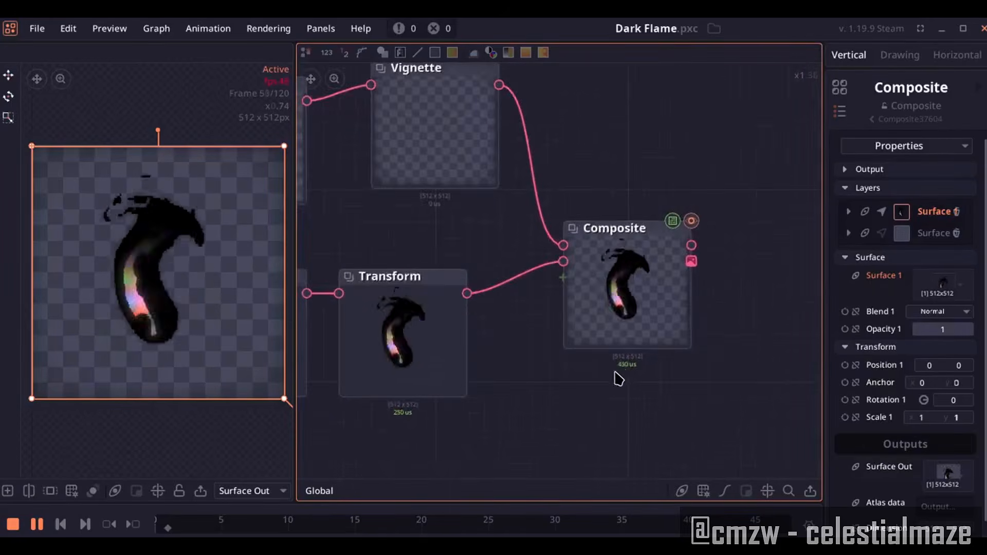
drag(616, 373, 604, 394)
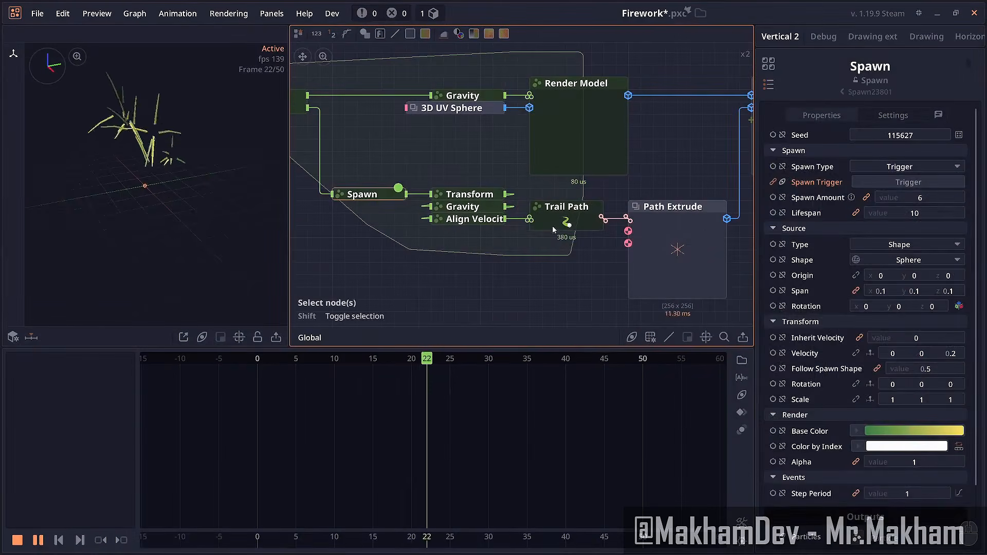
click(571, 216)
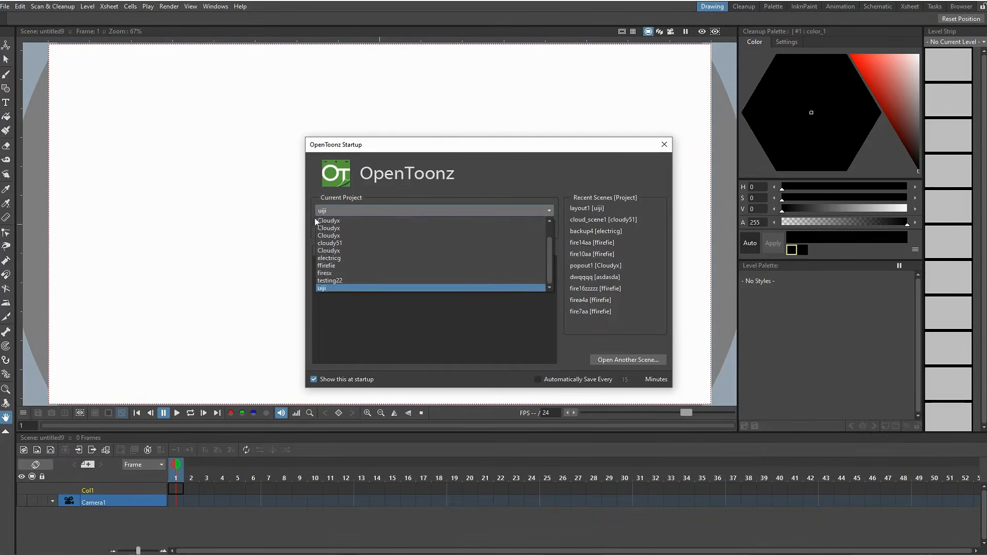
click(336, 211)
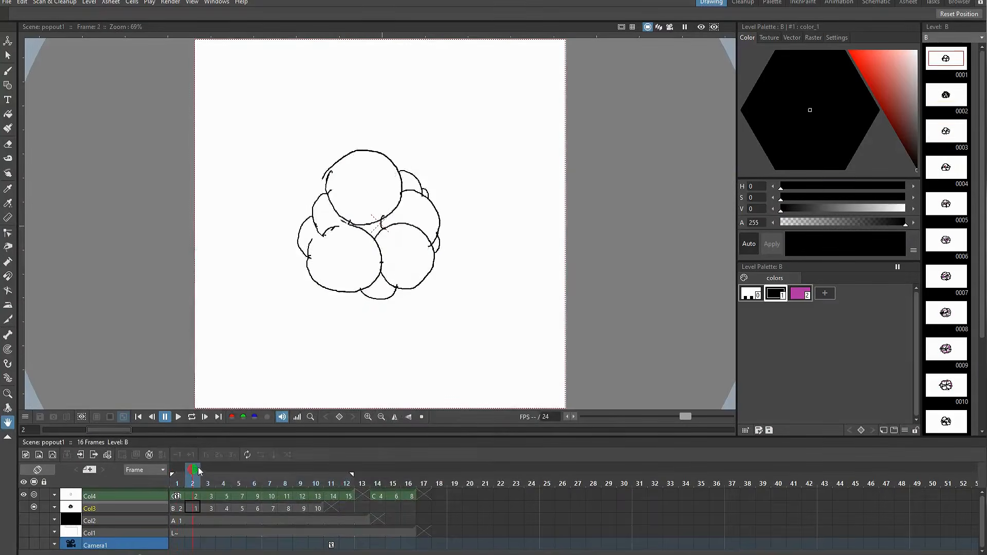
Scrub through the explosion drawing frames on the timeline
drag(194, 469, 315, 470)
key(a)
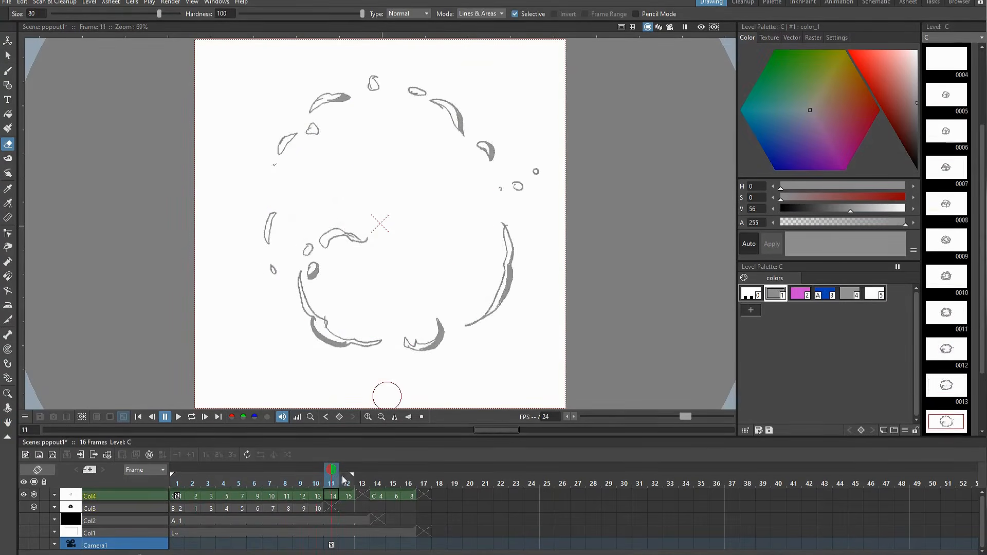
drag(344, 478, 203, 486)
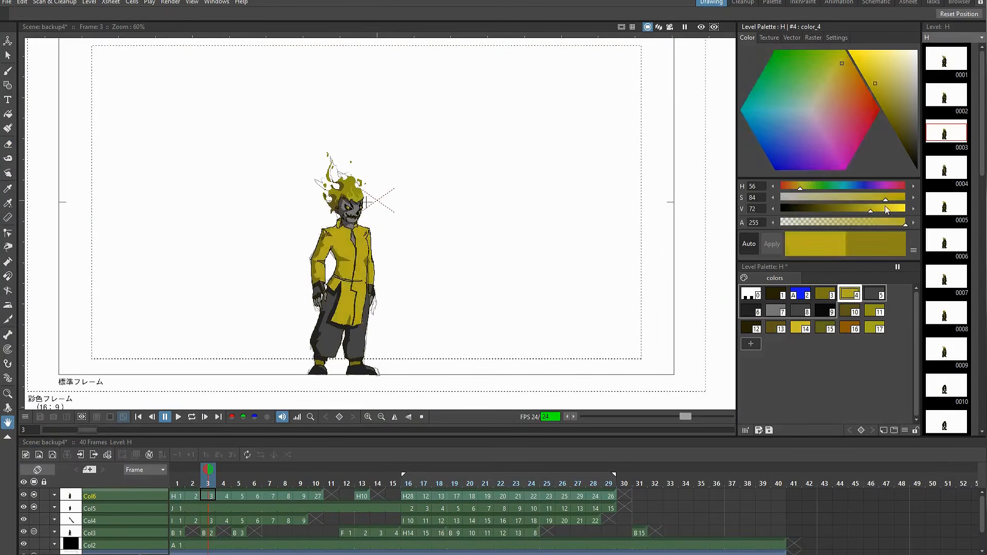
mouse_move(874, 209)
mouse_down()
mouse_move(910, 206)
mouse_move(880, 205)
mouse_up()
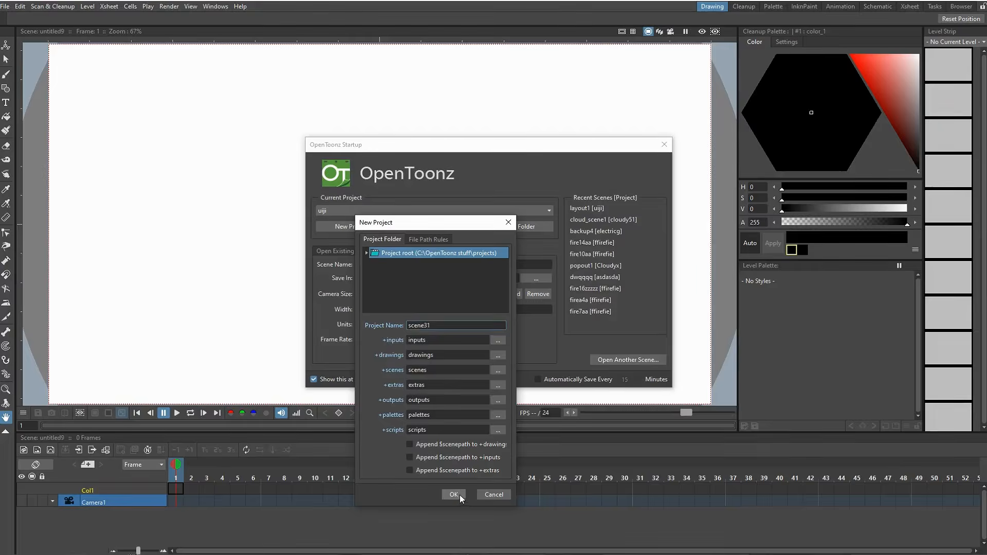
Create the new project scene31 and close the startup dialog
click(459, 496)
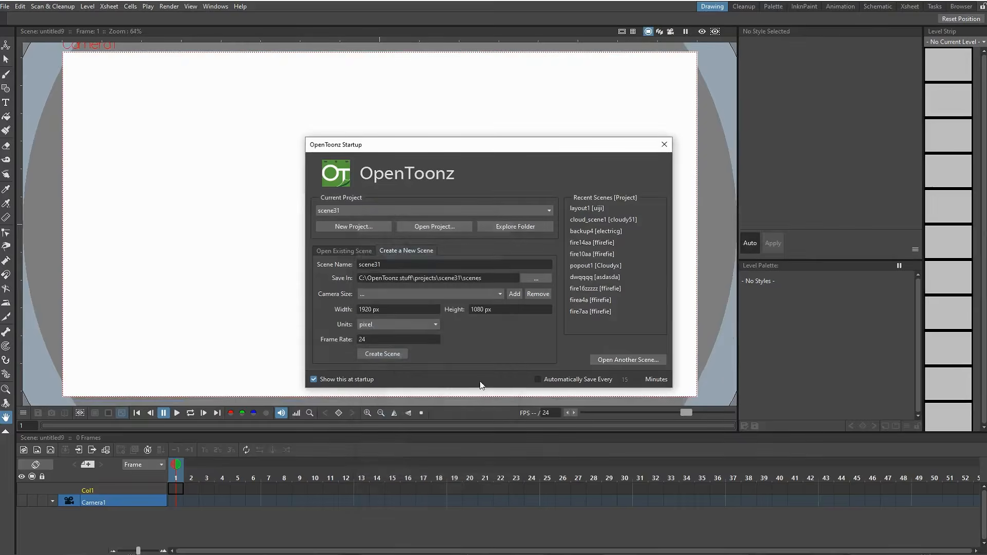
click(663, 146)
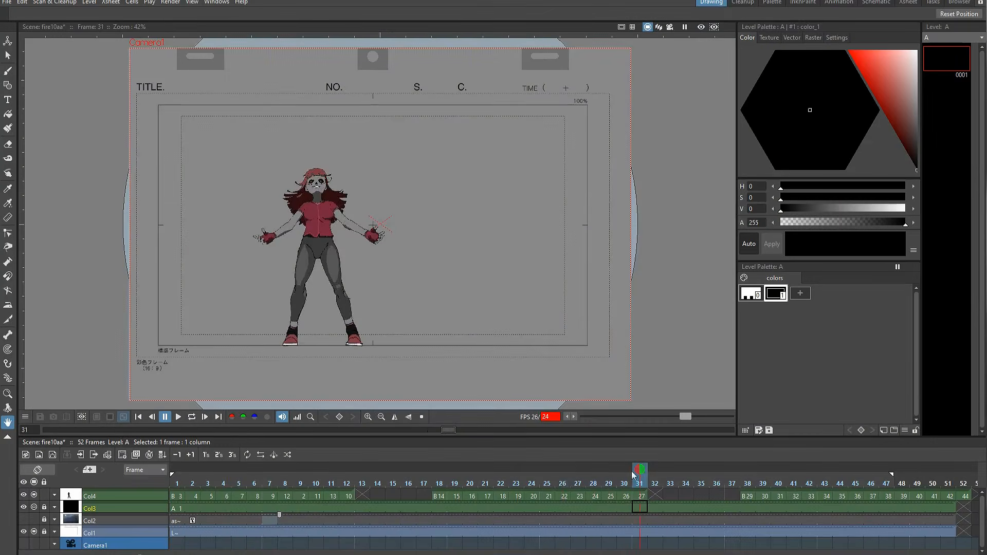
Toggle the Col3 and Col2 column previews to reveal the castle background, and scrub the frames
mouse_move(633, 476)
mouse_down()
mouse_move(440, 479)
mouse_move(589, 479)
mouse_up()
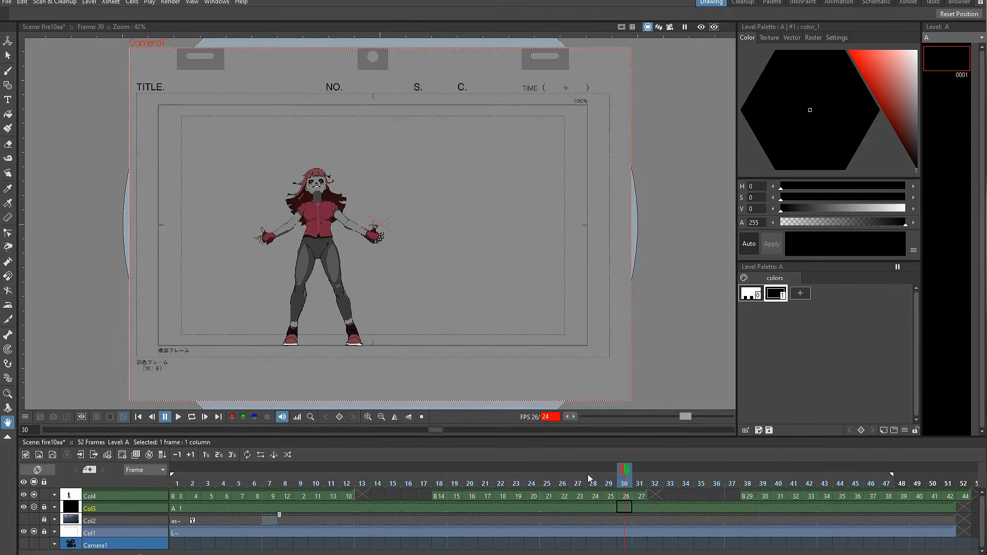
click(35, 508)
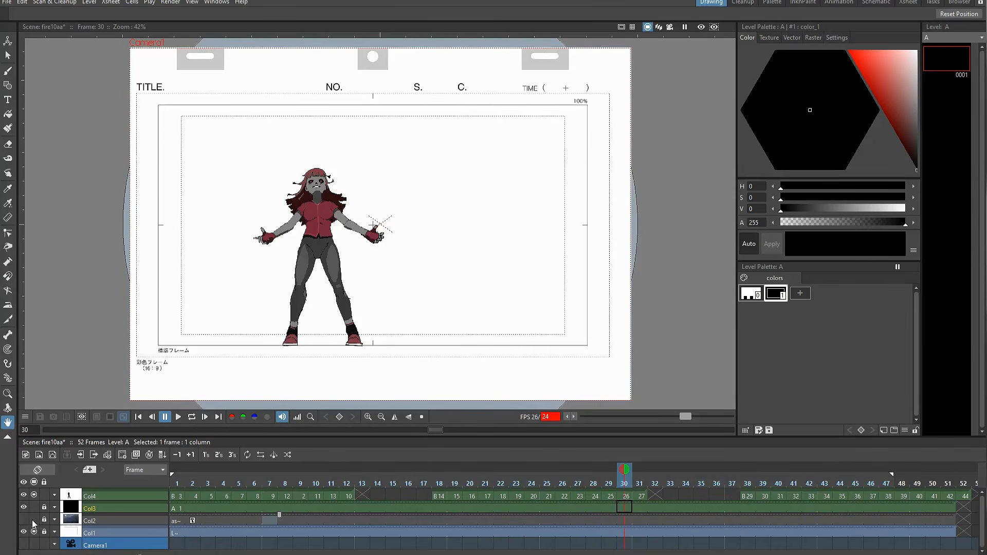
click(34, 520)
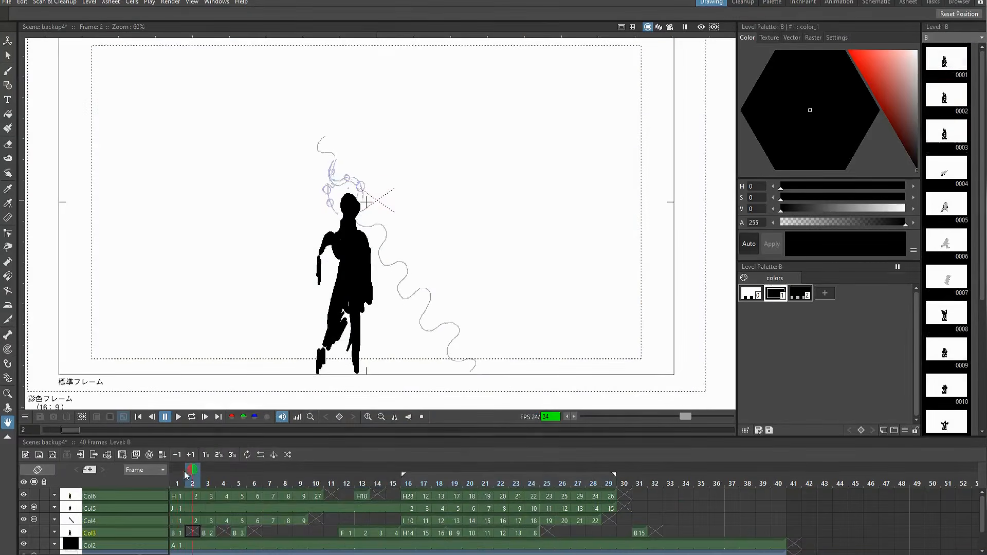
drag(194, 469, 616, 489)
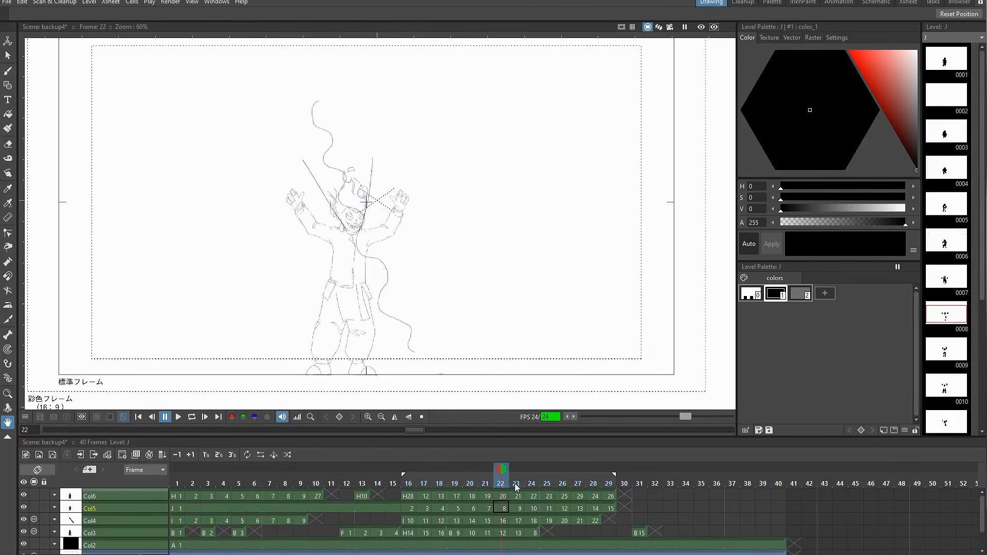
Toggle the Col6 and Col5 column previews and scrub through the fire-head character animation
click(35, 496)
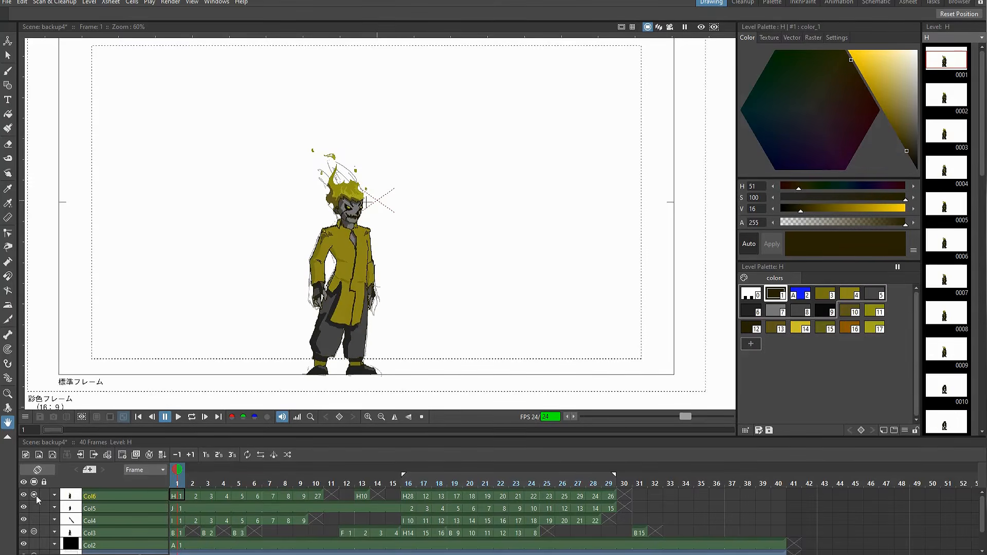
click(34, 508)
drag(285, 480, 217, 479)
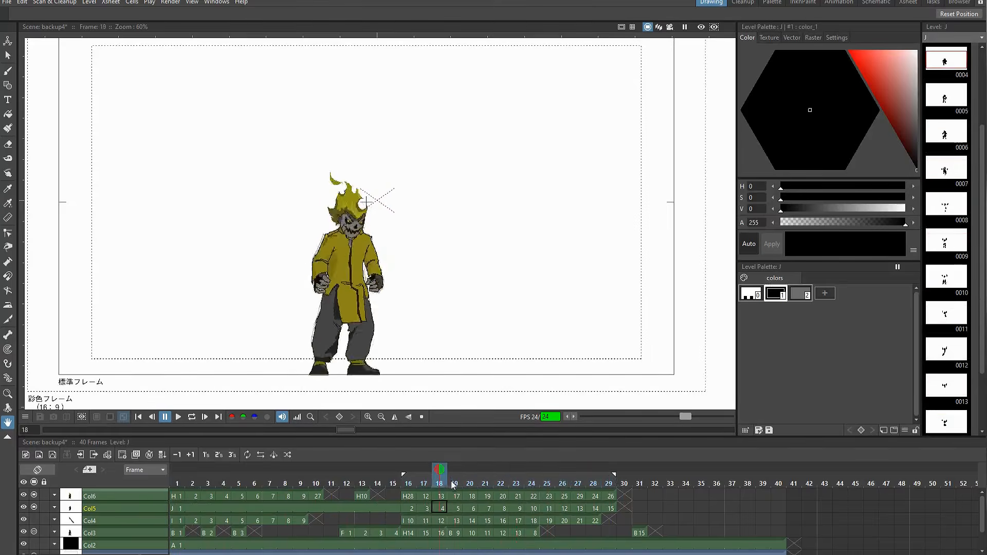
drag(532, 485, 563, 485)
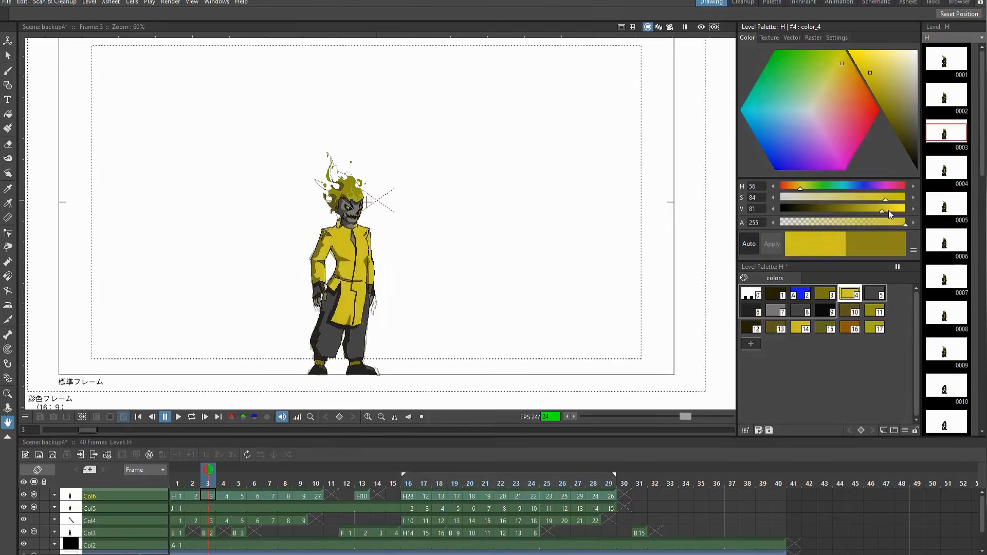
mouse_move(884, 210)
mouse_down()
mouse_move(908, 202)
mouse_move(880, 209)
mouse_up()
click(186, 472)
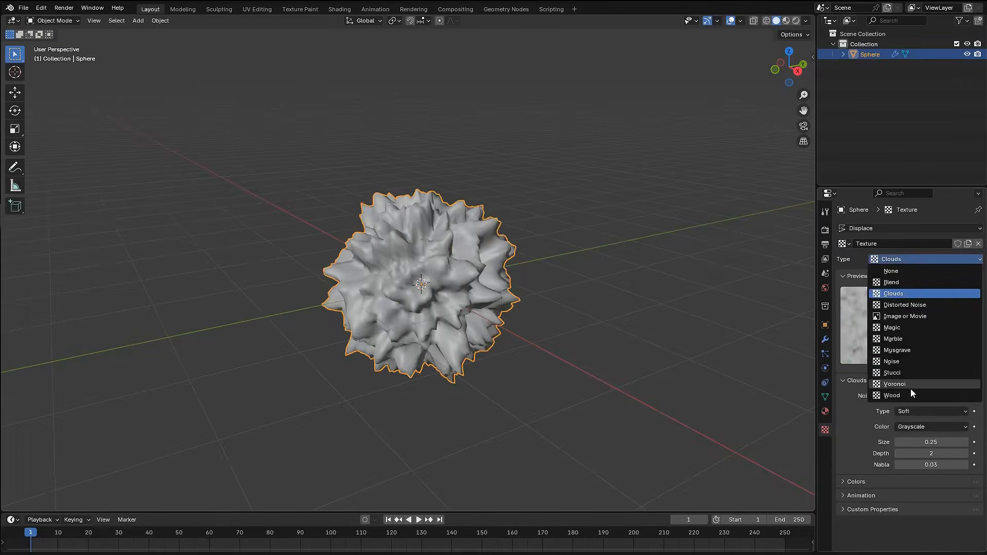
Enable Initial Velocity in the torus's fluid flow settings
click(911, 389)
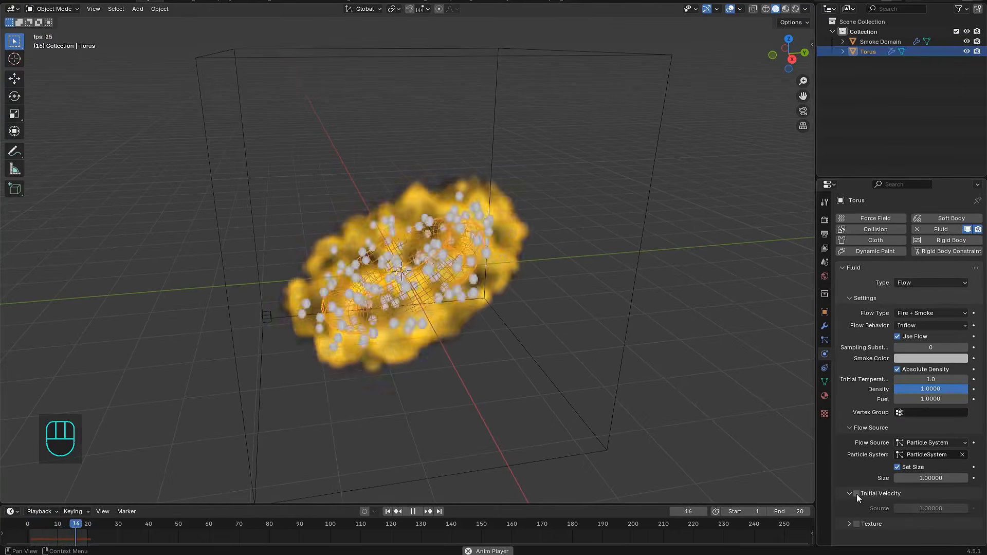
click(856, 494)
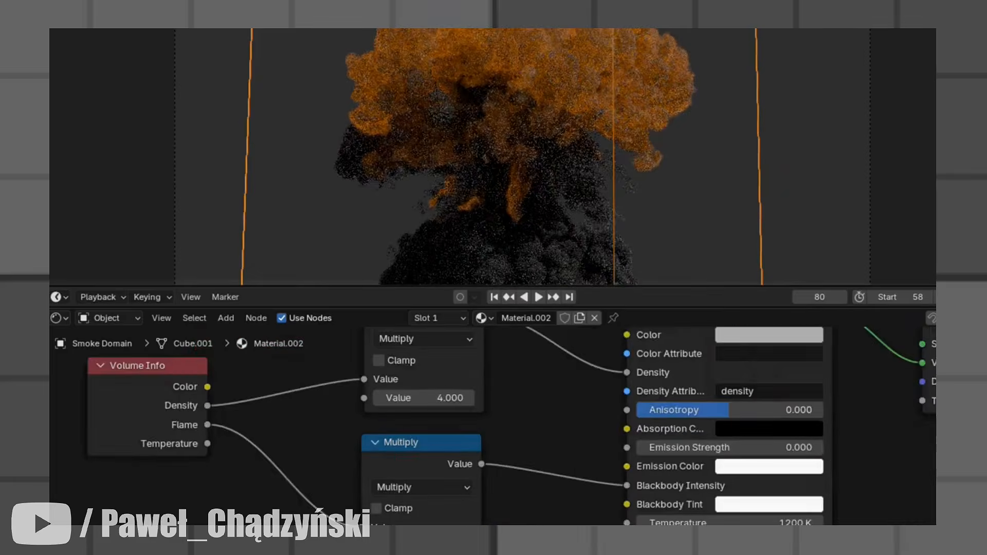
scroll(408, 510, up, 5)
click(226, 318)
mouse_move(247, 370)
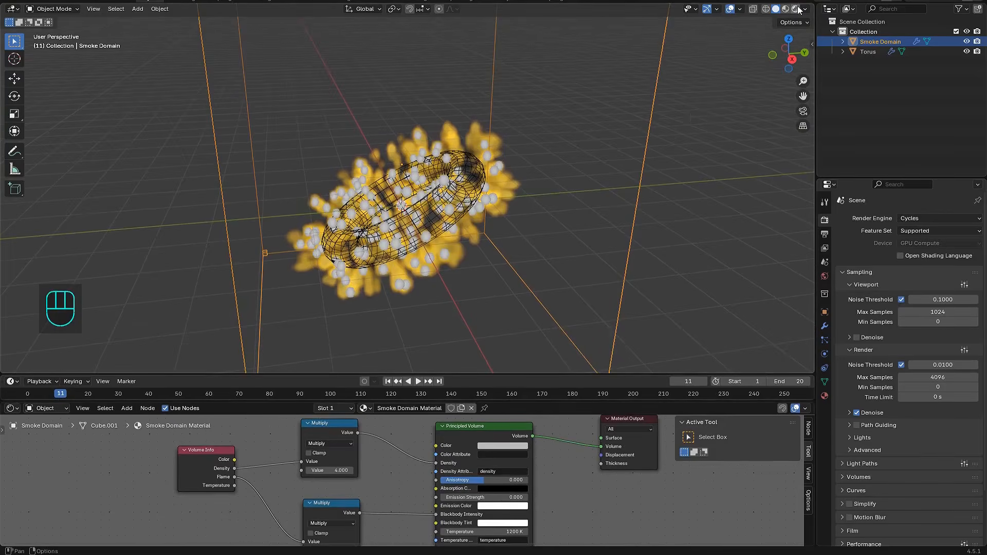
Preview the smoke domain simulation in rendered viewport shading by playing the timeline
click(797, 9)
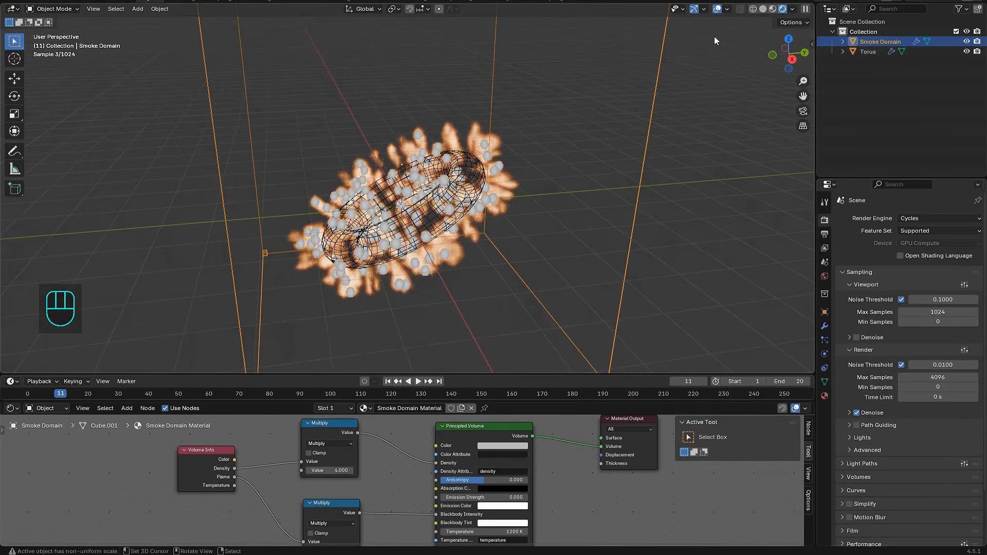
key(shift+alt+z)
click(417, 381)
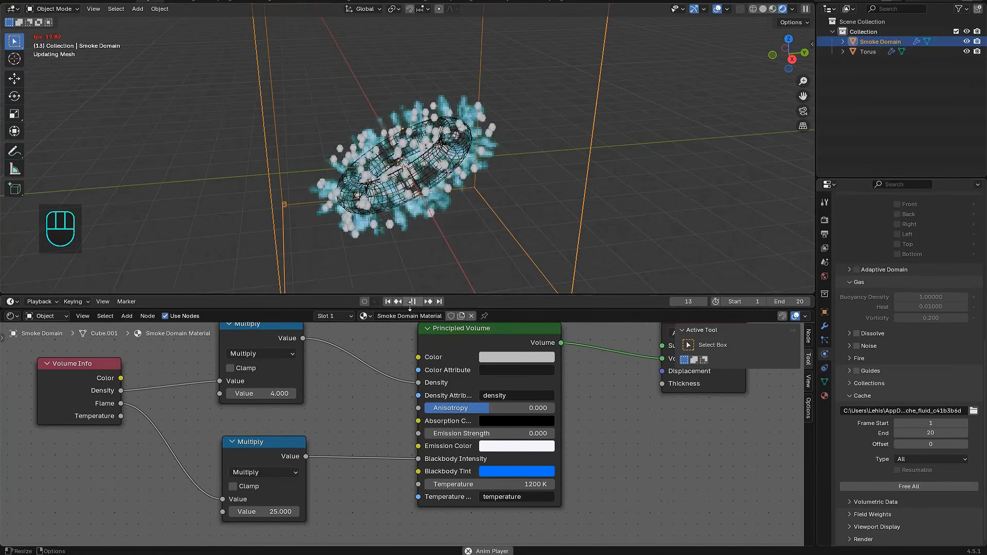
click(411, 303)
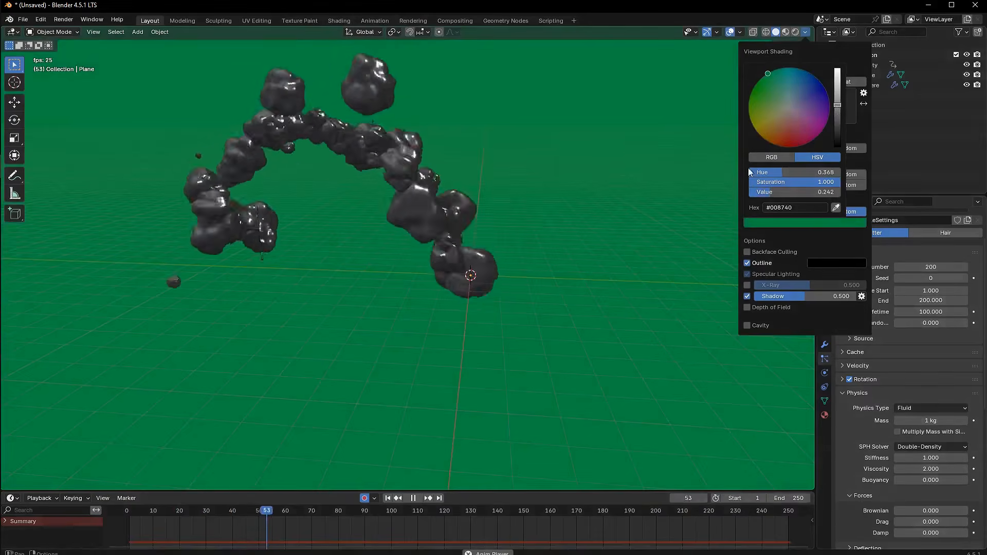
Open the simulation presets library
key(n)
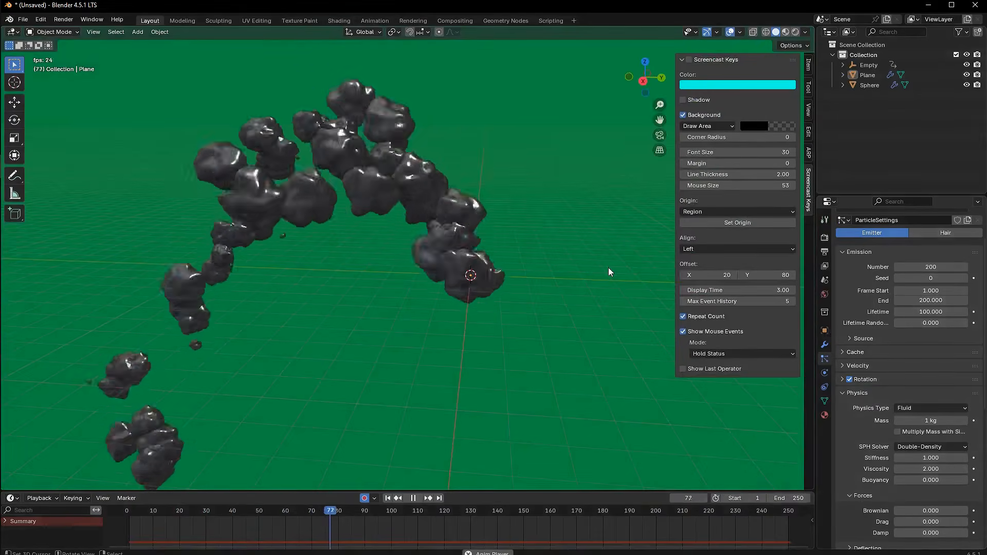
key(n)
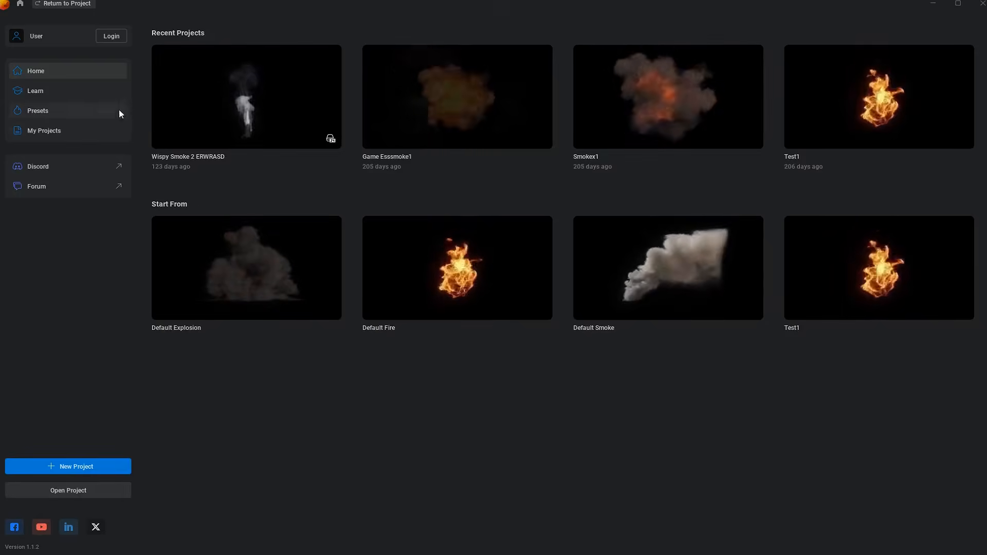
click(100, 112)
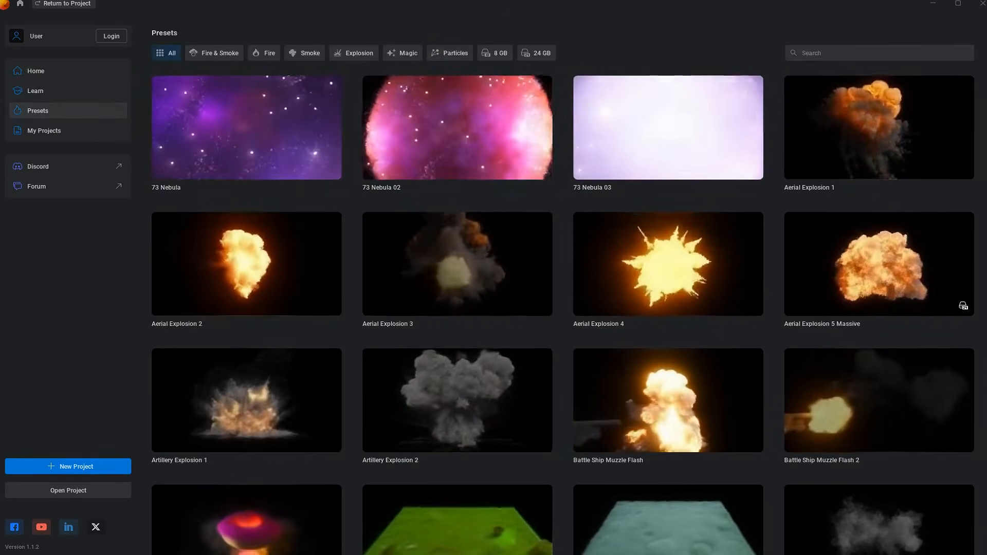
Scroll through the simulation presets library to browse the available explosion, fire and smoke presets
scroll(563, 288, down, 1)
scroll(563, 288, down, 5)
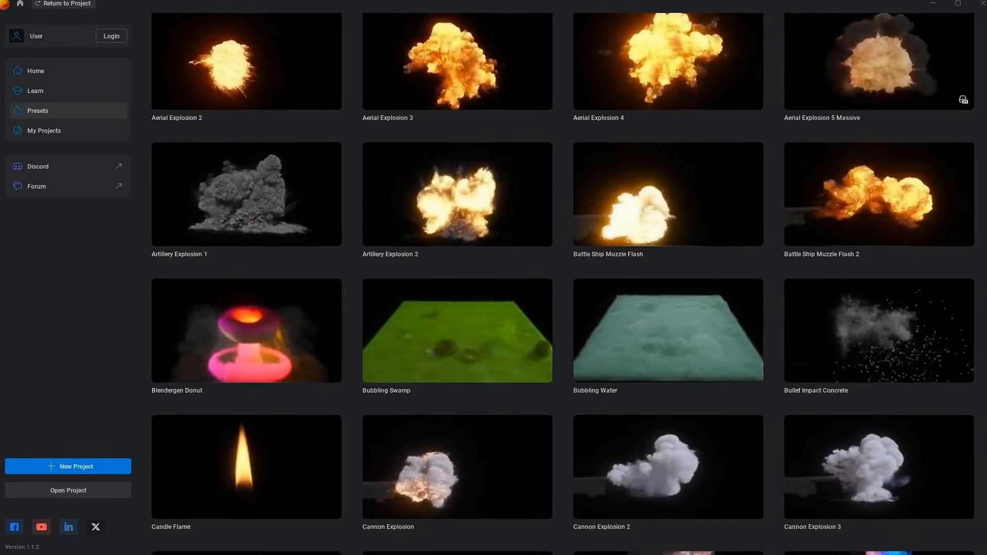
scroll(563, 288, down, 6)
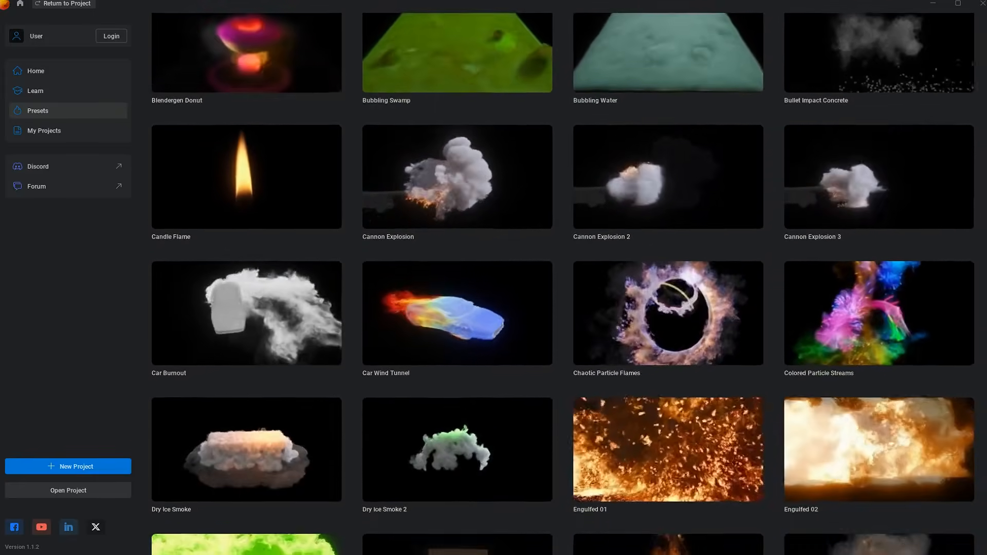
scroll(563, 288, down, 4)
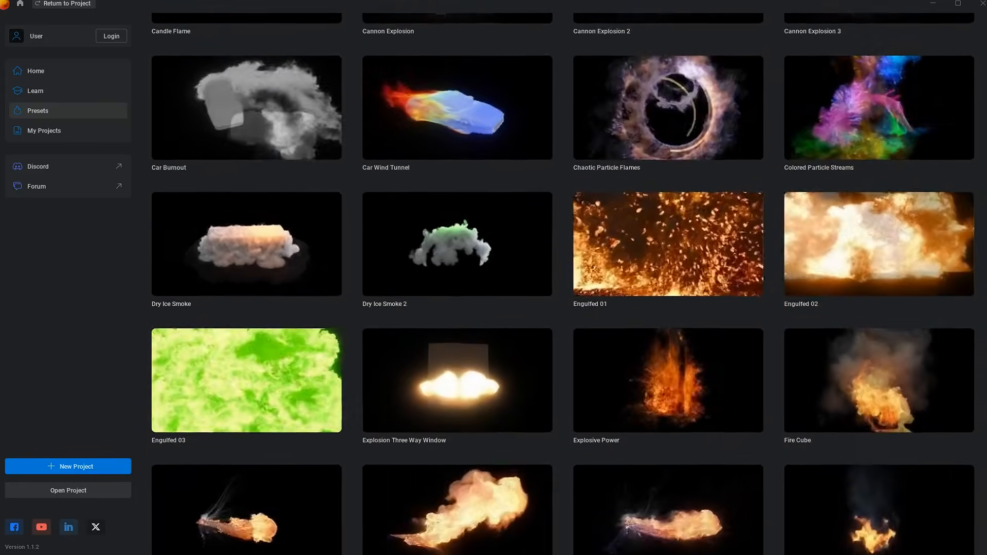
scroll(563, 288, down, 7)
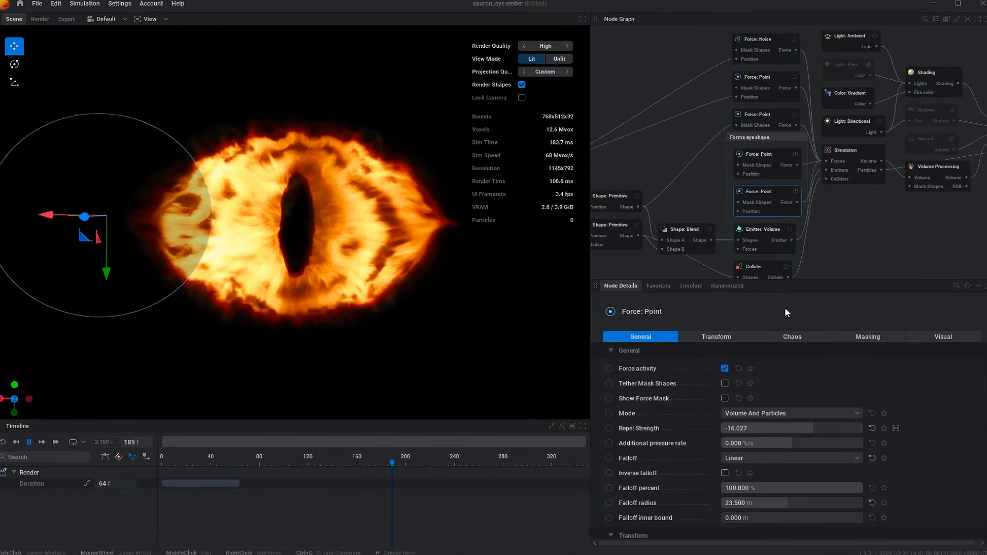
Select the Emitter: Volume node in the Sauron eye graph and scroll through its activity, transform and emission settings
click(782, 237)
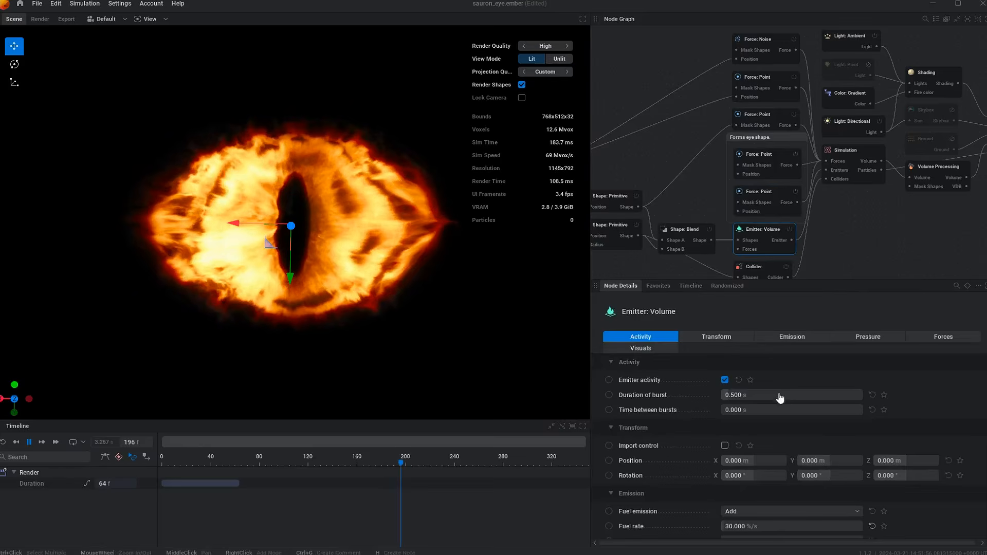
scroll(777, 396, down, 1)
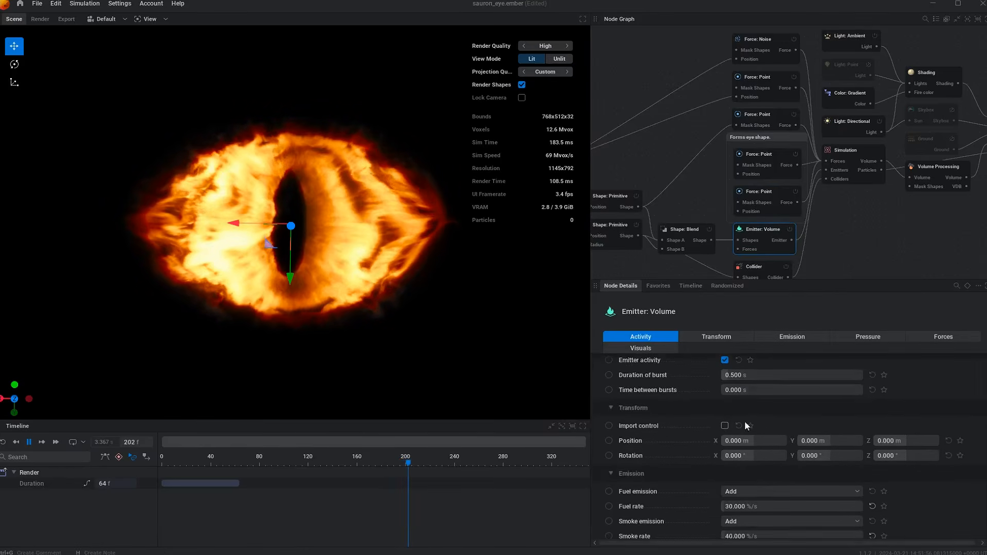
scroll(771, 407, down, 3)
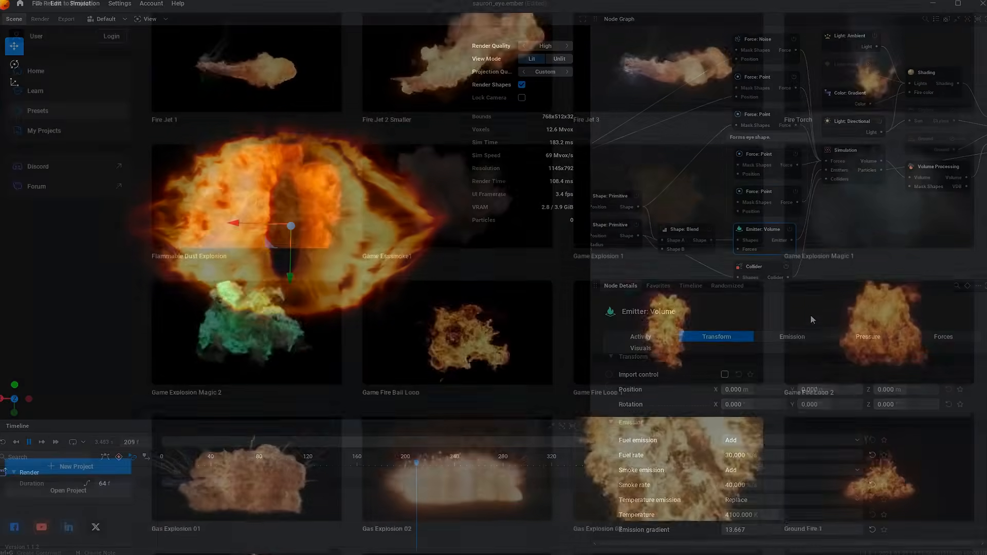
Scroll further down the presets library past the ground fire, magic and muzzle flash presets
scroll(566, 288, down, 5)
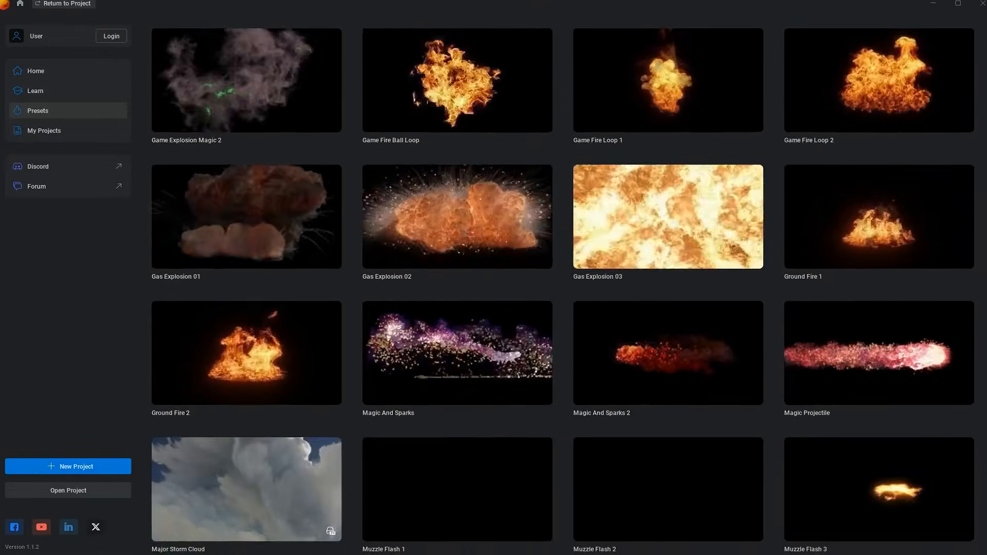
scroll(565, 288, down, 7)
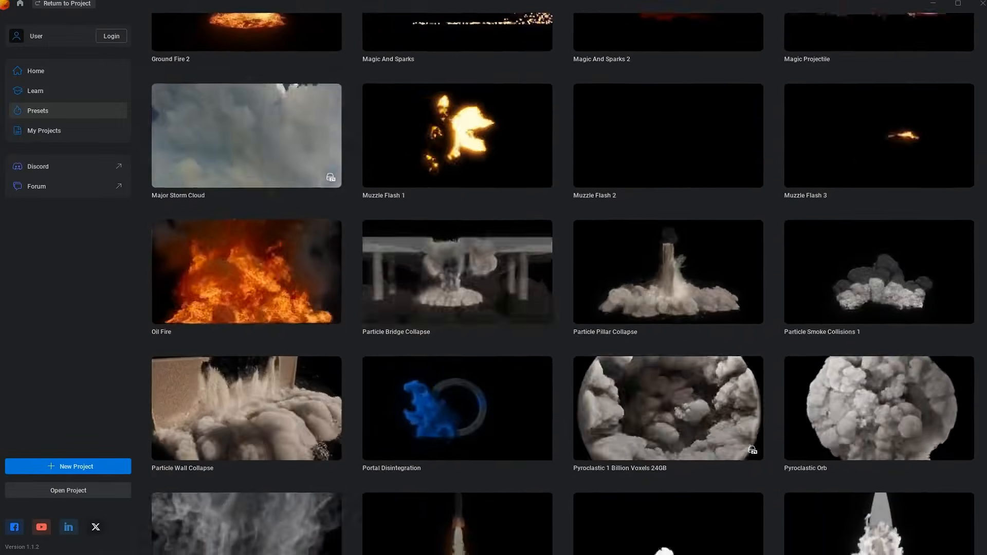
scroll(565, 288, down, 2)
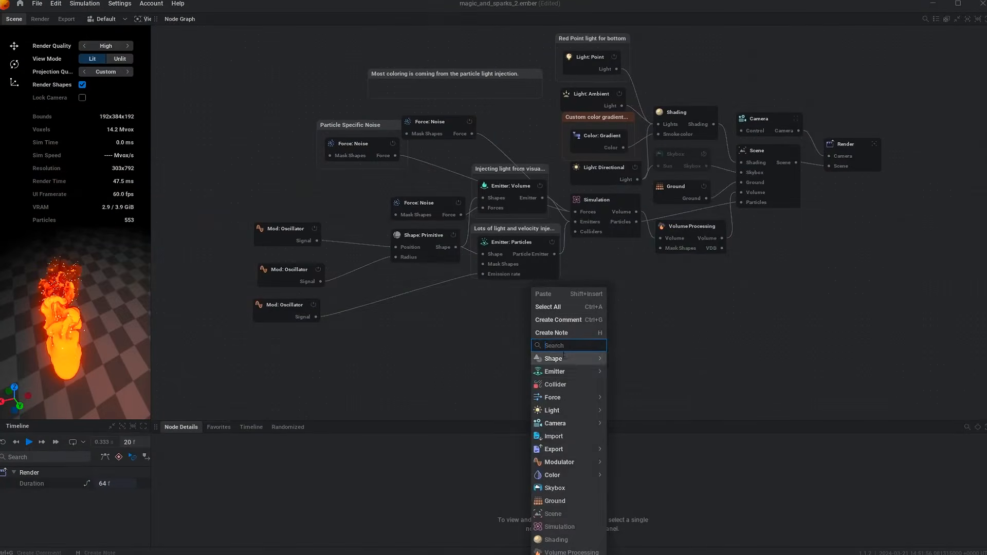
Add an Emitter: Particles node to the magic and sparks node graph
mouse_move(566, 370)
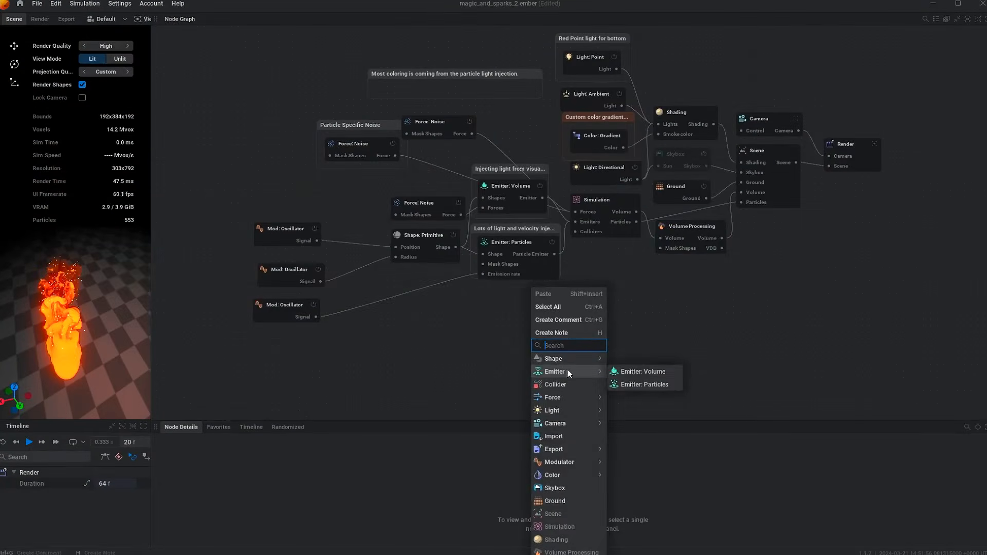
click(643, 384)
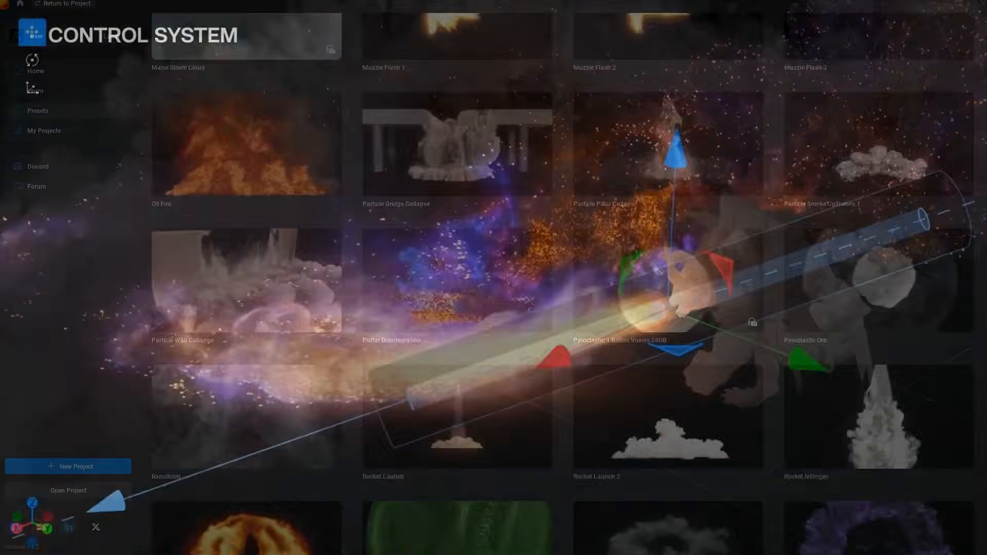
Scroll down the presets library through the collapse, rocket, shockwave and steam presets
scroll(669, 324, down, 3)
scroll(566, 288, down, 5)
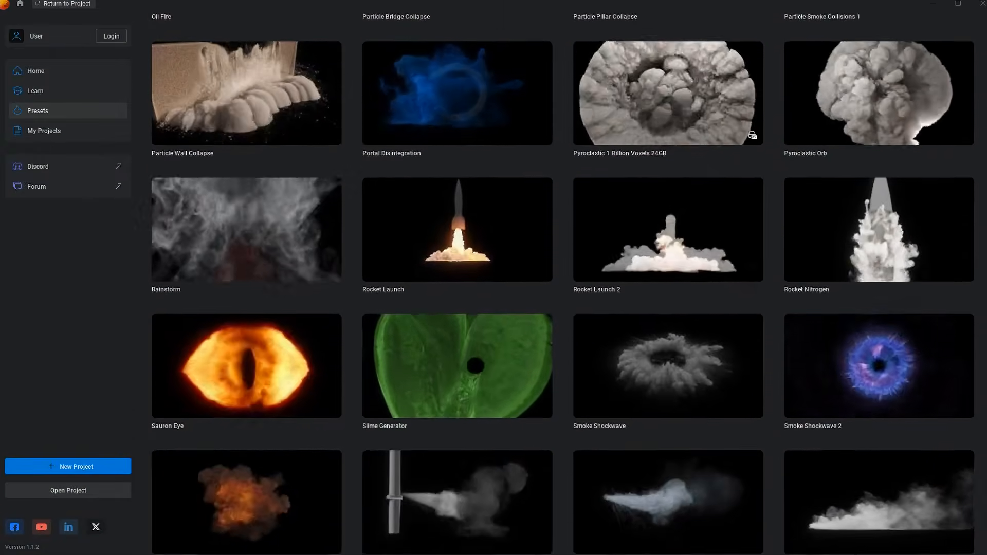
scroll(566, 288, down, 7)
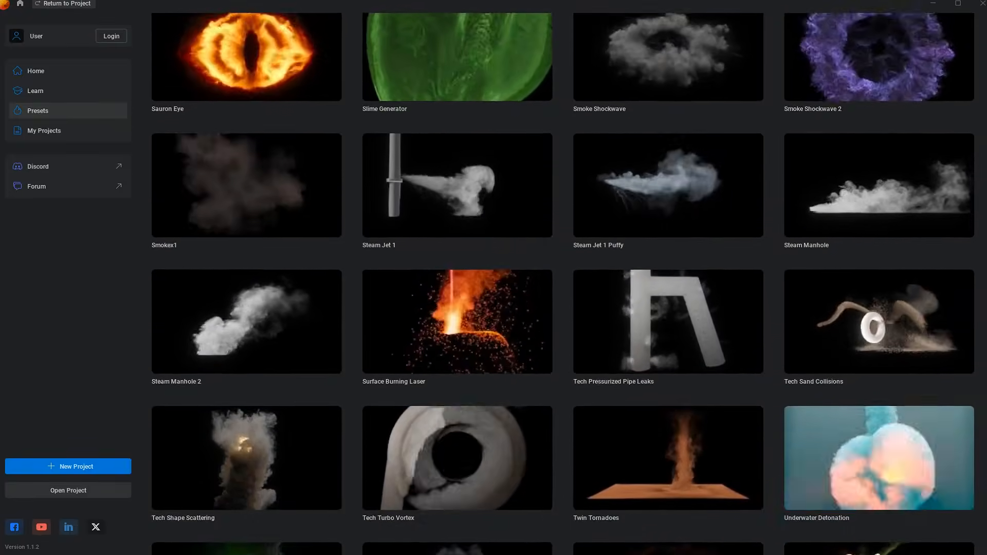
scroll(566, 288, down, 3)
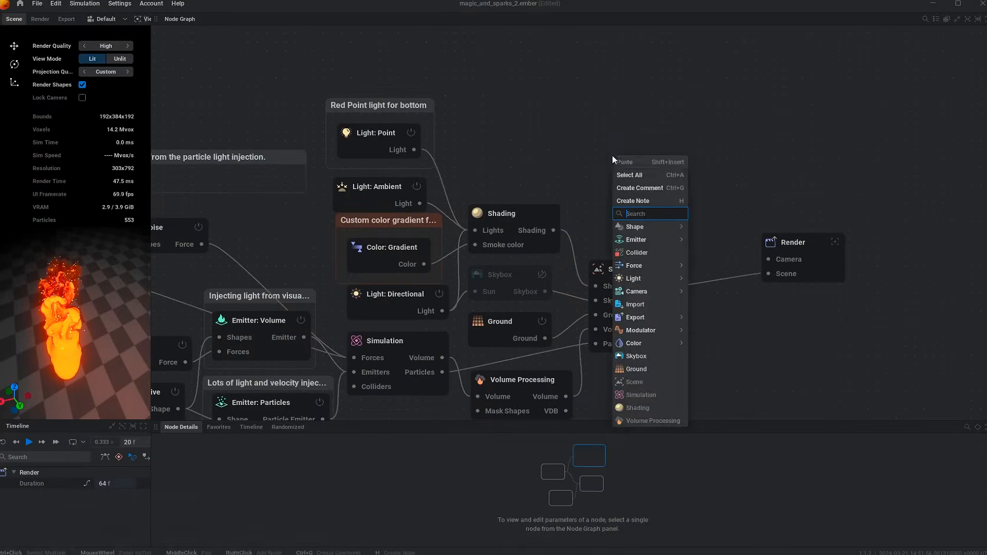
Add a Camera node by searching "ca" and connect its output to the Render node's Camera input
text(ca)
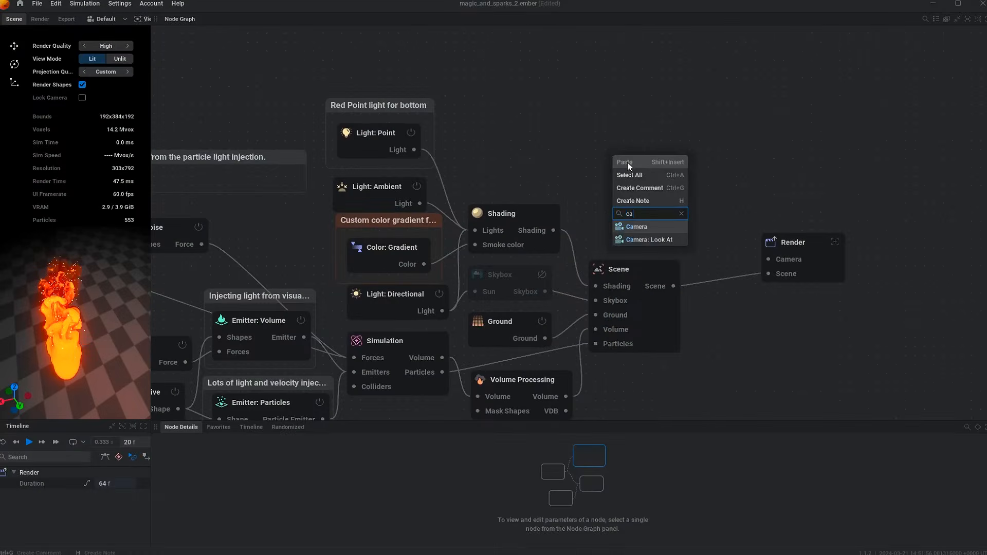
click(647, 227)
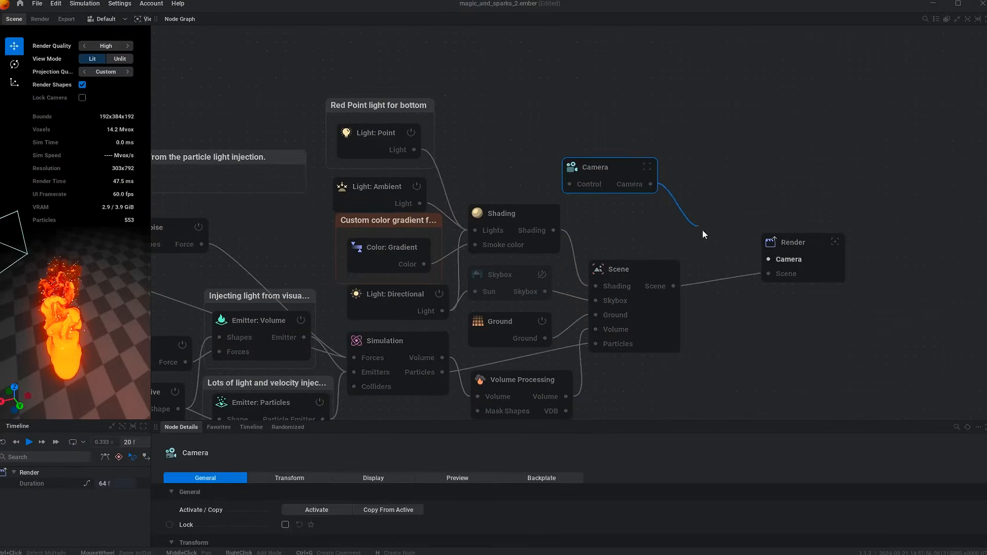
click(751, 307)
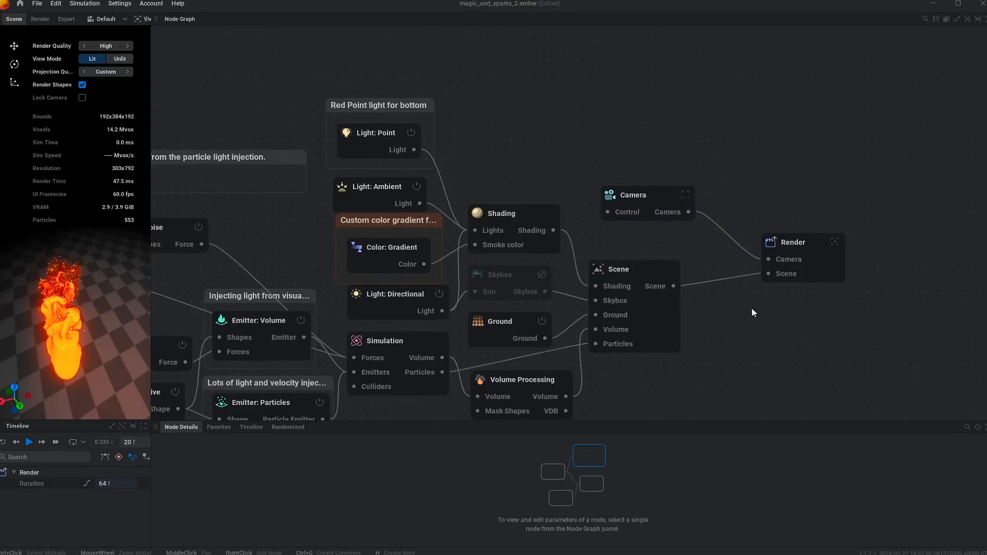
drag(752, 307, 812, 261)
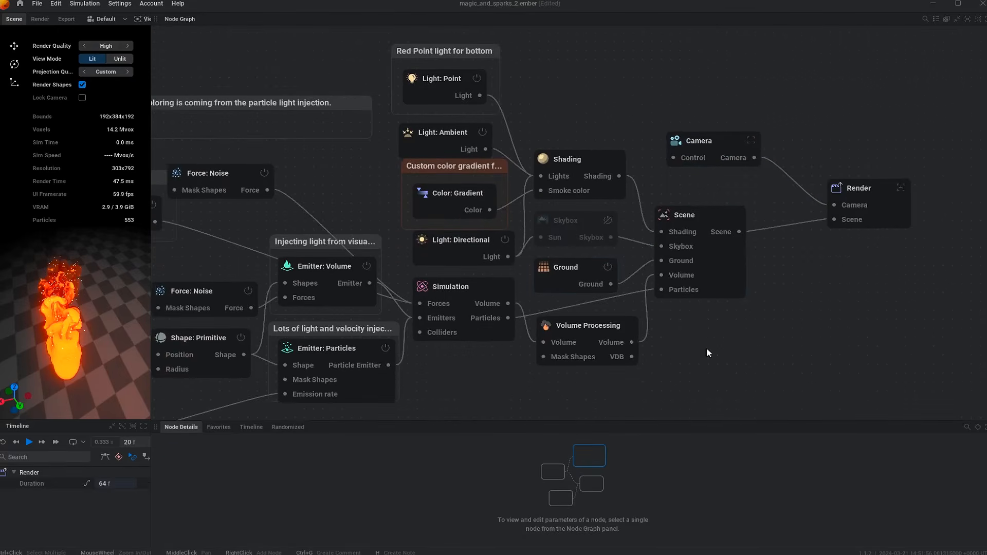
drag(706, 348, 770, 351)
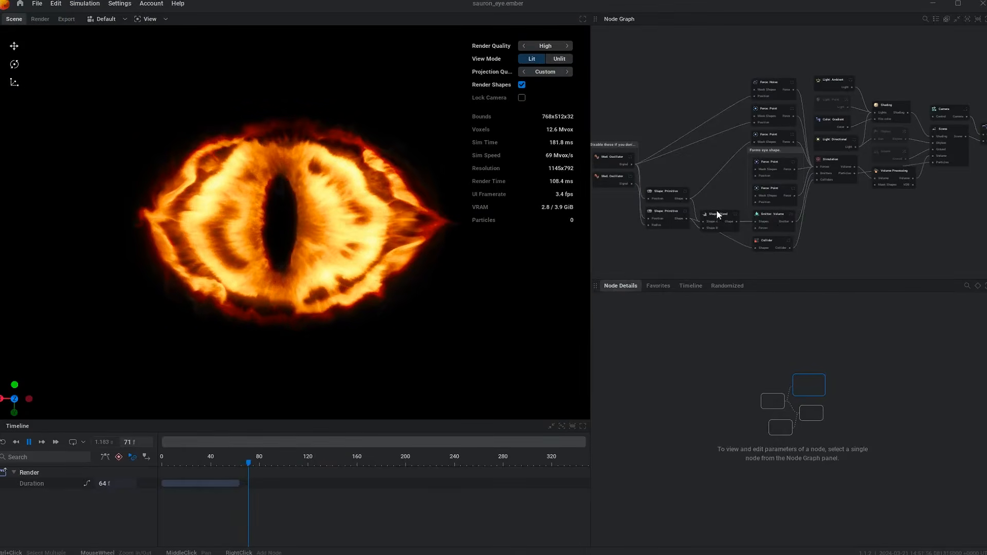
click(717, 214)
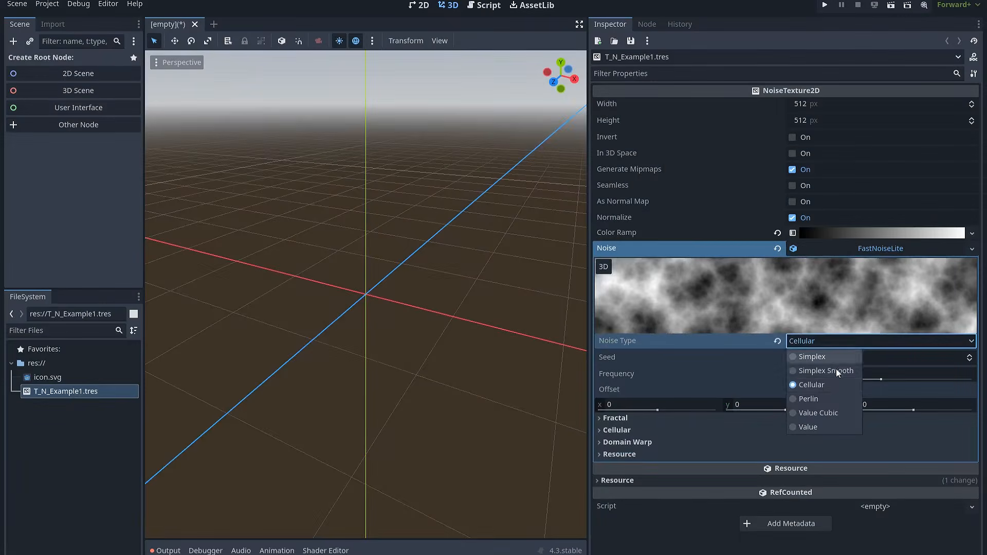
Switch the noise texture's Noise Type through Simplex Smooth and Value Cubic, ending on Cellular
click(835, 377)
click(832, 412)
click(829, 346)
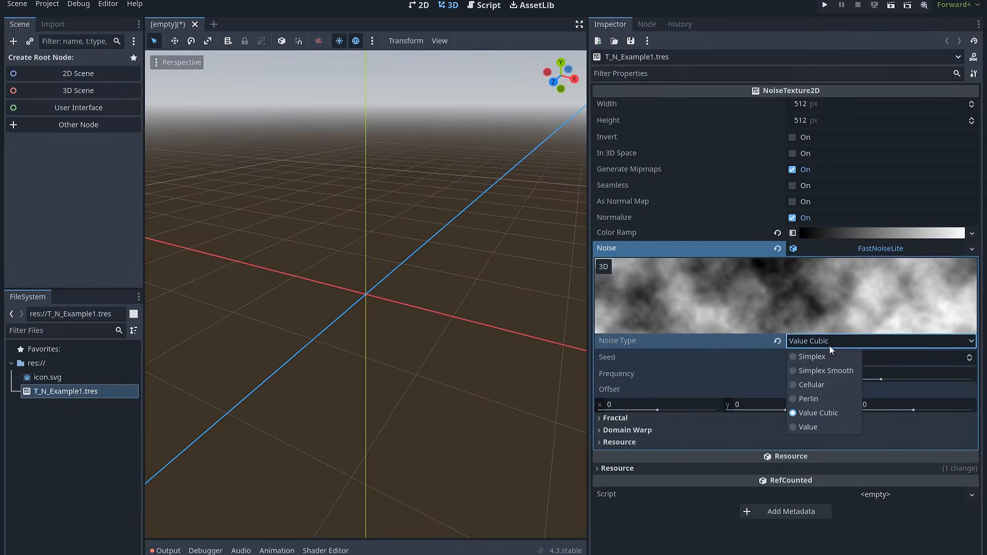
click(828, 386)
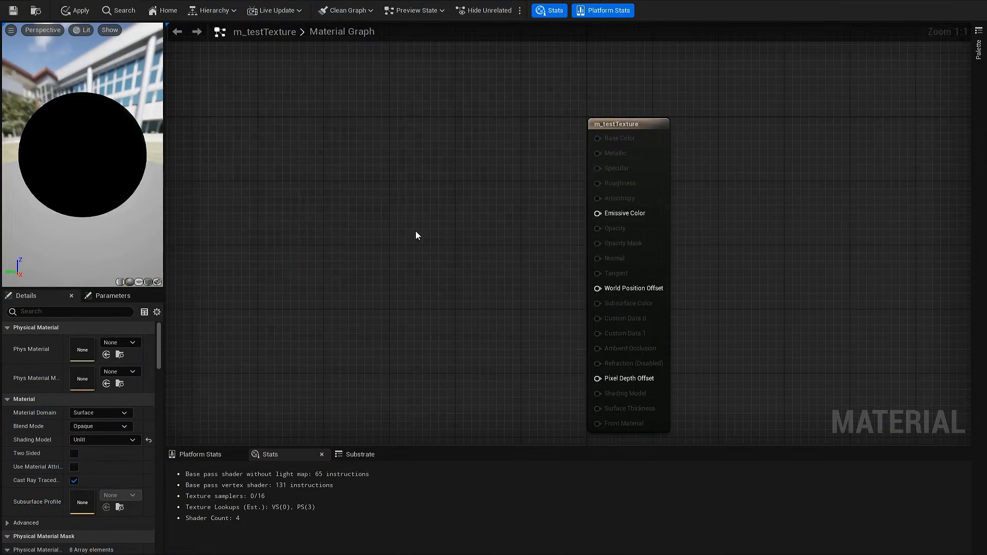
Add a Noise expression node to the material graph by searching for "noise"
right_click(416, 231)
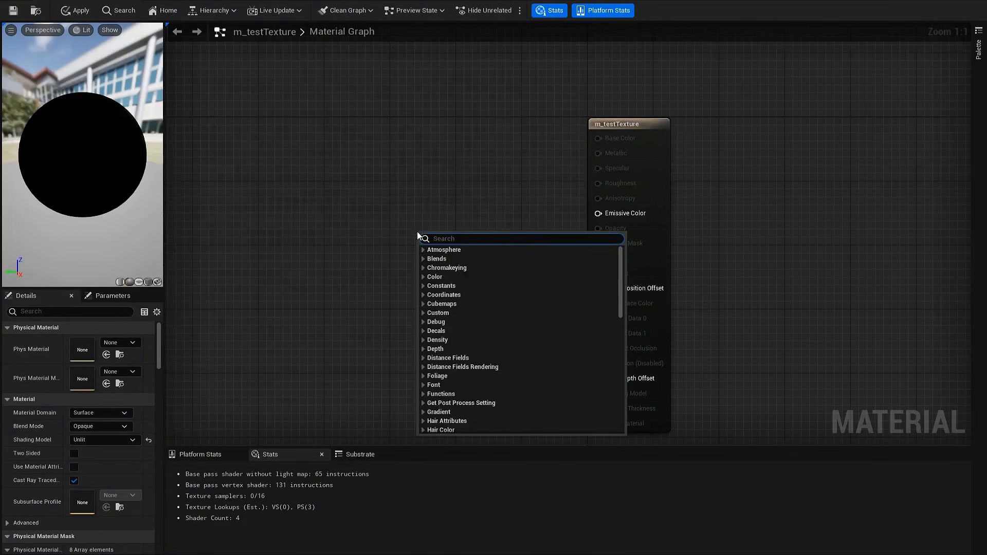
text(noise)
click(442, 260)
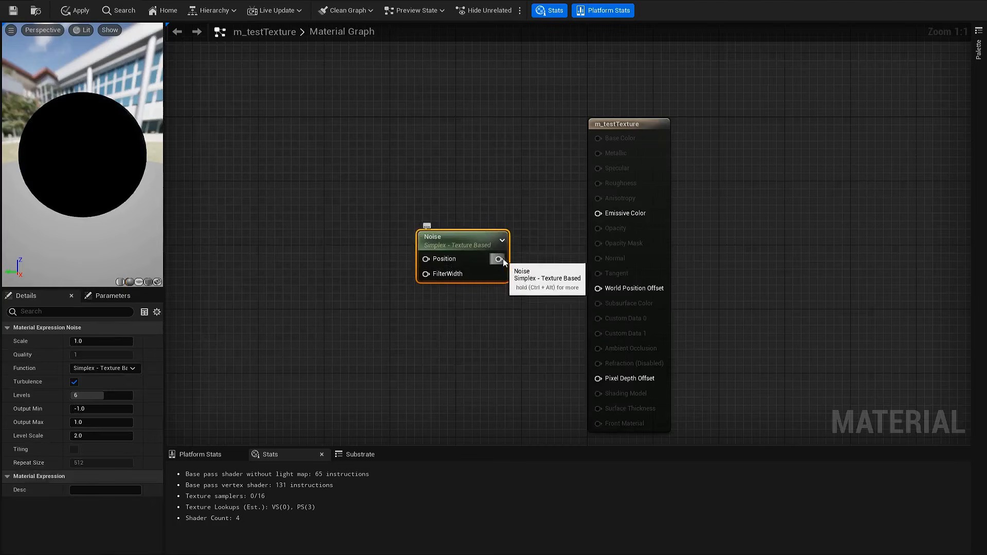
drag(608, 215, 608, 215)
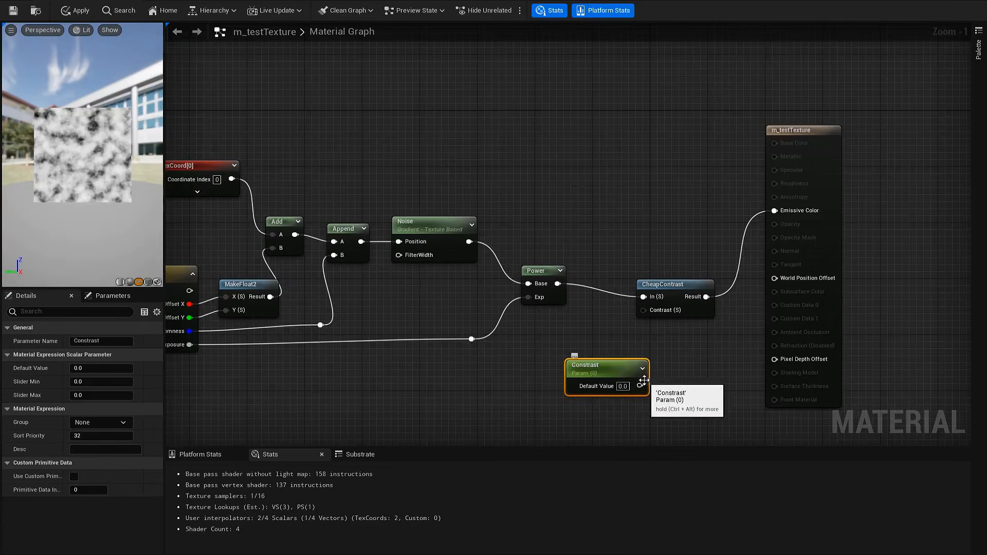
Scrub the Exposure value of the noise material instance's Noise Properties parameters
drag(659, 341, 649, 311)
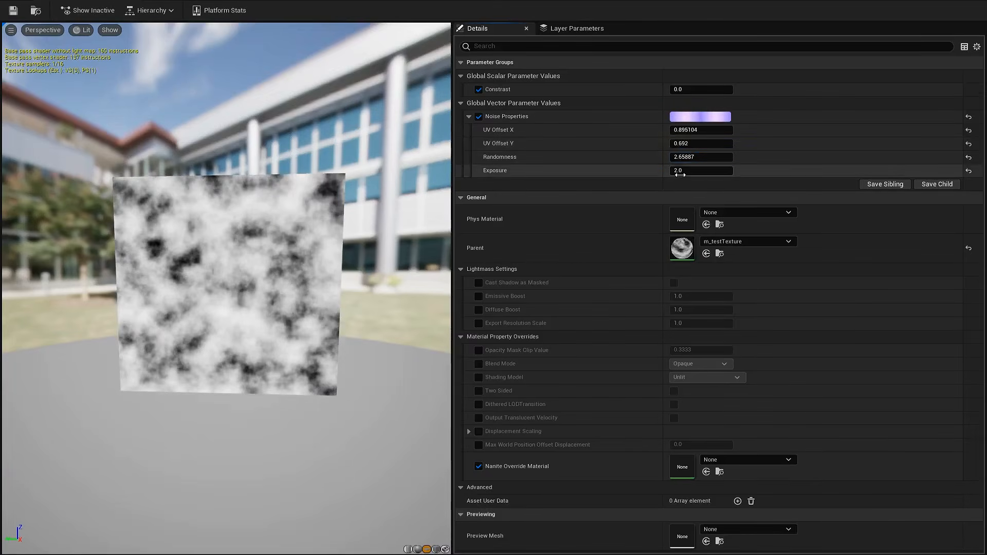
drag(686, 170, 666, 170)
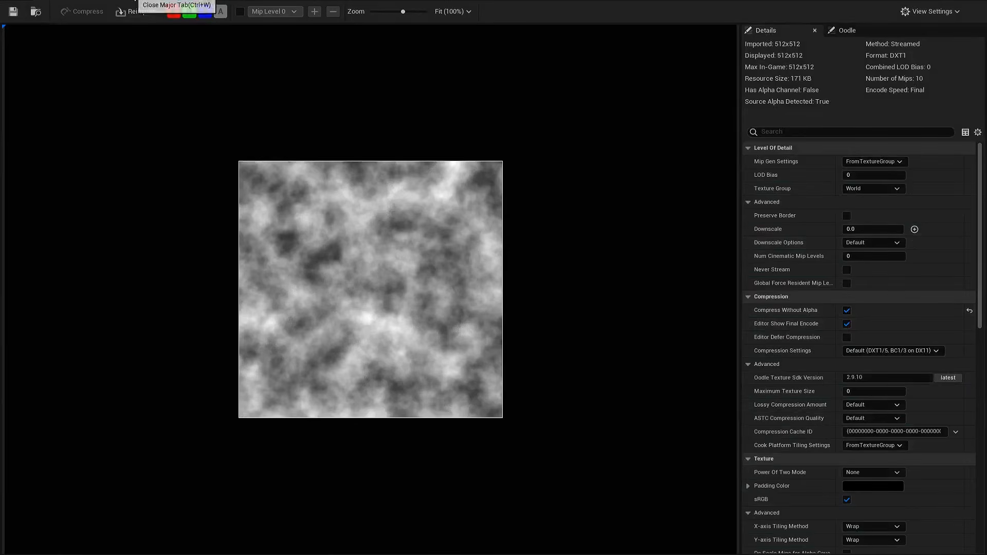
Close the texture editor tab and export the Texture1 asset as a PNG file to the Desktop
click(135, 0)
right_click(381, 448)
mouse_move(525, 303)
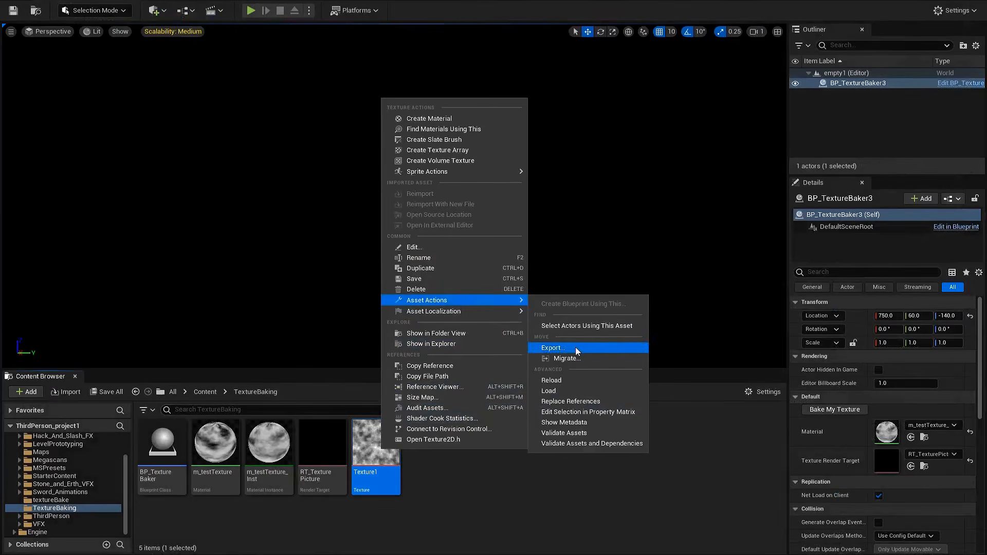
click(576, 348)
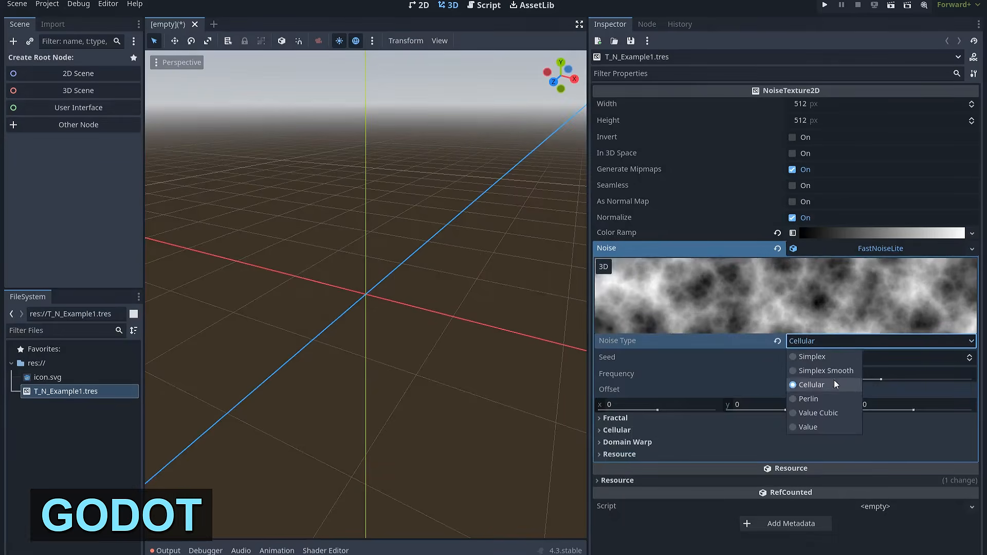
Cycle the noise Noise Type through Value Cubic to Cellular and drag the Seed value
click(834, 381)
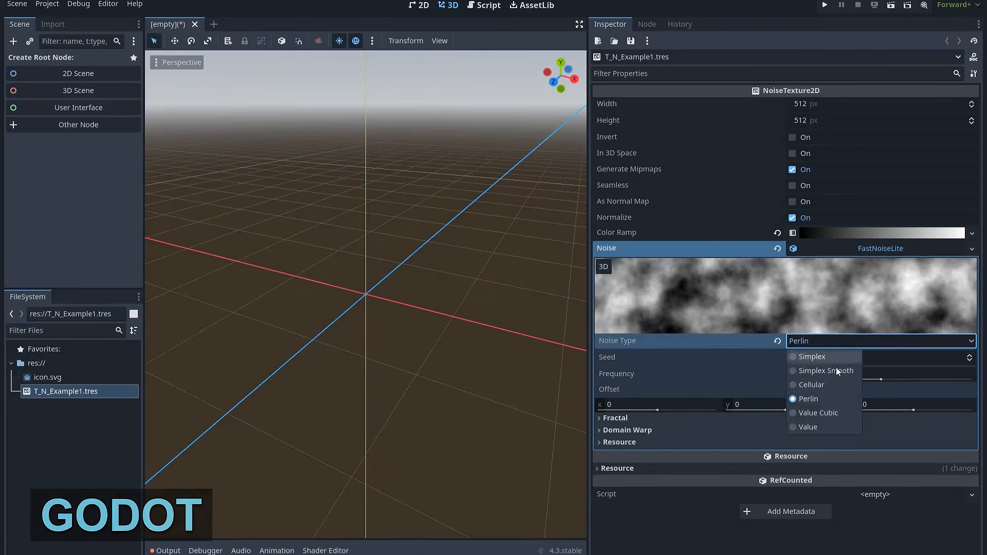
click(830, 343)
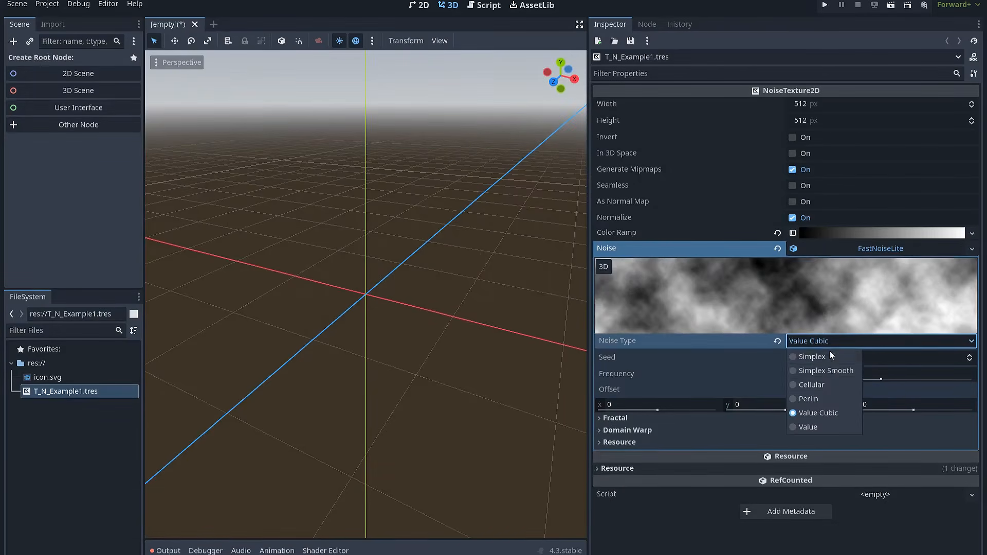
click(833, 385)
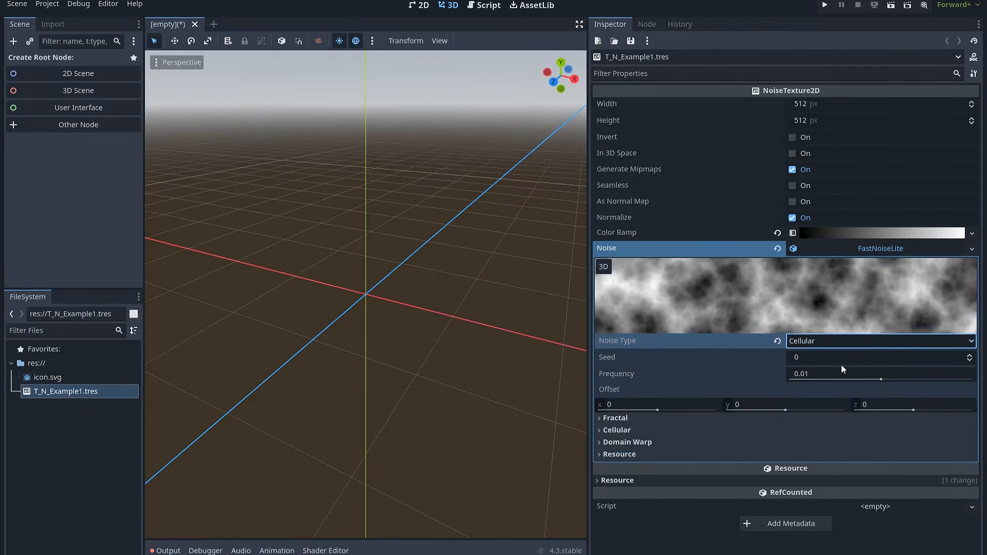
drag(811, 360, 861, 373)
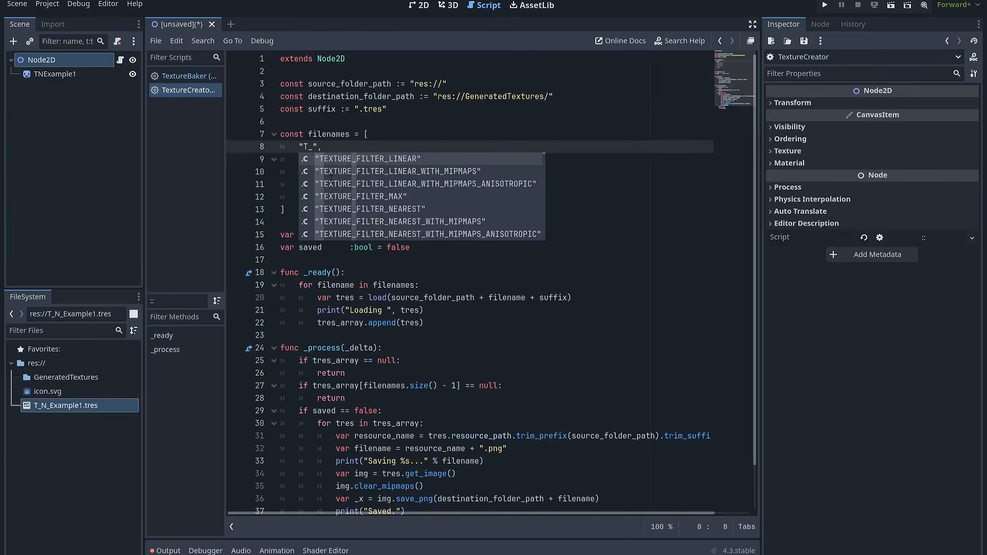
Change the filenames entry in the TextureCreator script to T_N_Ex and run the current scene
text(_N_)
text(Exampl)
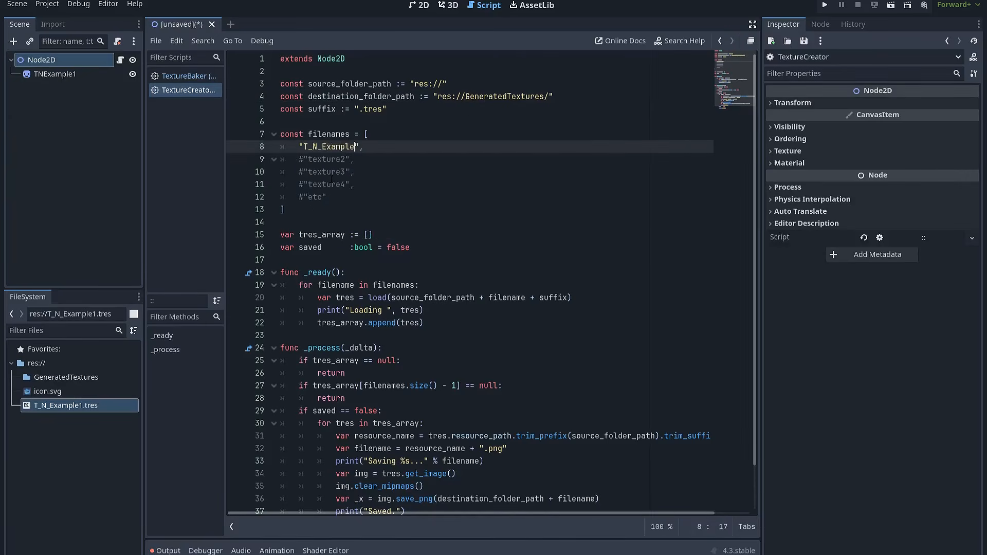
key(F6)
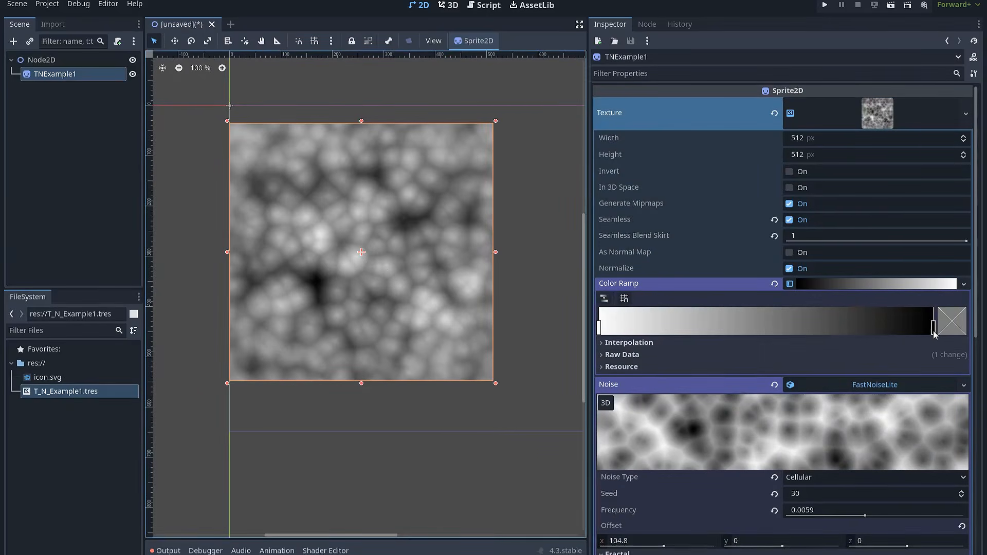
Adjust the sprite noise texture's Color Ramp by moving its end gradient stop and selecting the start stop
drag(851, 328, 932, 330)
click(878, 285)
click(603, 335)
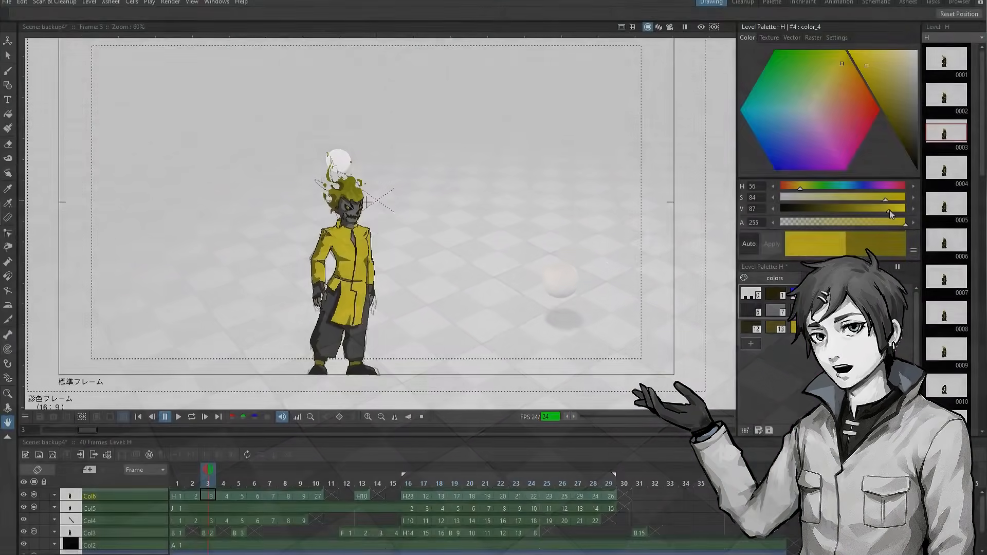
mouse_move(890, 210)
mouse_down()
mouse_move(874, 211)
mouse_move(904, 208)
mouse_move(879, 208)
mouse_up()
click(179, 471)
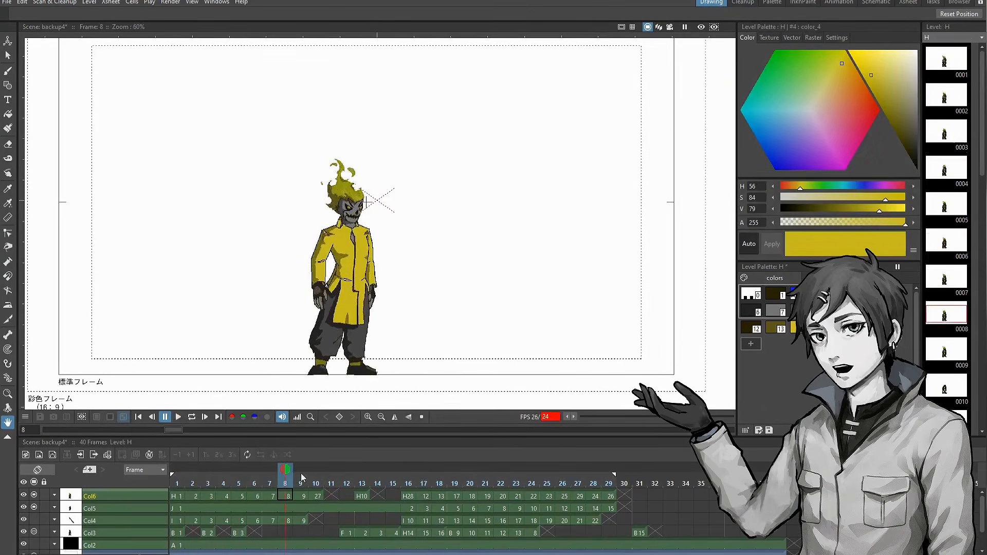